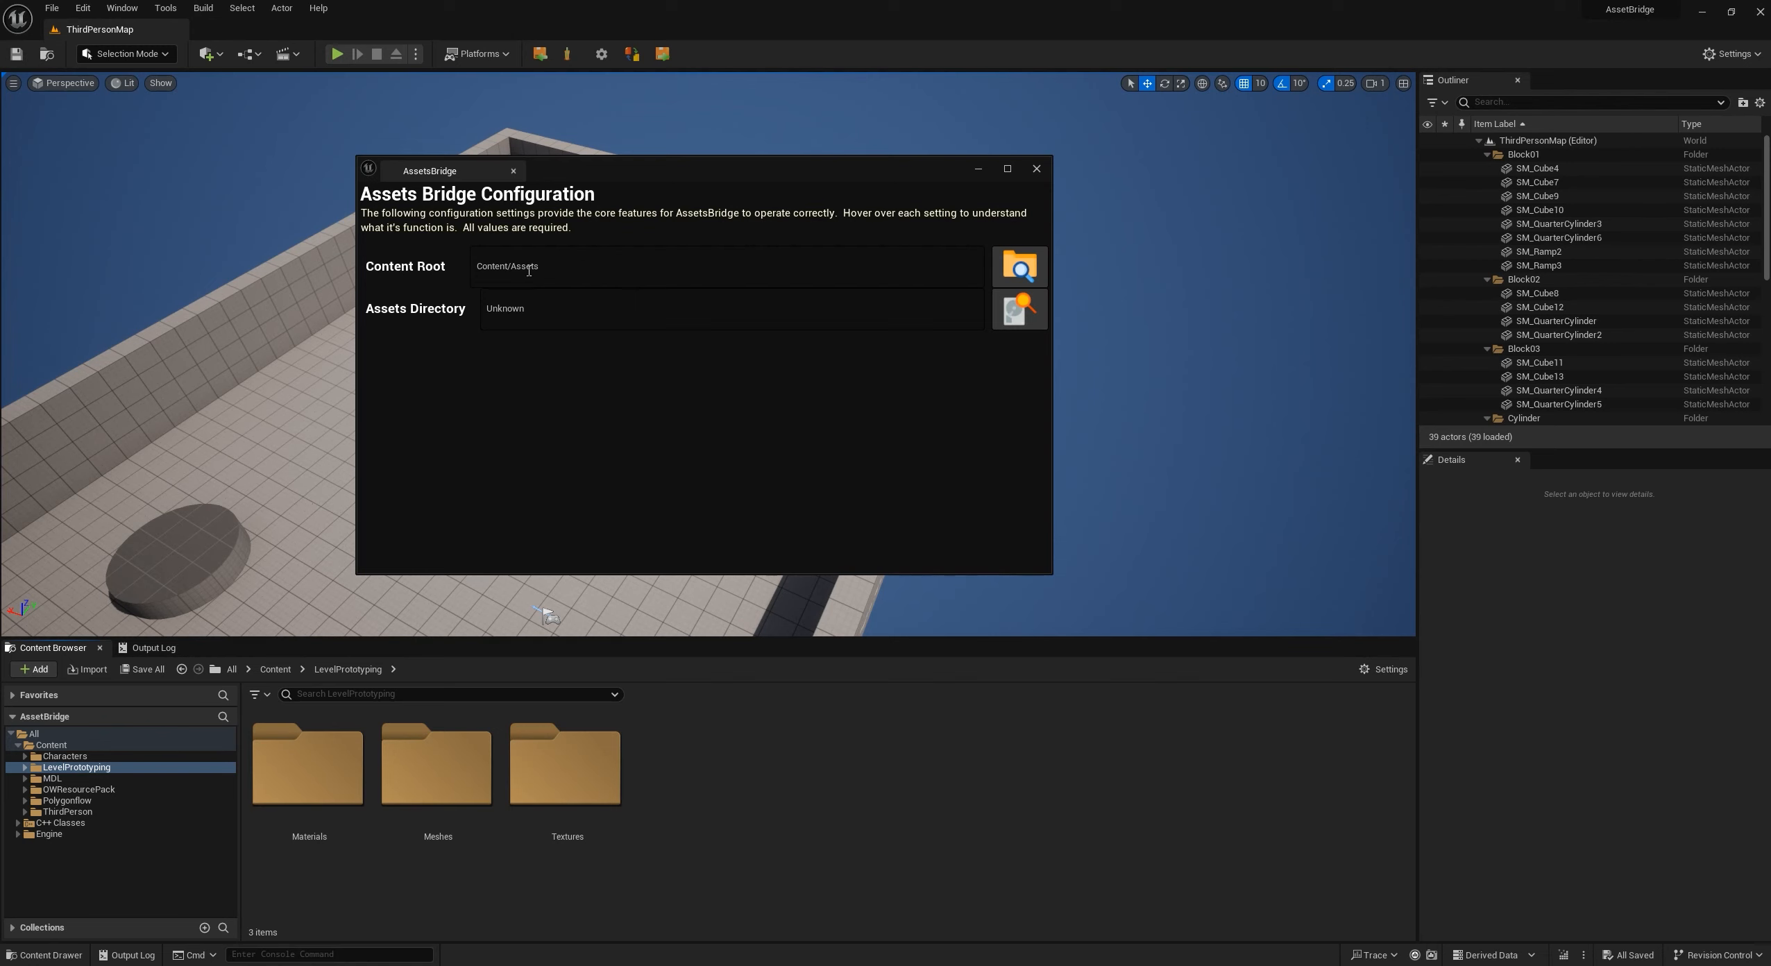
- Create a folder named Assets inside the Content folder and set it as the Assets Bridge Content Root
mouse_move(538, 309)
mouse_move(583, 262)
click(83, 747)
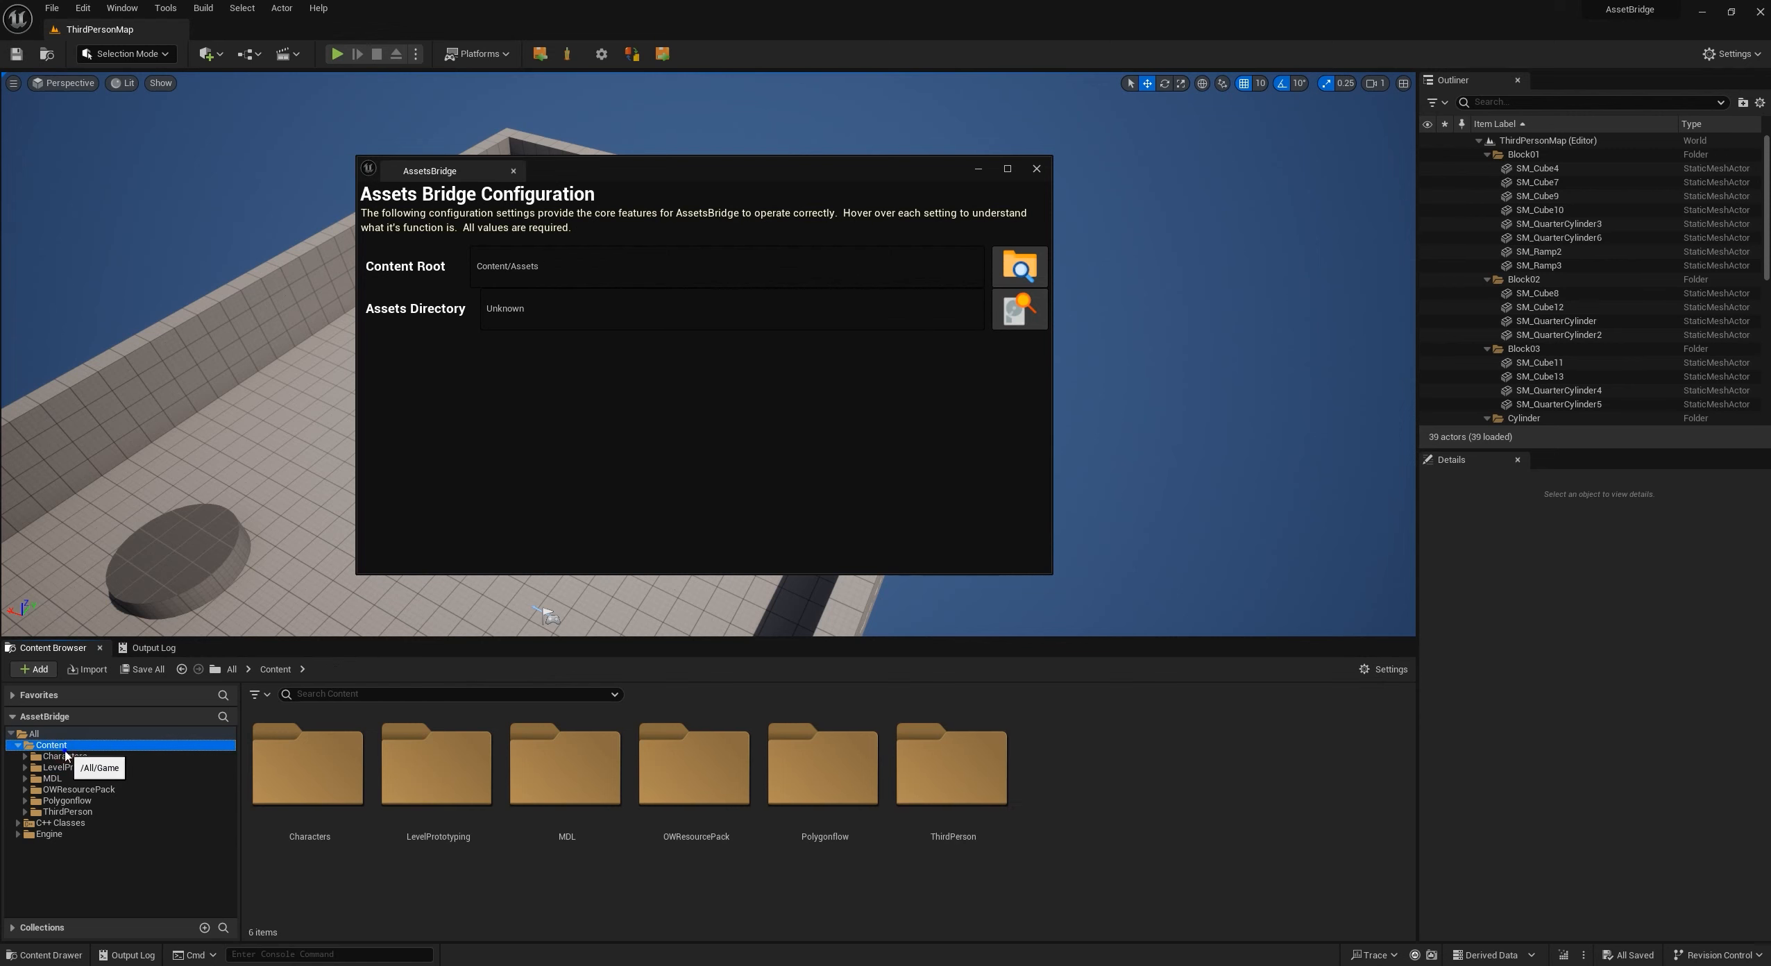
right_click(170, 753)
click(122, 455)
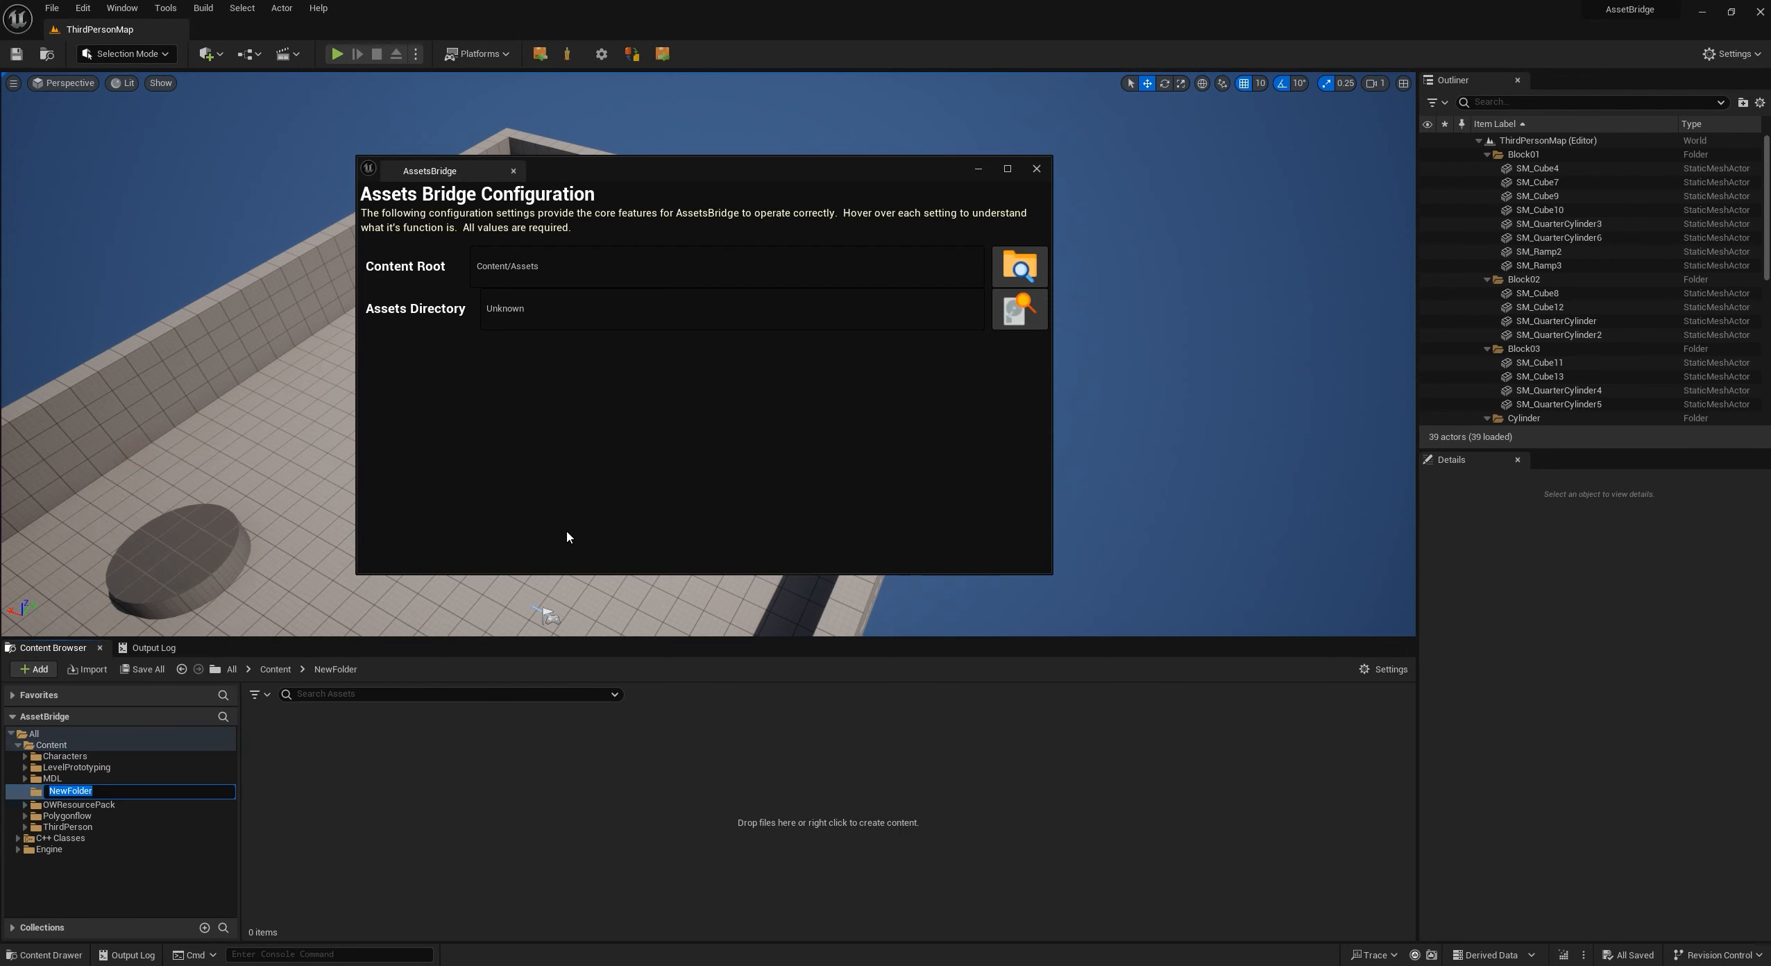
text(Assets)
key(Return)
click(1019, 266)
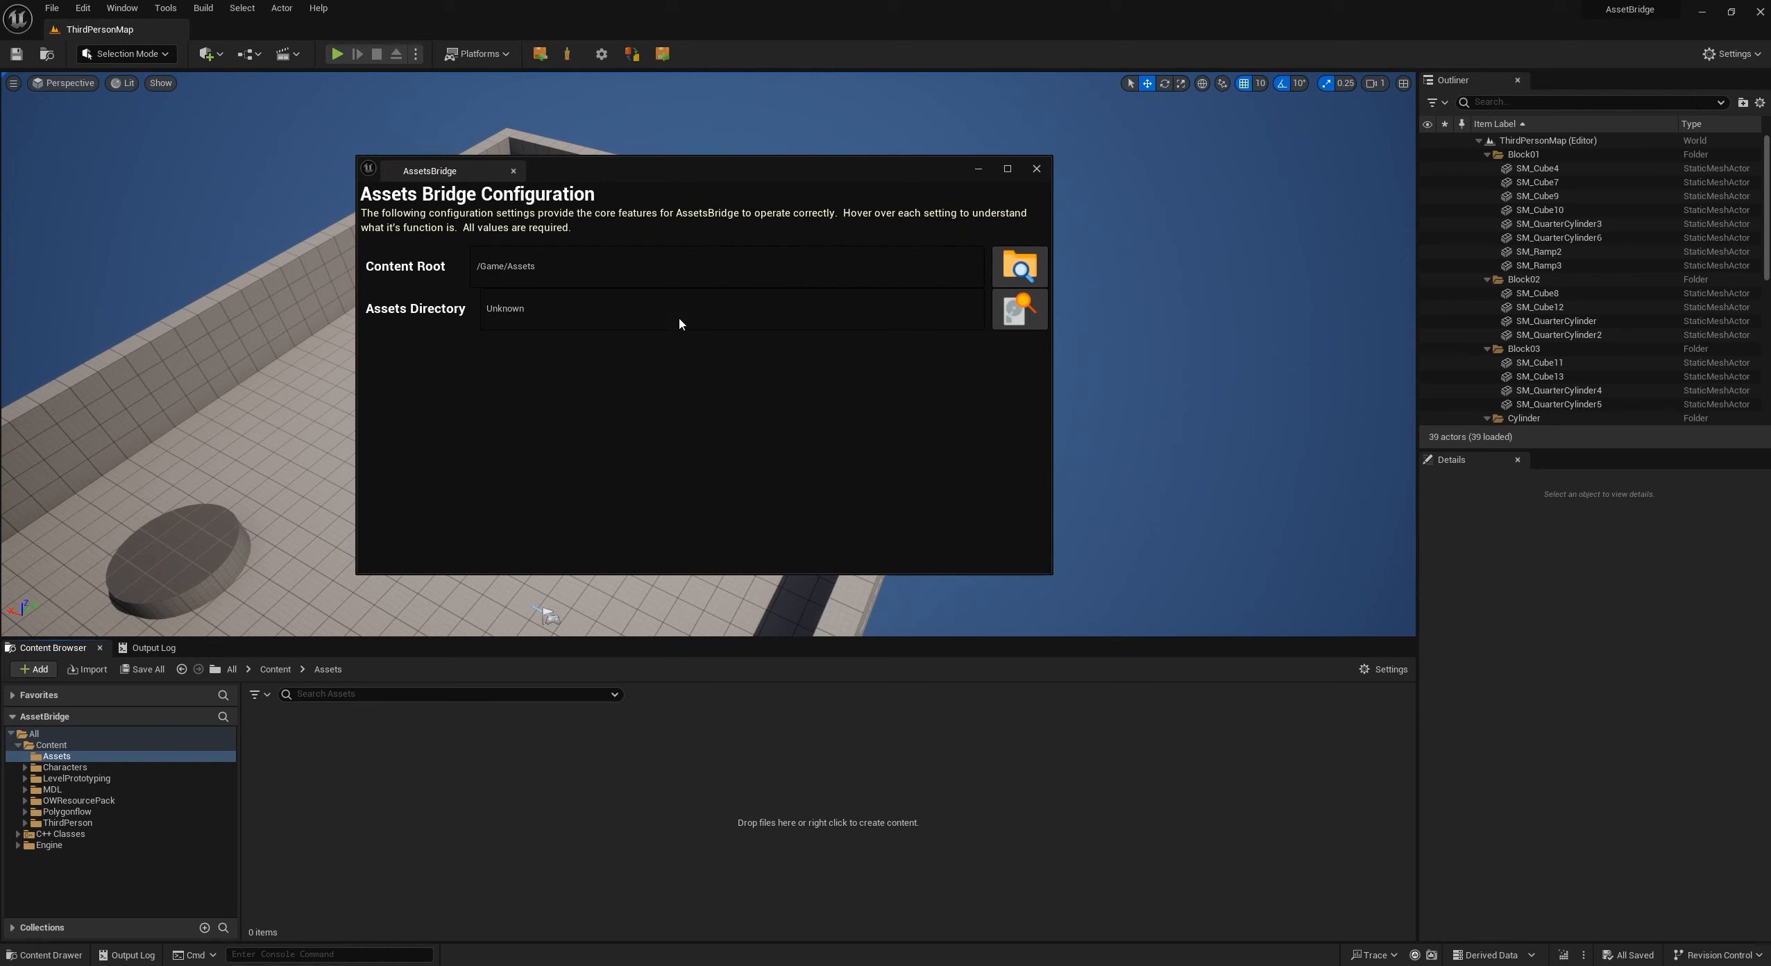
- Create an AssetsBridge folder in D:\3DWorld, set it as the Assets Directory, and close the configuration window
click(1013, 322)
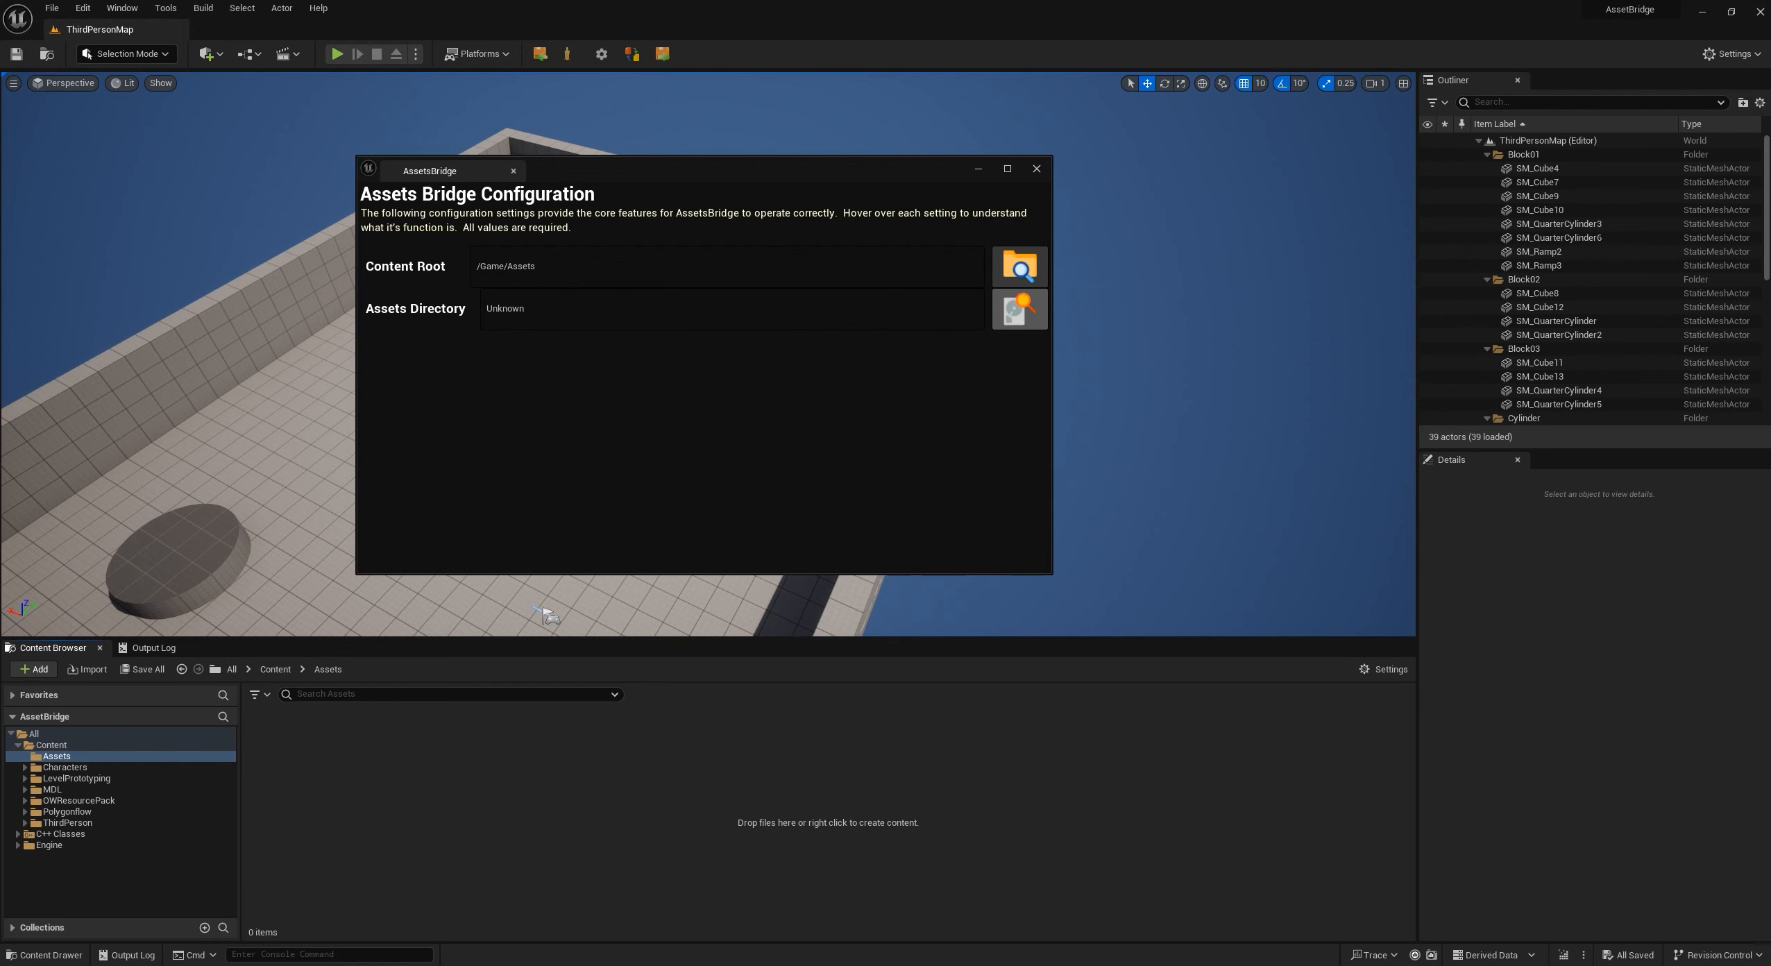
drag(1402, 68, 926, 297)
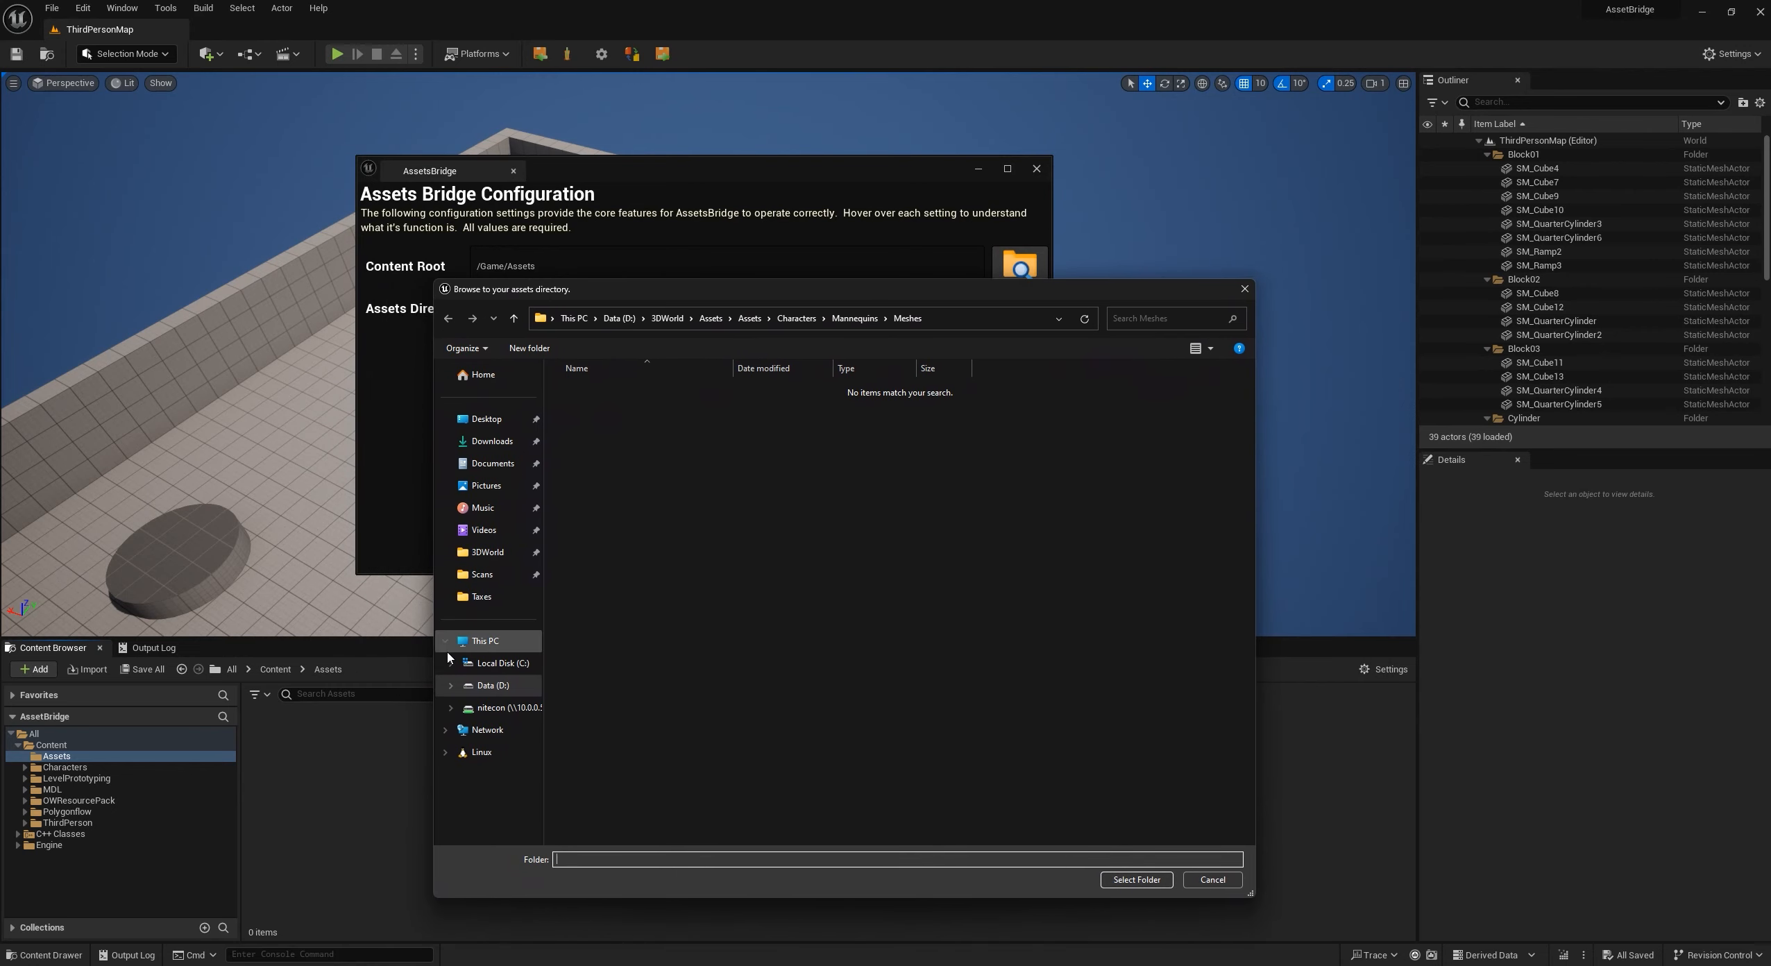
click(668, 318)
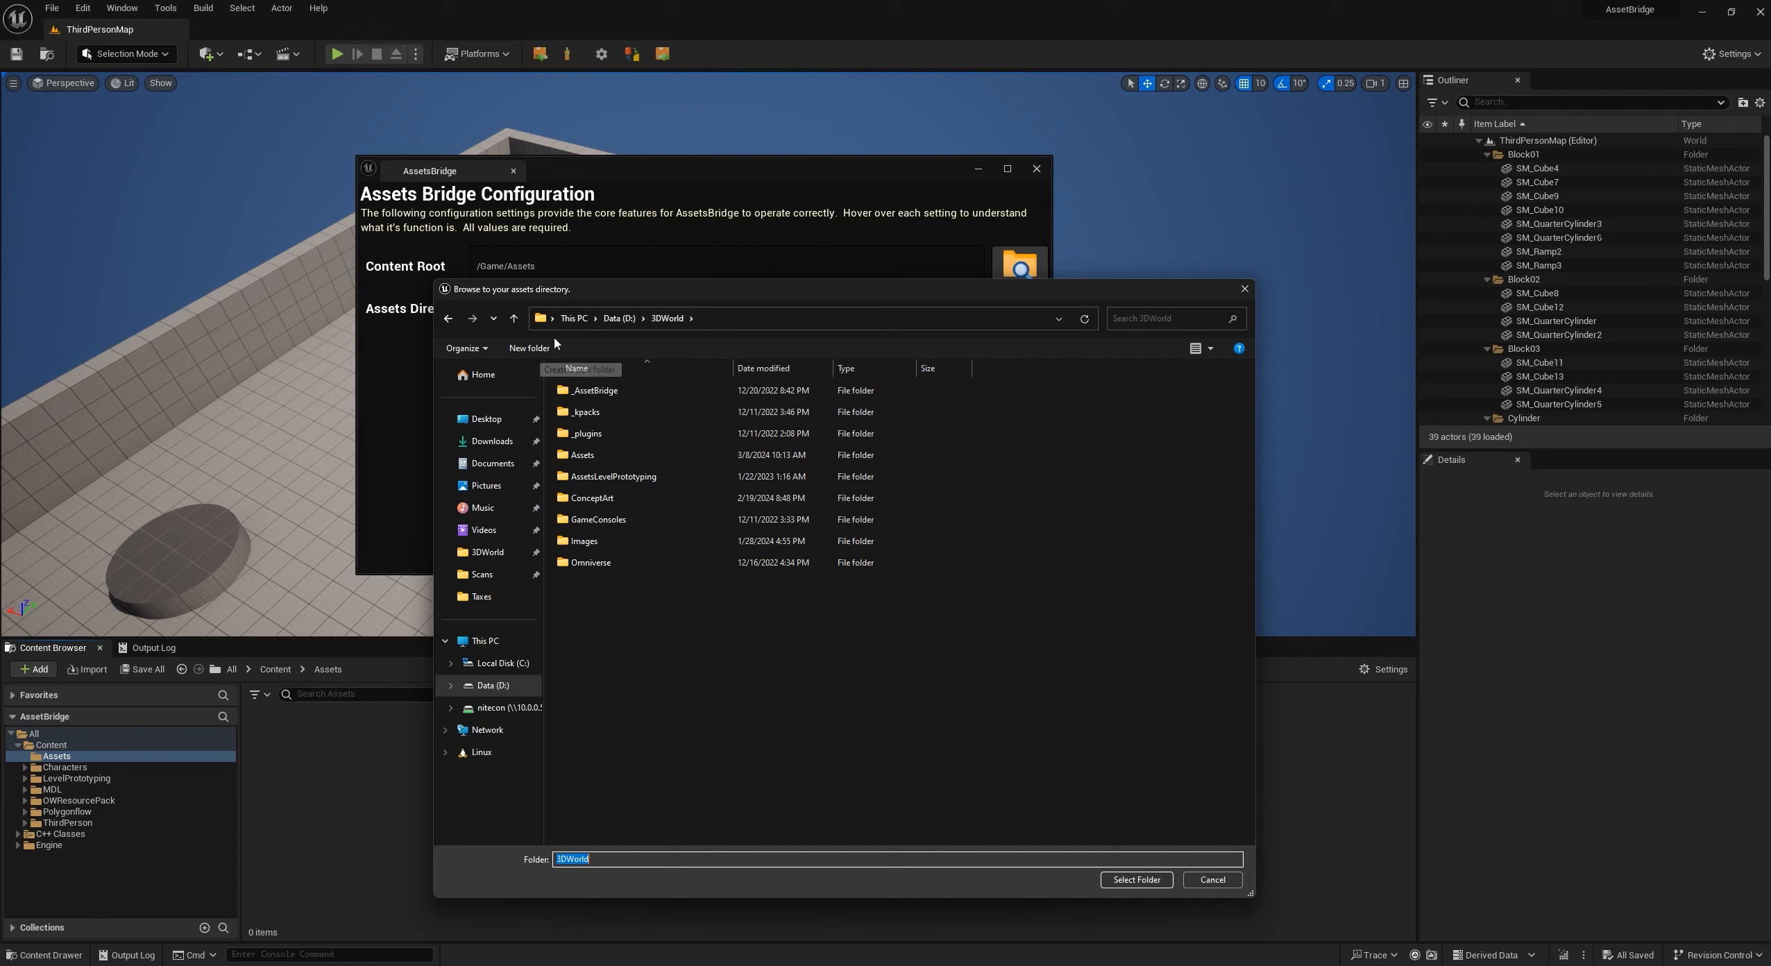
click(530, 347)
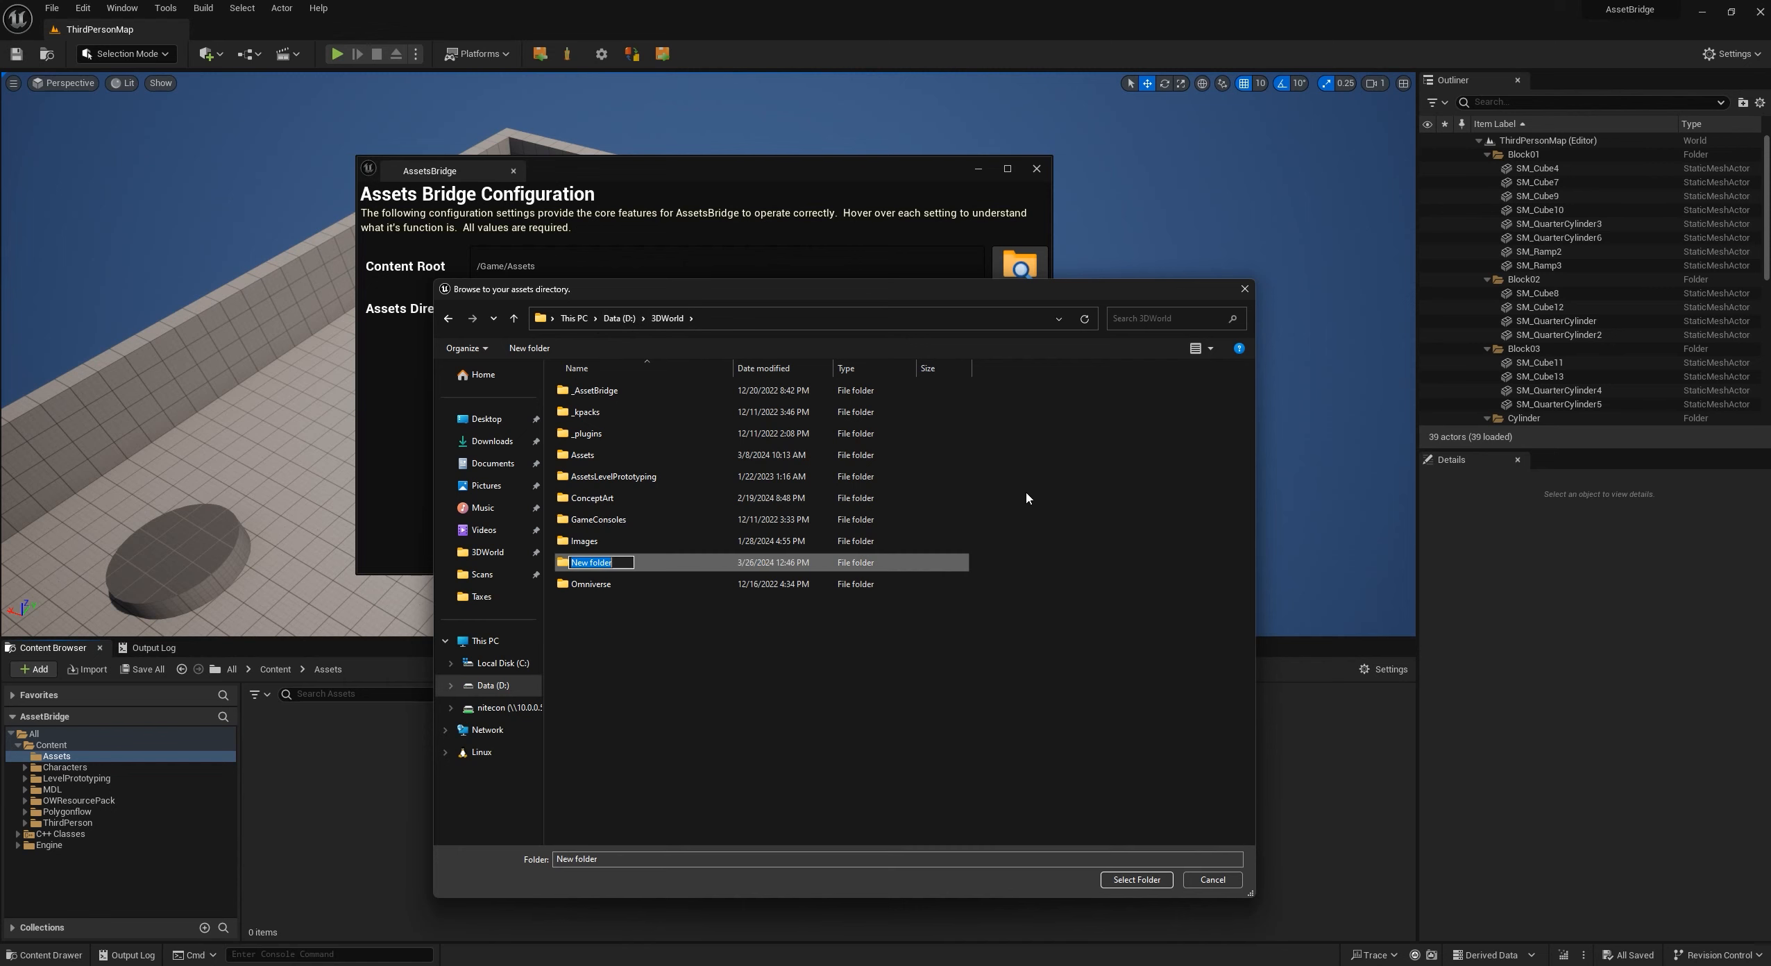
text(AssetsBridge)
key(Return)
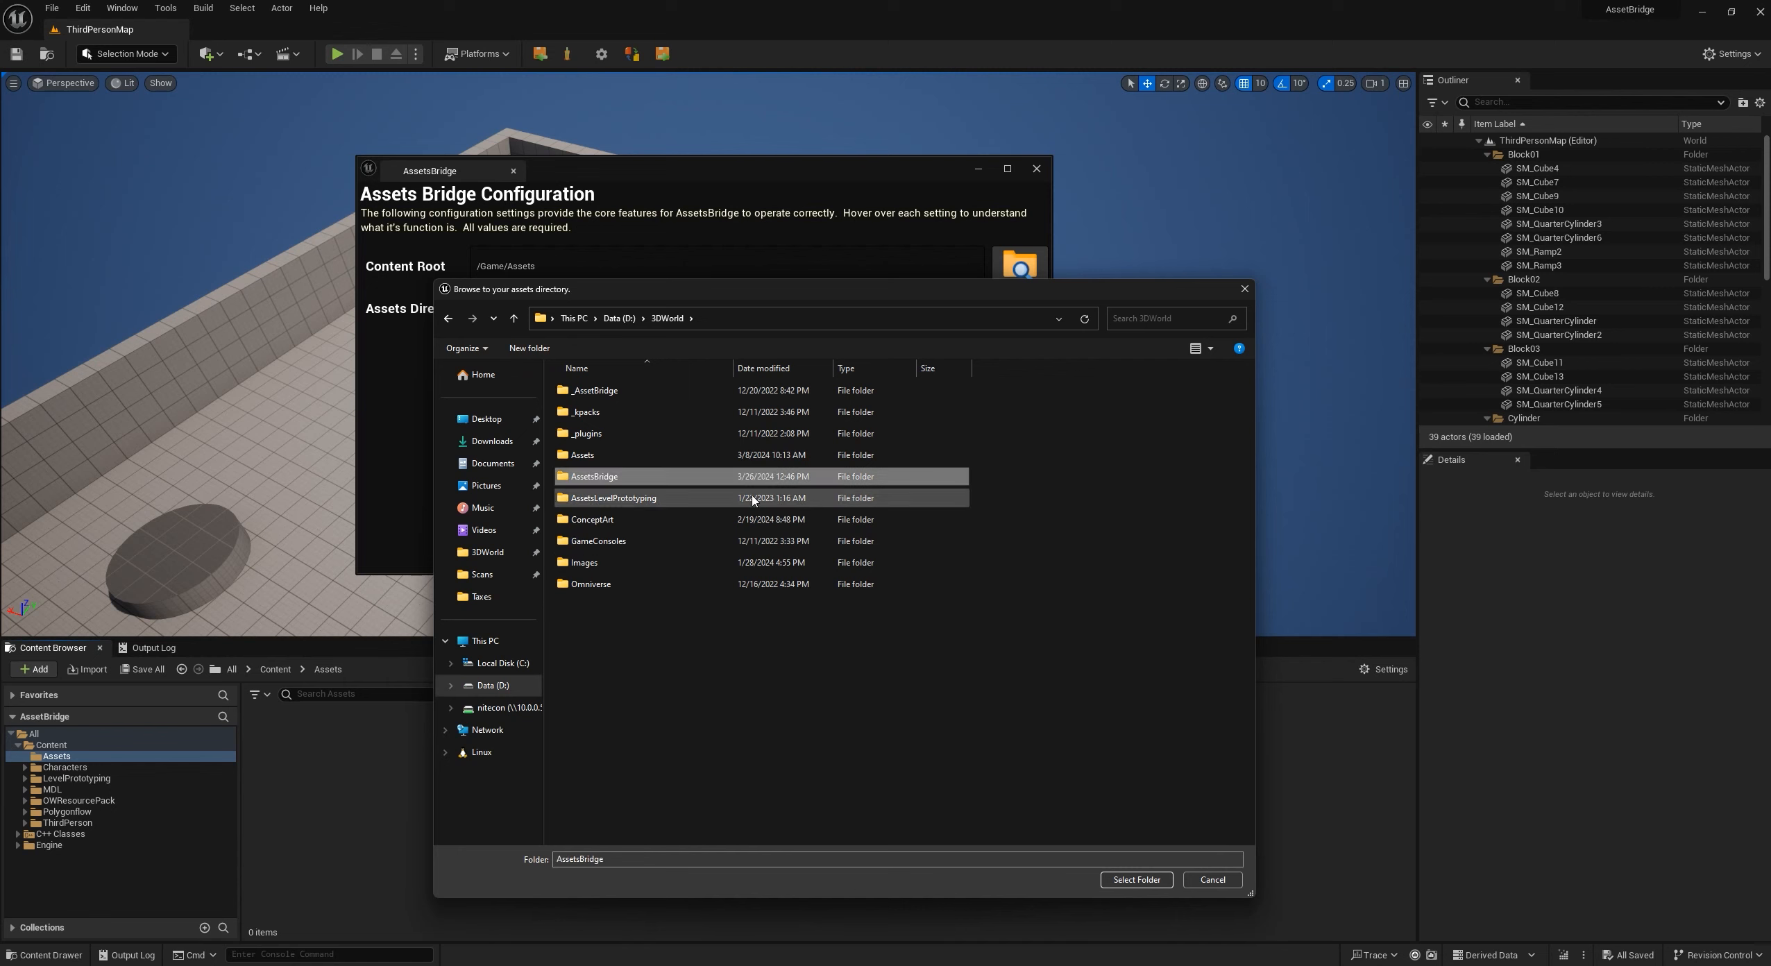
double_click(668, 478)
click(1136, 880)
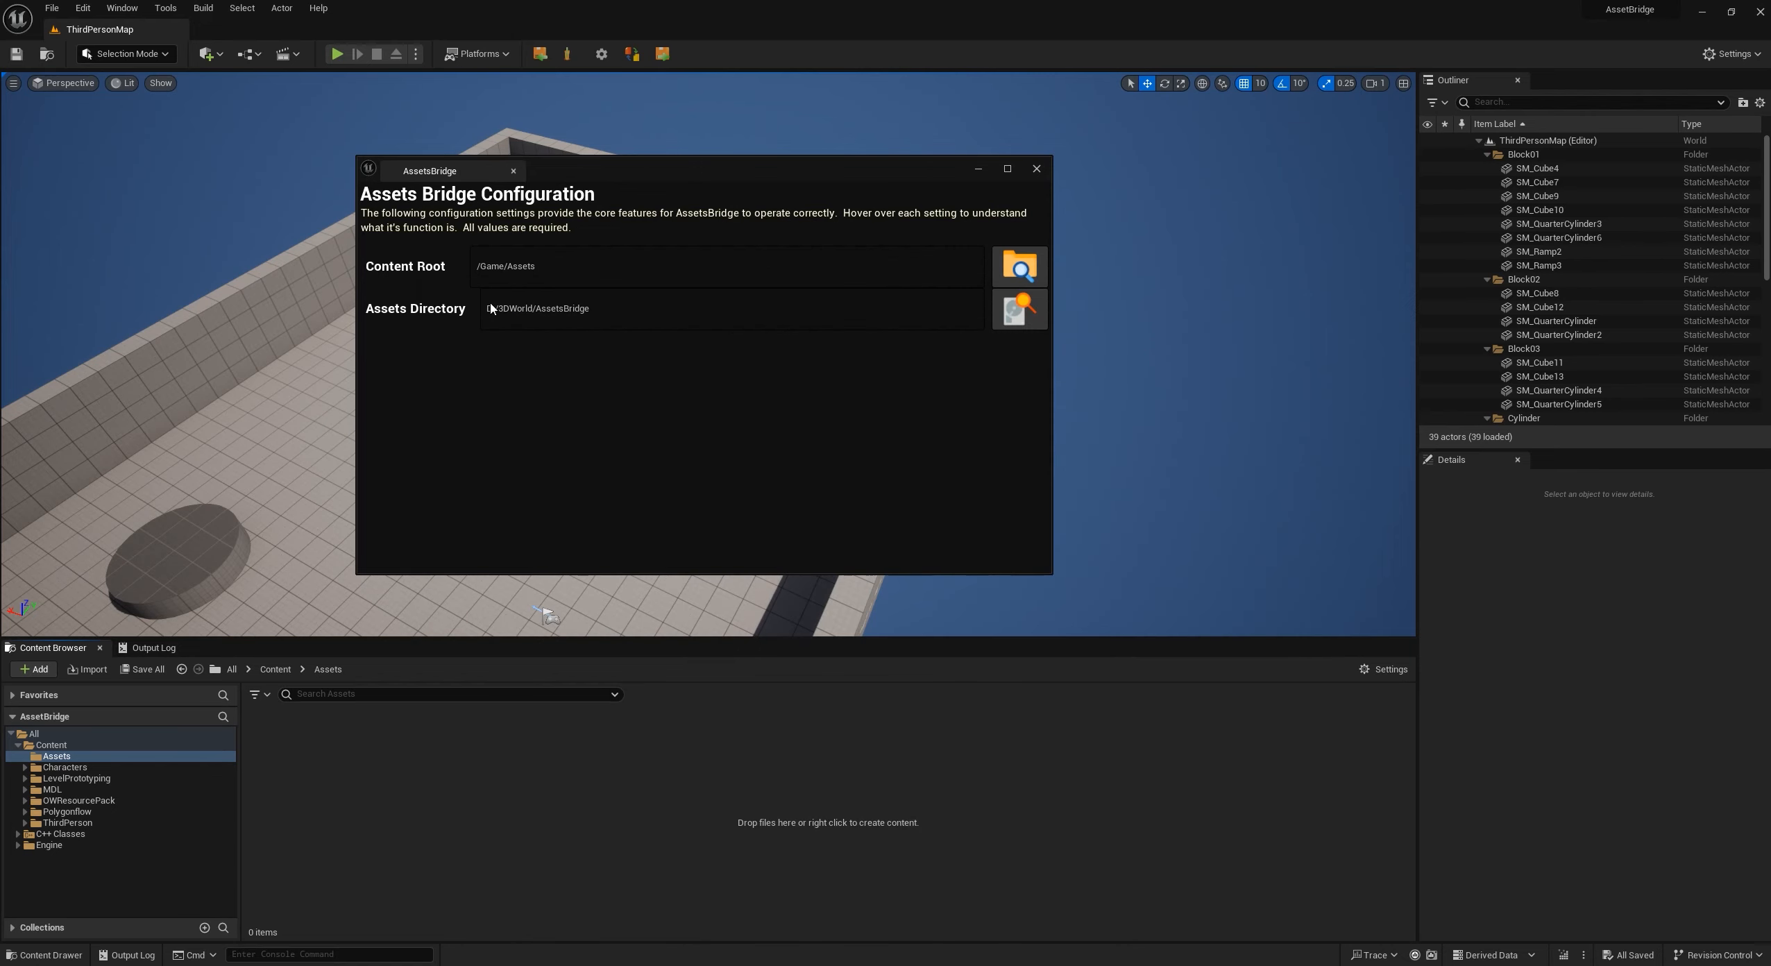
mouse_move(500, 310)
click(1037, 169)
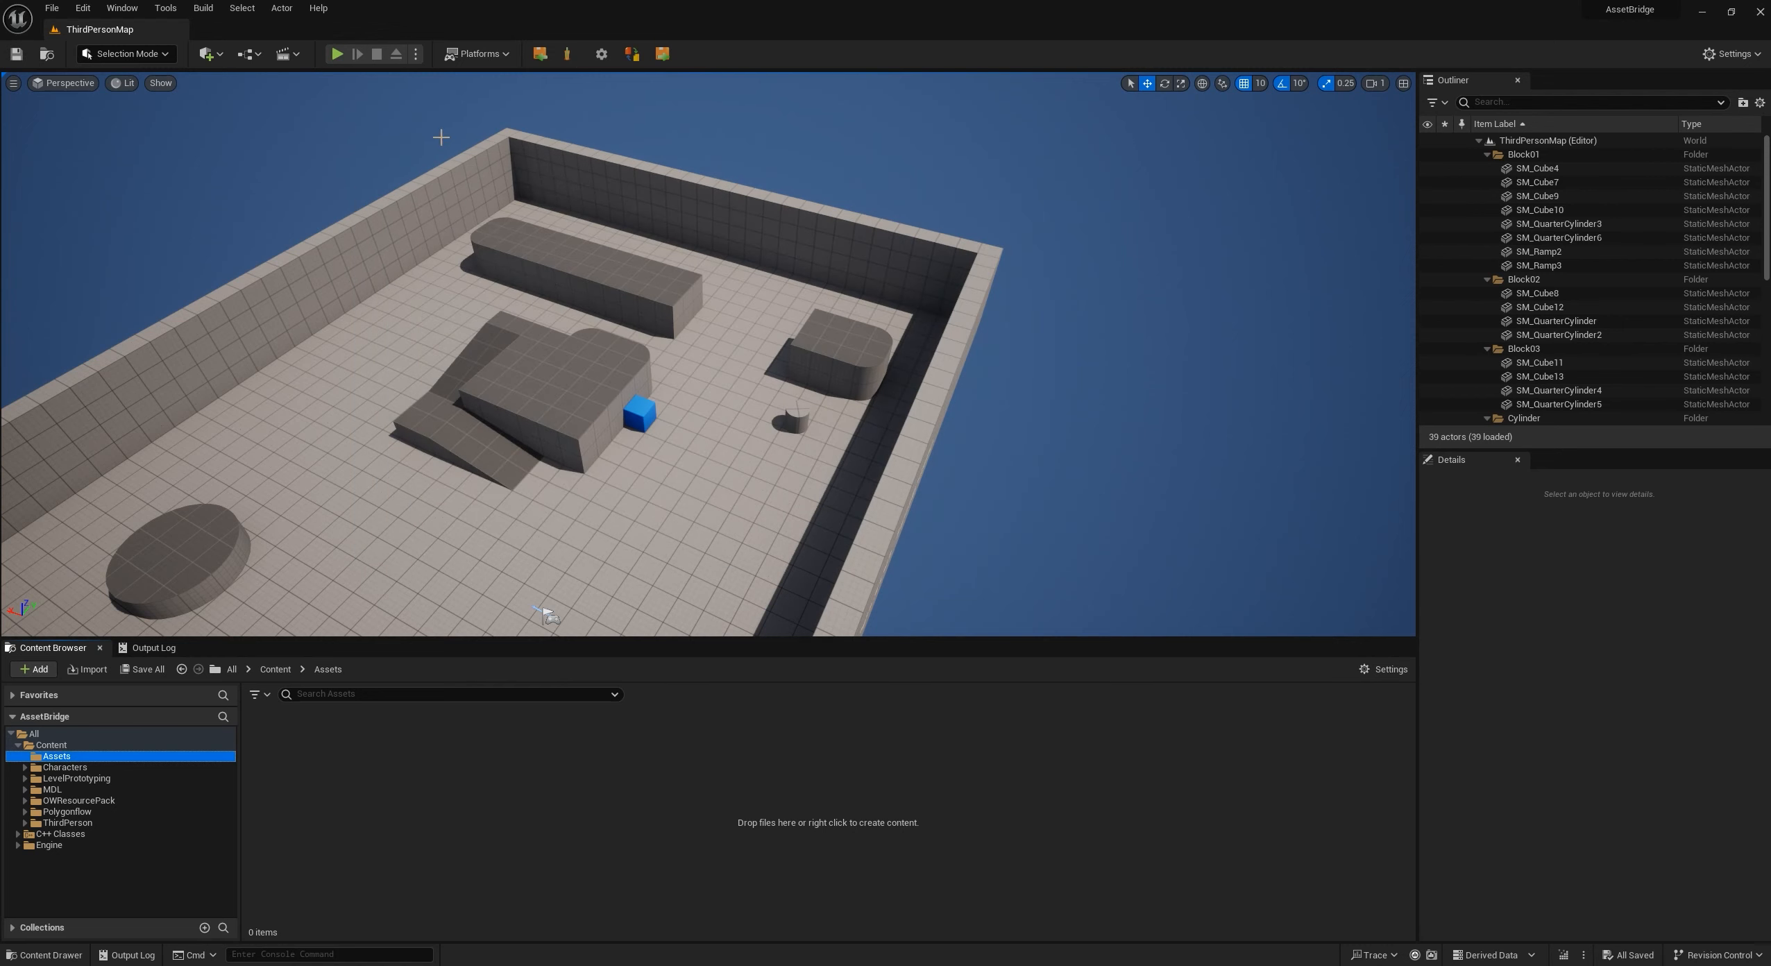
- Try swapping the blue cube's mesh in the level for SM_Cylinder from LevelPrototyping/Meshes, and undo the swap
click(541, 60)
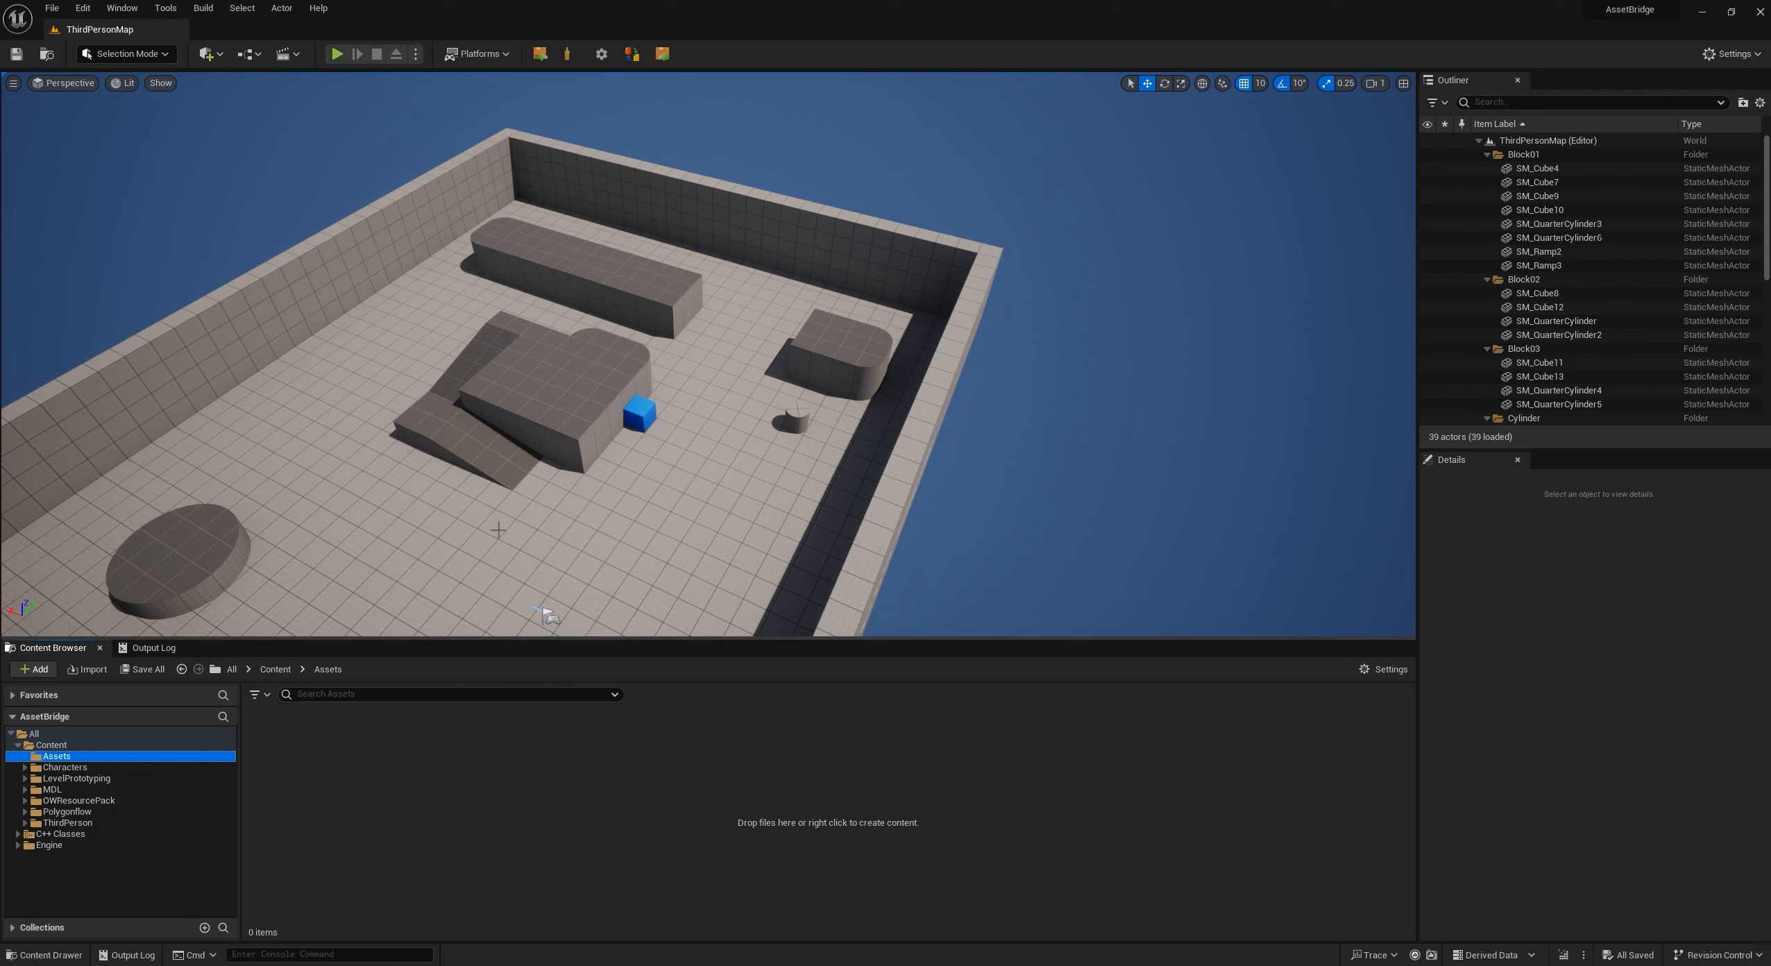
click(633, 426)
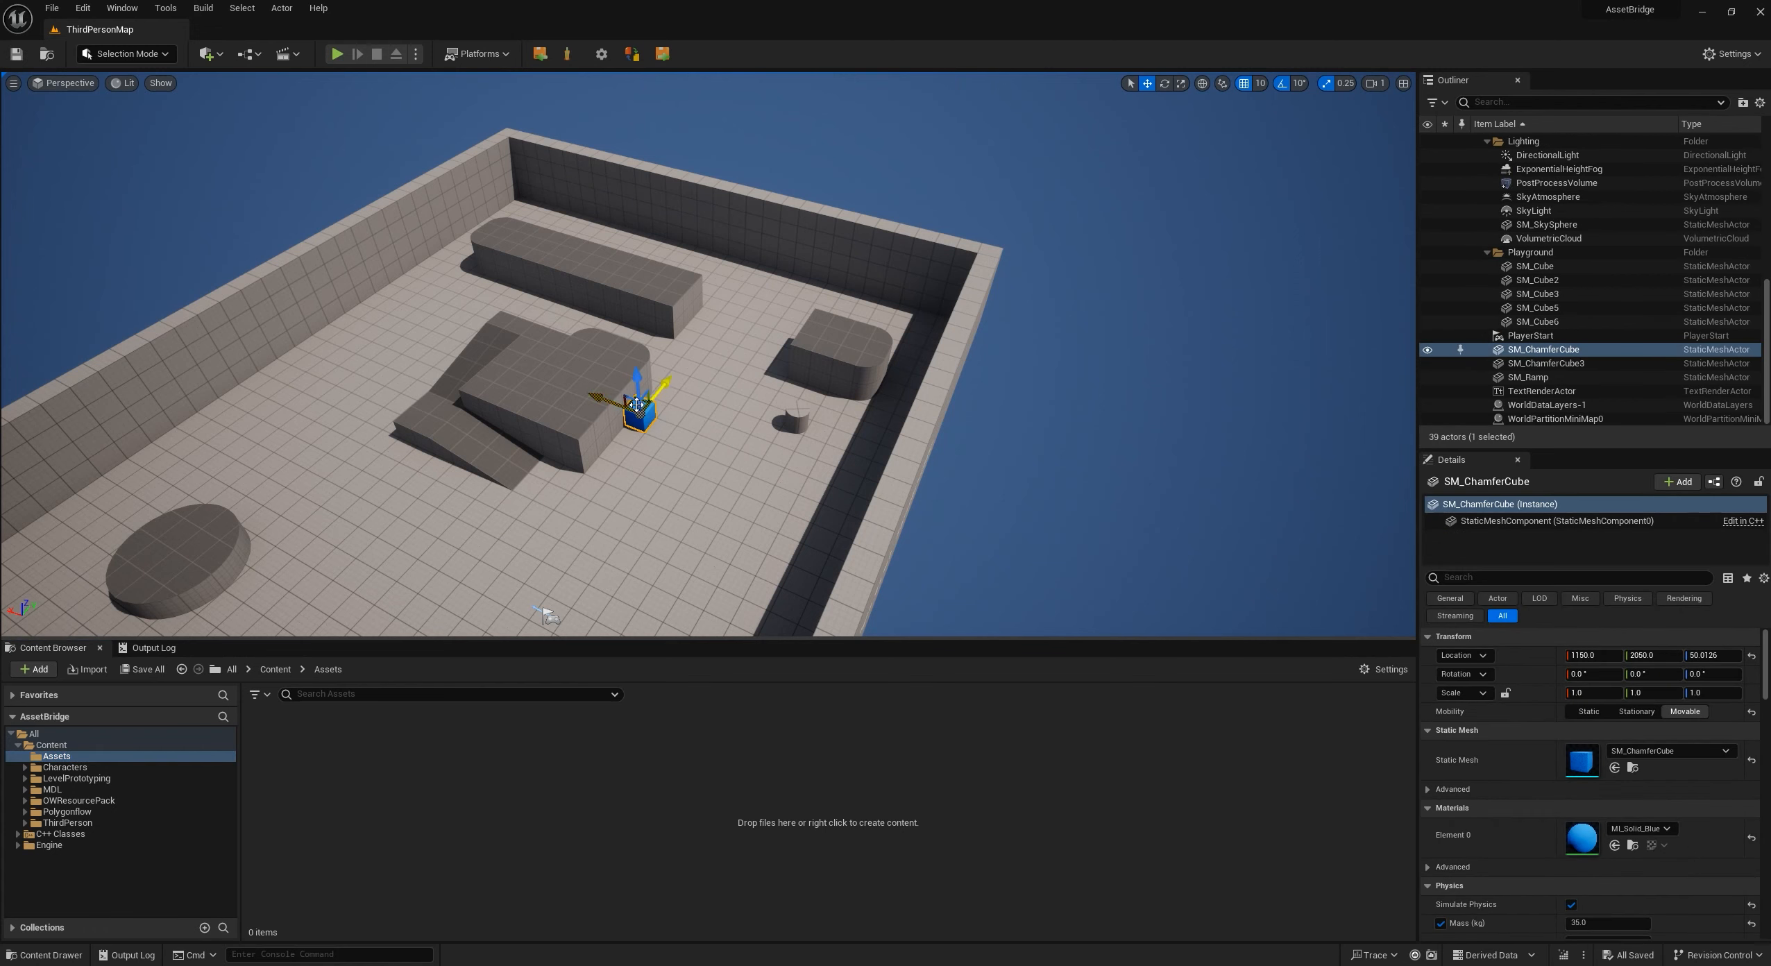
click(77, 778)
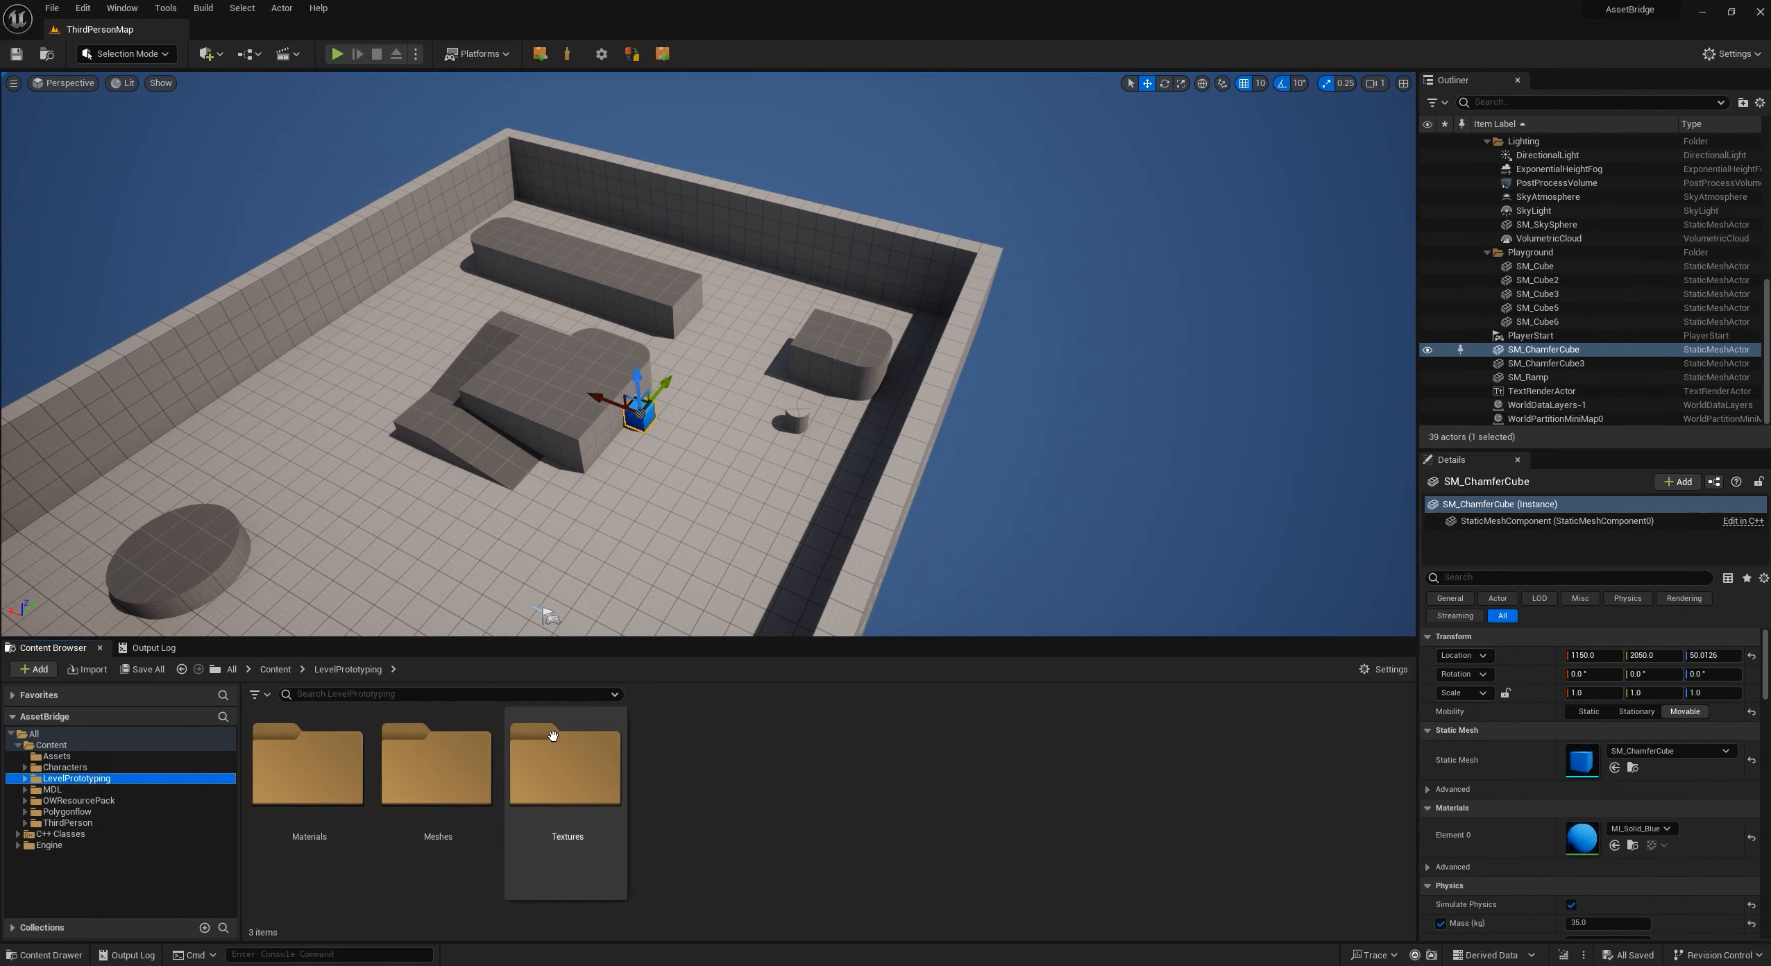
click(461, 786)
double_click(461, 786)
click(565, 770)
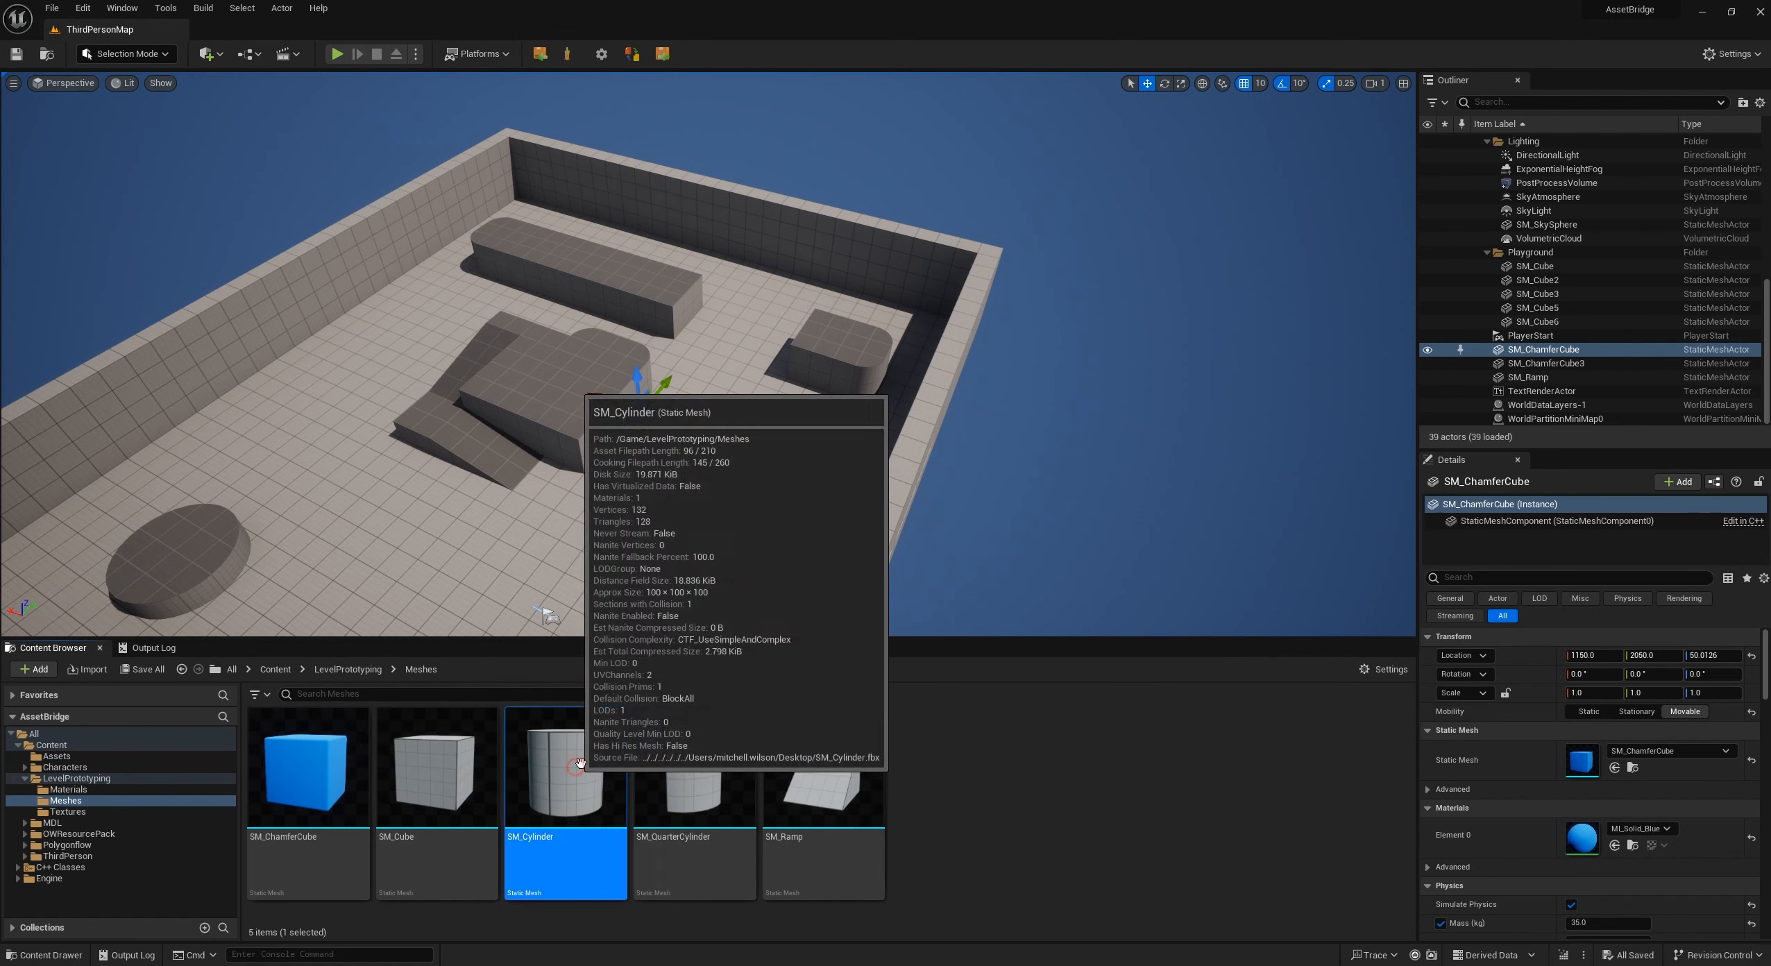
click(632, 55)
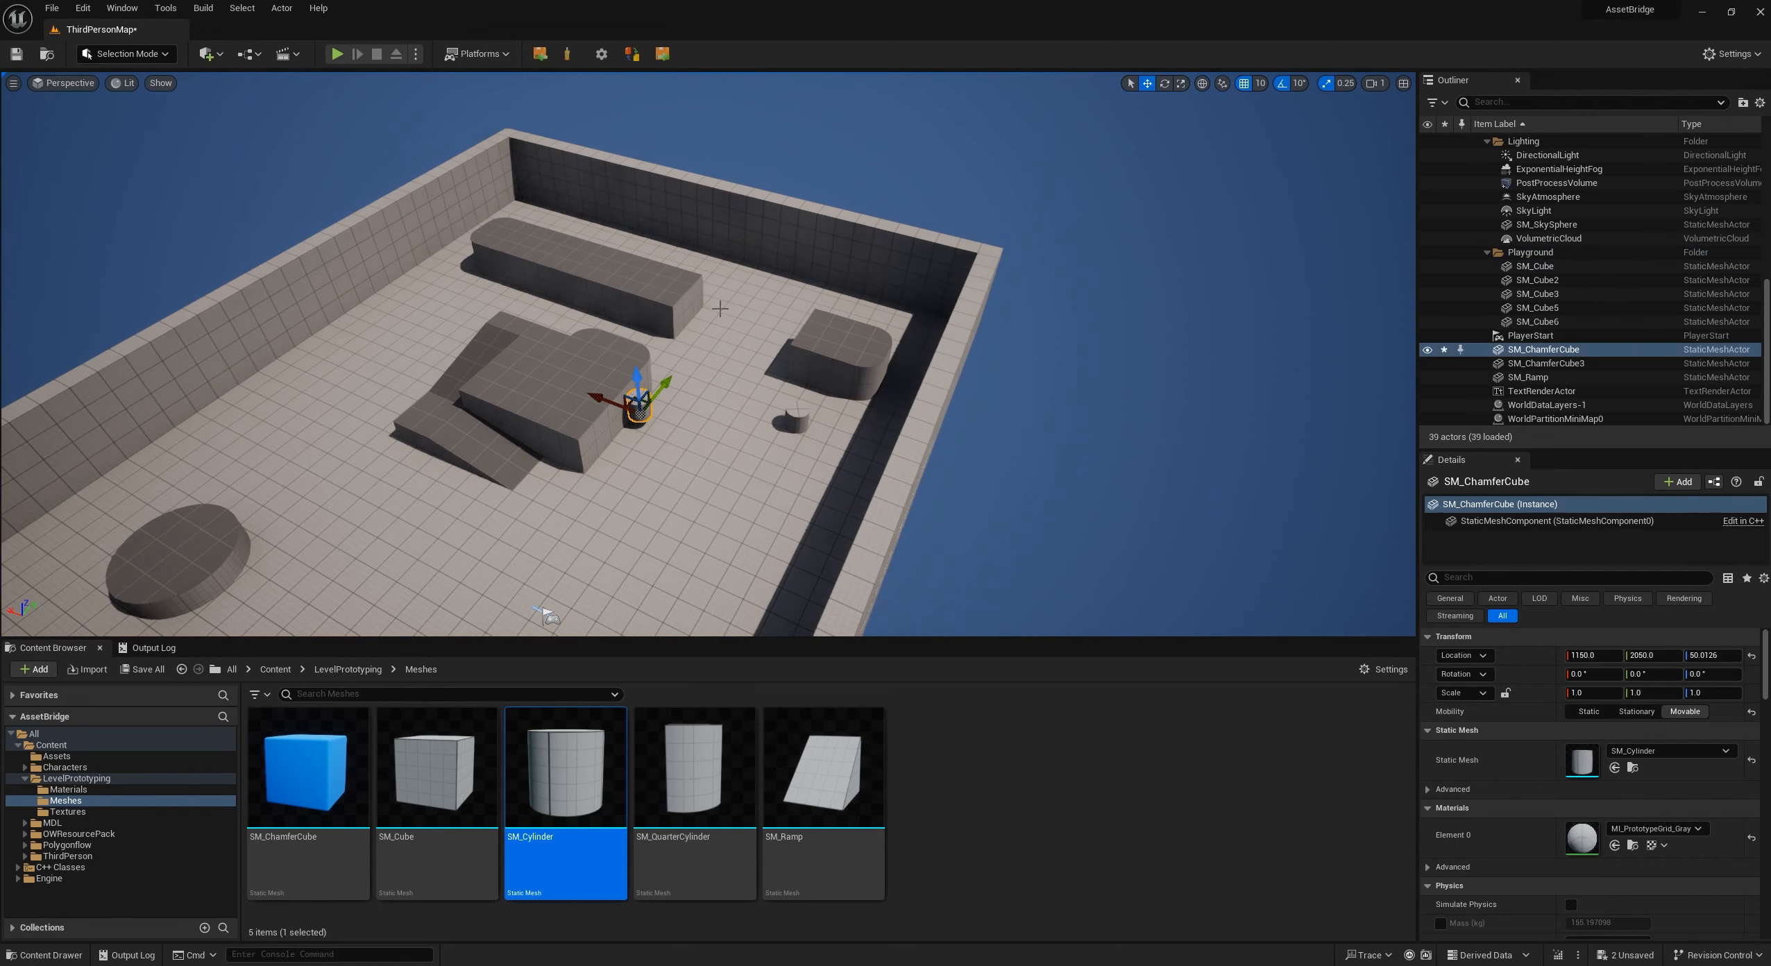
key(ctrl+z)
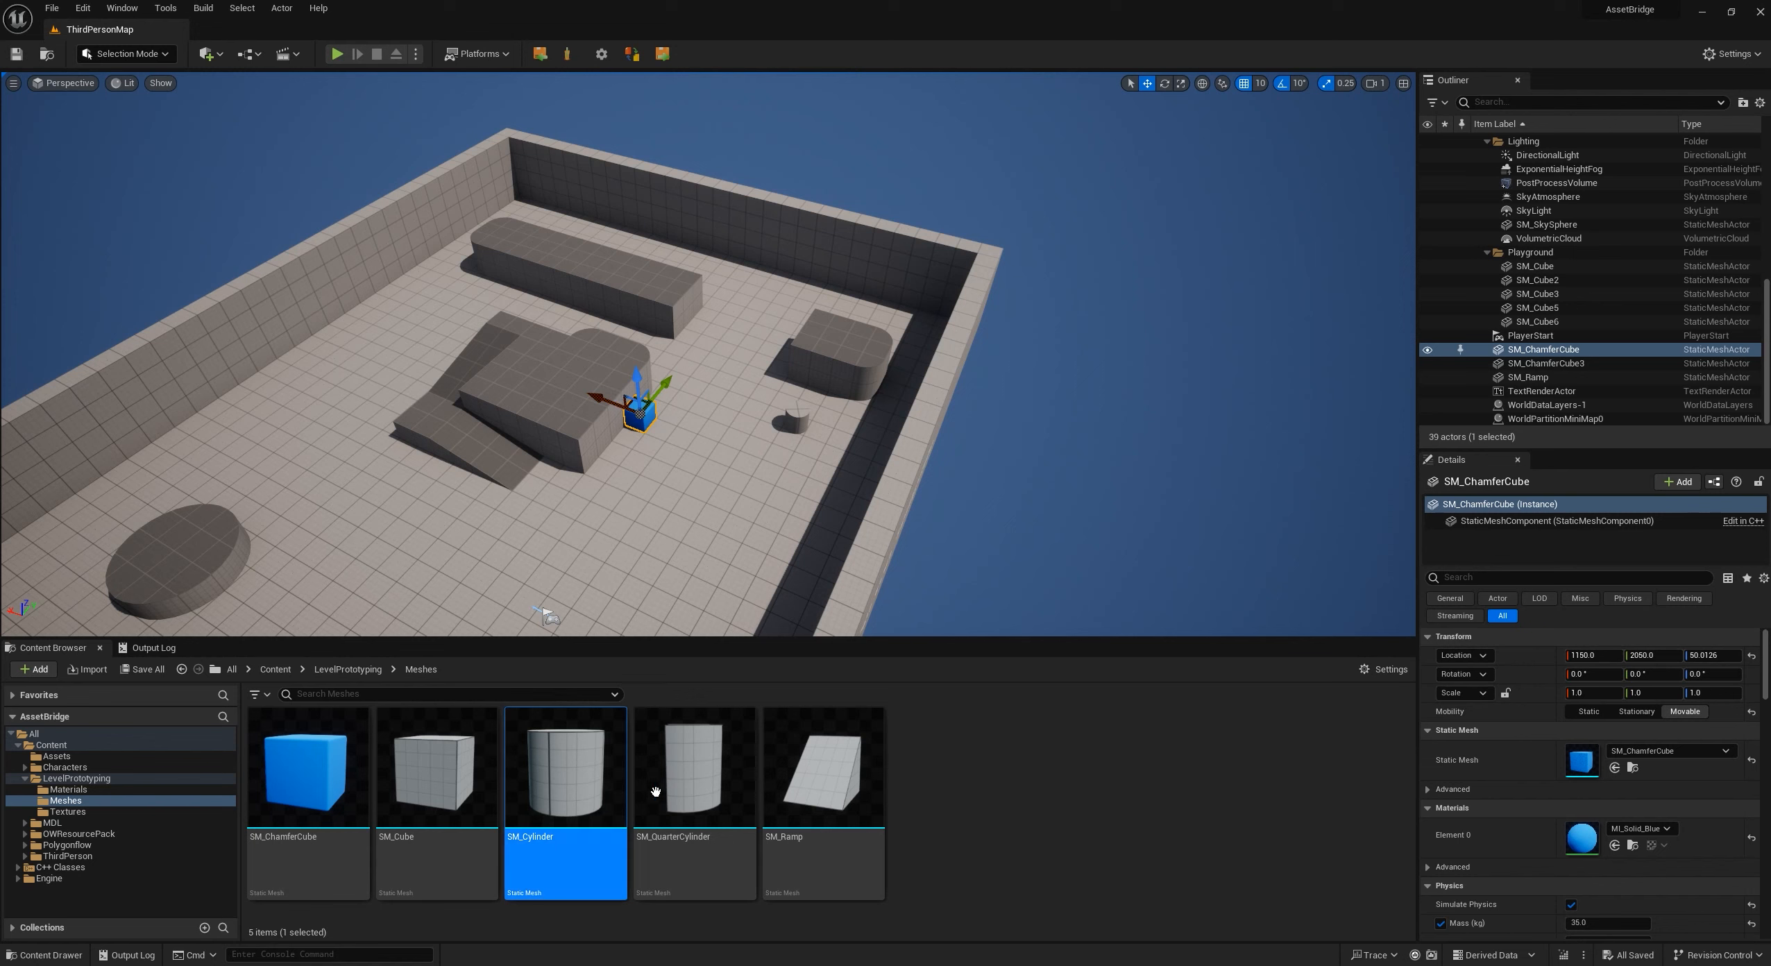
- Deselect the blue cube in the level and export the SM_Cylinder static mesh with AssetsBridge
click(717, 781)
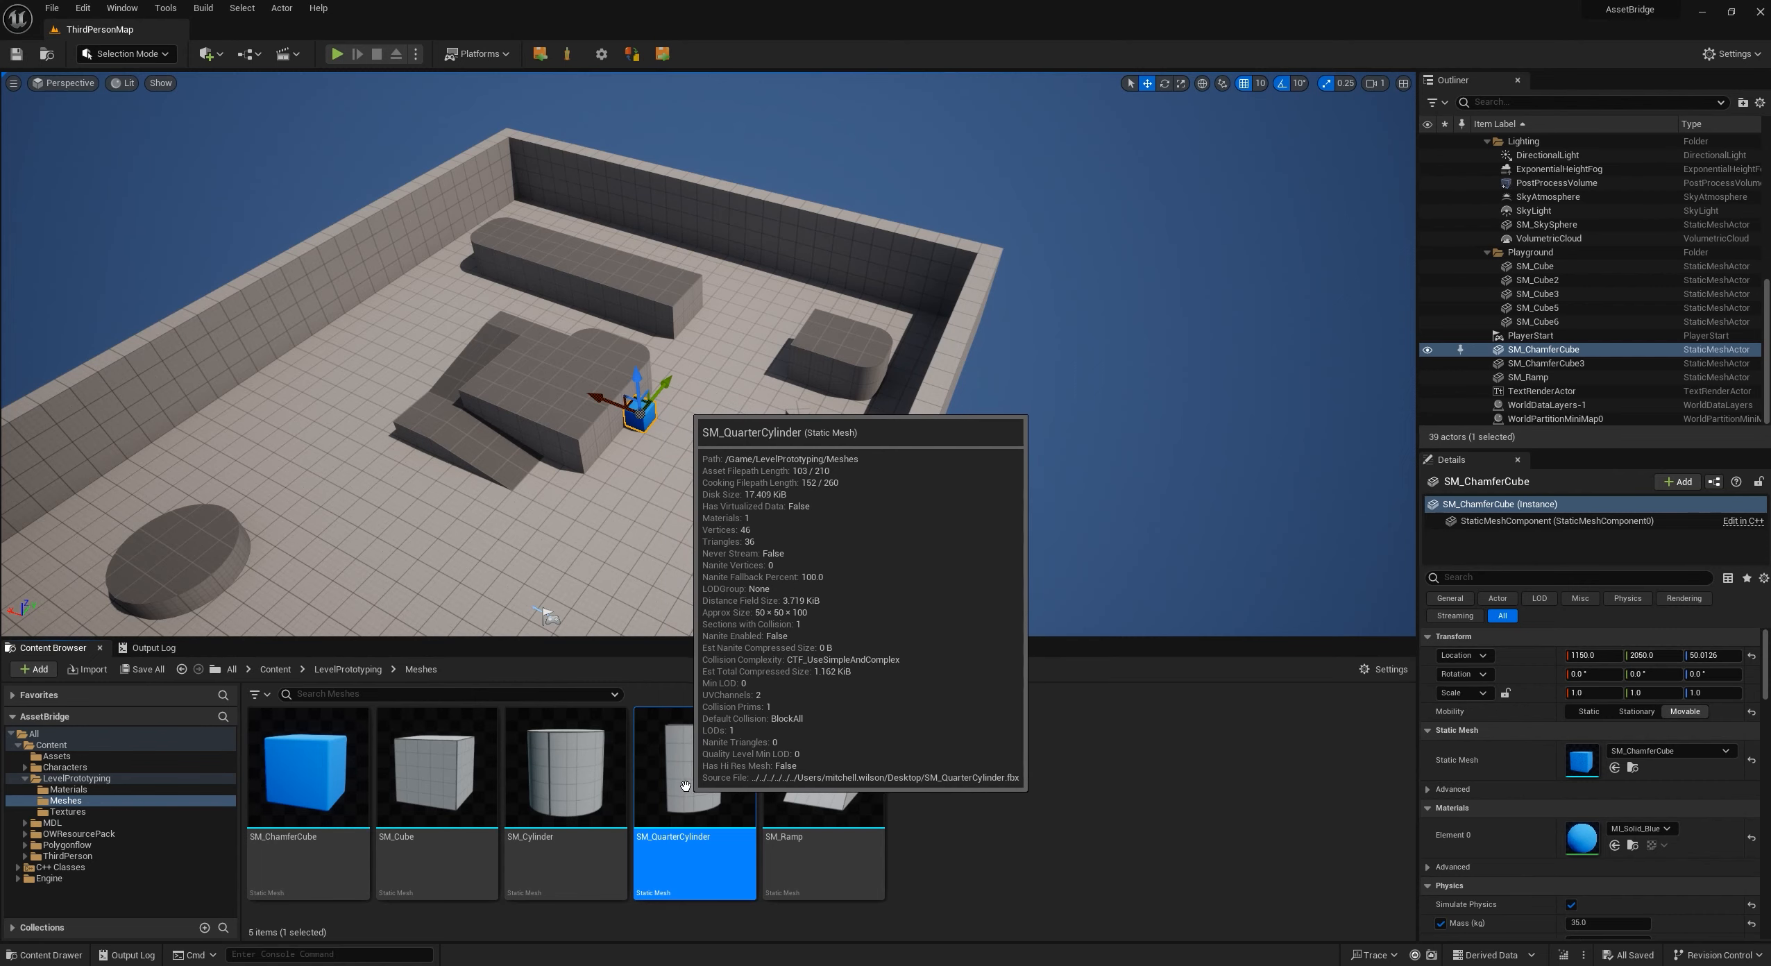
mouse_move(613, 745)
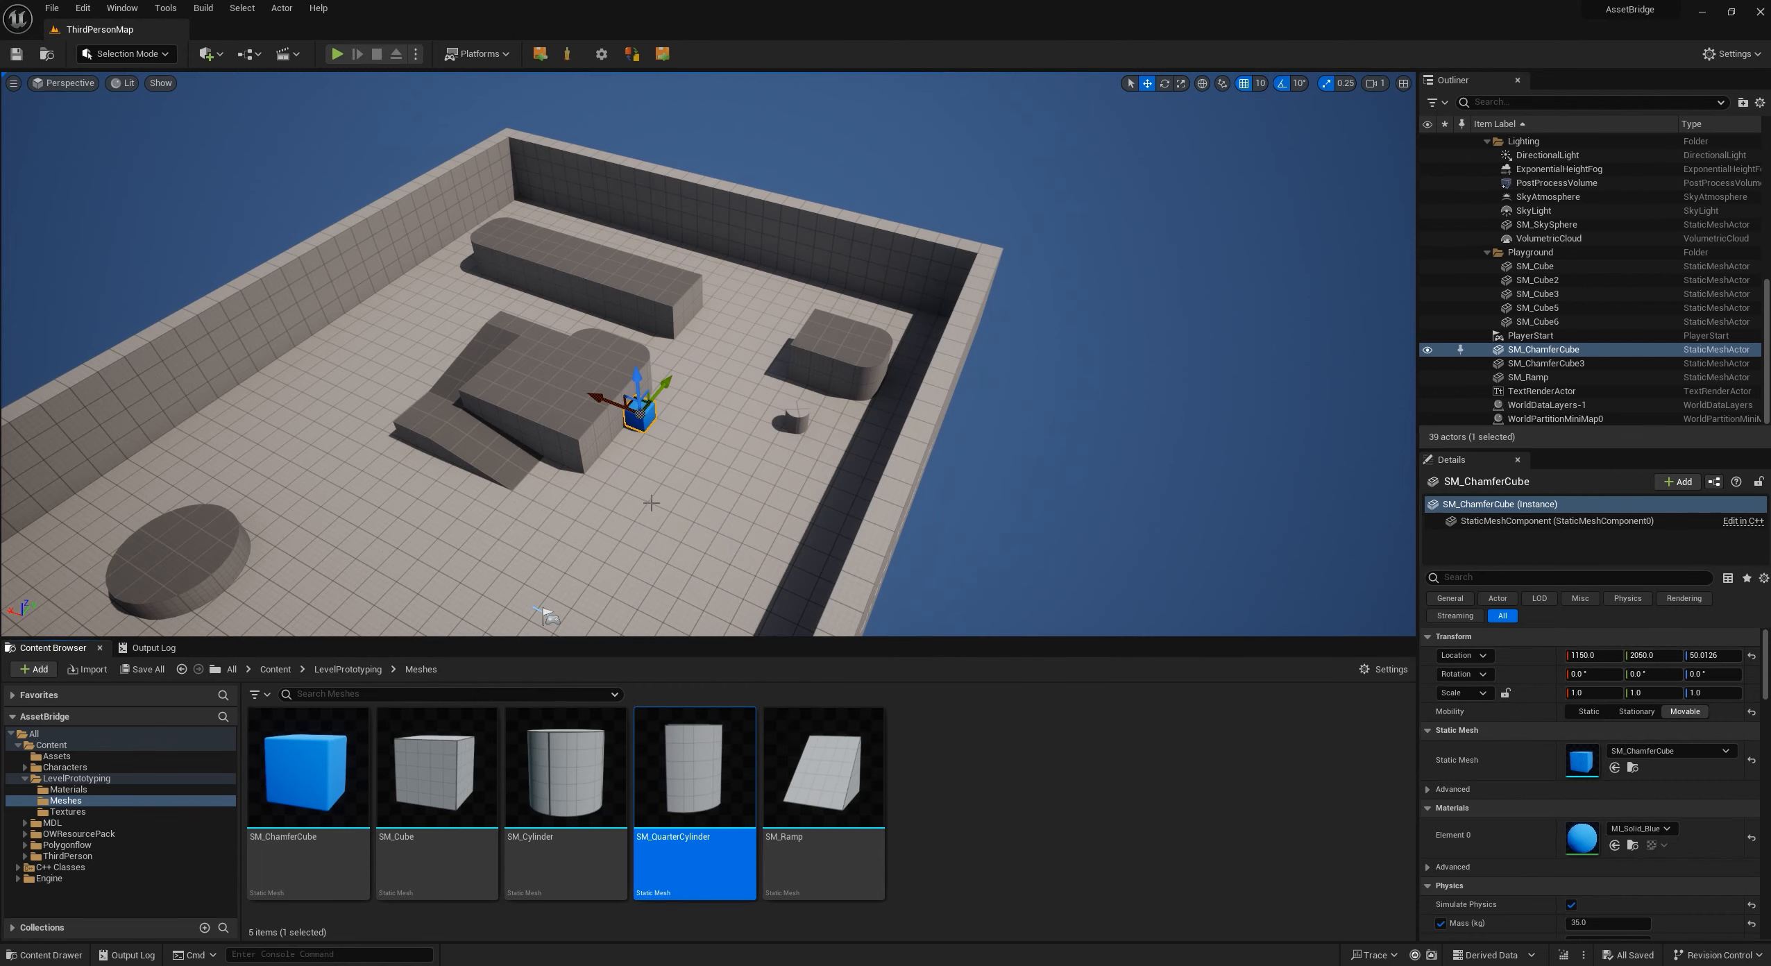
mouse_move(487, 798)
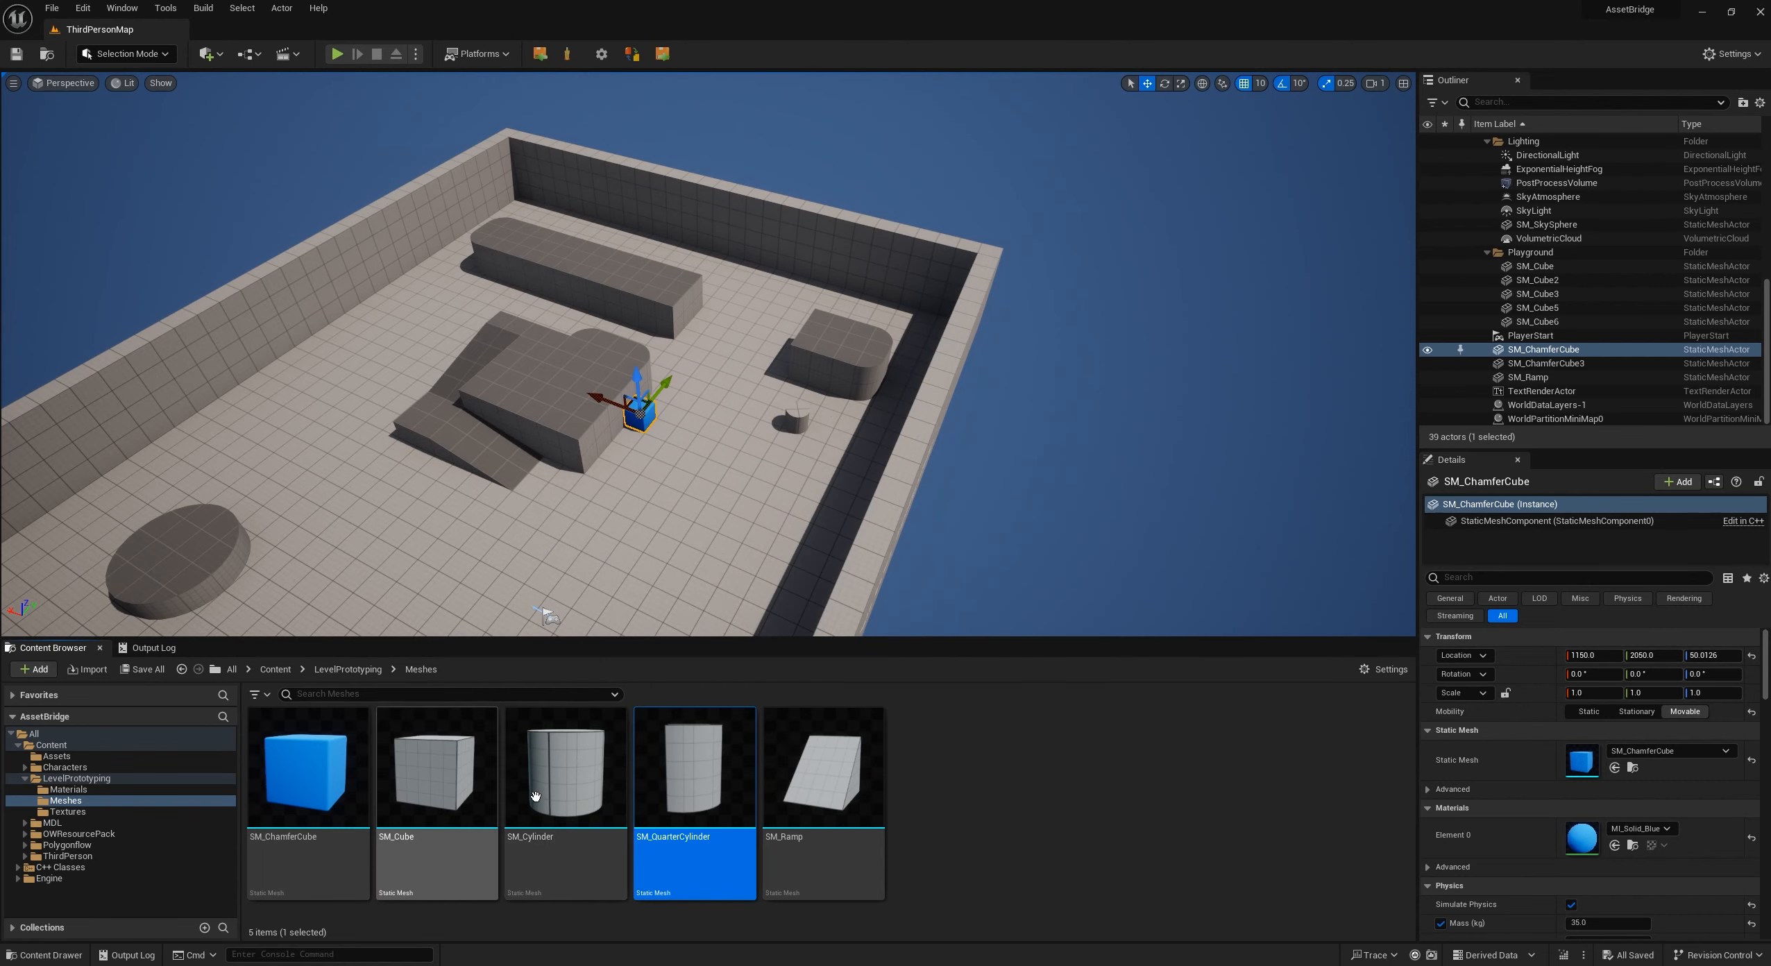
mouse_move(825, 800)
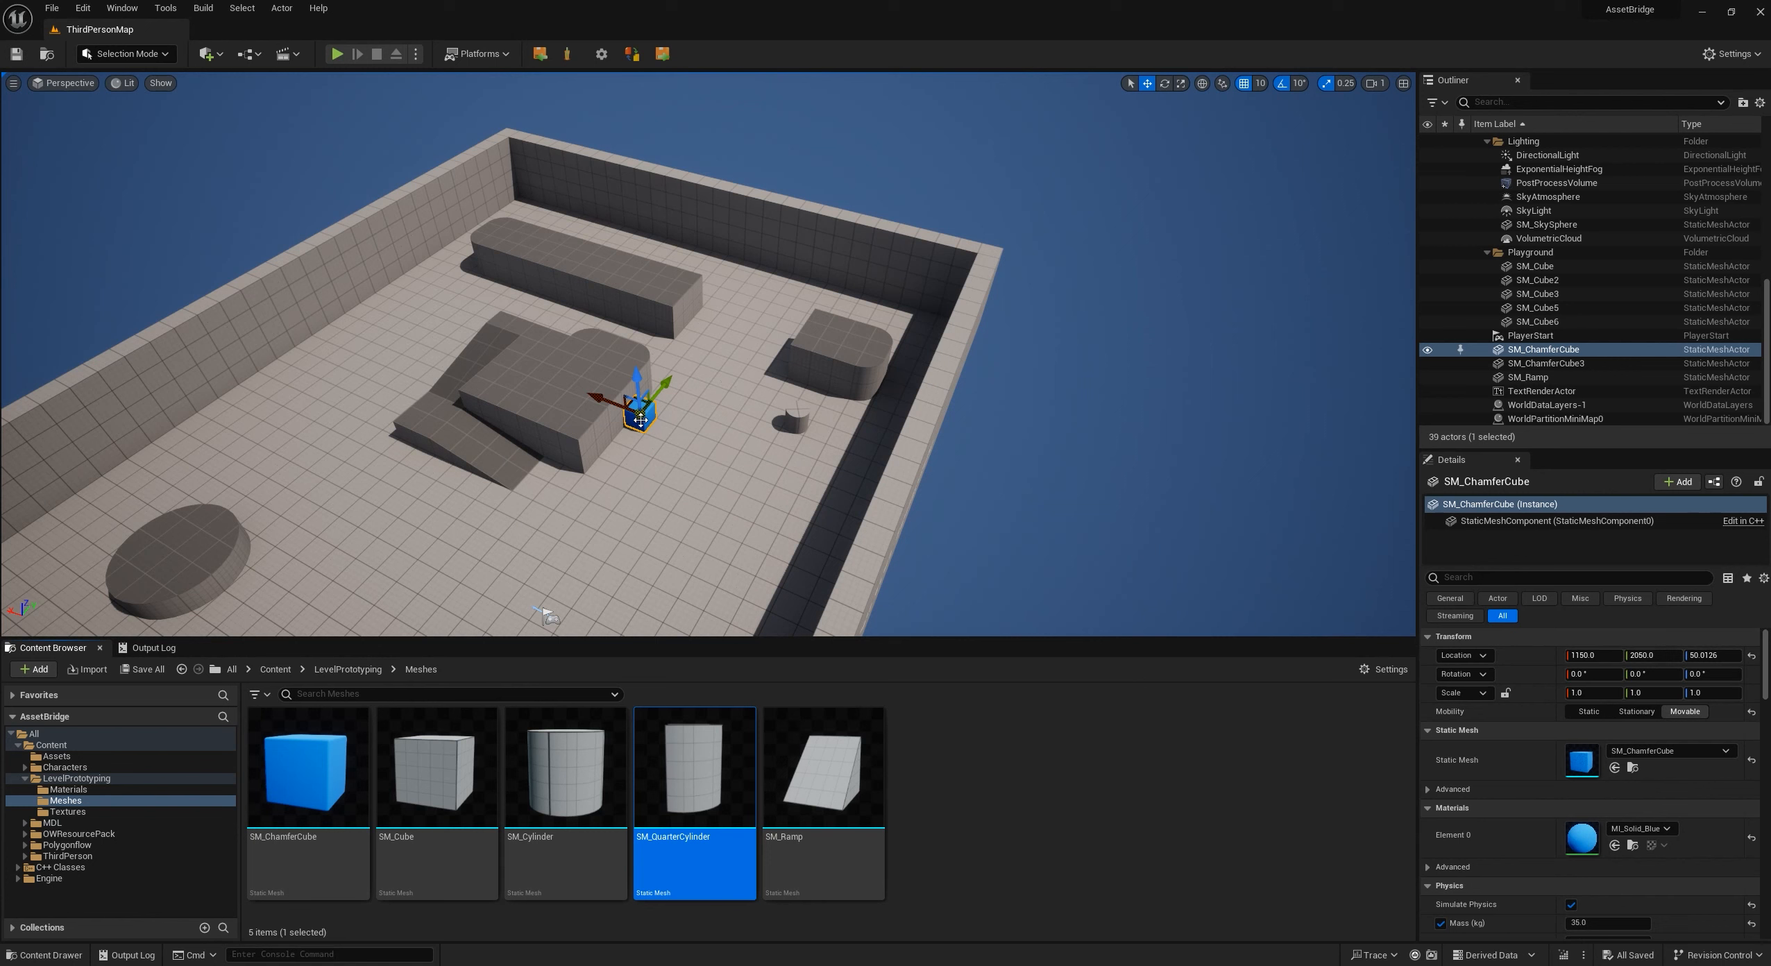
key(Escape)
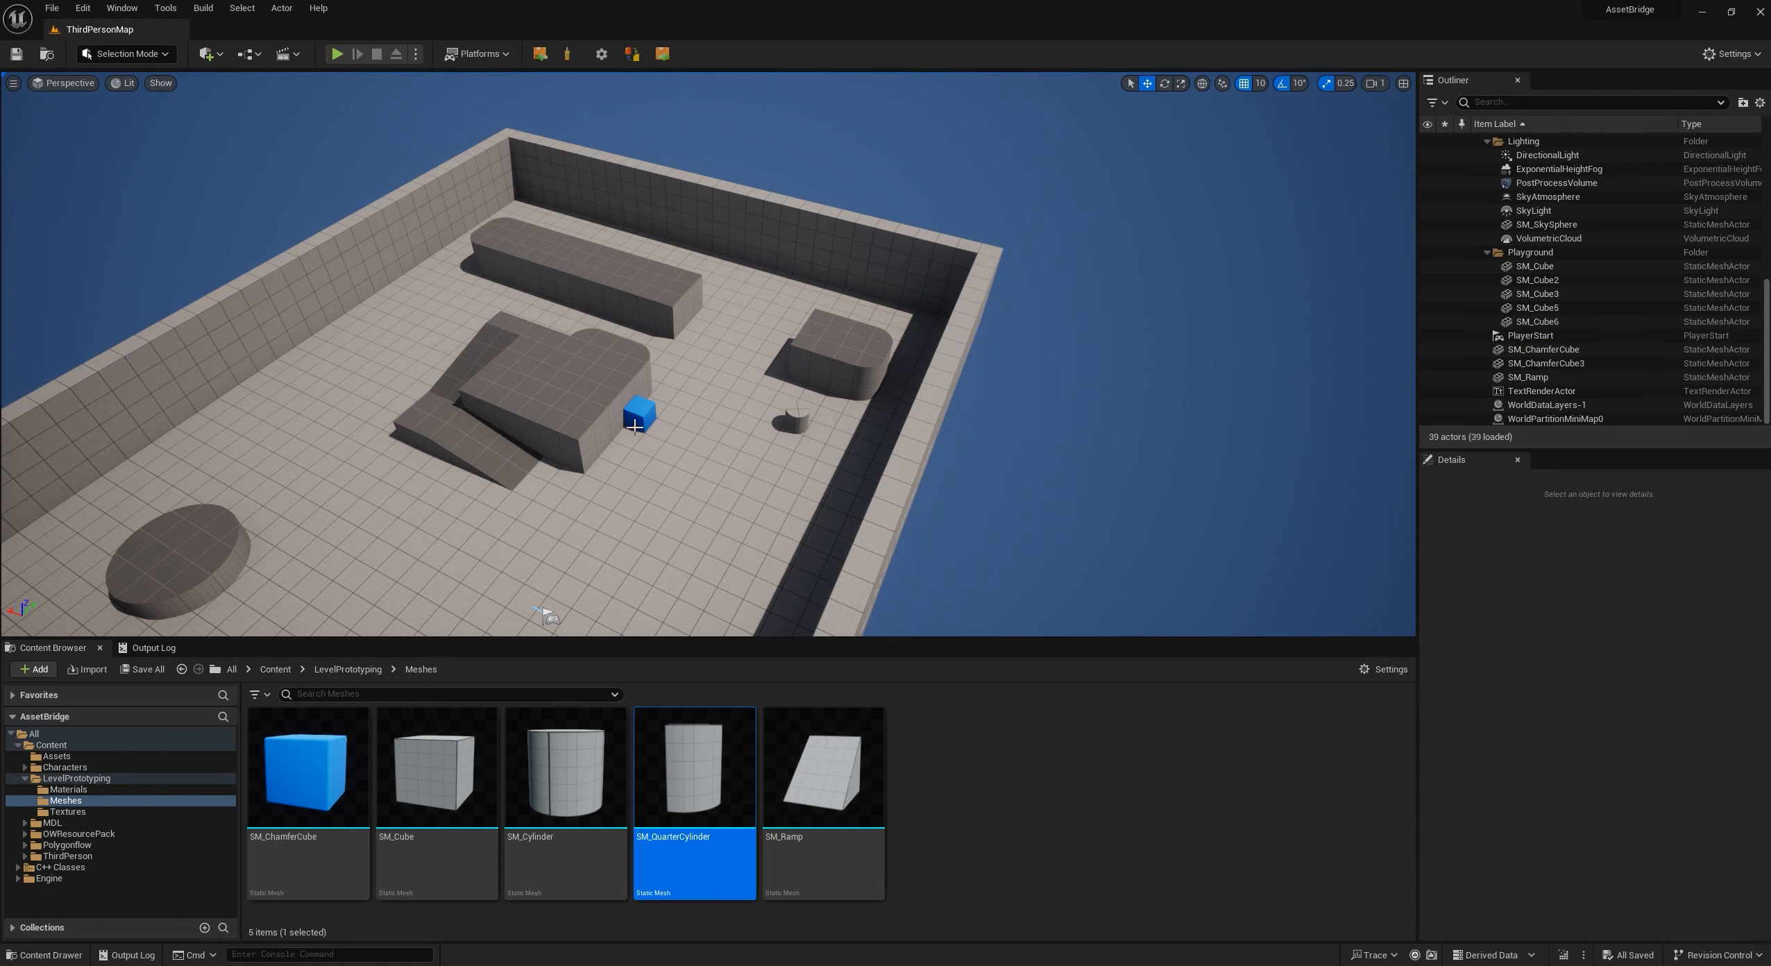
click(549, 784)
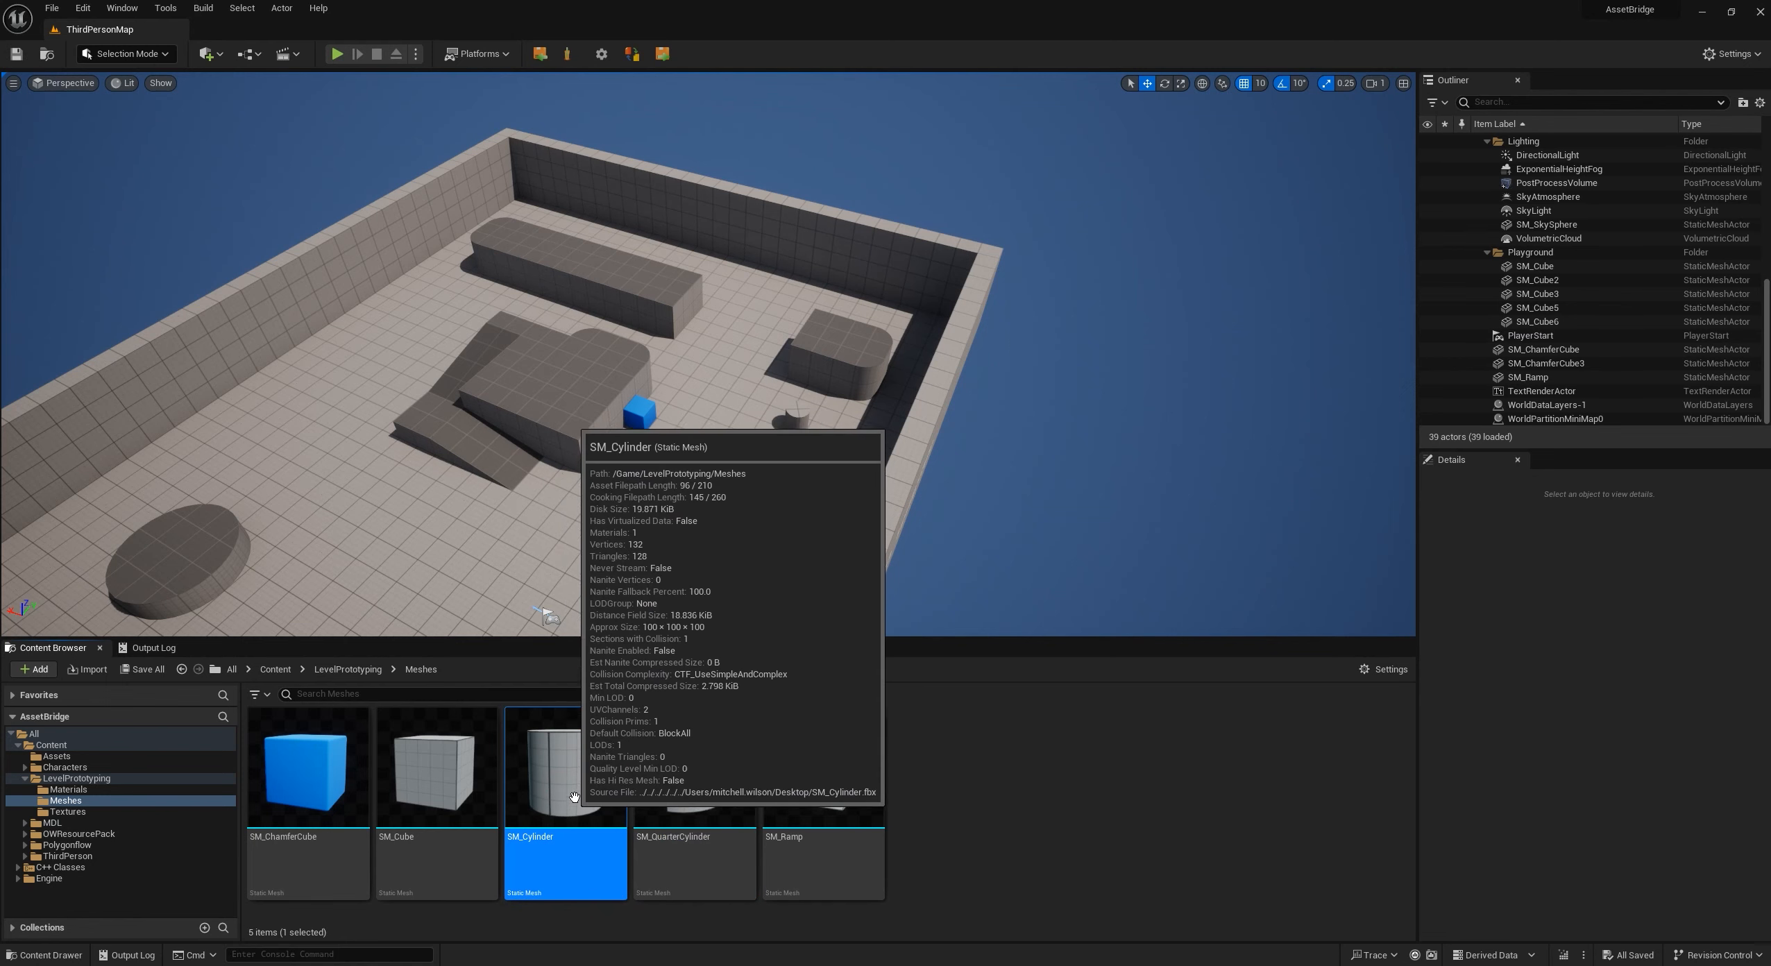
click(664, 55)
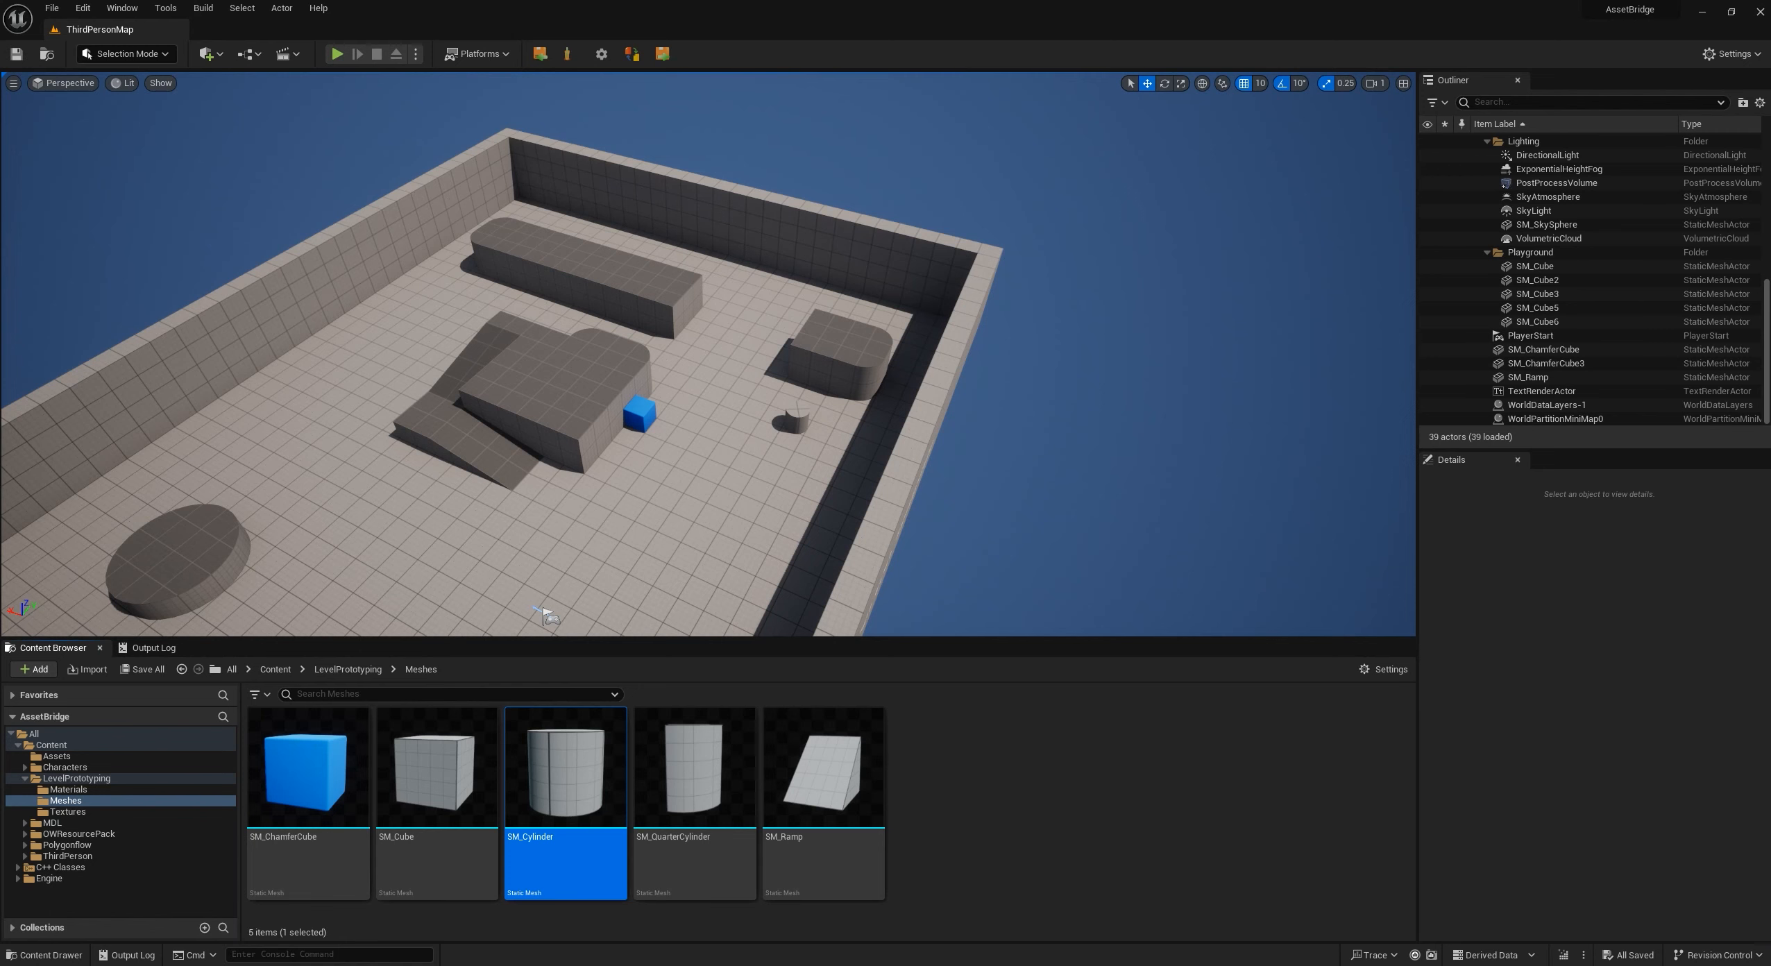
- Switch to File Explorer, go to D:\3DWorld\AssetsBridge and review the exported AssetBridge JSON file
drag(1111, 1, 646, 393)
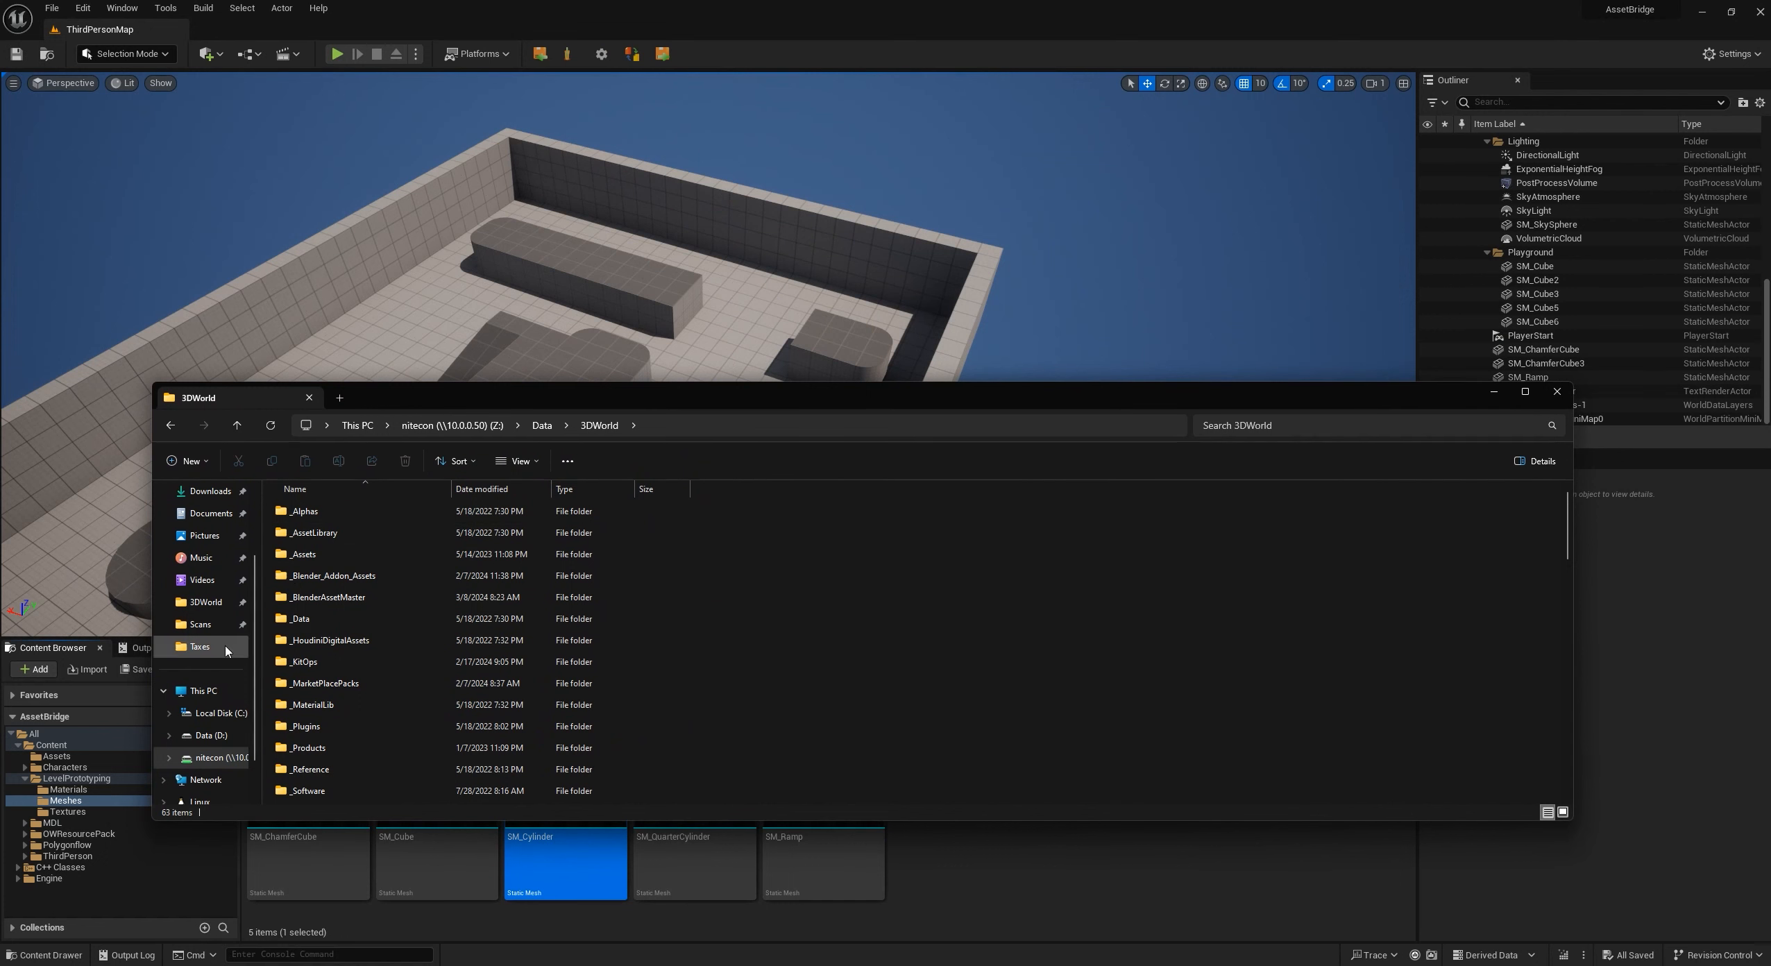
click(233, 737)
double_click(329, 525)
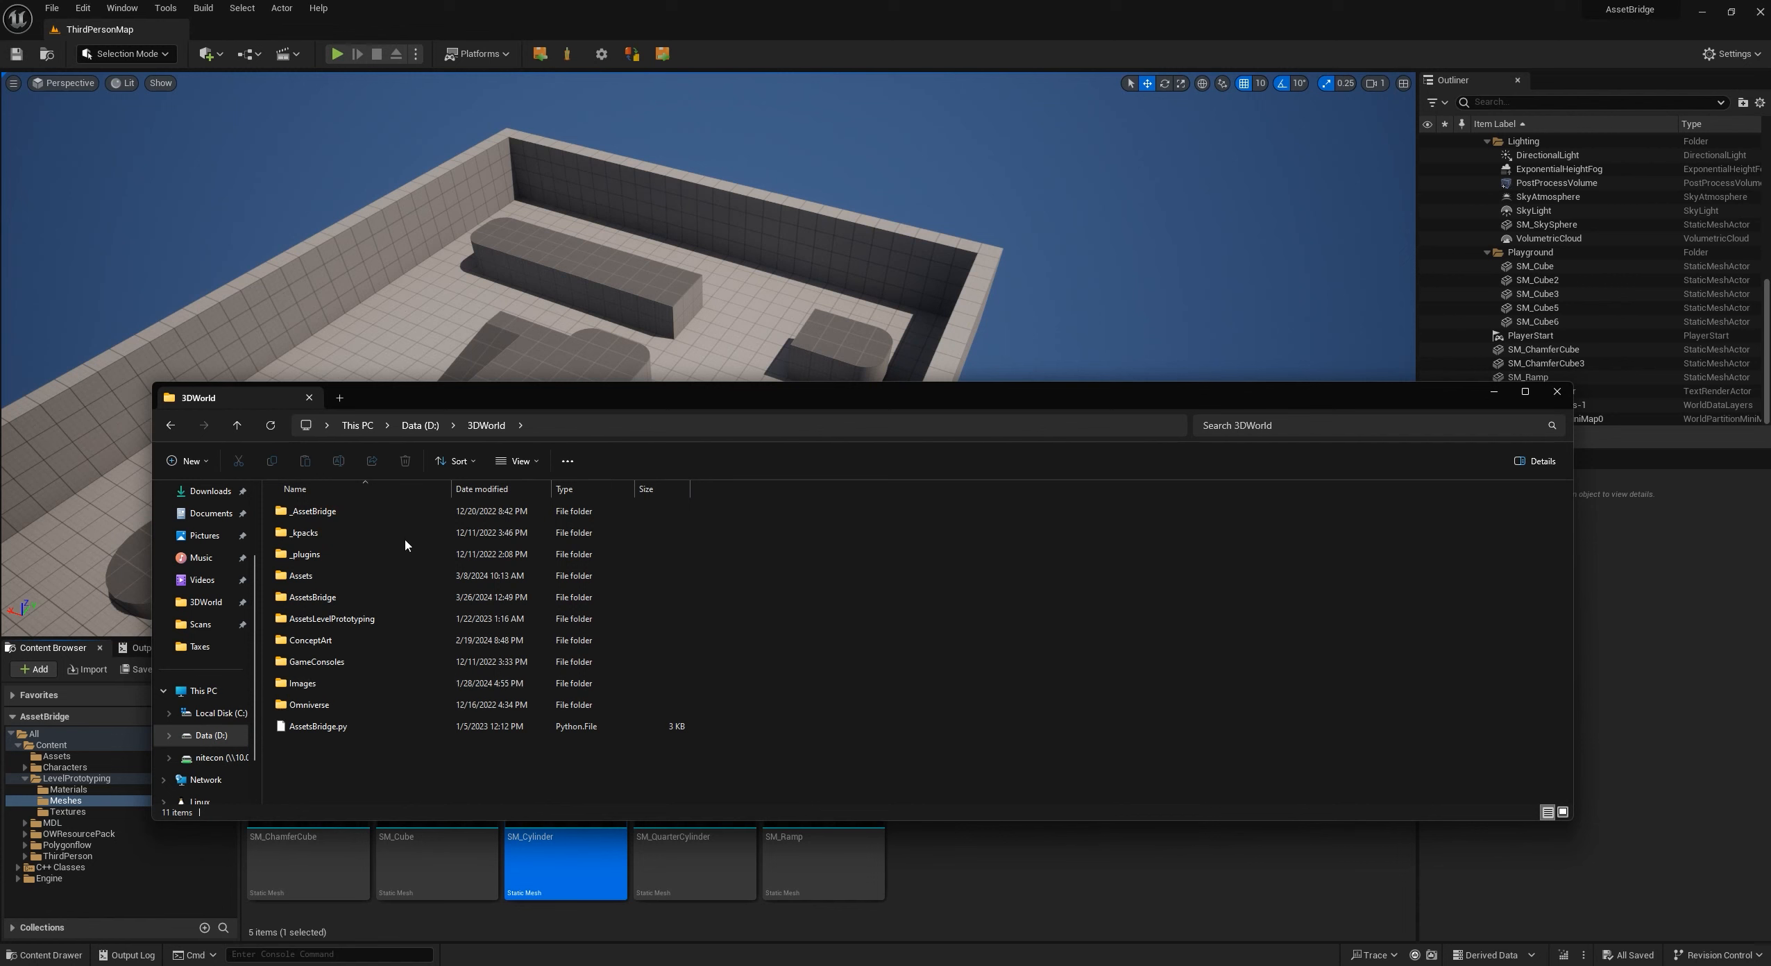
click(317, 599)
double_click(317, 598)
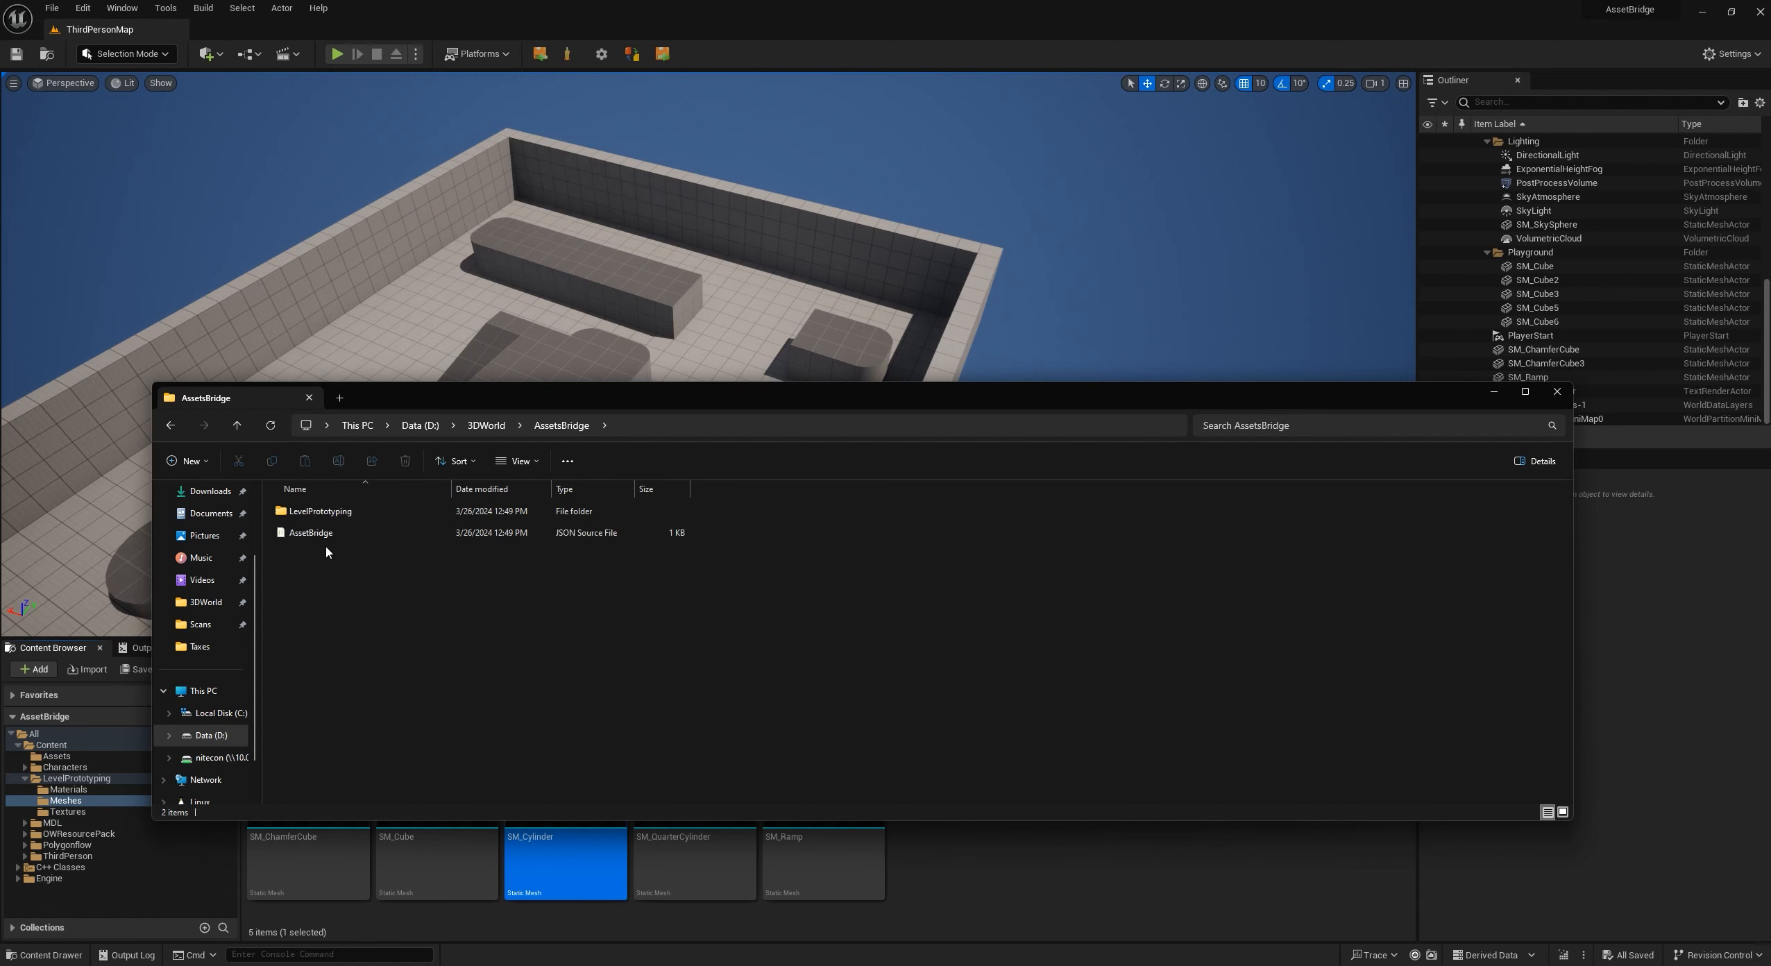
click(593, 534)
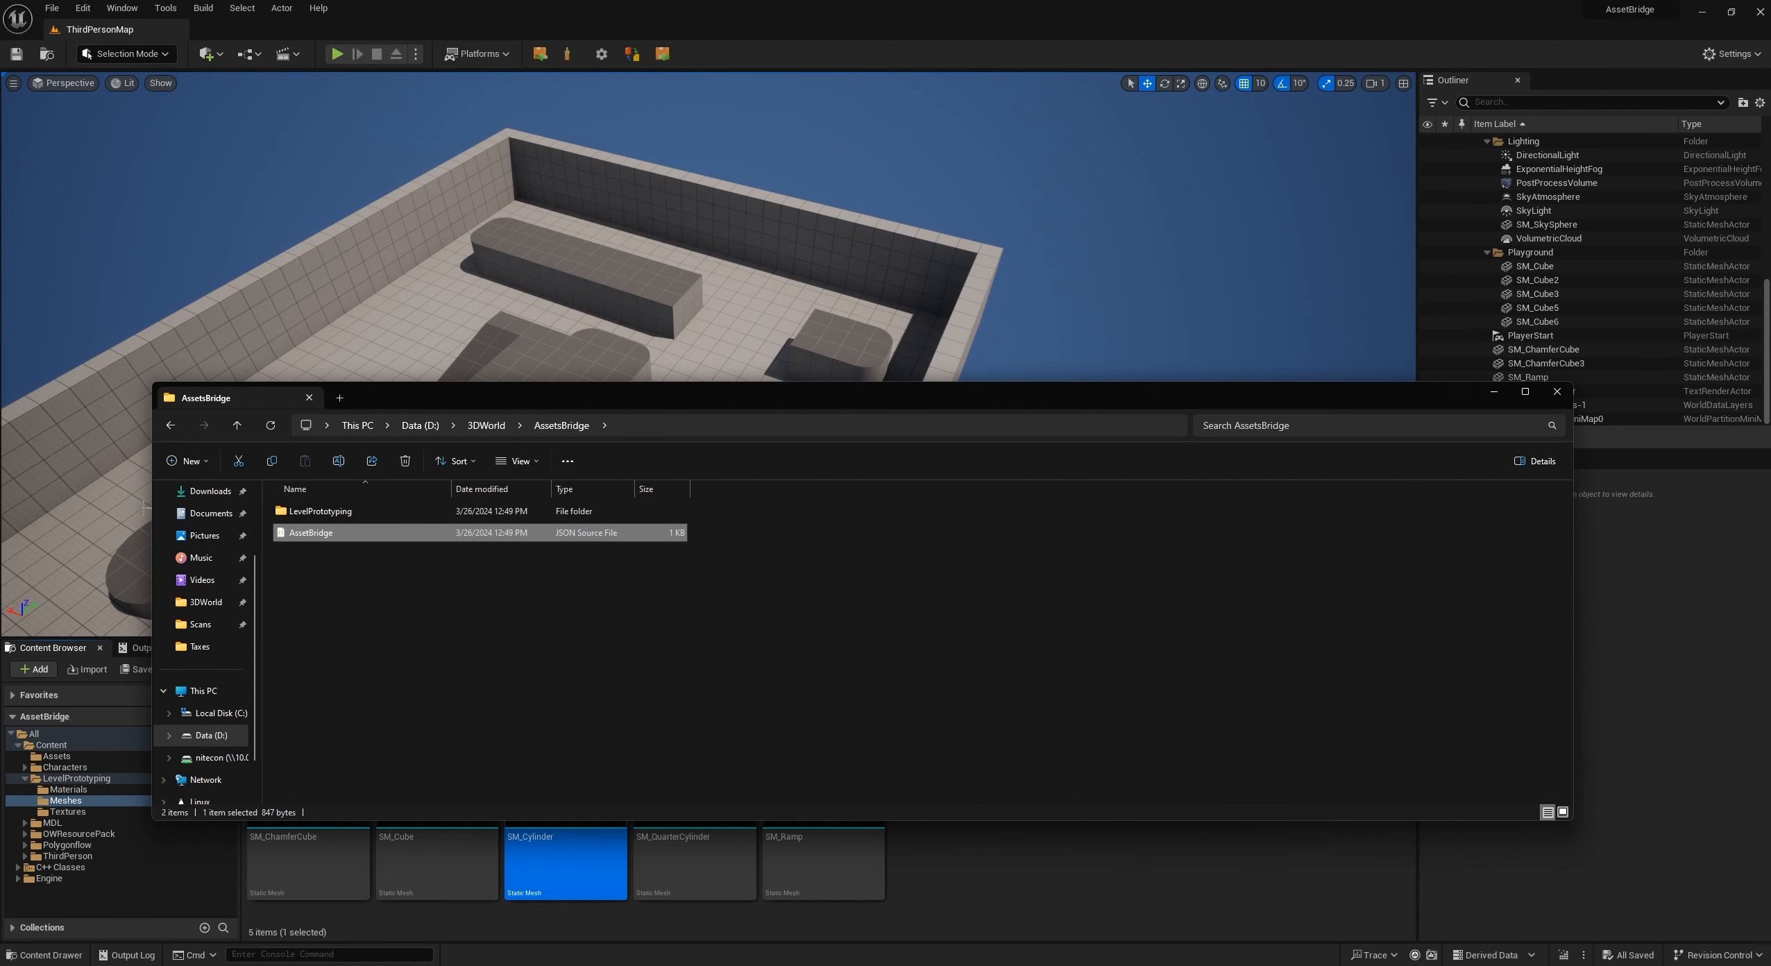
drag(148, 507, 612, 506)
drag(943, 408, 1272, 465)
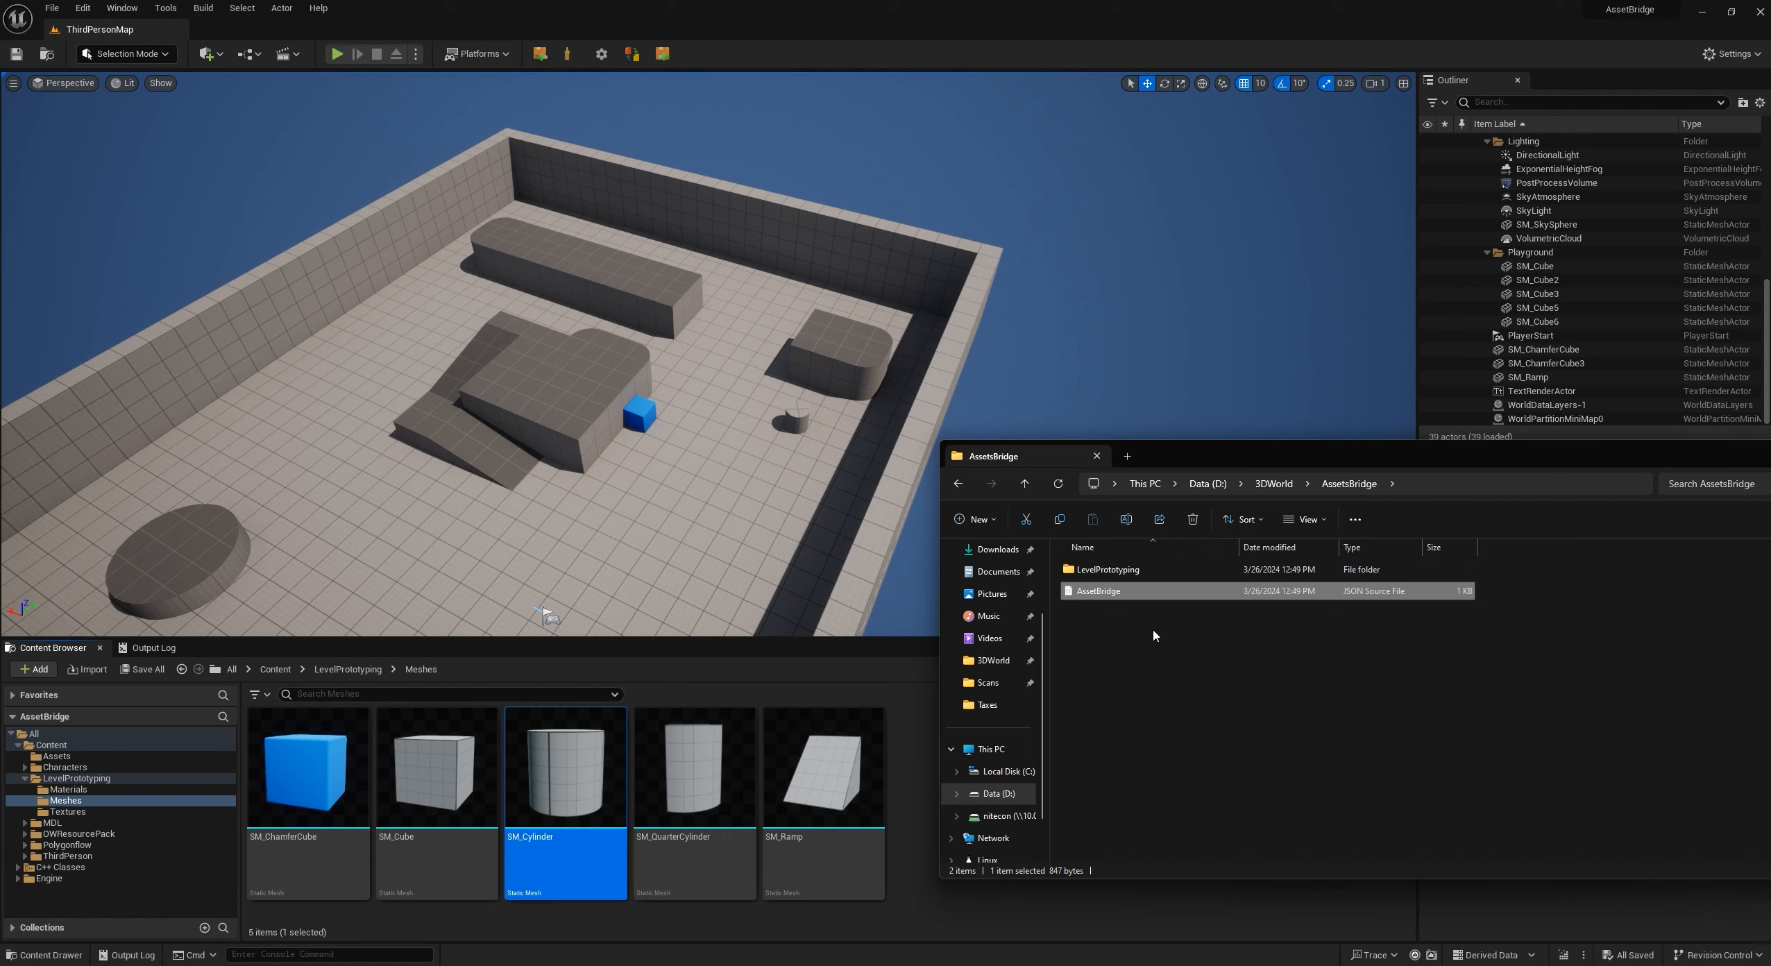
double_click(1103, 592)
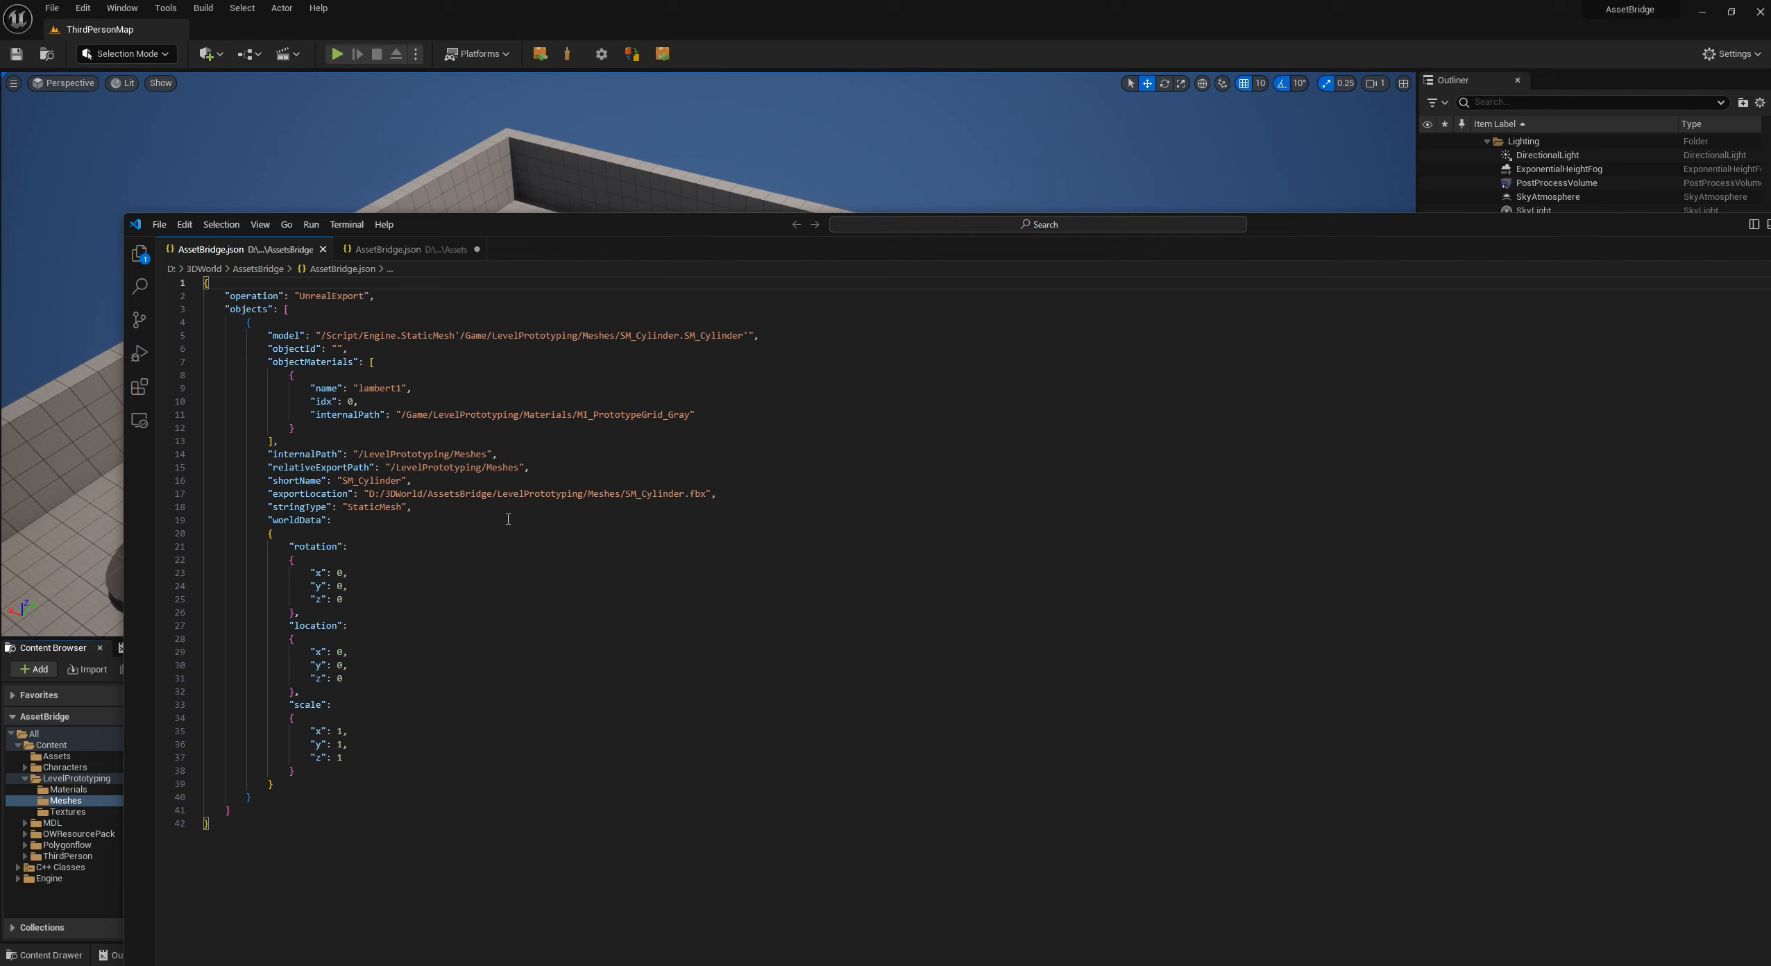
drag(1326, 229, 0, 0)
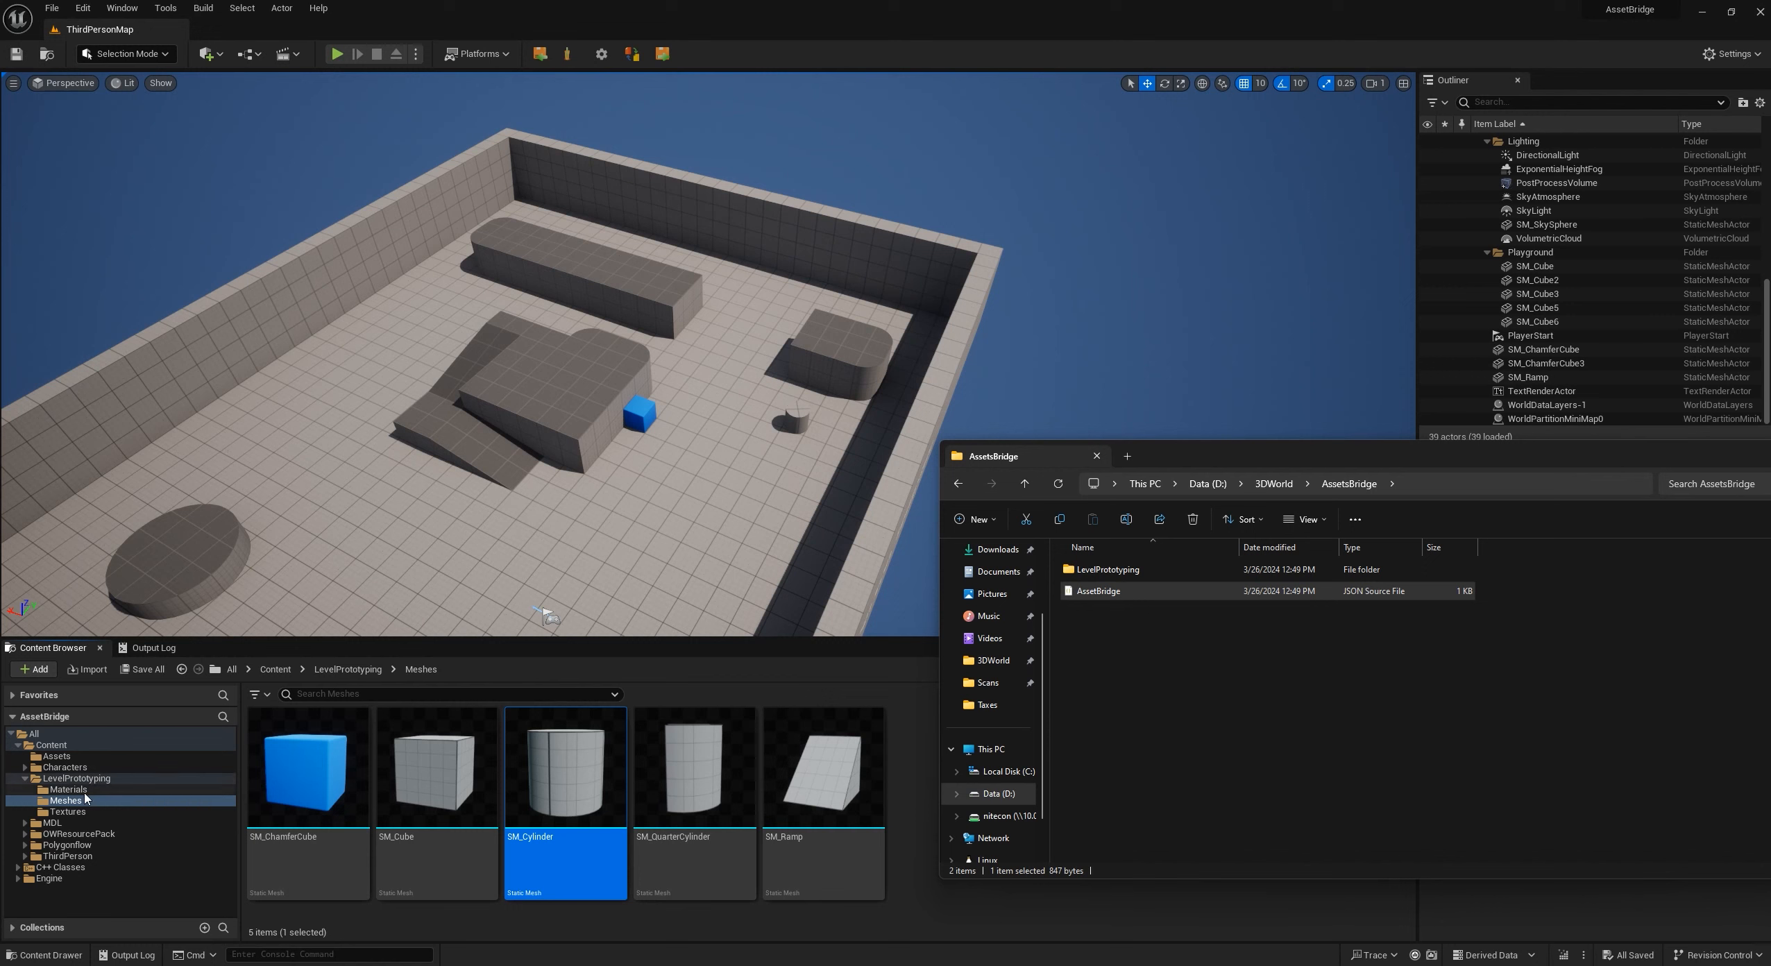
- Browse to the exported LevelPrototyping\Meshes folder and check the SM_Cylinder file
click(1100, 572)
double_click(1100, 571)
double_click(1100, 572)
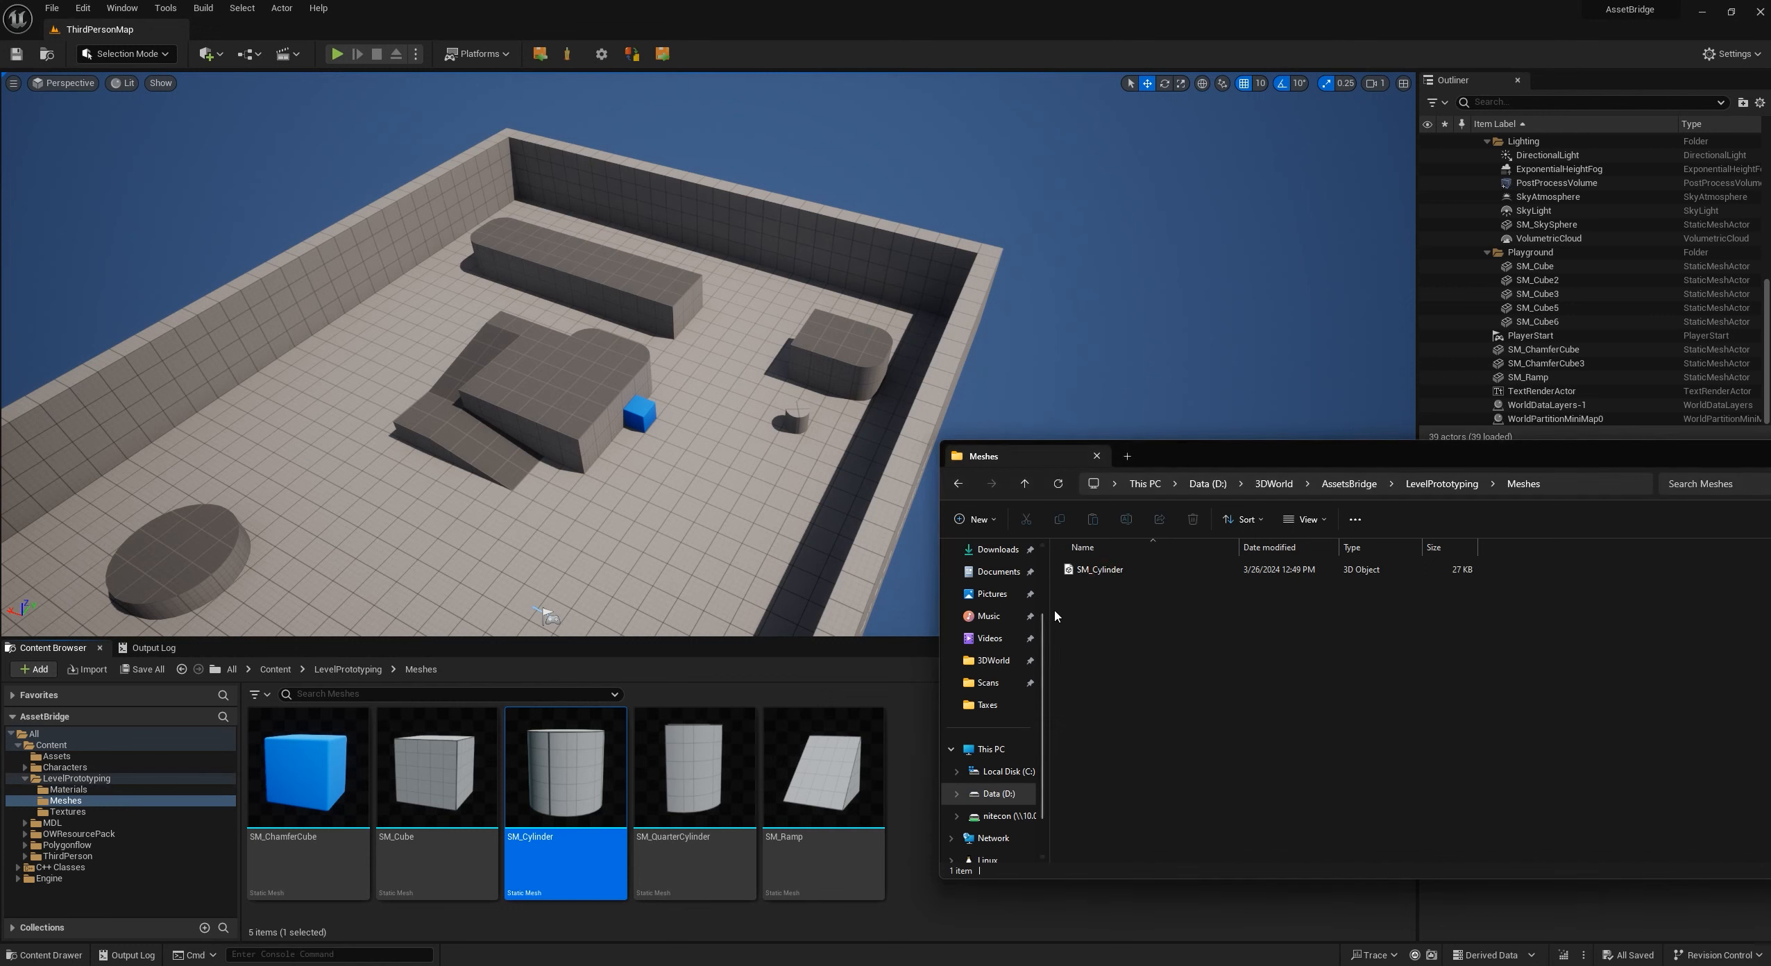
click(1111, 569)
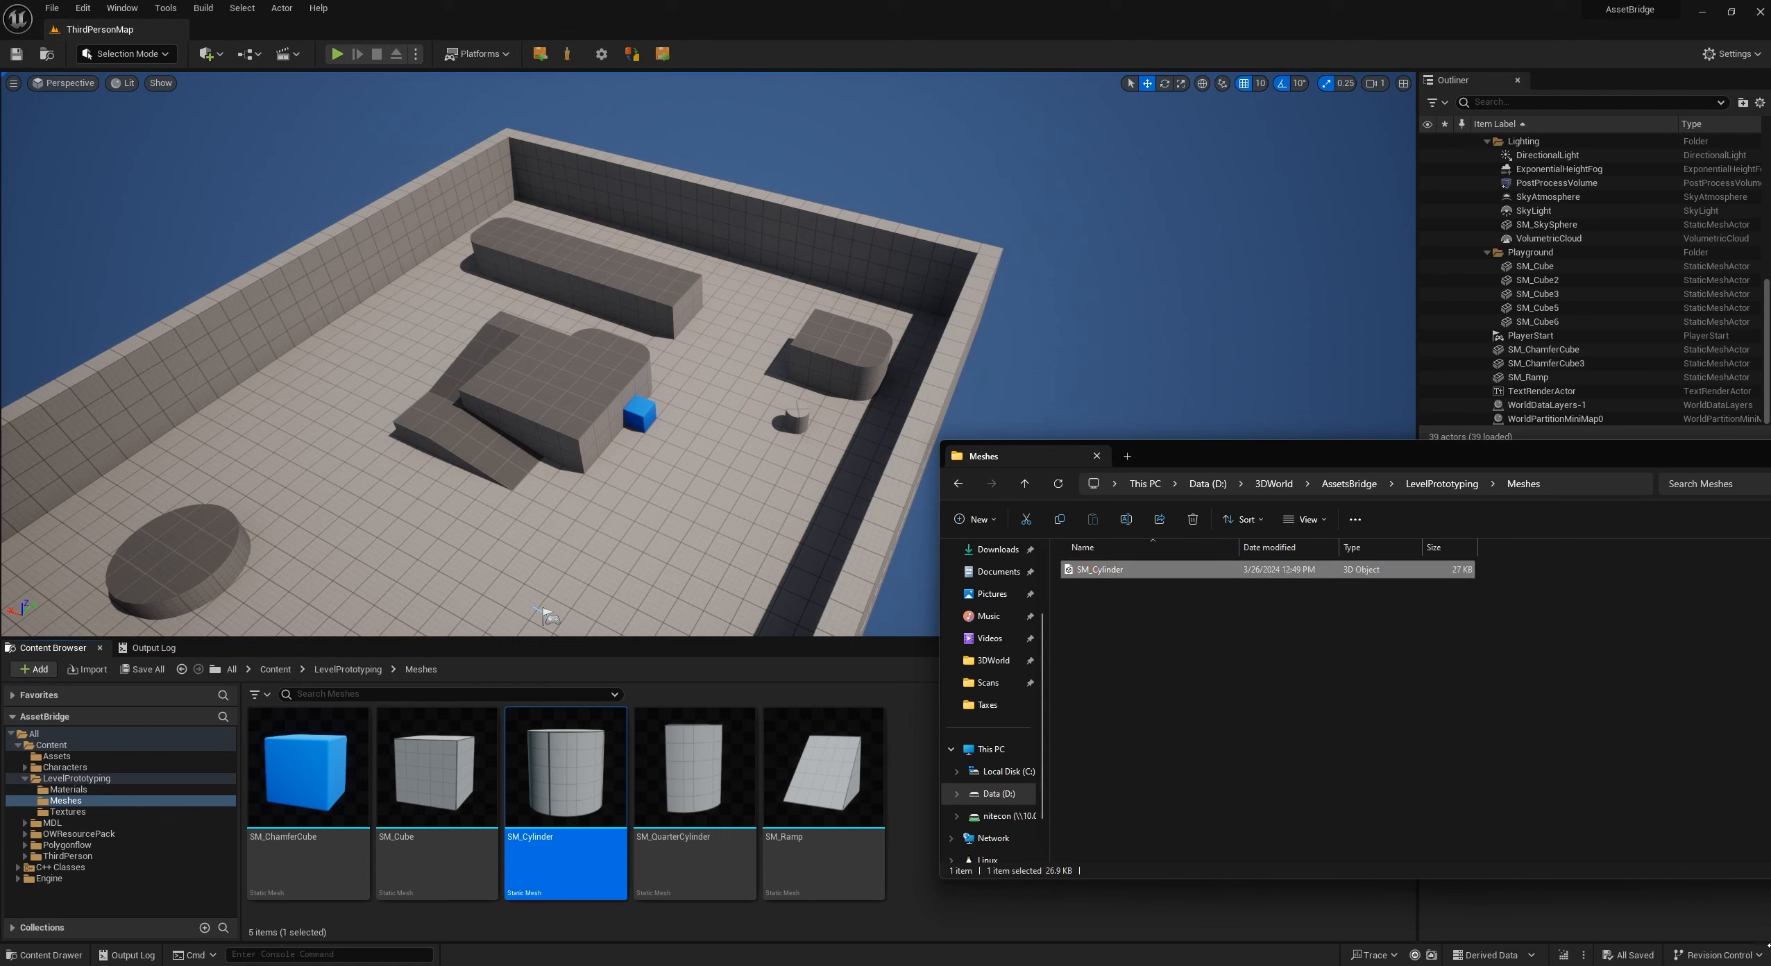
right_click(1144, 567)
click(1444, 484)
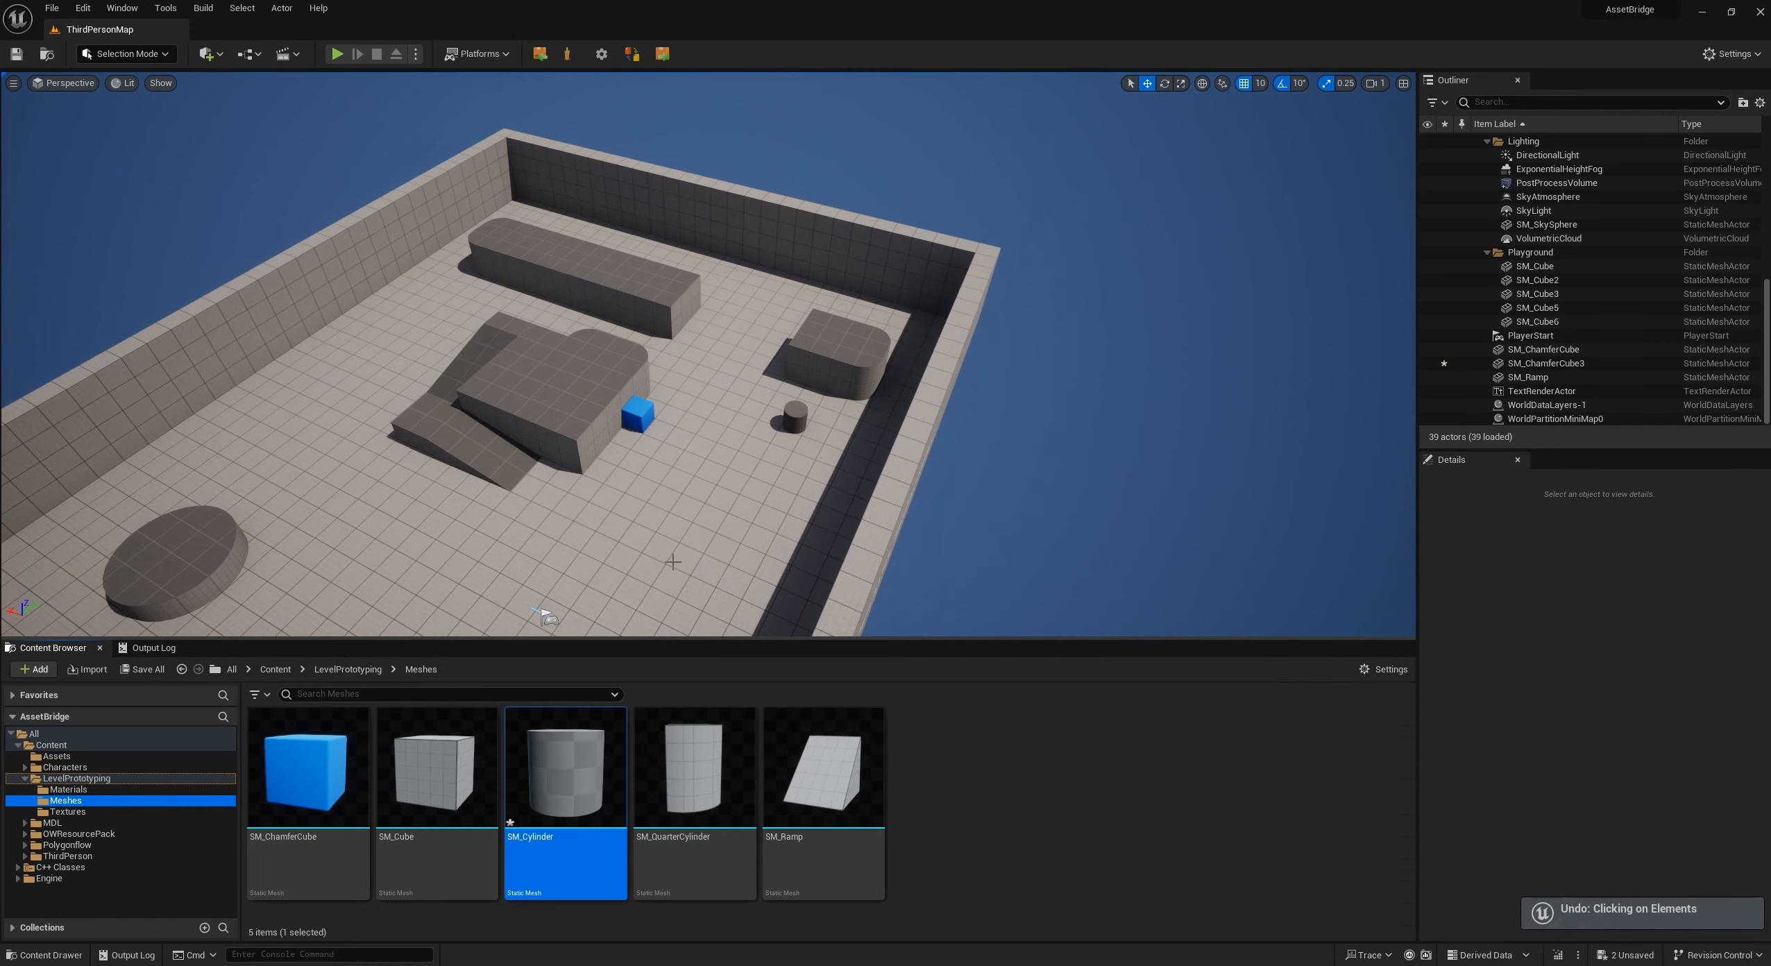
- Place another SM_ChamferCube in the level, drop it onto the floor, and export it with AssetsBridge
key(ctrl+z)
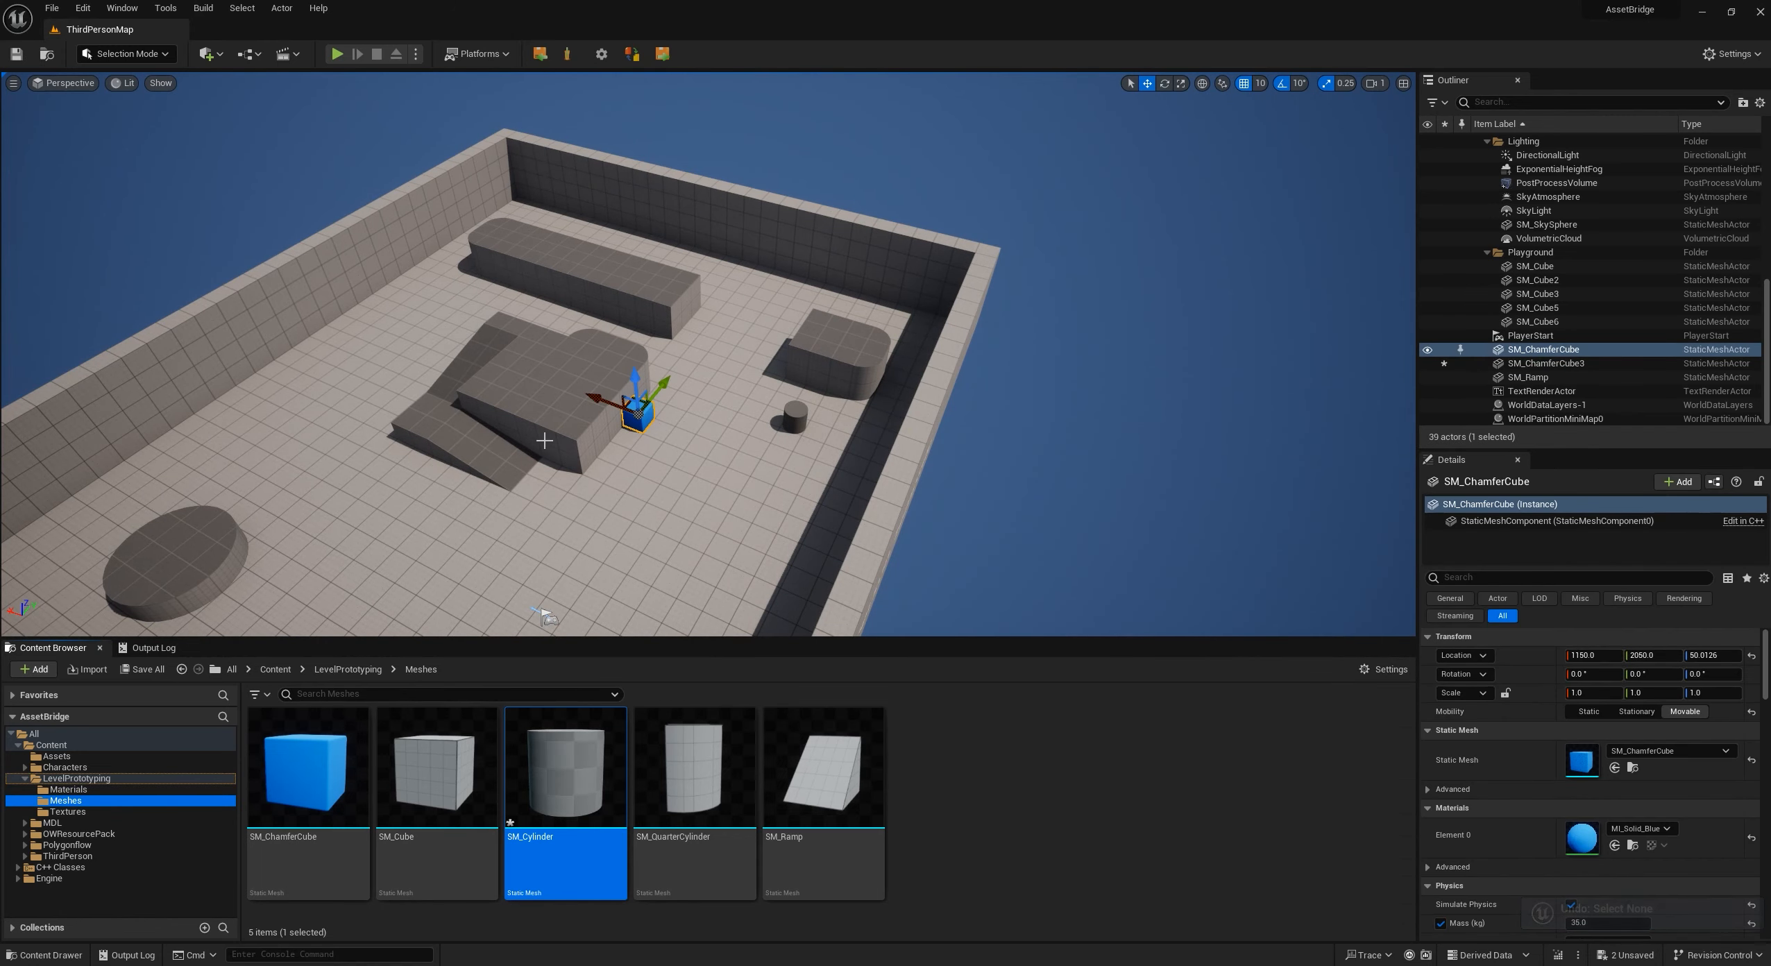
click(407, 838)
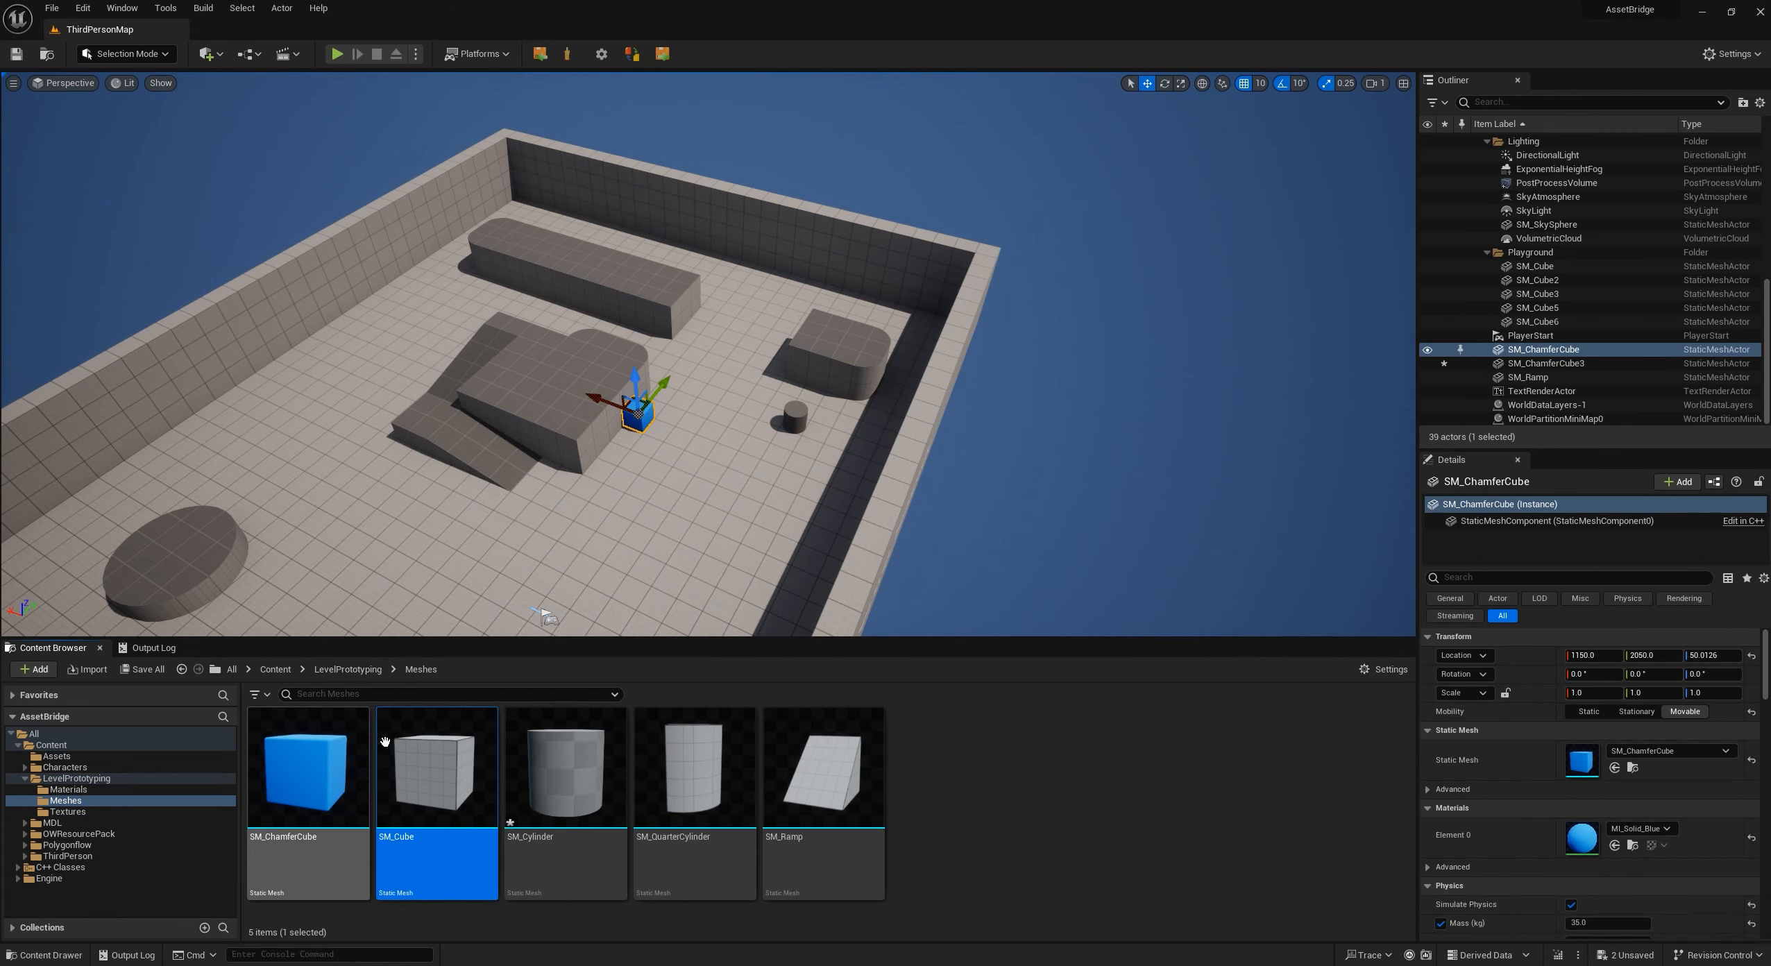
drag(286, 812, 429, 425)
key(End)
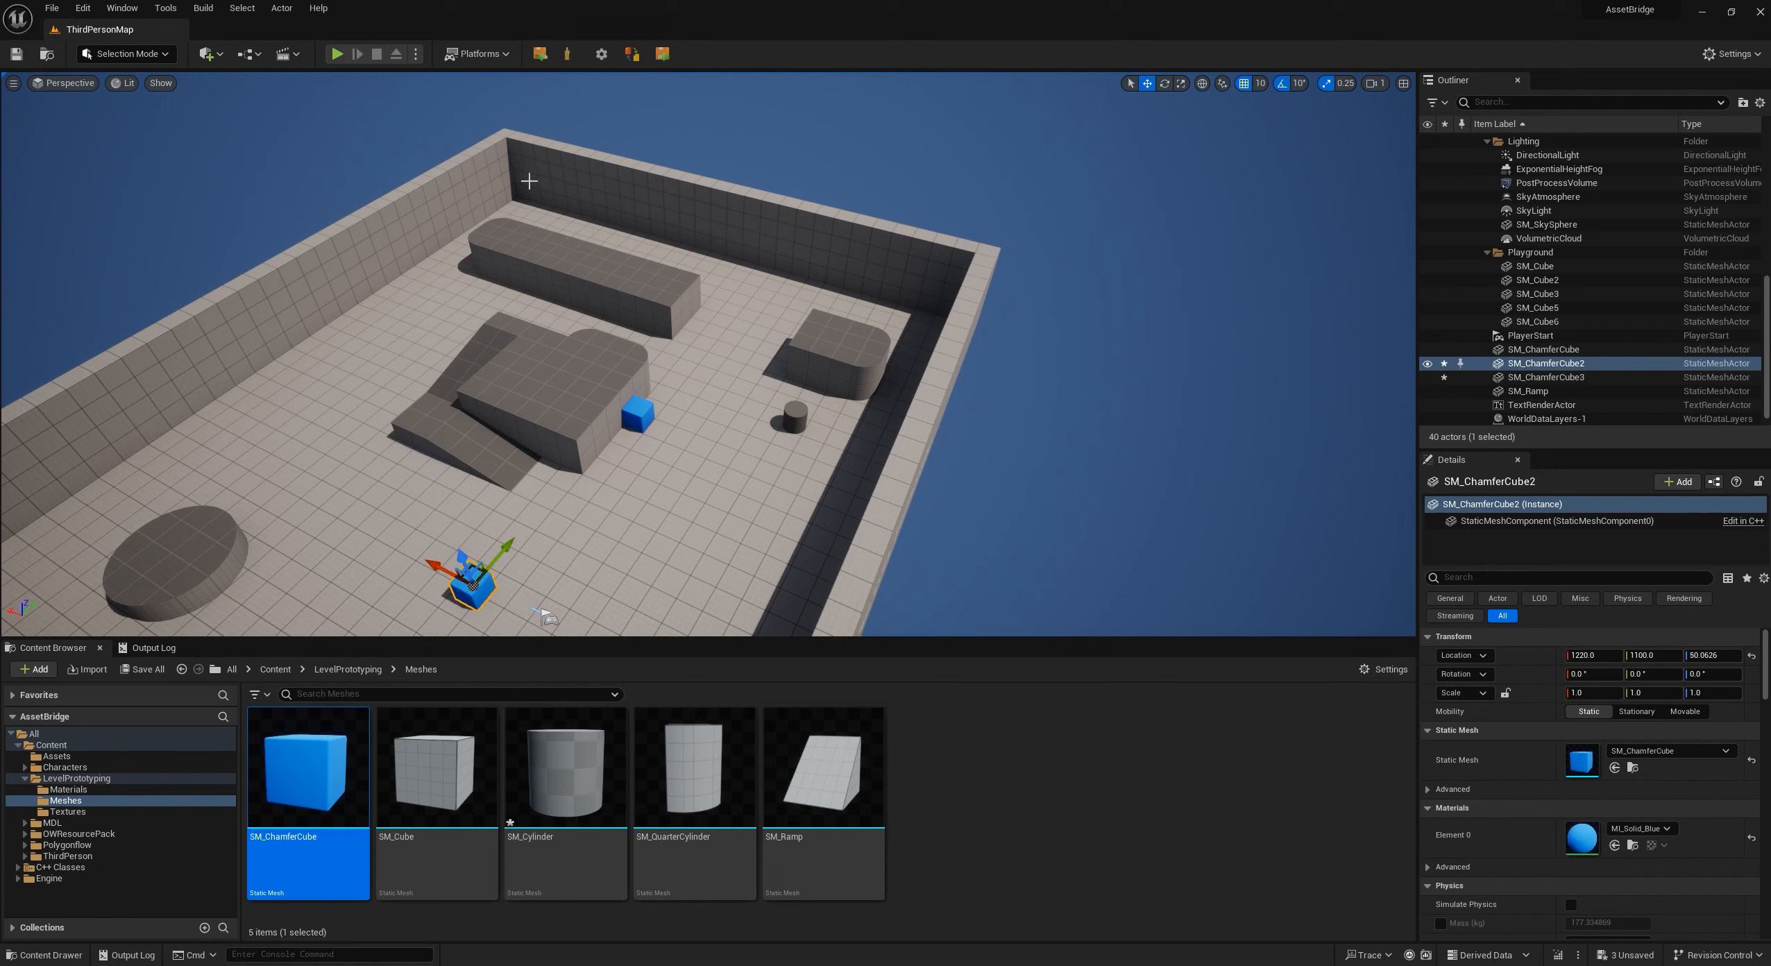
click(668, 56)
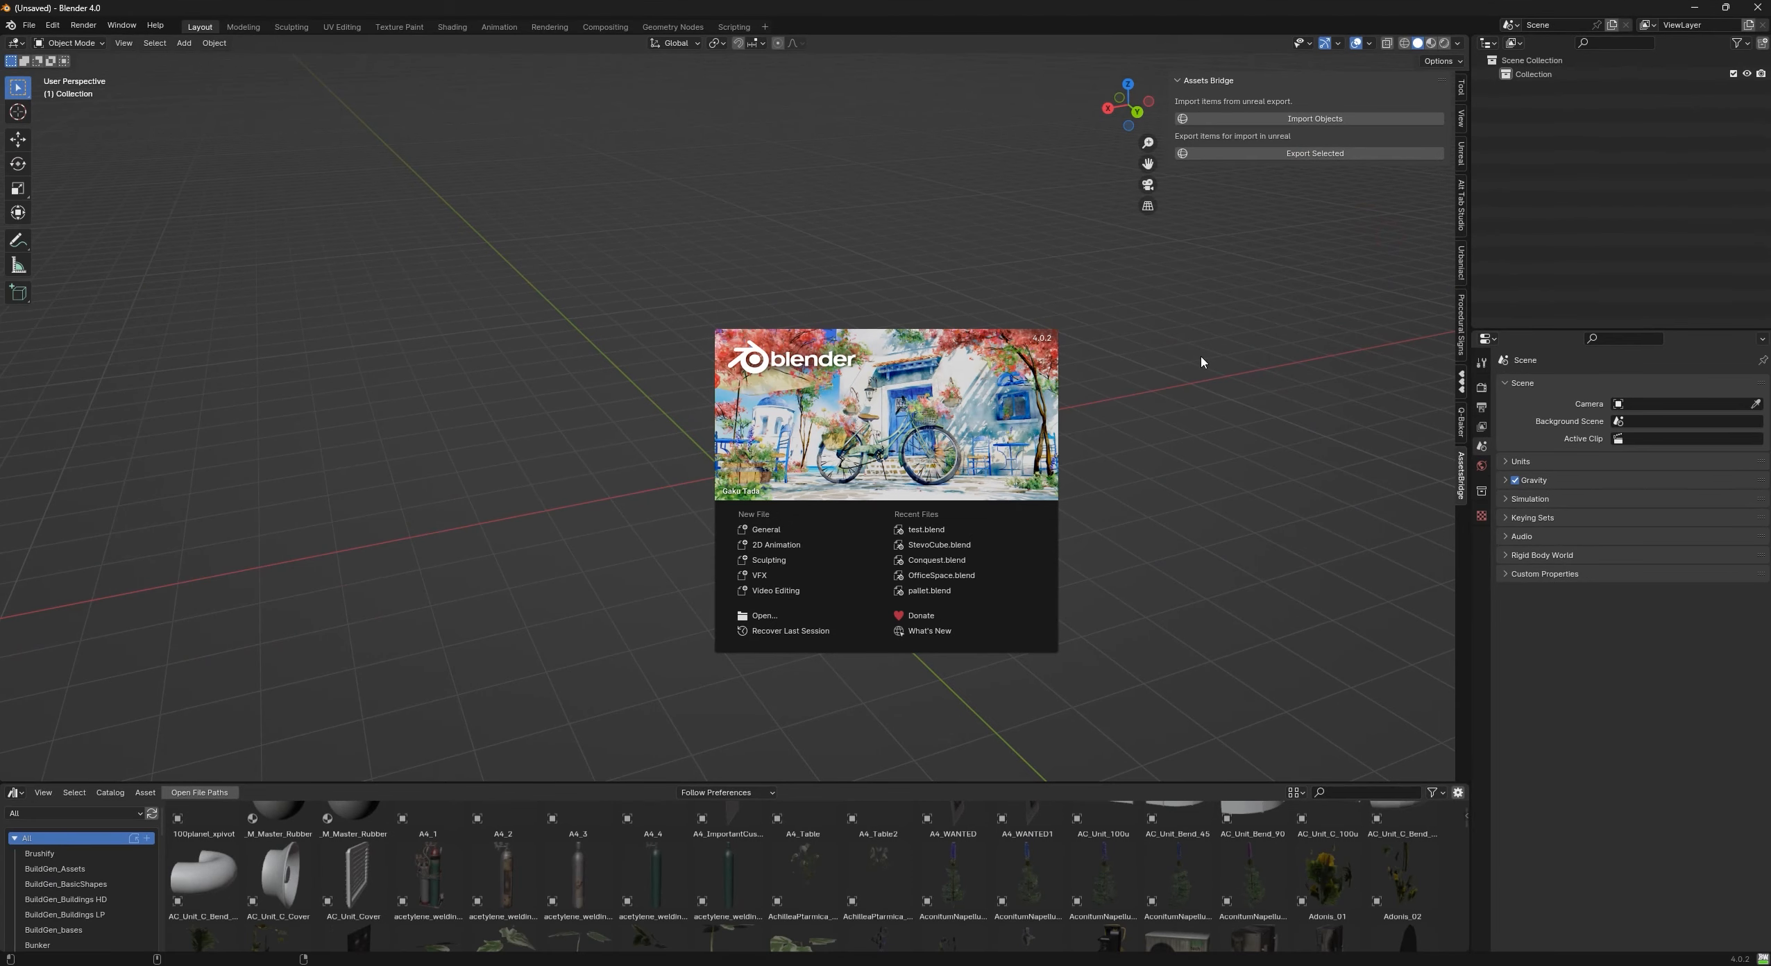
- Switch to Blender and import SM_ChamferCube.fbx from D:\3DWorld\AssetsBridge\LevelPrototyping\Meshes
click(27, 28)
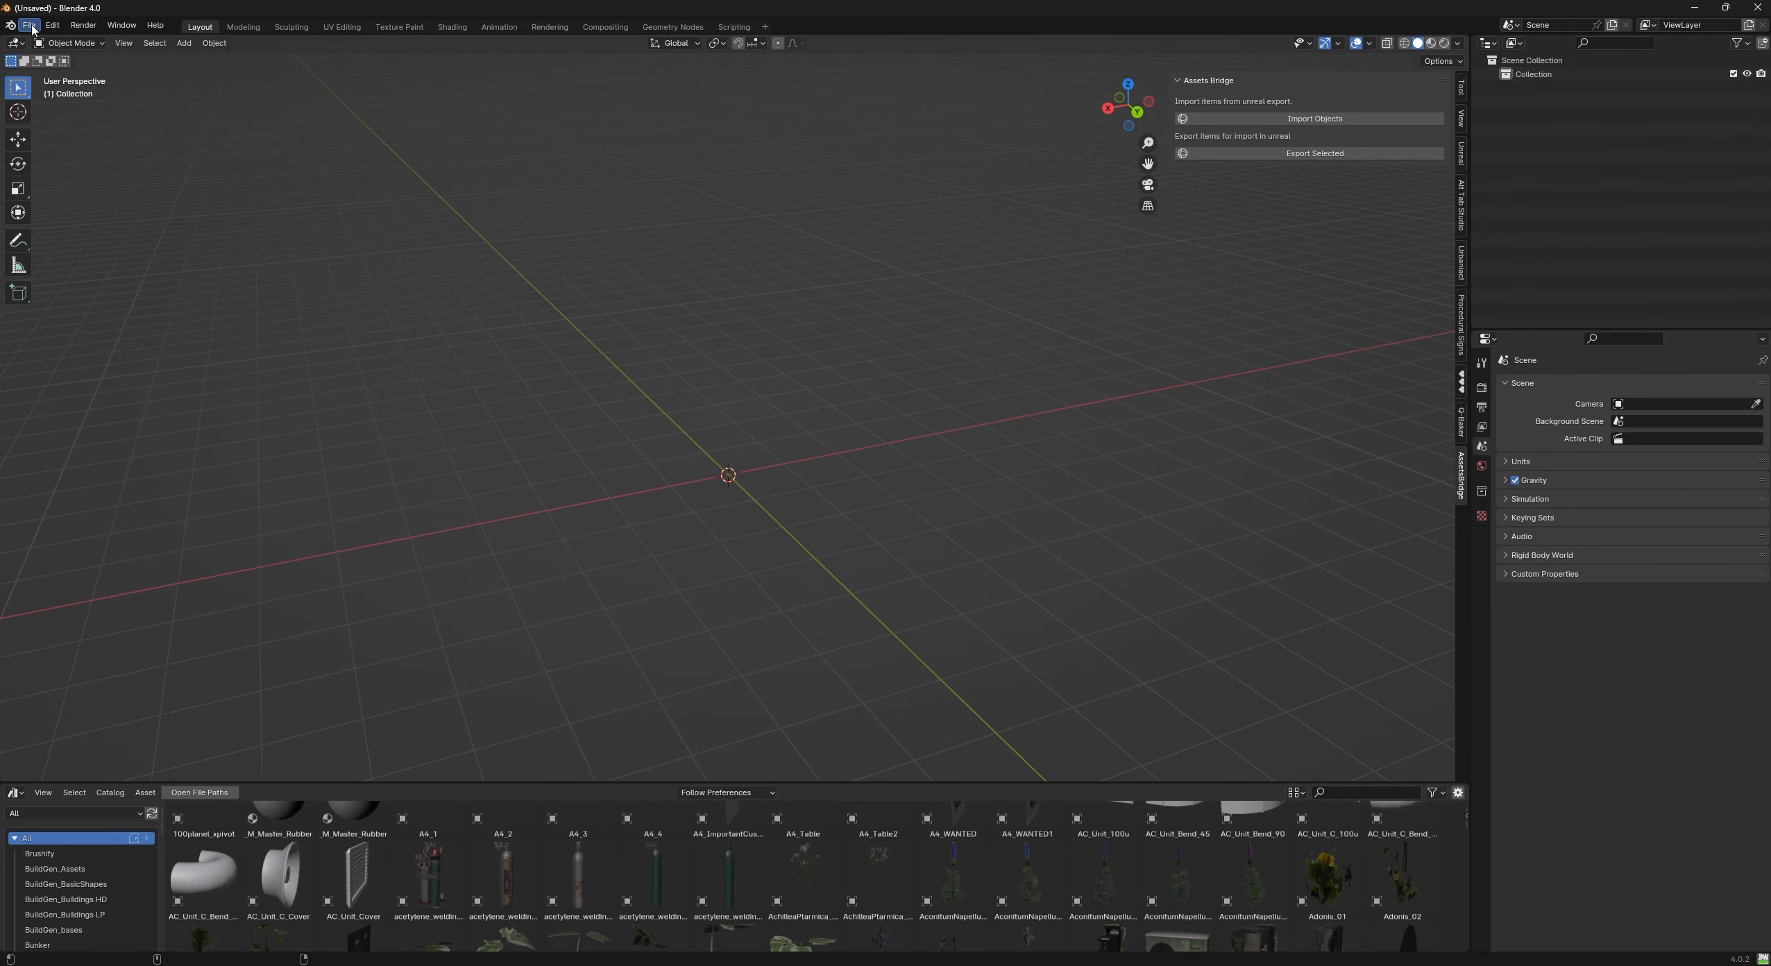
click(28, 25)
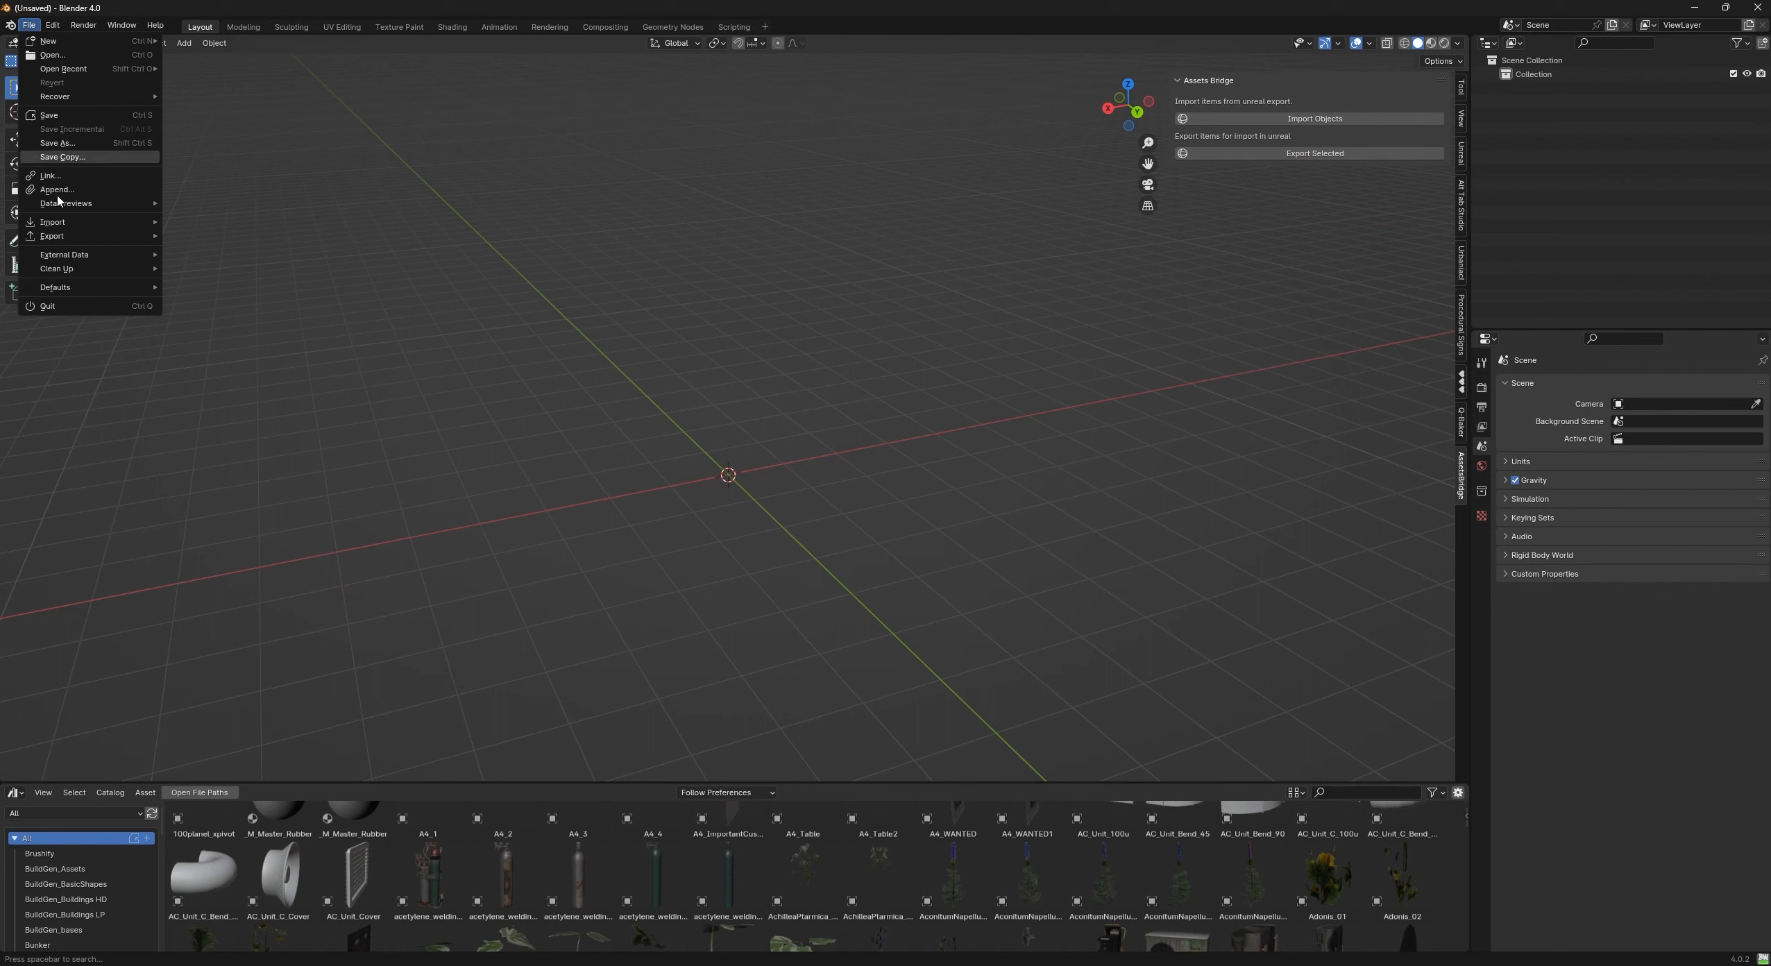
mouse_move(75, 223)
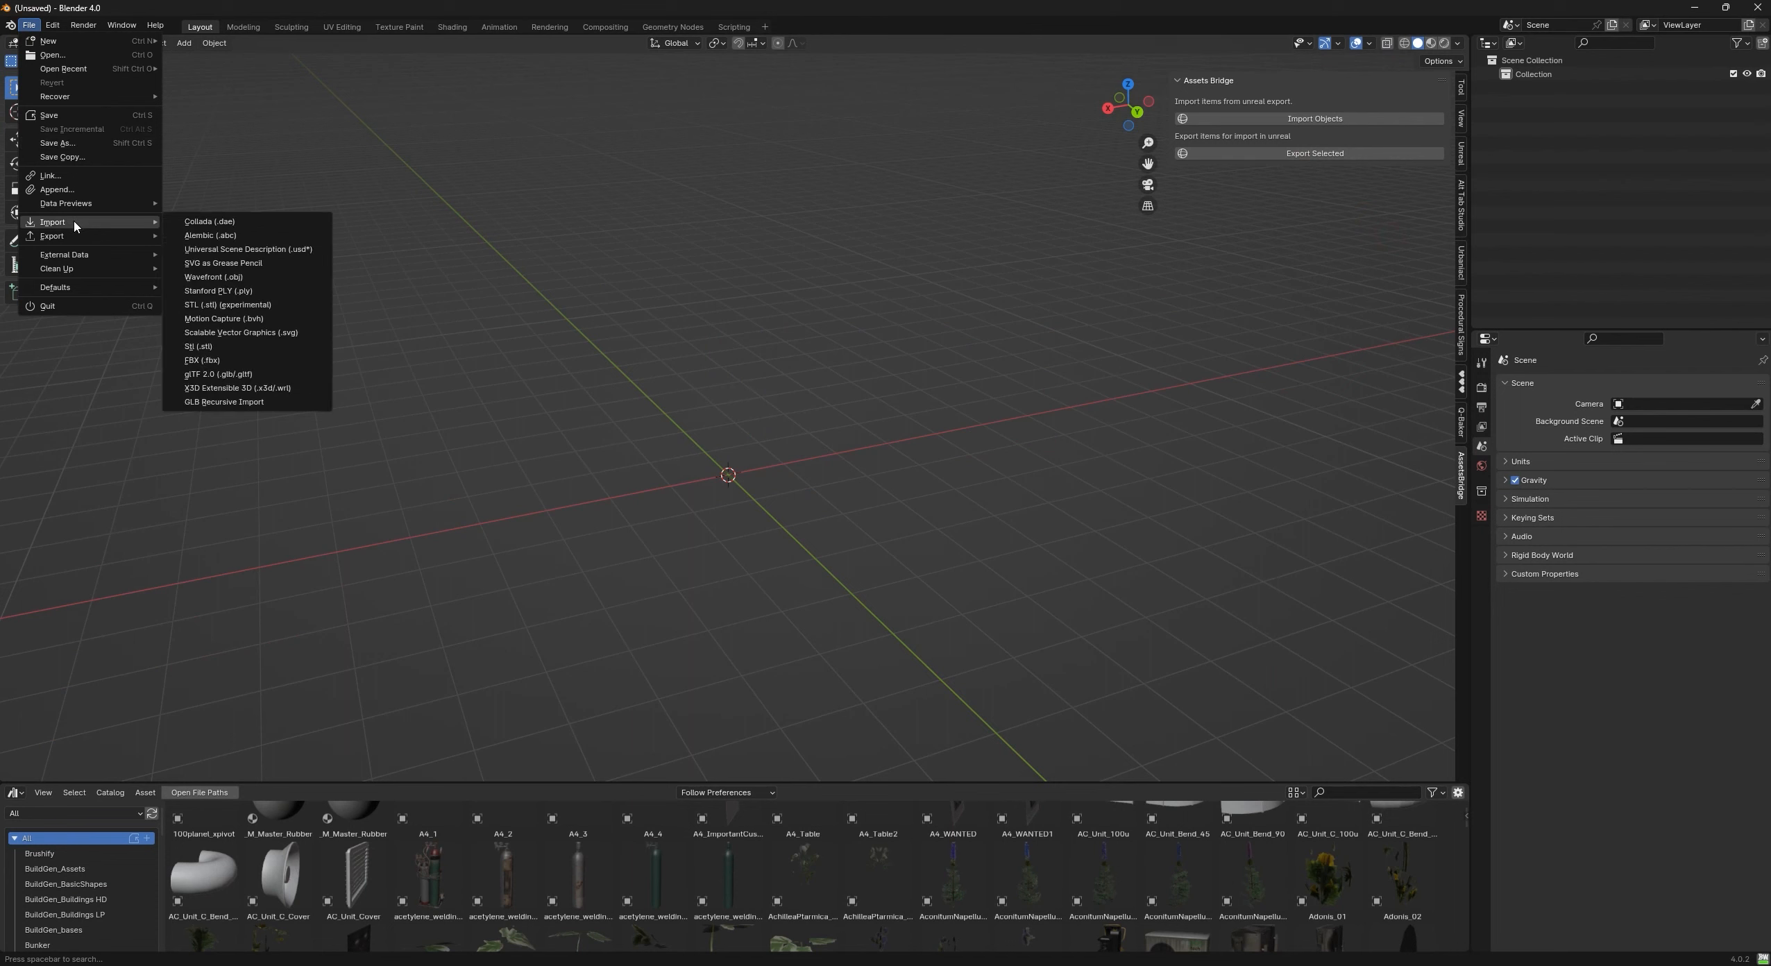
click(208, 360)
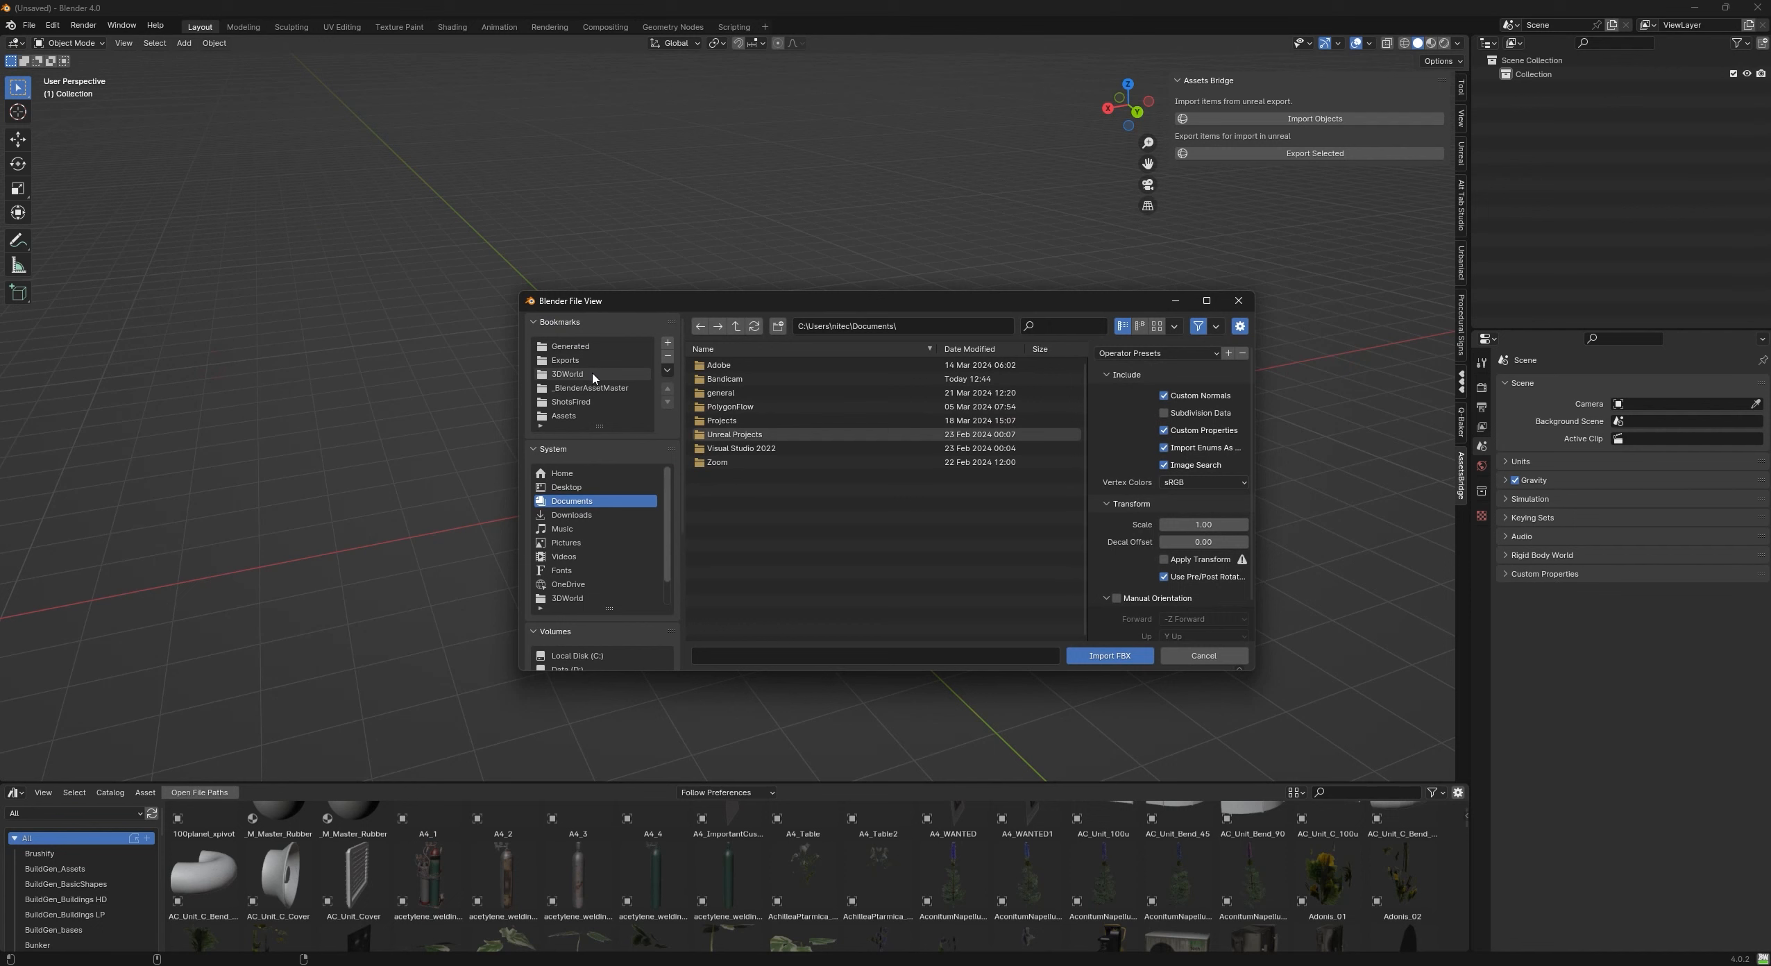
scroll(589, 659, down, 2)
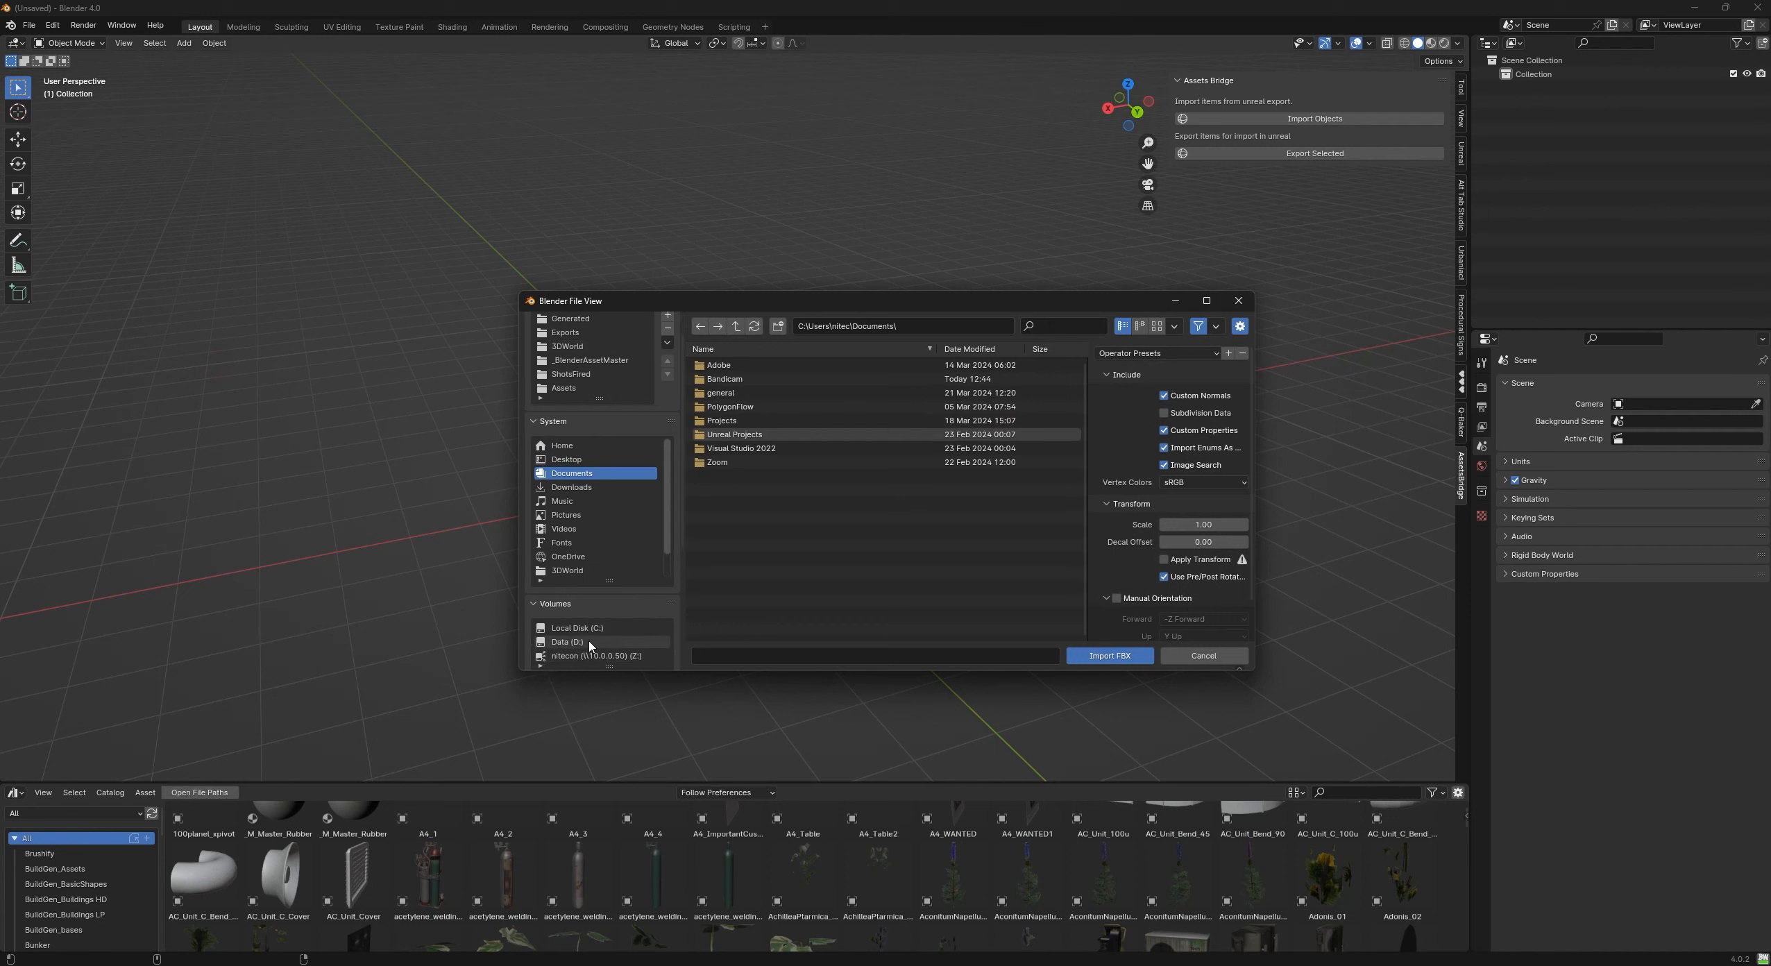
click(588, 642)
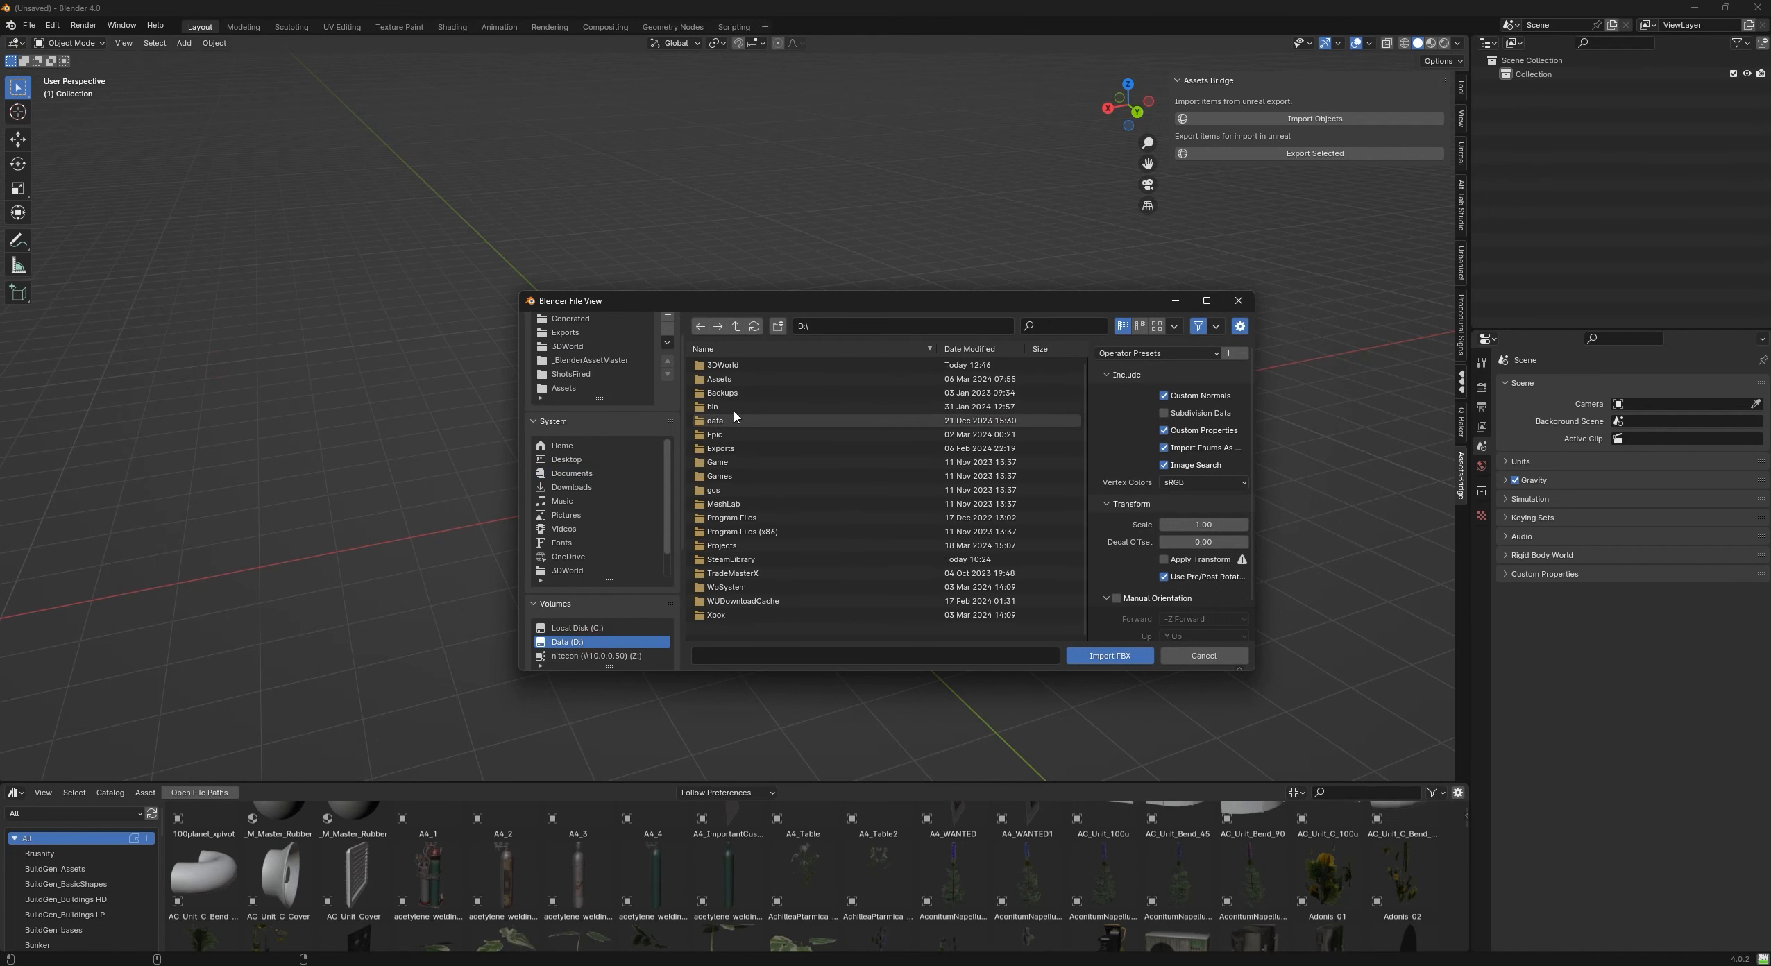
click(739, 365)
double_click(739, 366)
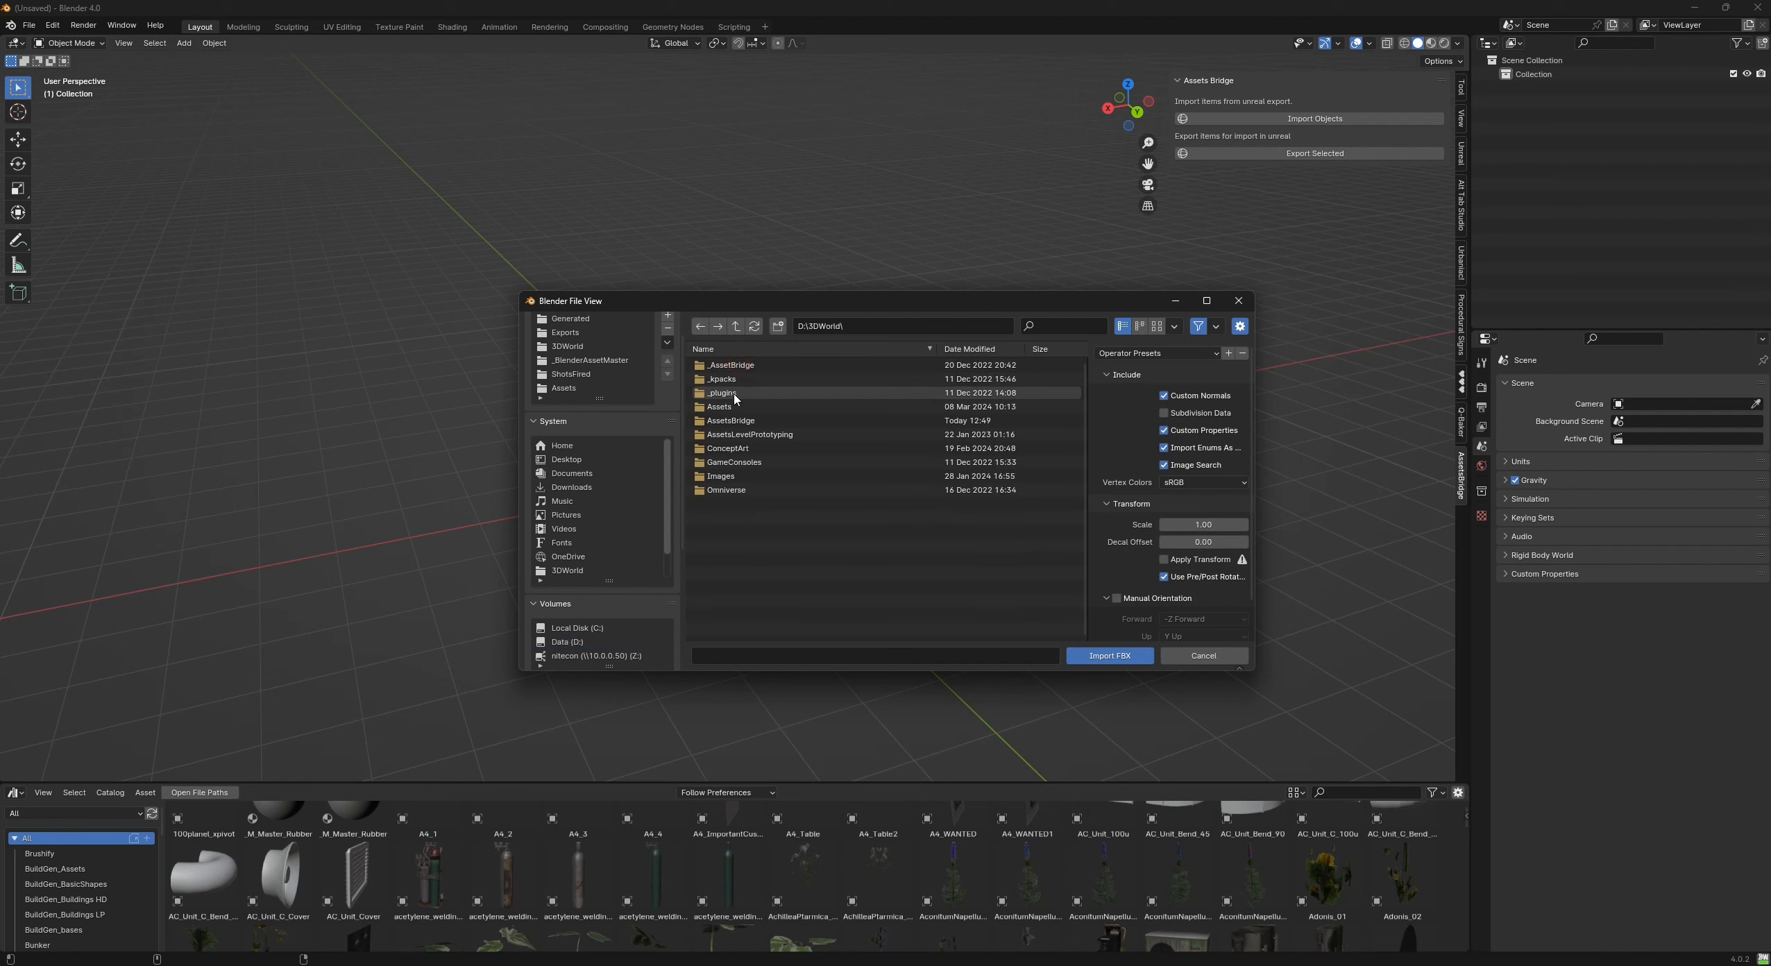
double_click(732, 421)
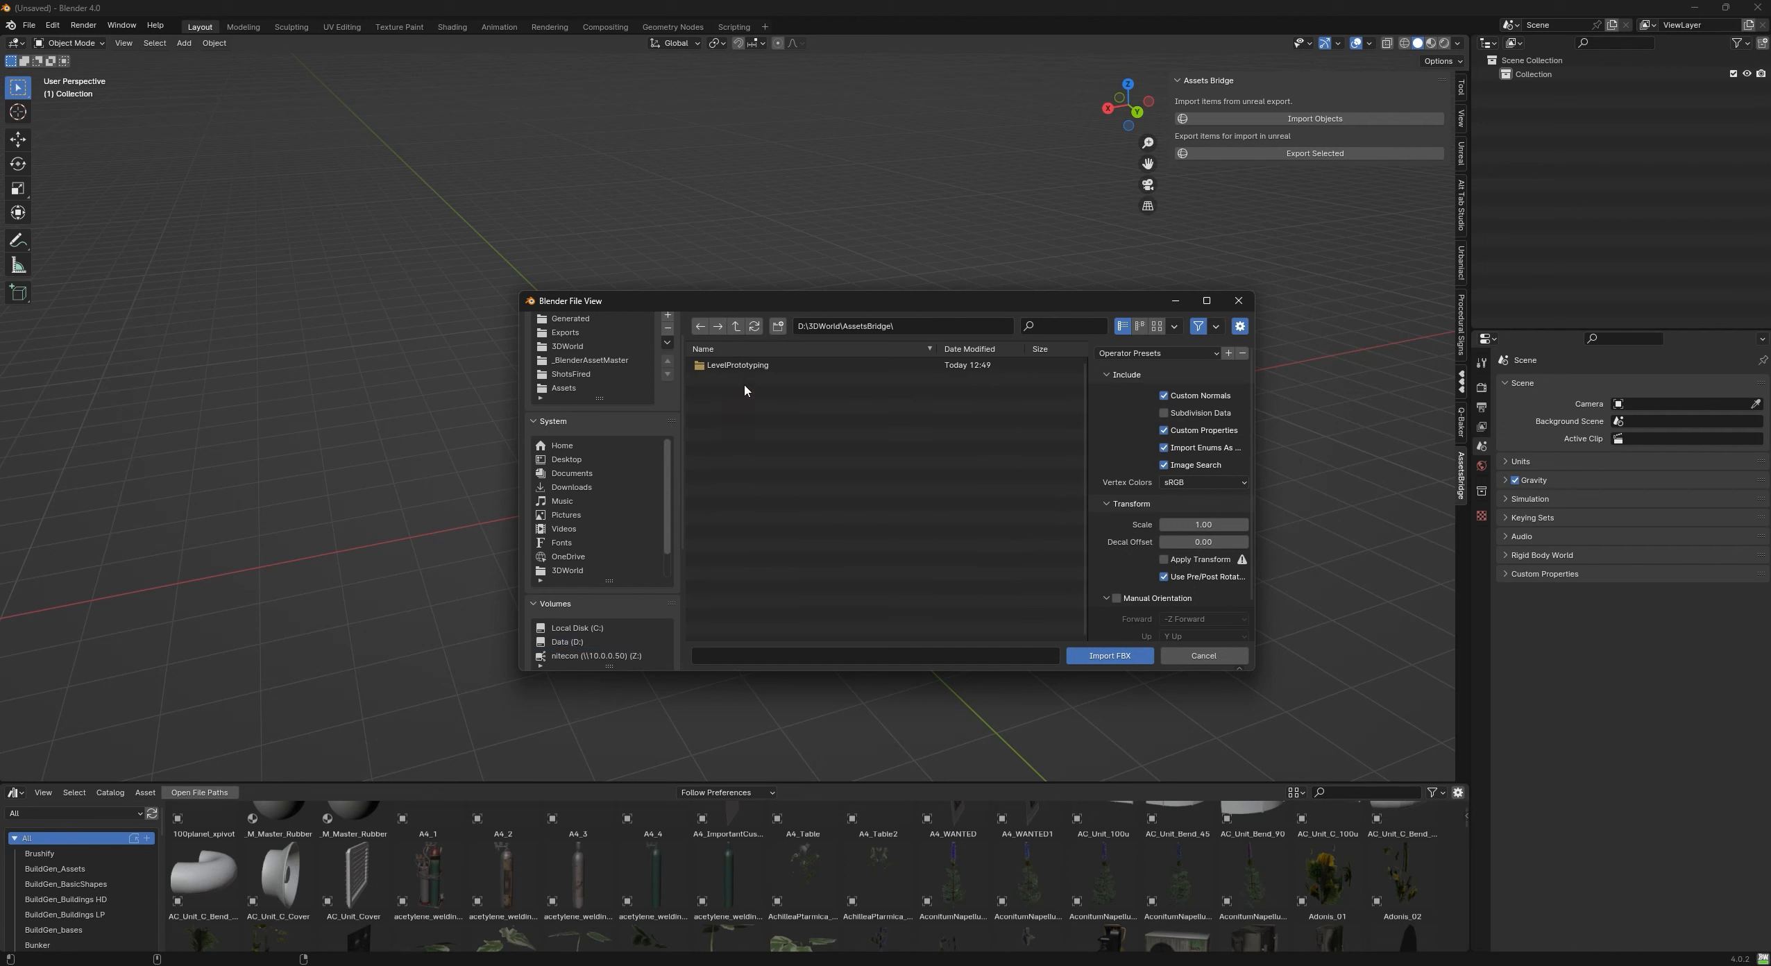
double_click(743, 367)
double_click(744, 368)
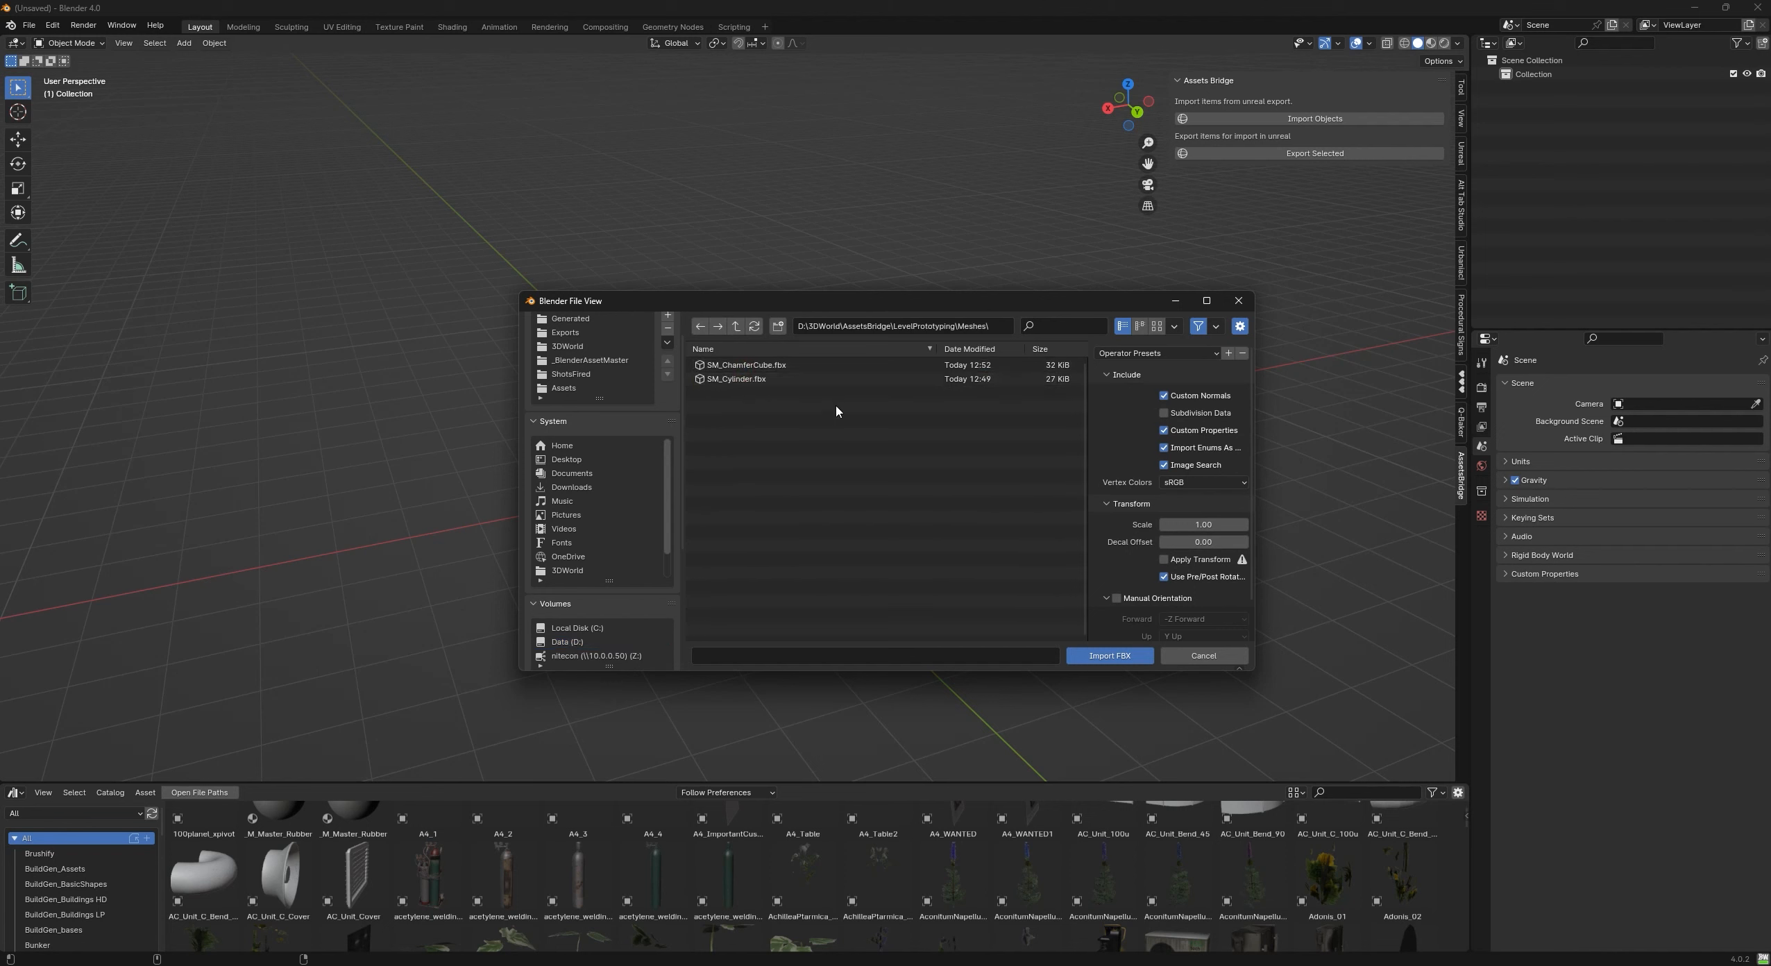
click(765, 370)
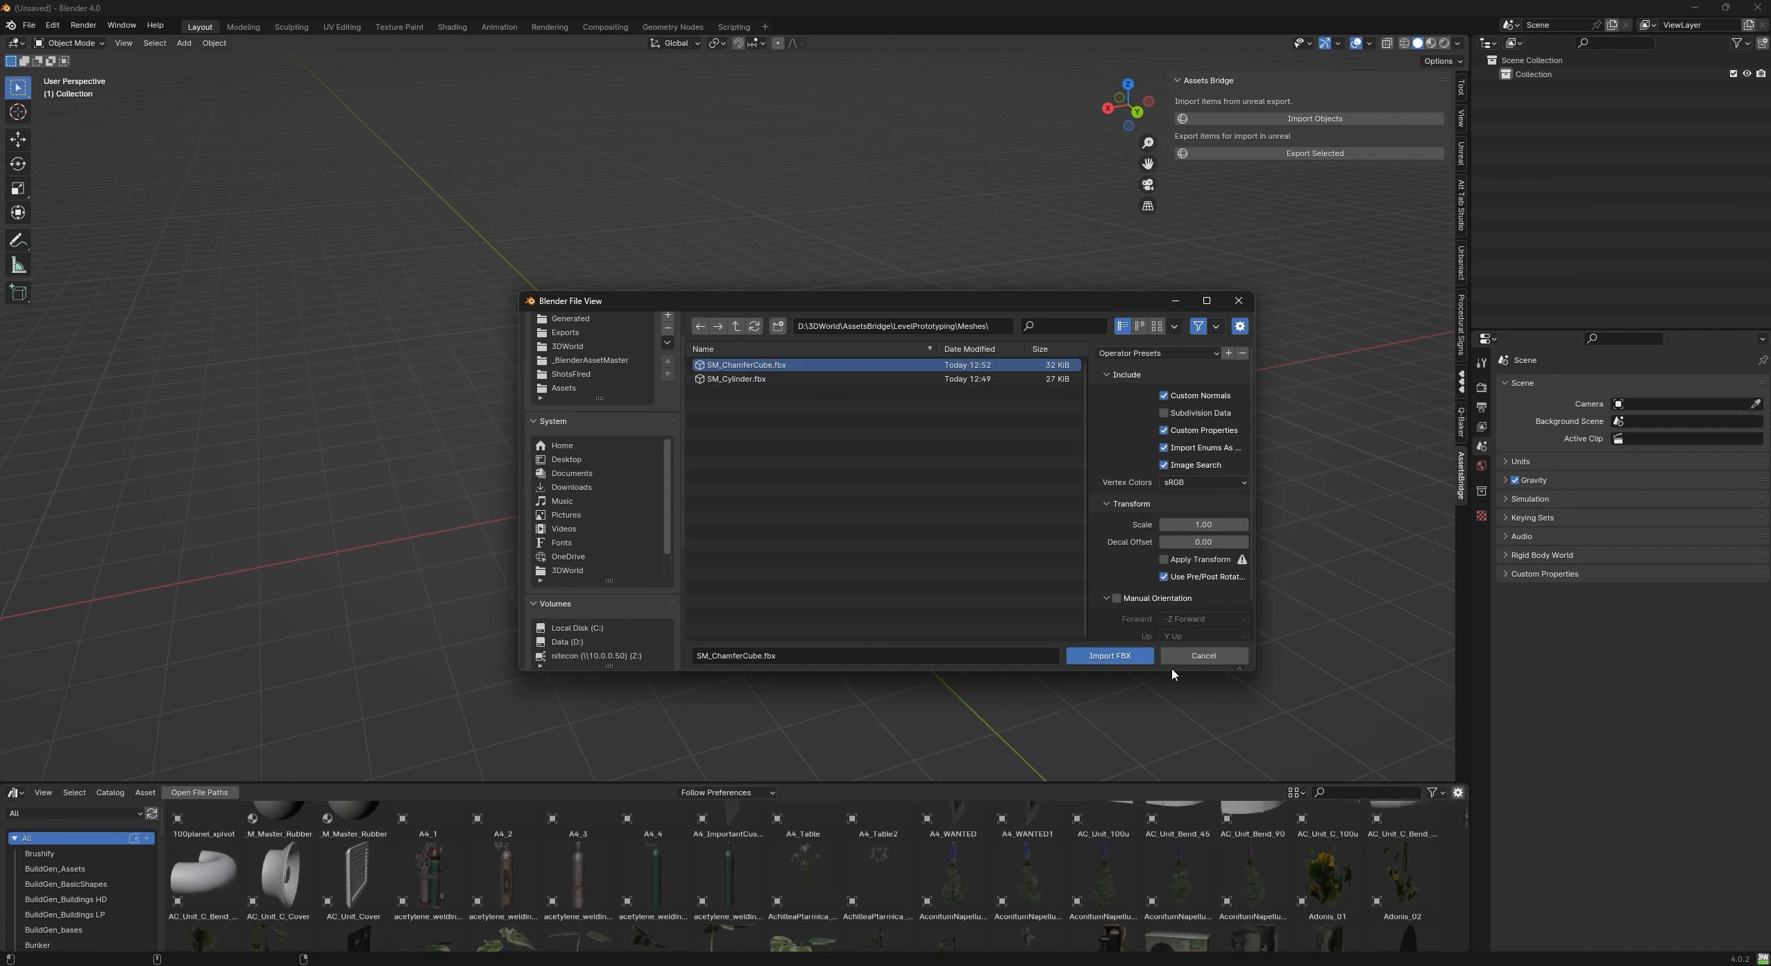
click(1110, 656)
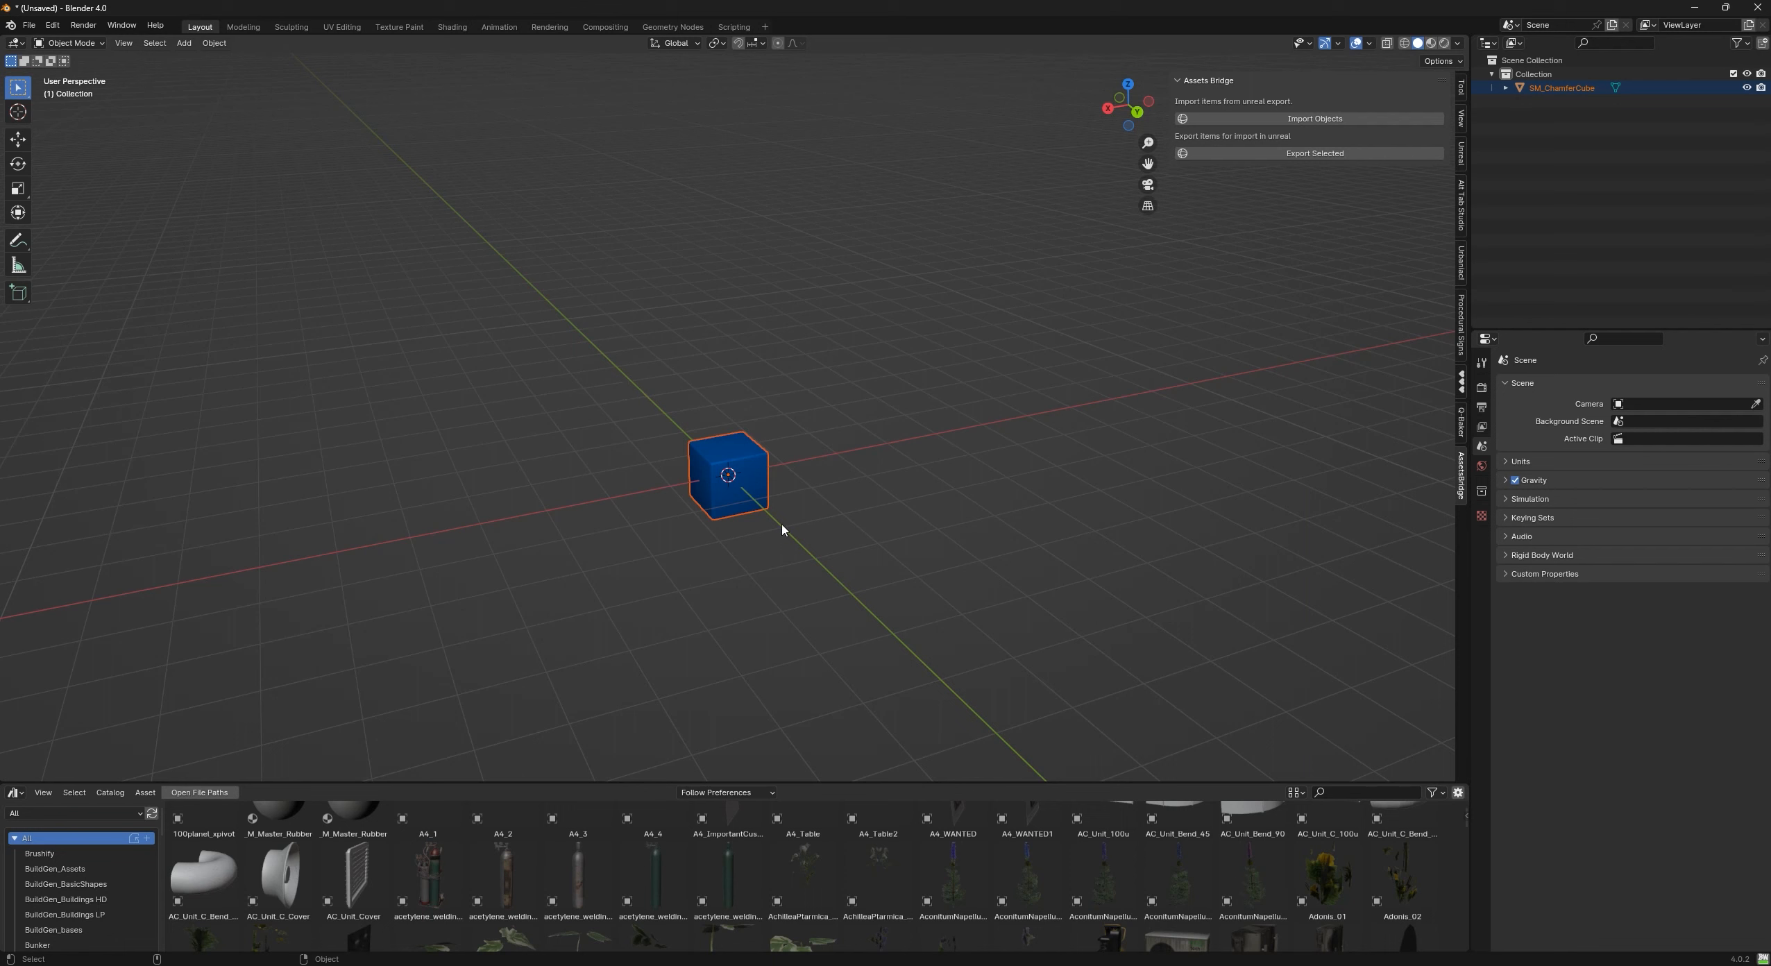
- Switch to the browser, review the assetsbridge-addon repository's README on GitHub, and open the v1.0.0-wf2 release page
click(1314, 119)
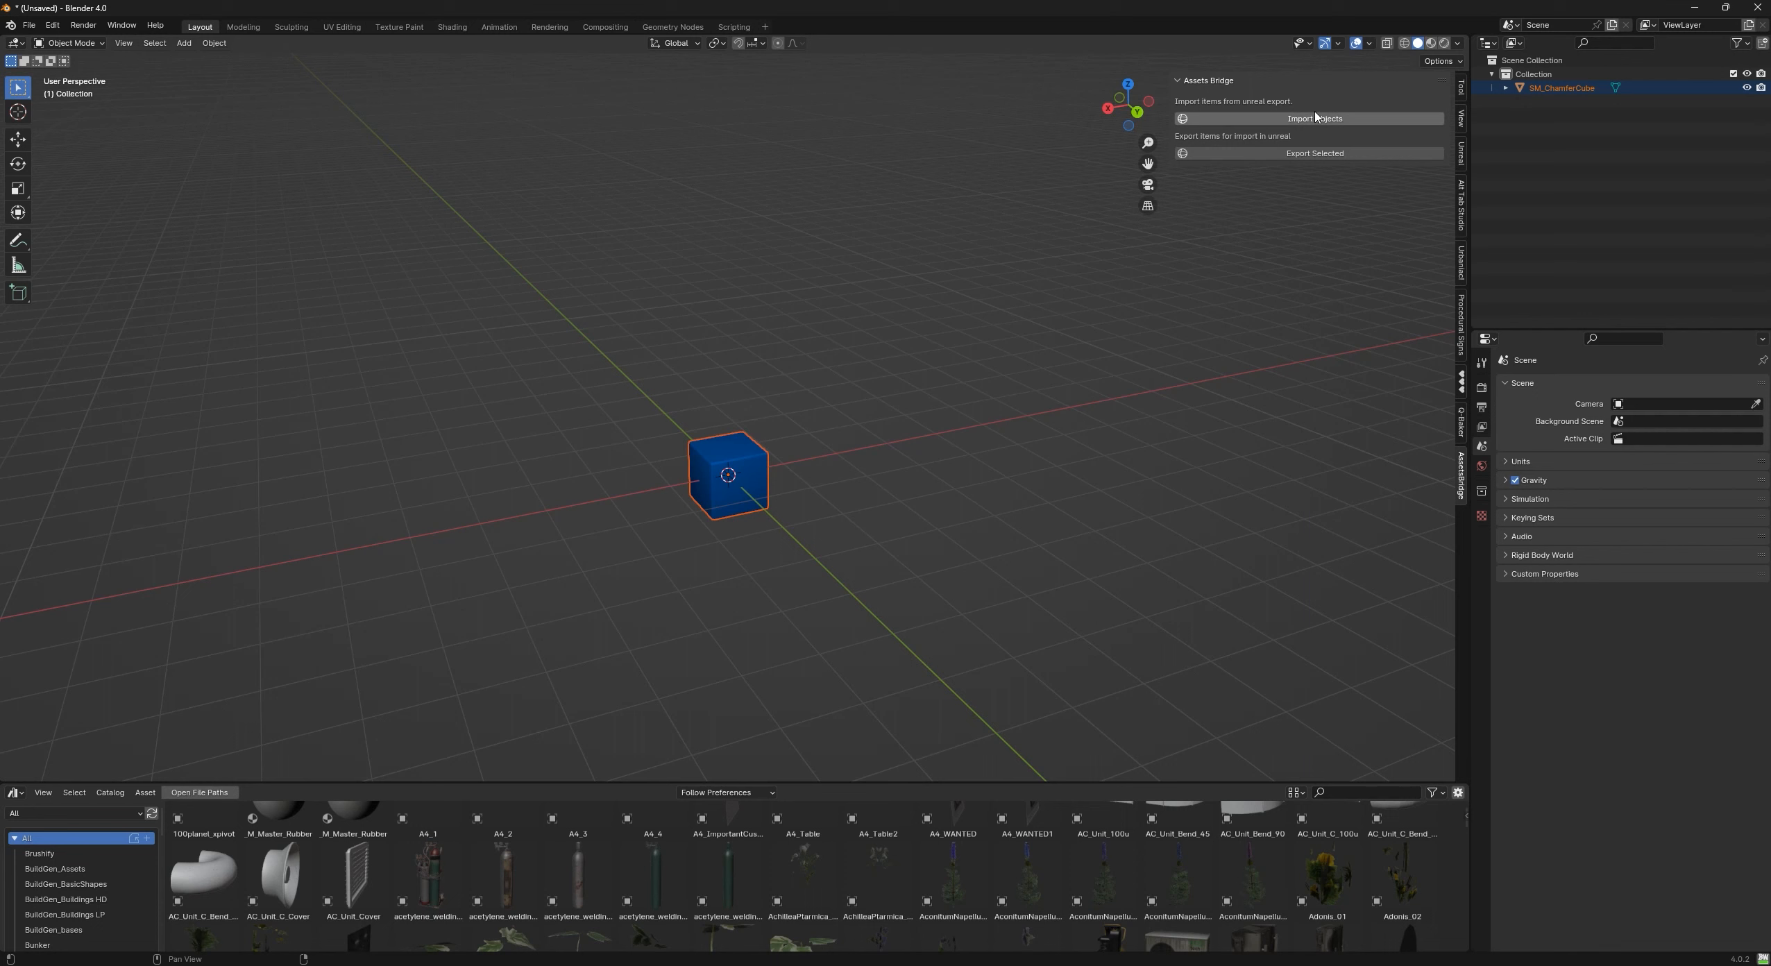
mouse_move(749, 965)
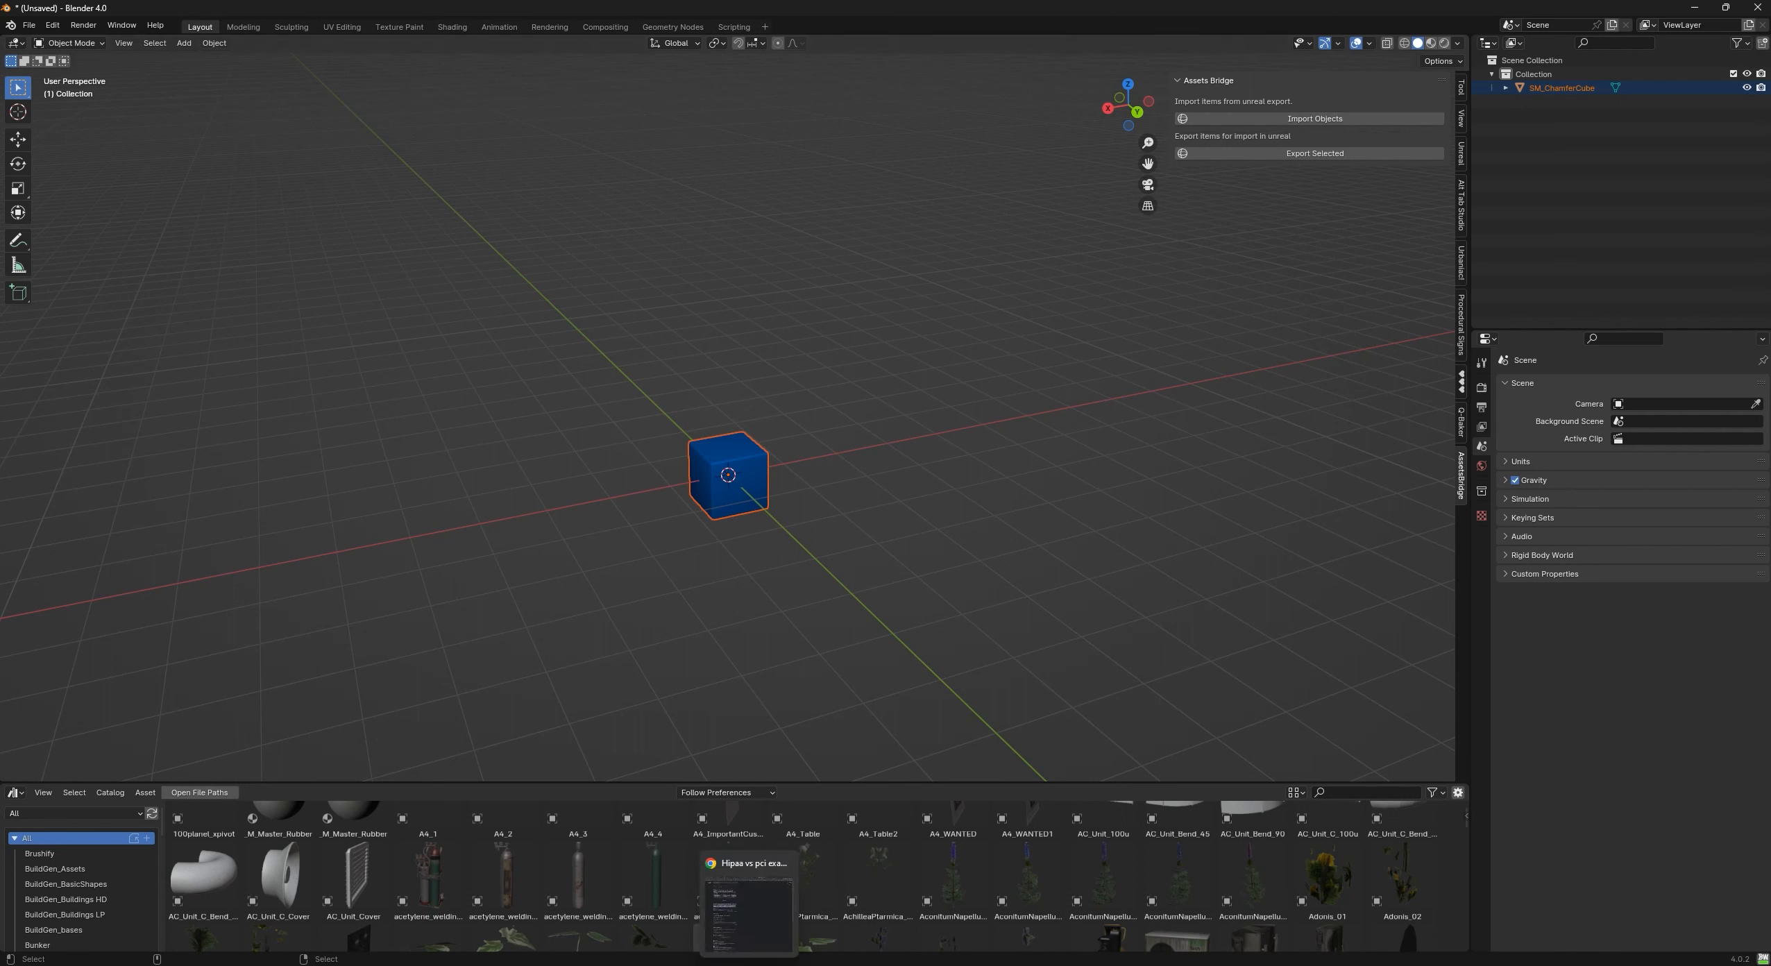
drag(1769, 4, 1188, 101)
double_click(1242, 99)
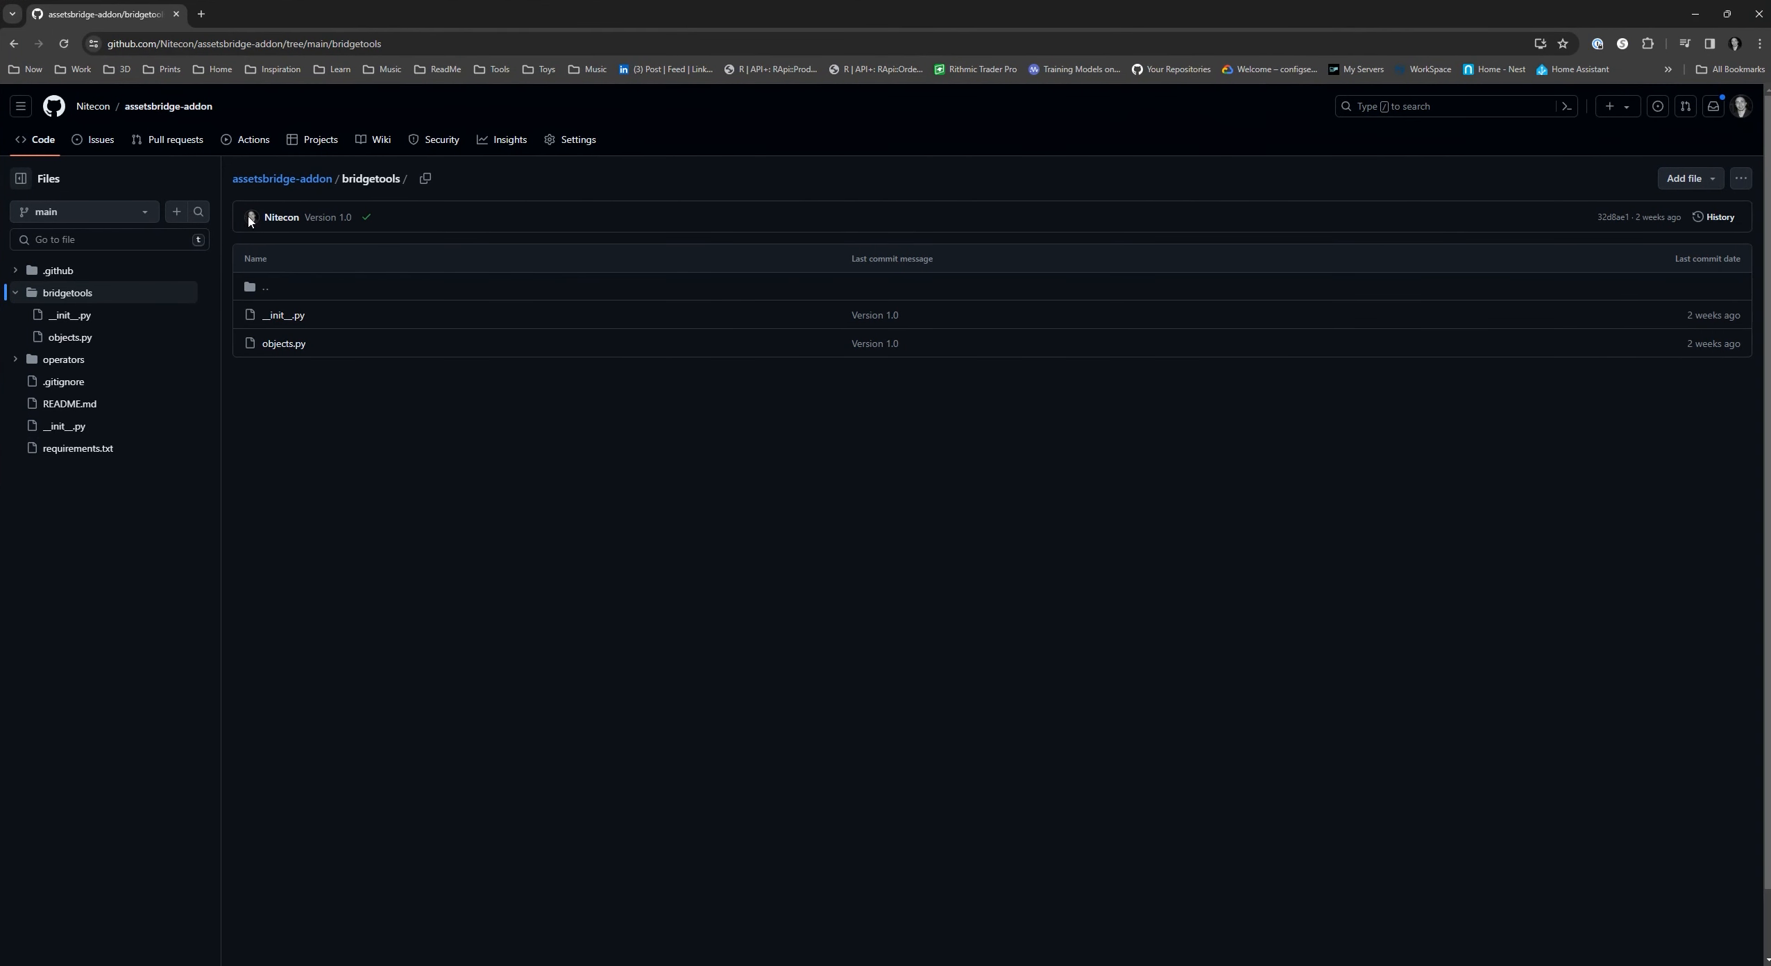
click(269, 179)
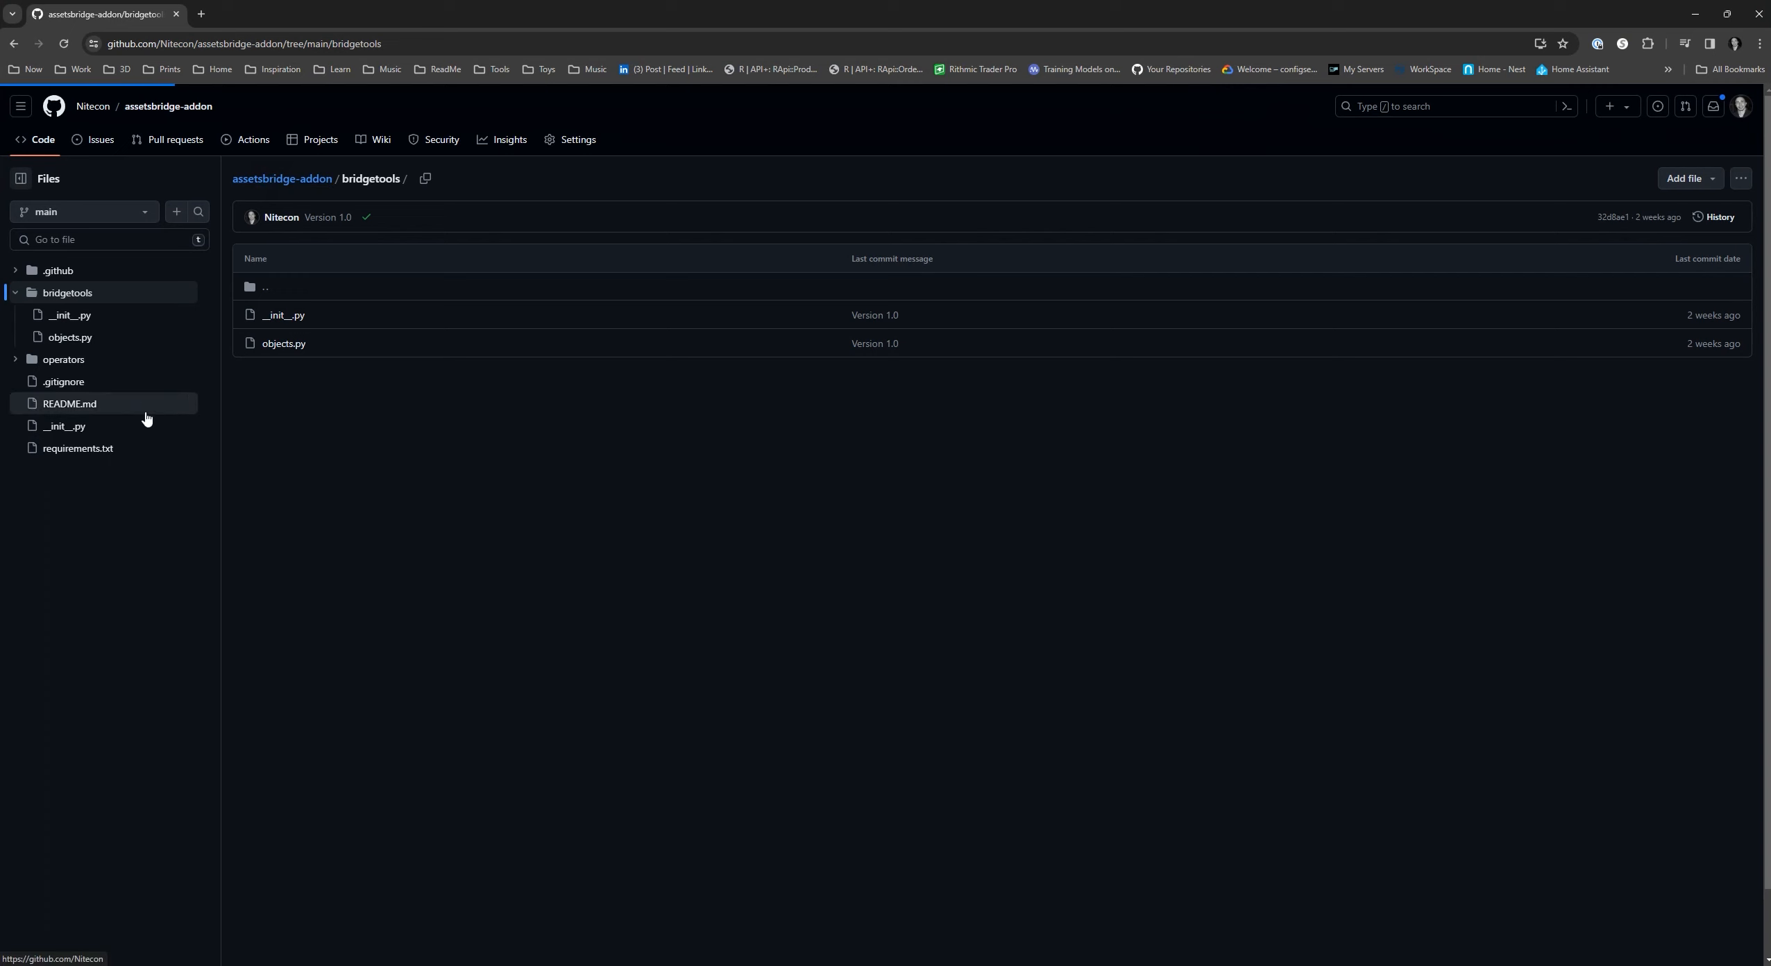
scroll(698, 576, down, 2)
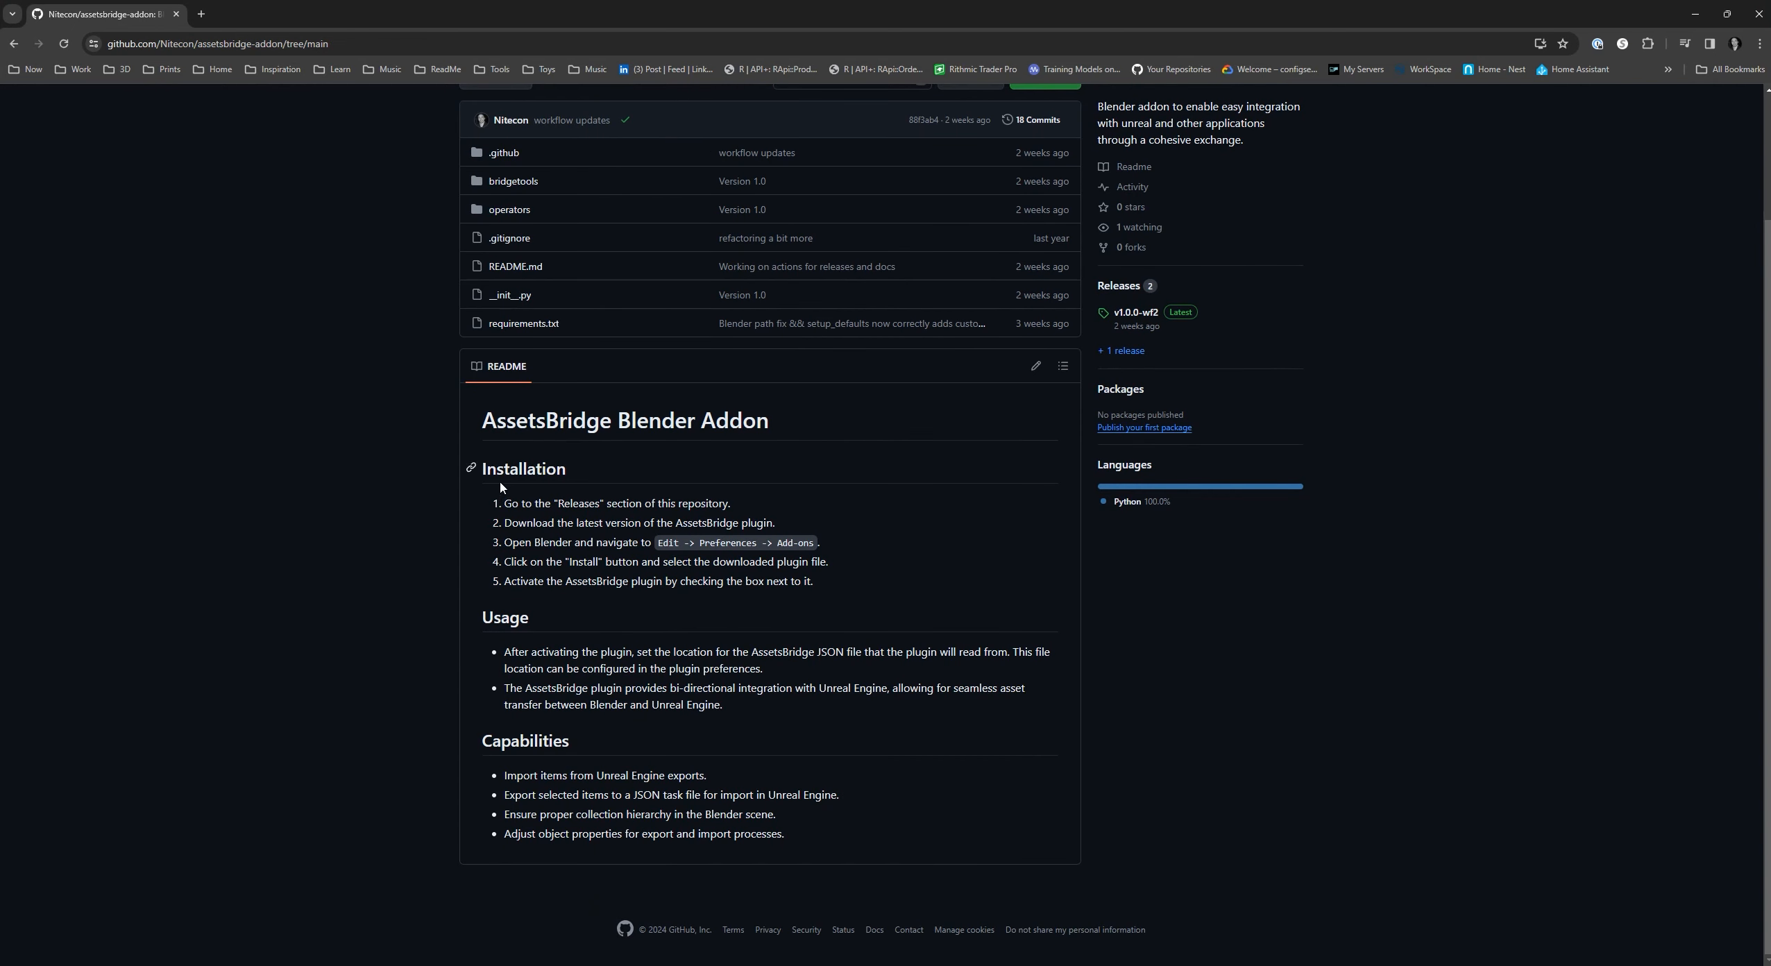
click(1133, 314)
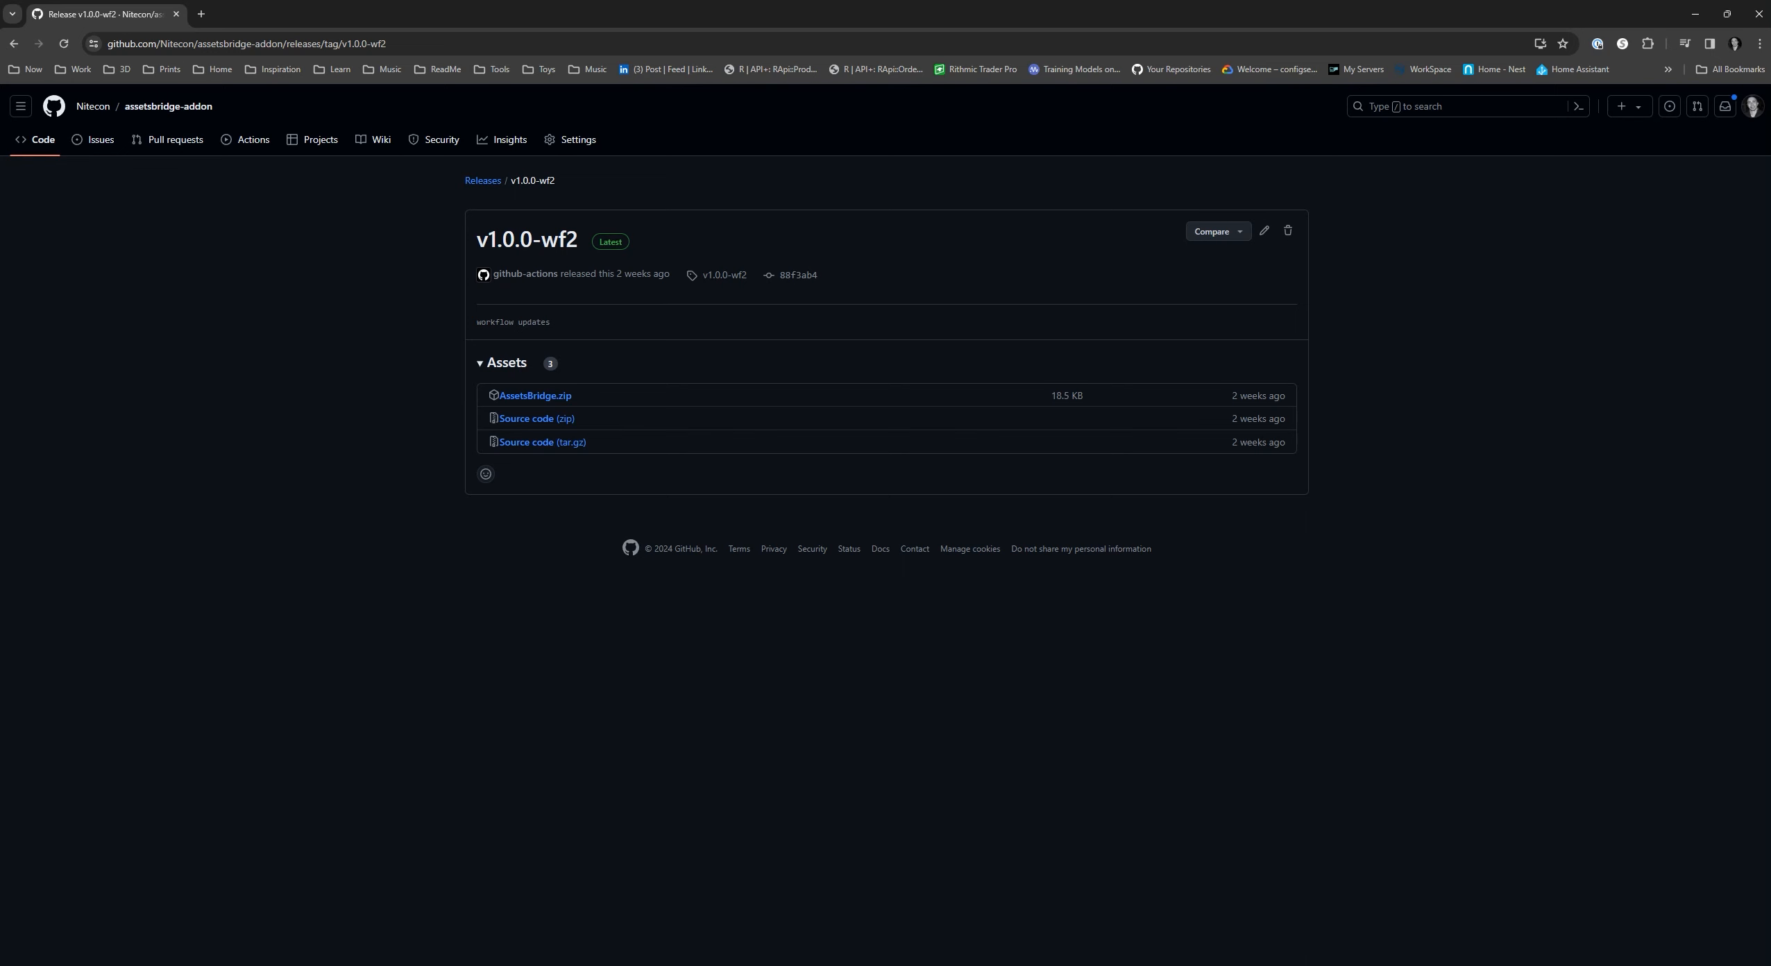
- Return to Blender, open the add-on preferences, and look at the add-on installation dialog without installing anything
click(751, 965)
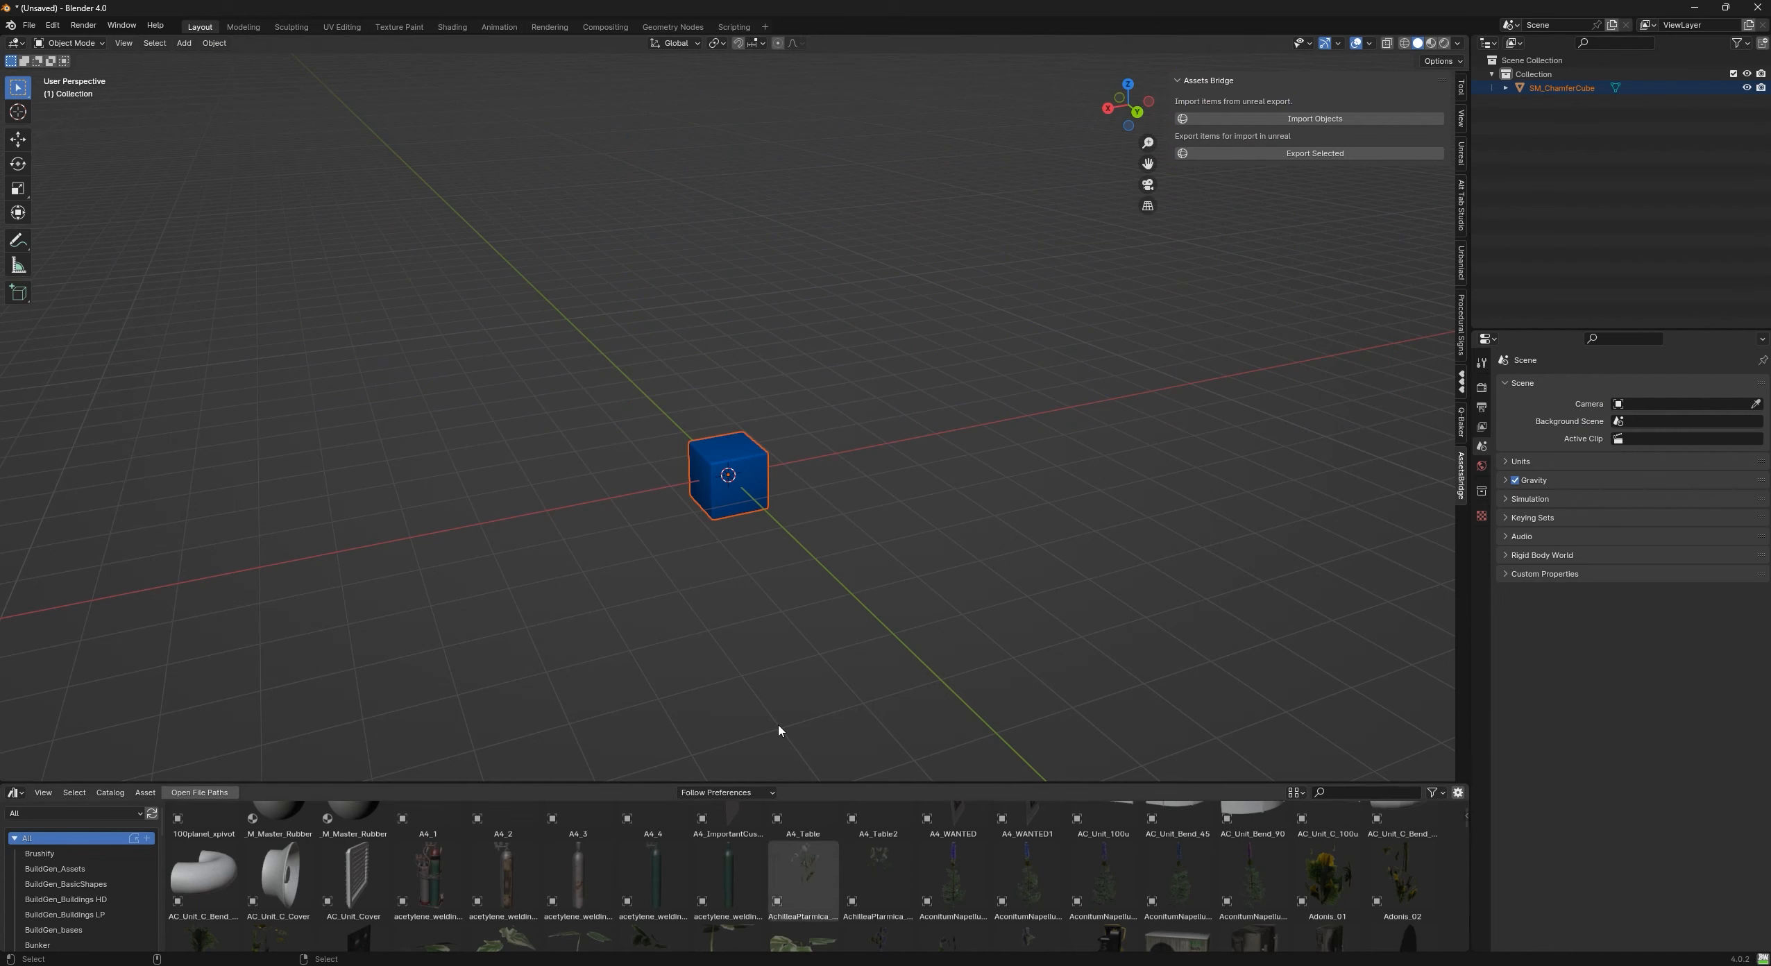
click(52, 25)
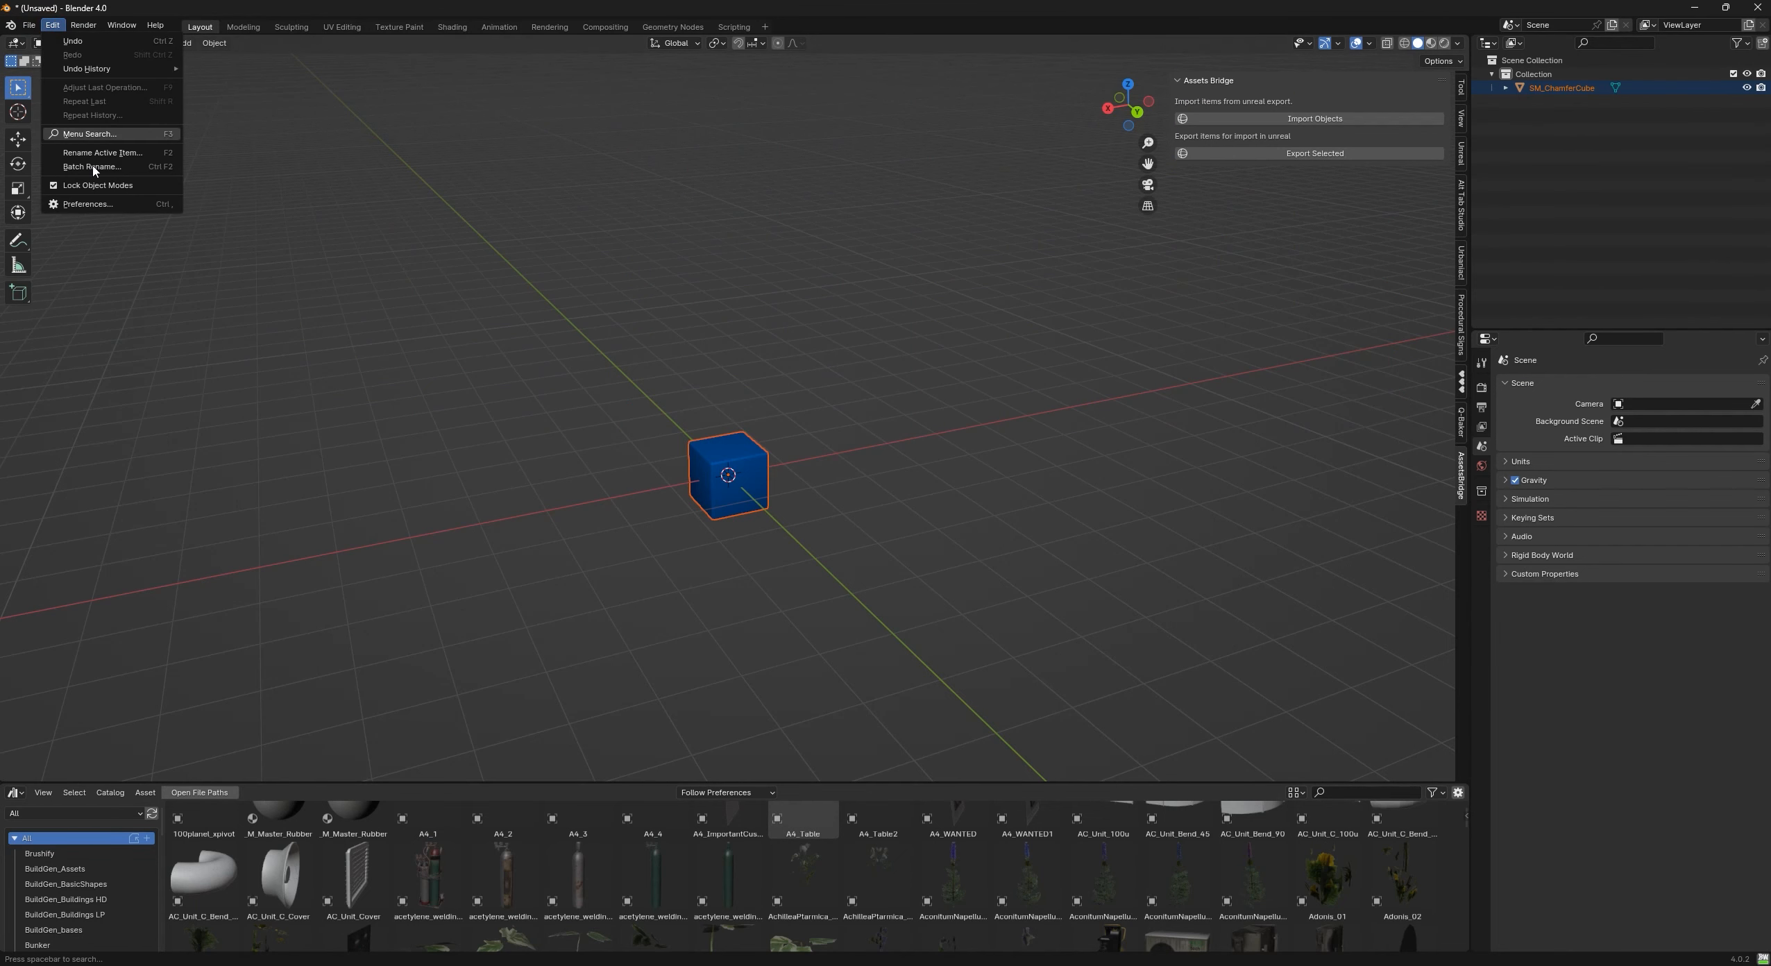
click(97, 204)
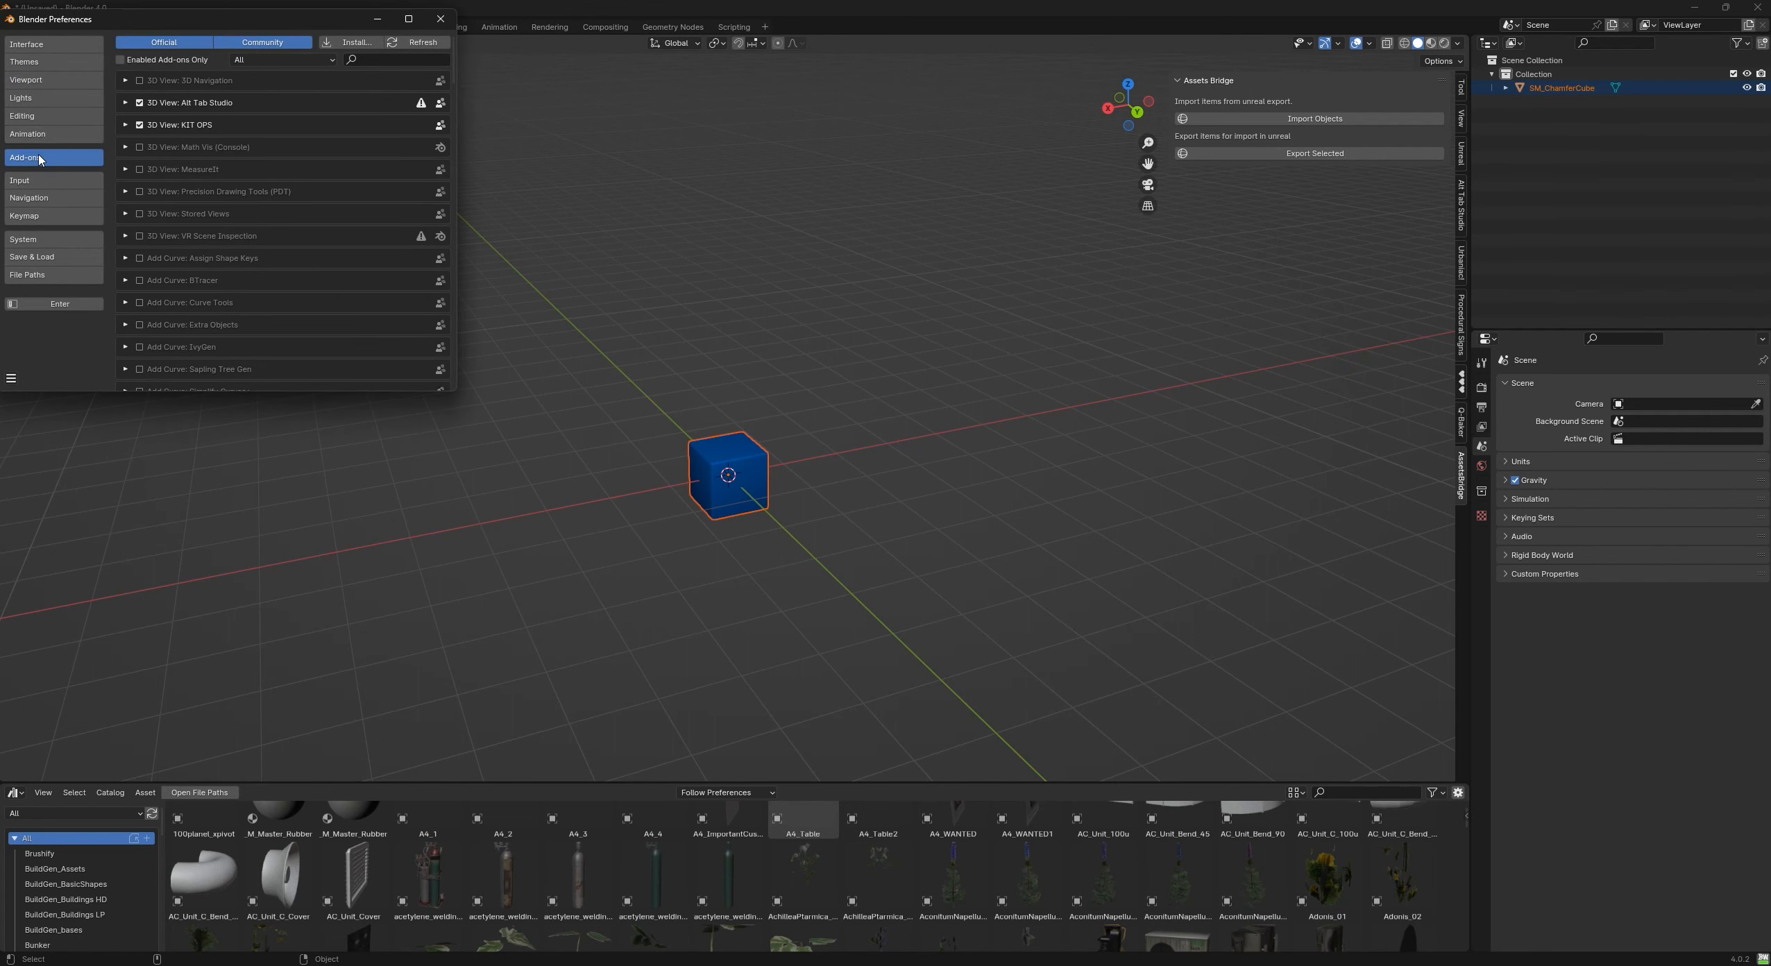
click(351, 42)
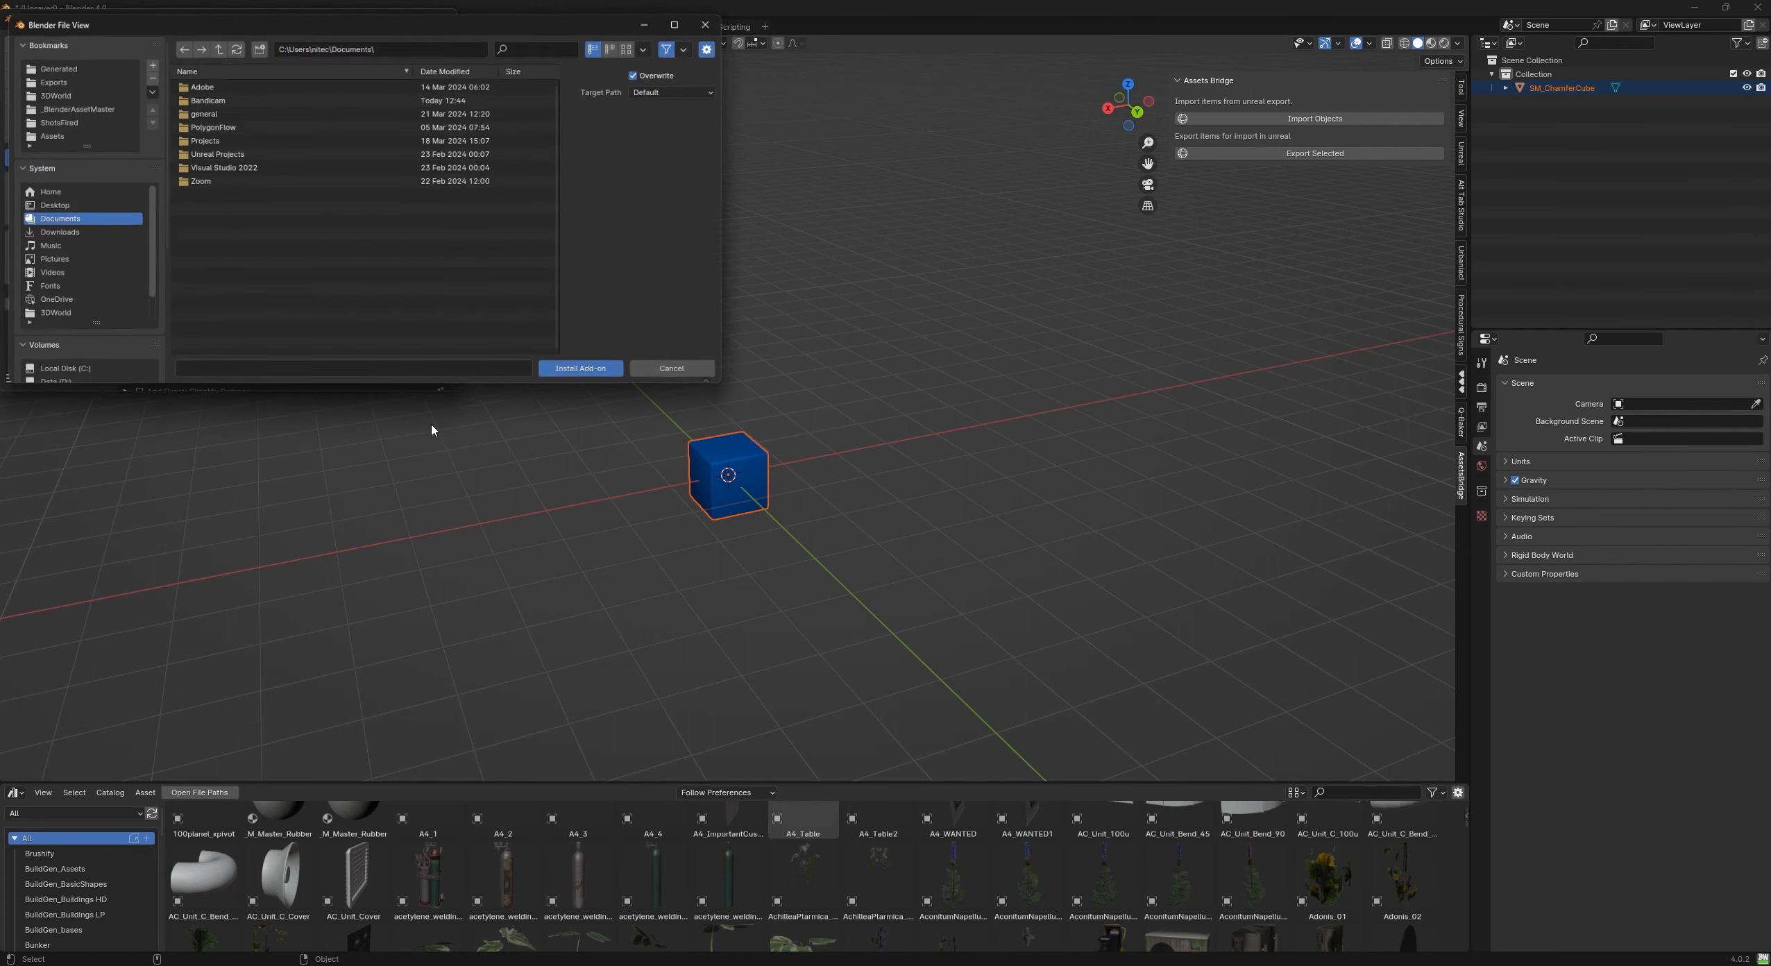
click(677, 373)
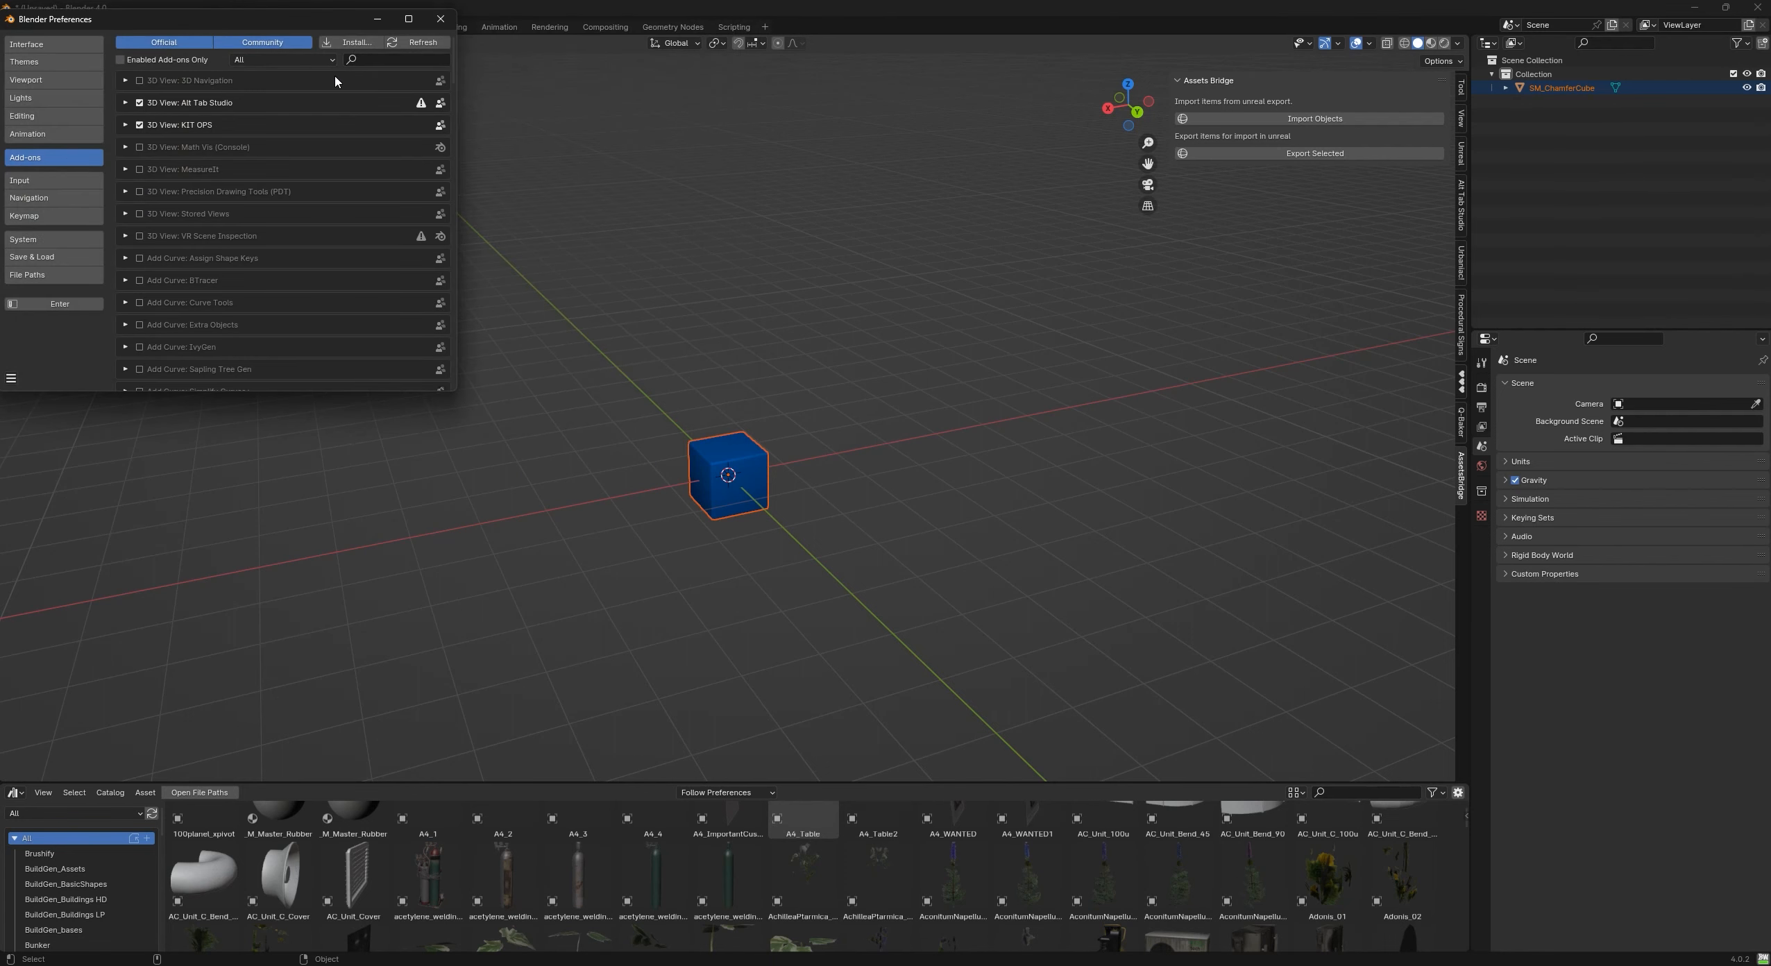
- Search the add-ons for "asset" and expand the AssetsBridge add-on's details
click(392, 61)
text(asset)
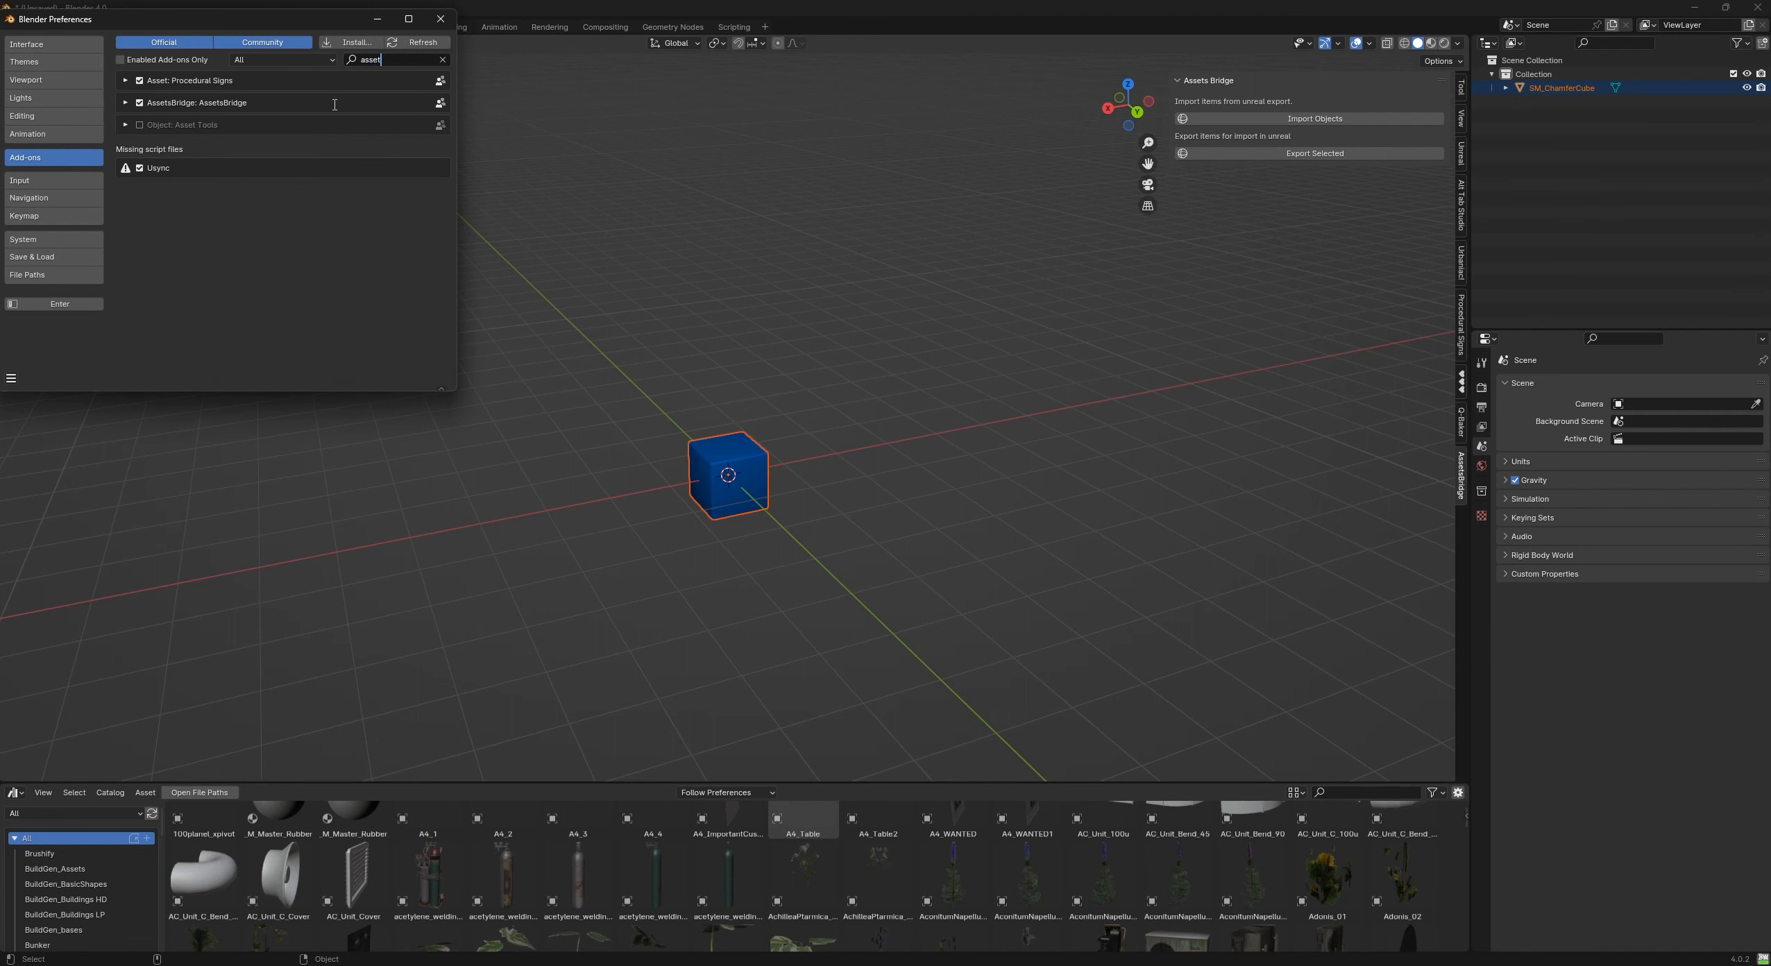
click(125, 103)
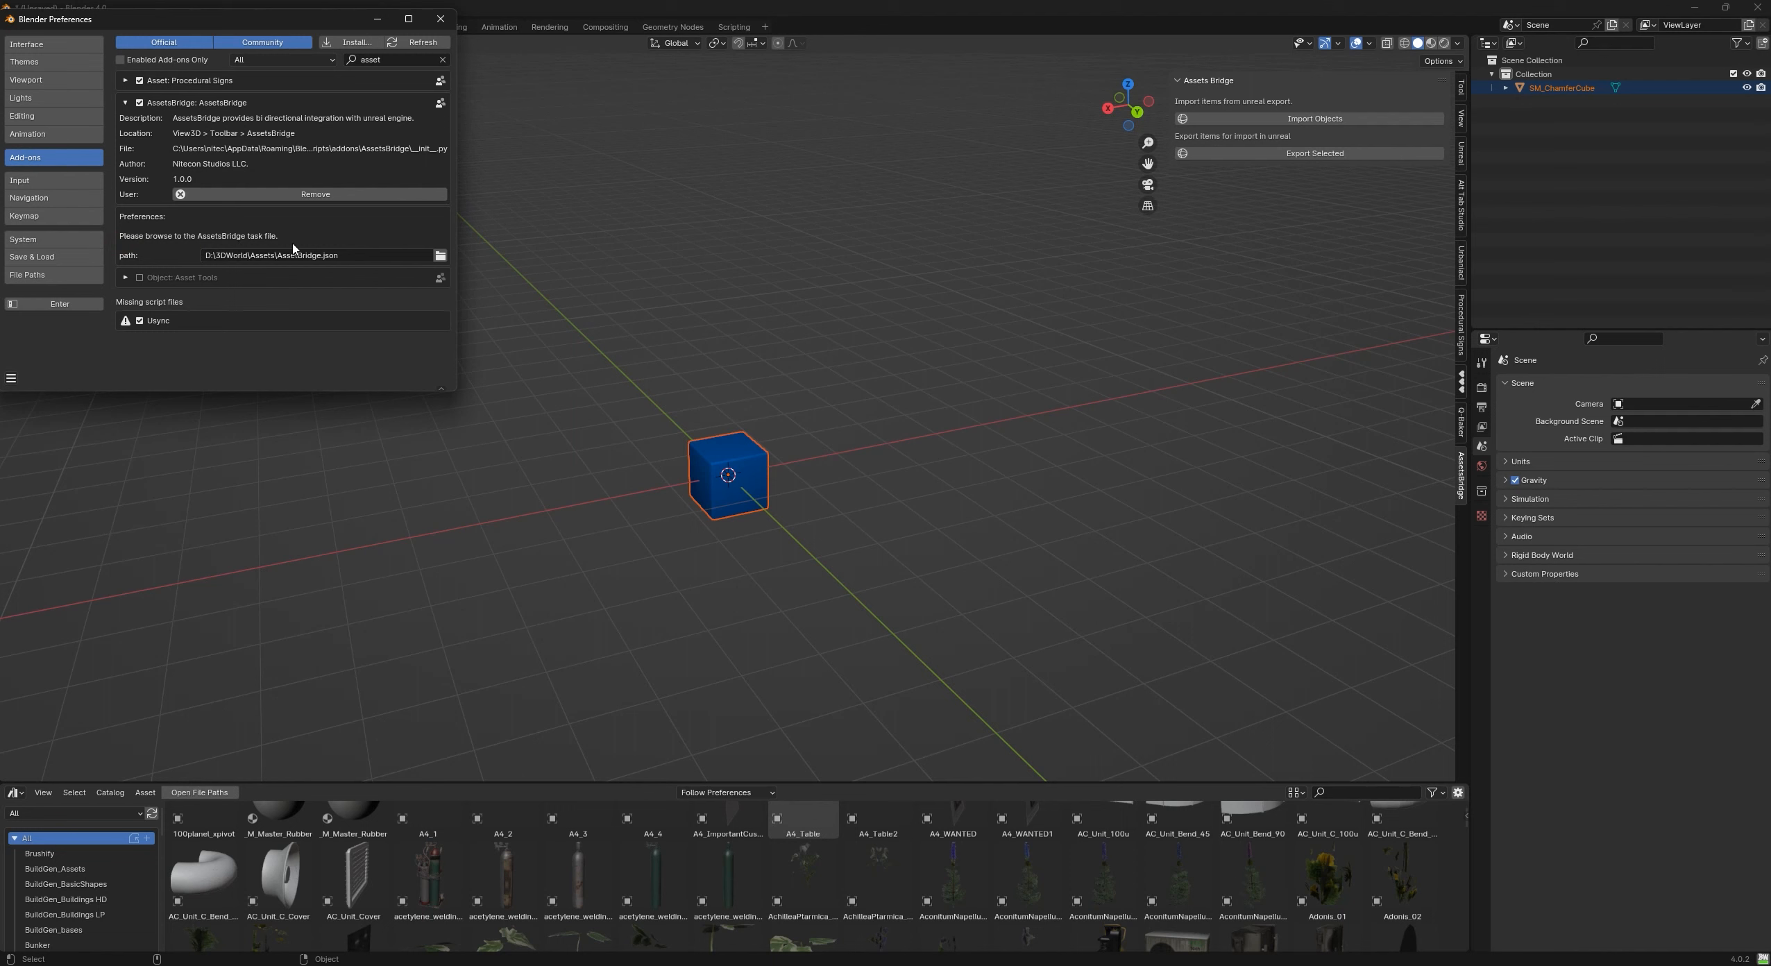
- Set the AssetsBridge task file path to D:\3DWorld\AssetsBridge\AssetBridge.json and save the preferences
click(440, 256)
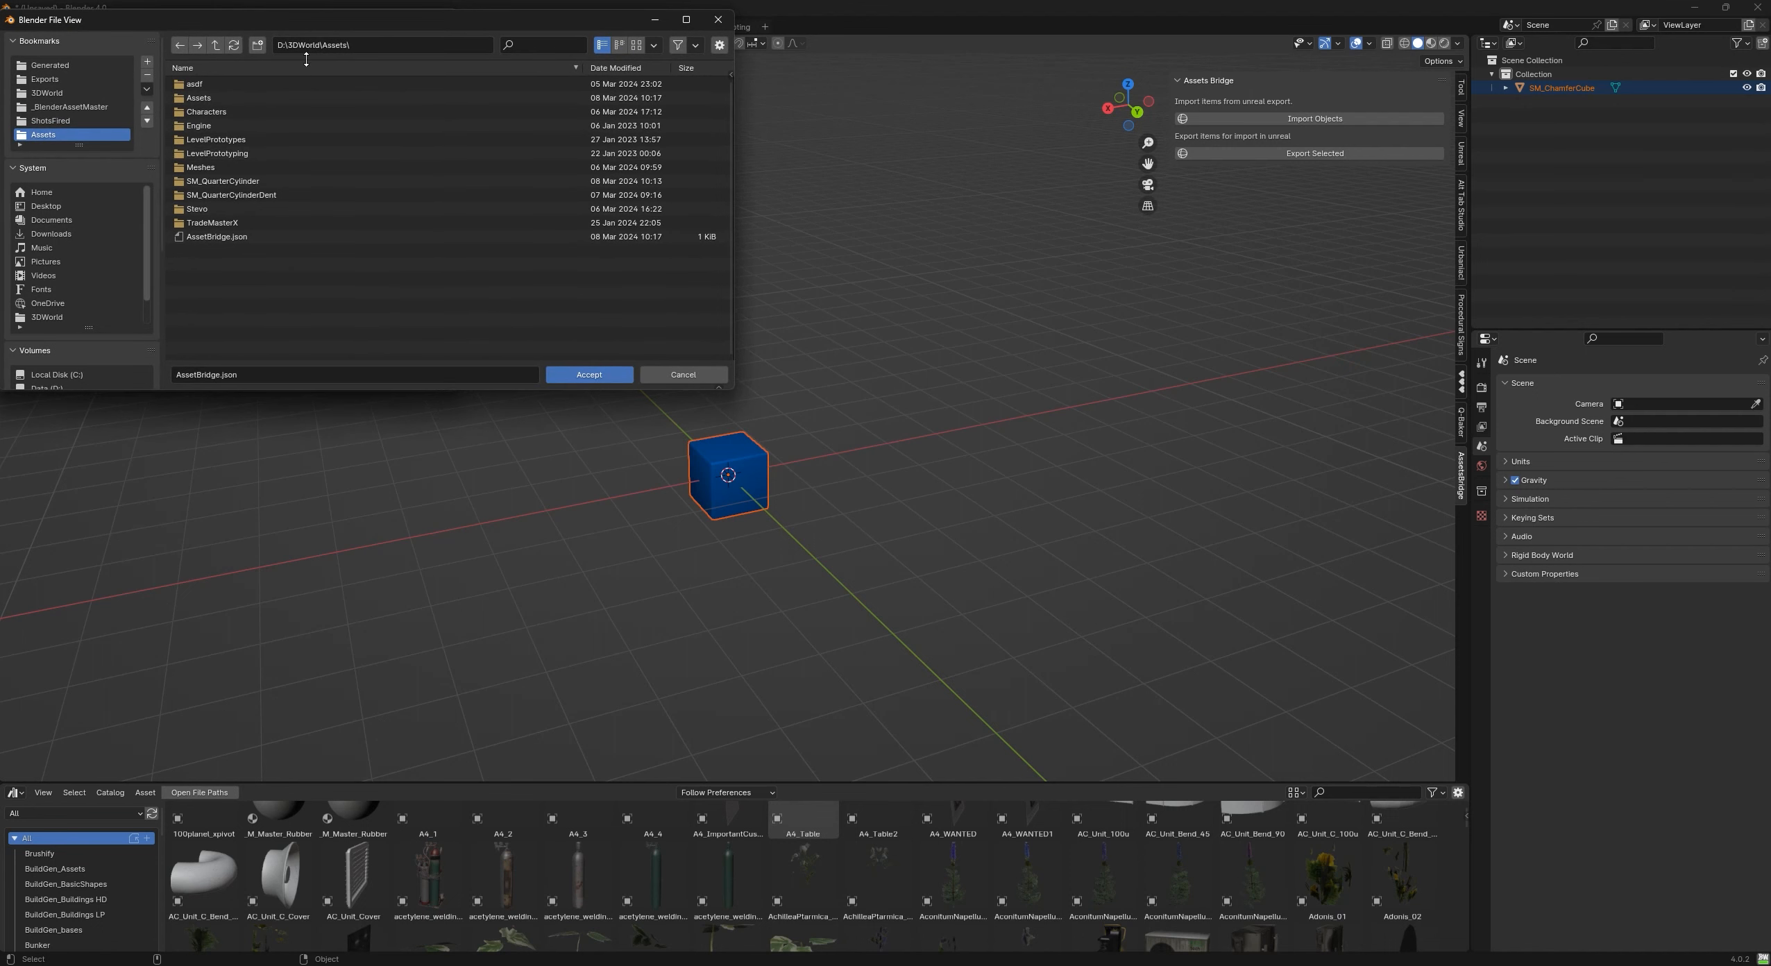
click(216, 45)
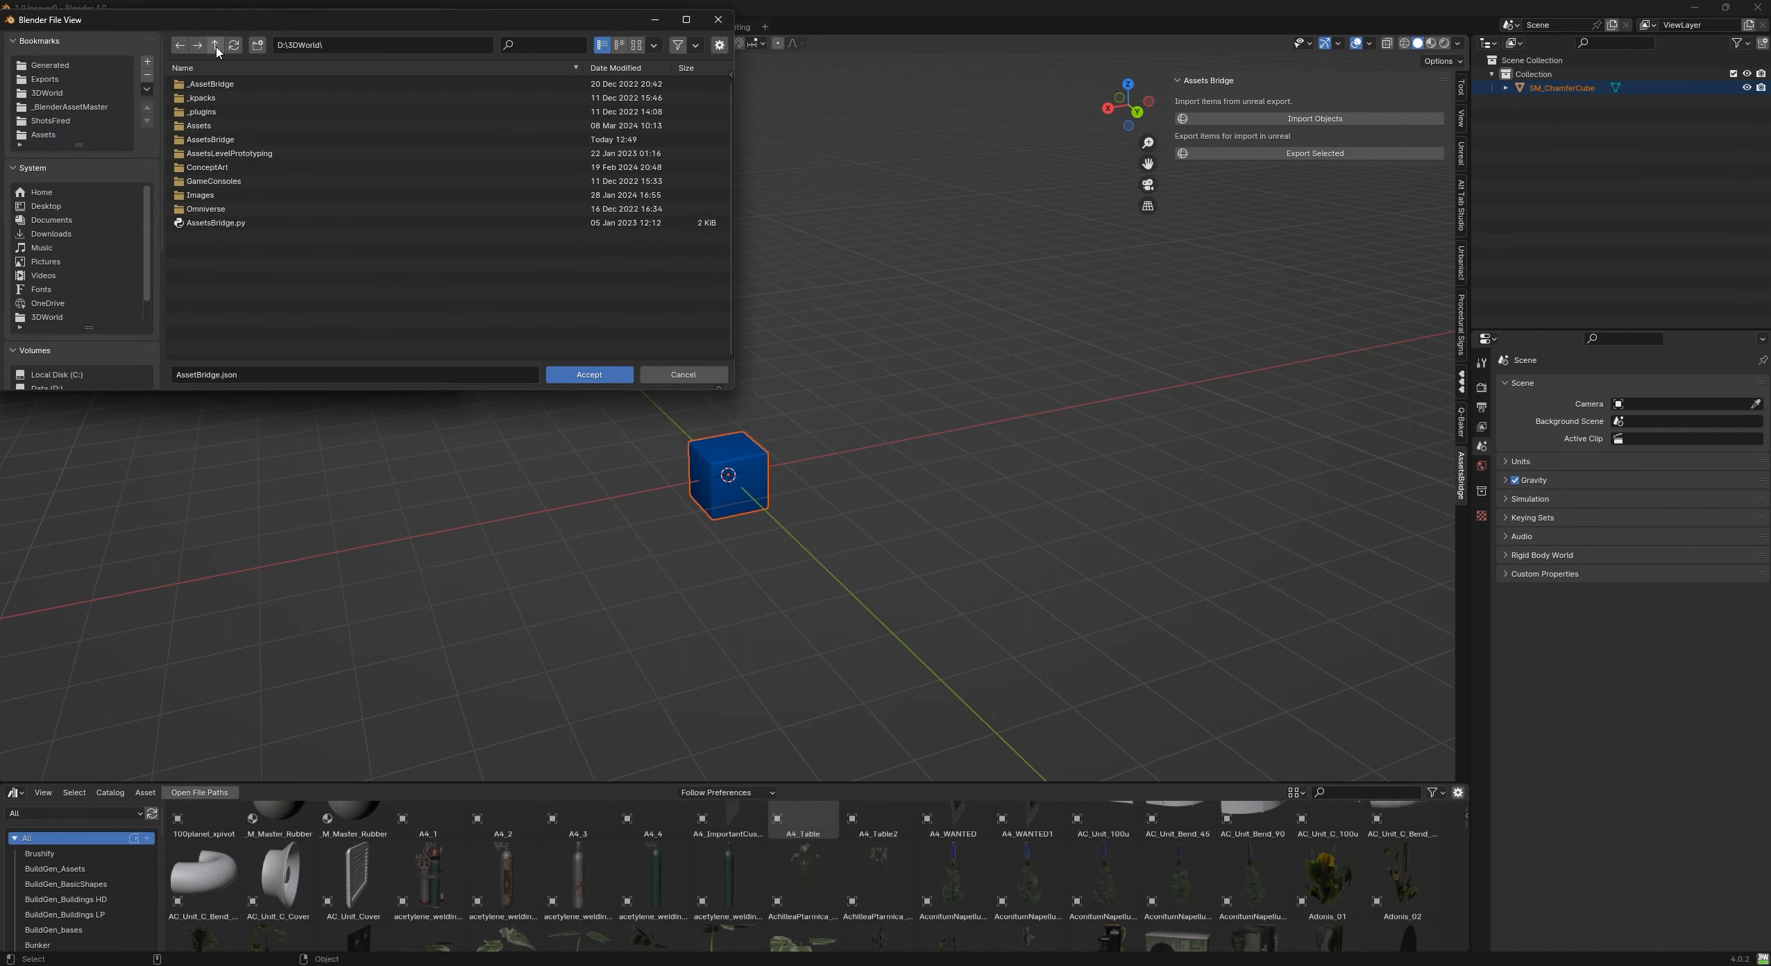
click(231, 139)
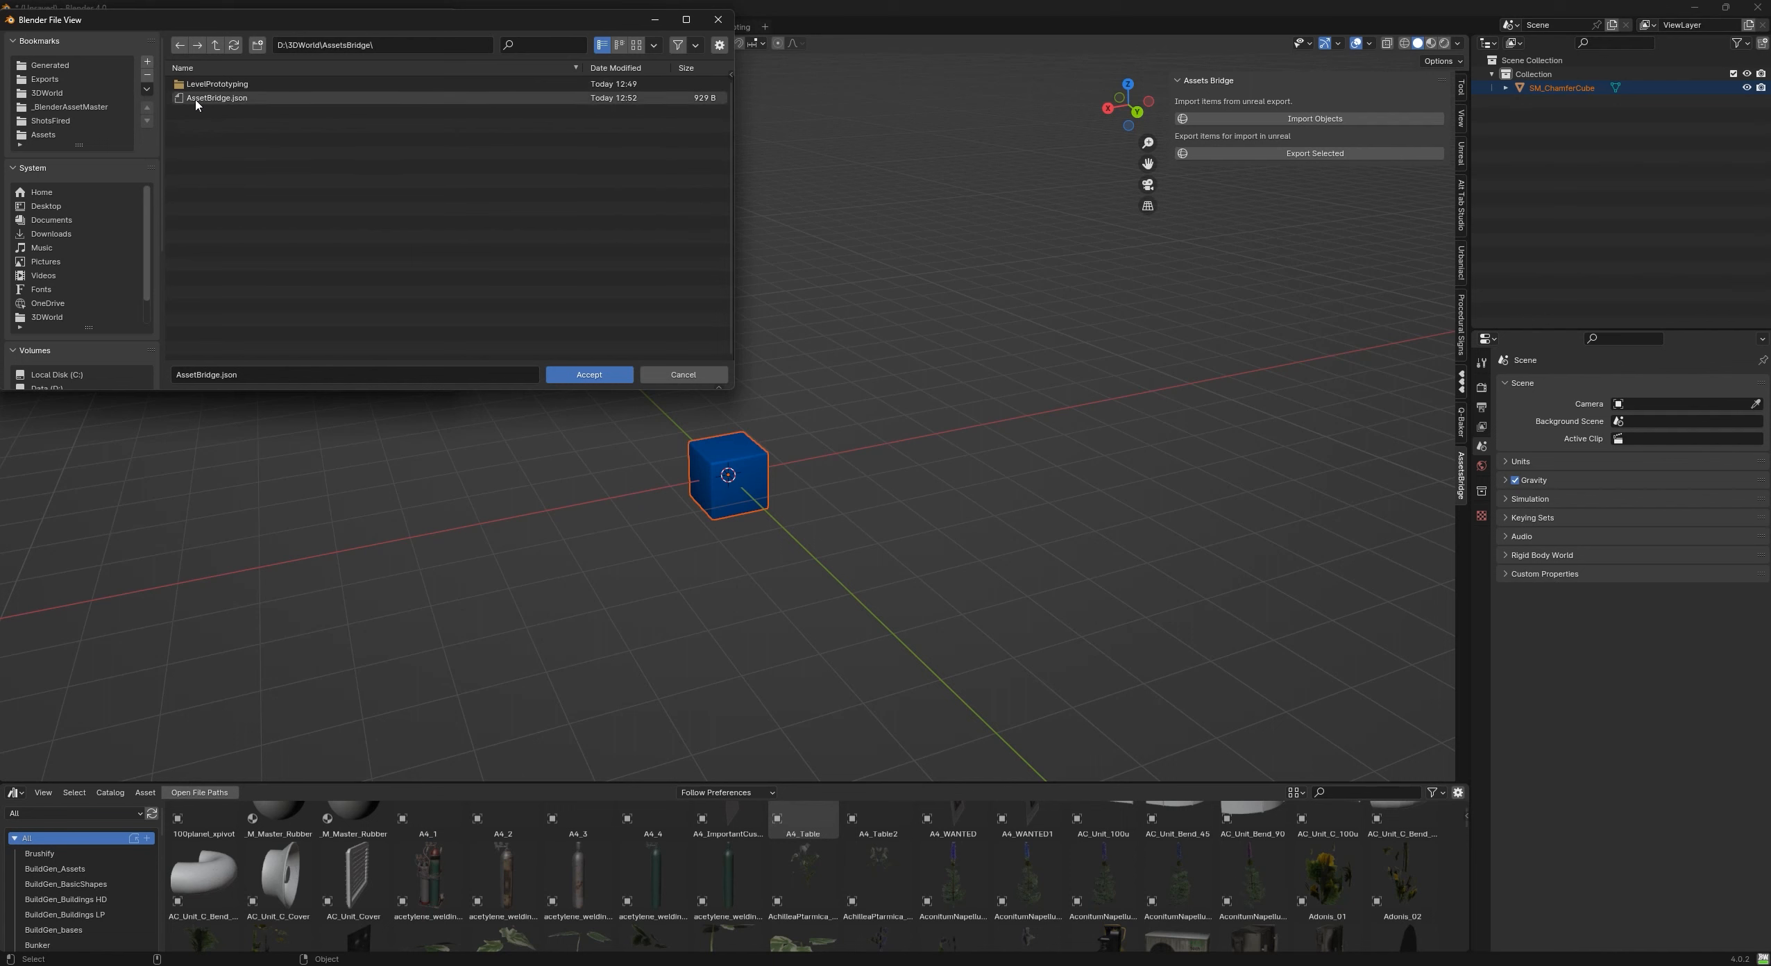
click(233, 106)
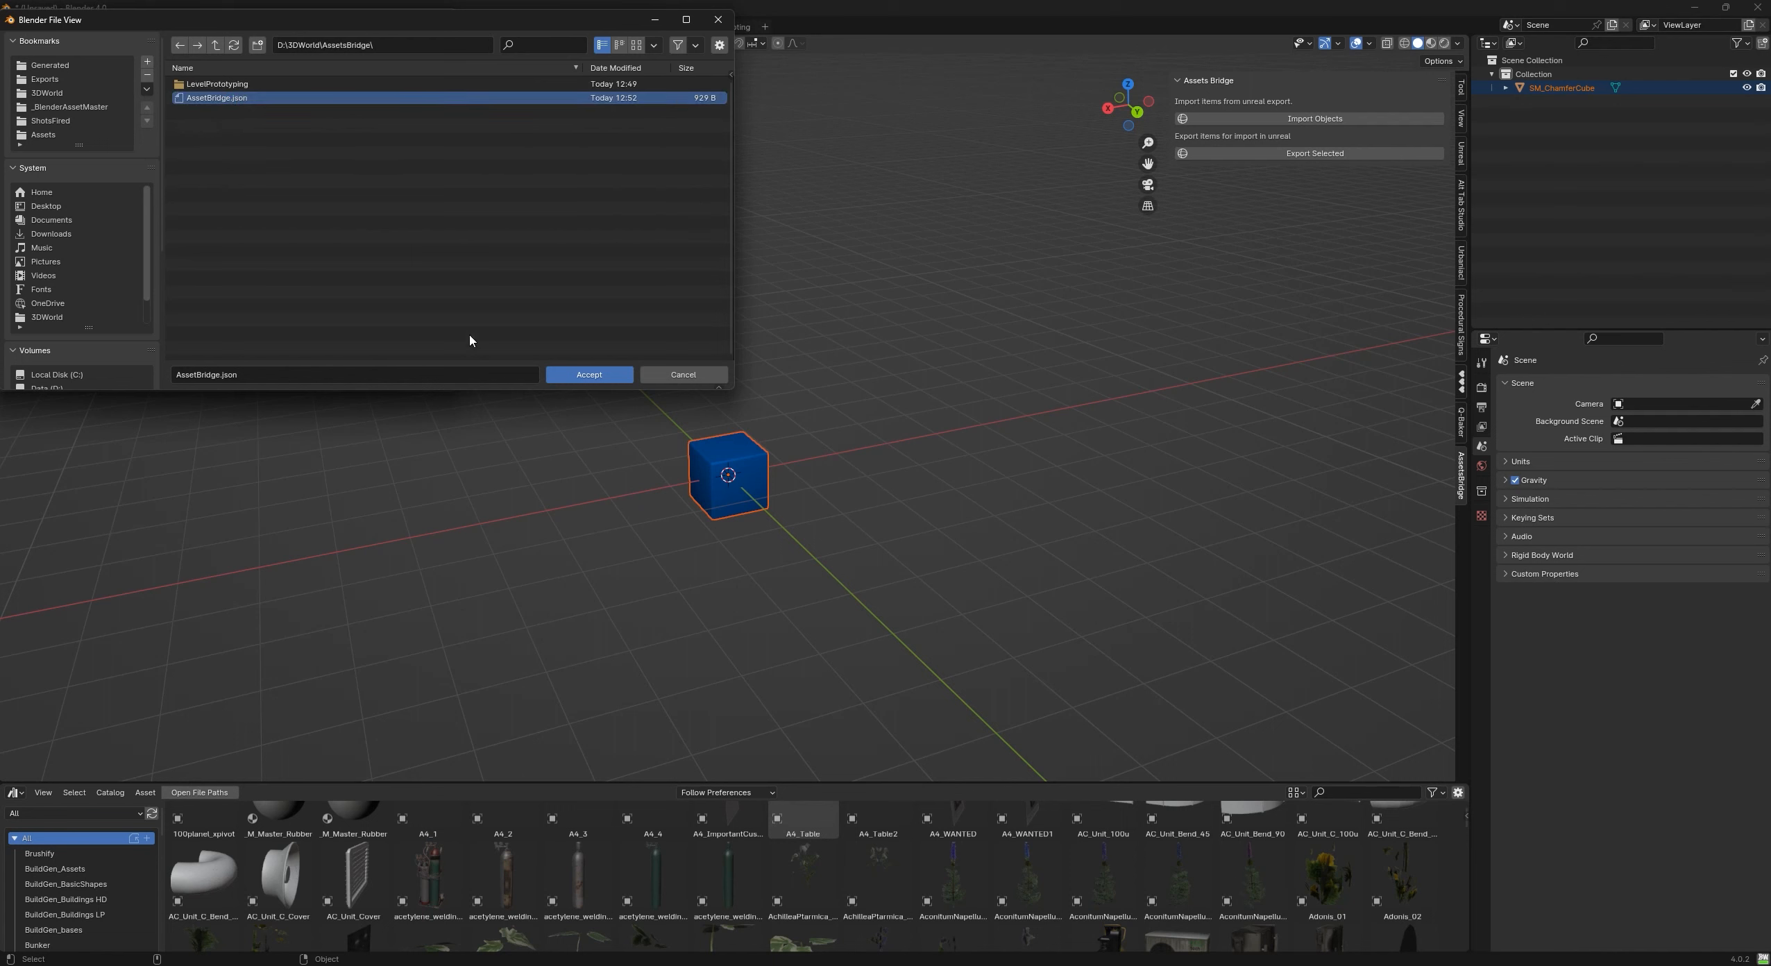
click(589, 374)
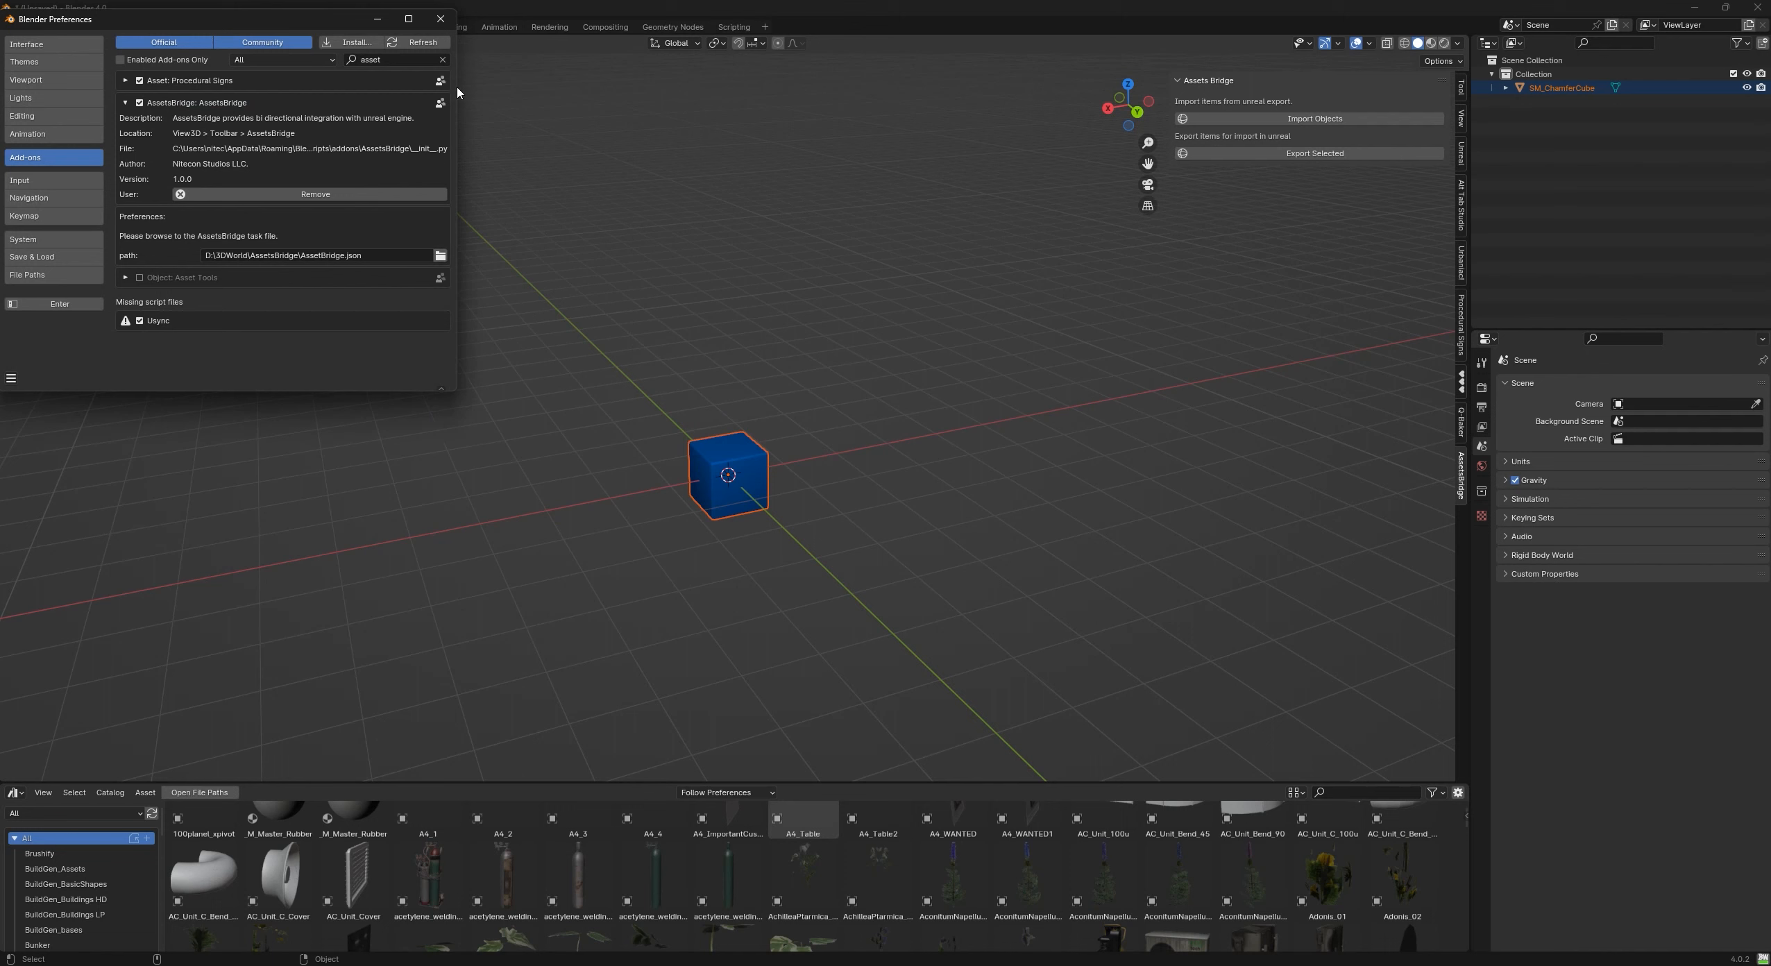
click(11, 378)
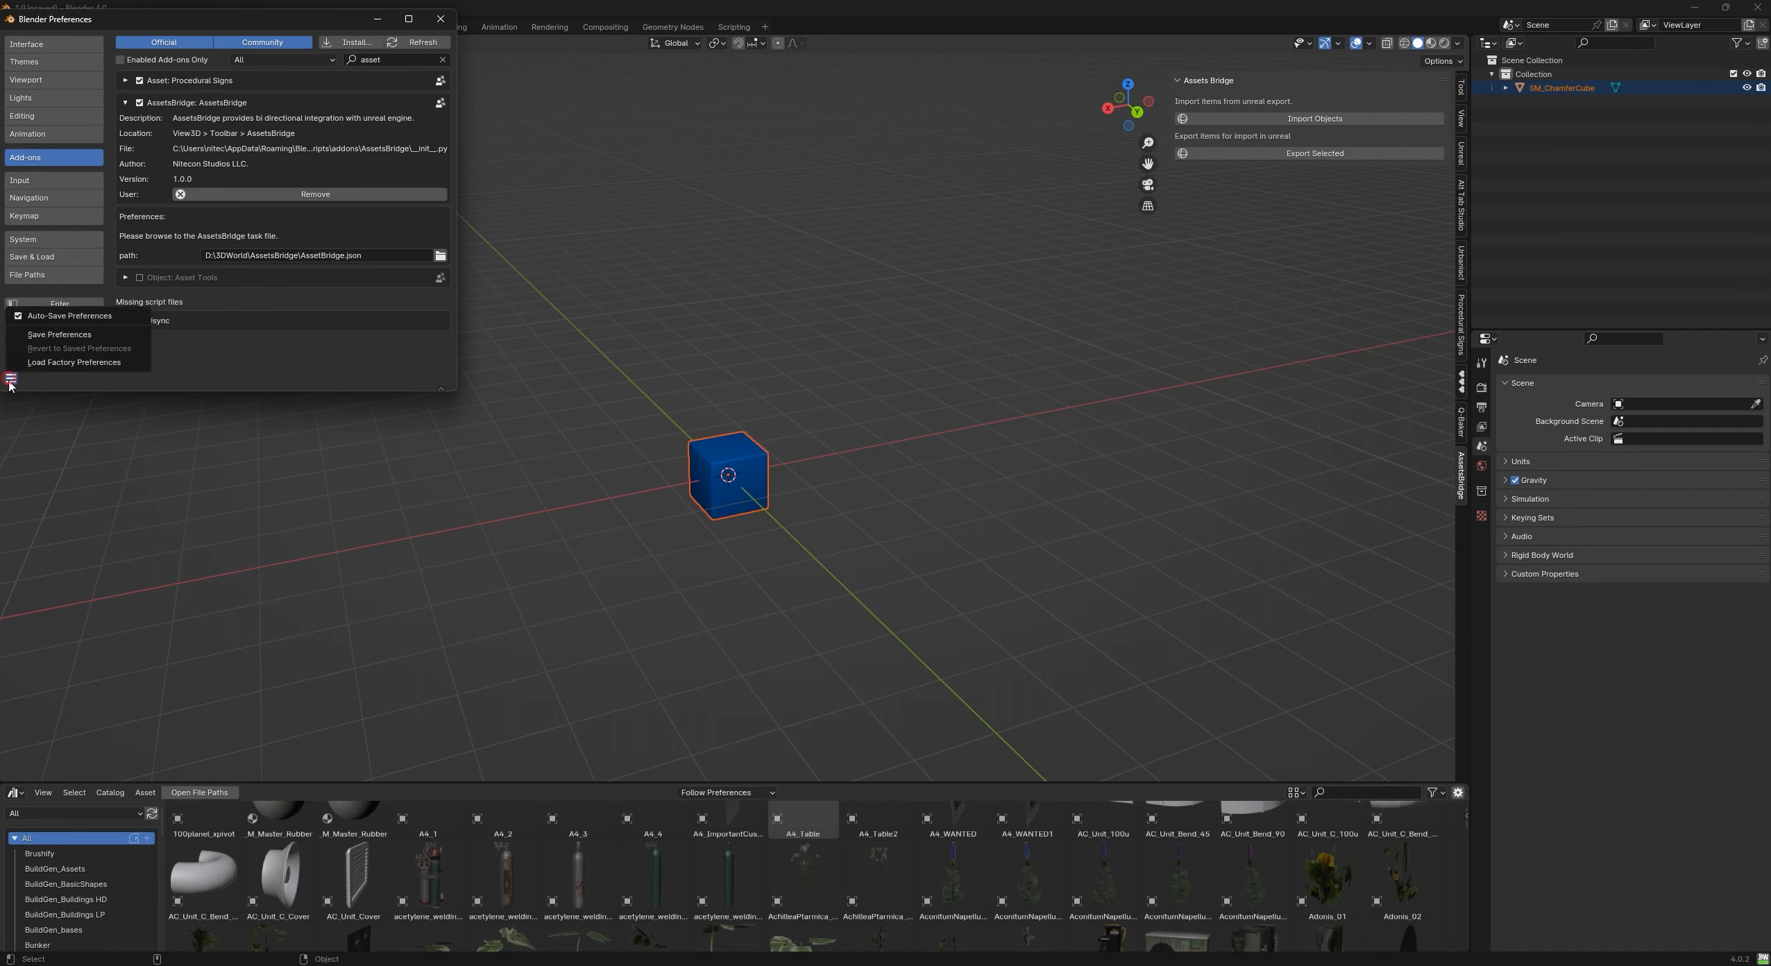
click(59, 334)
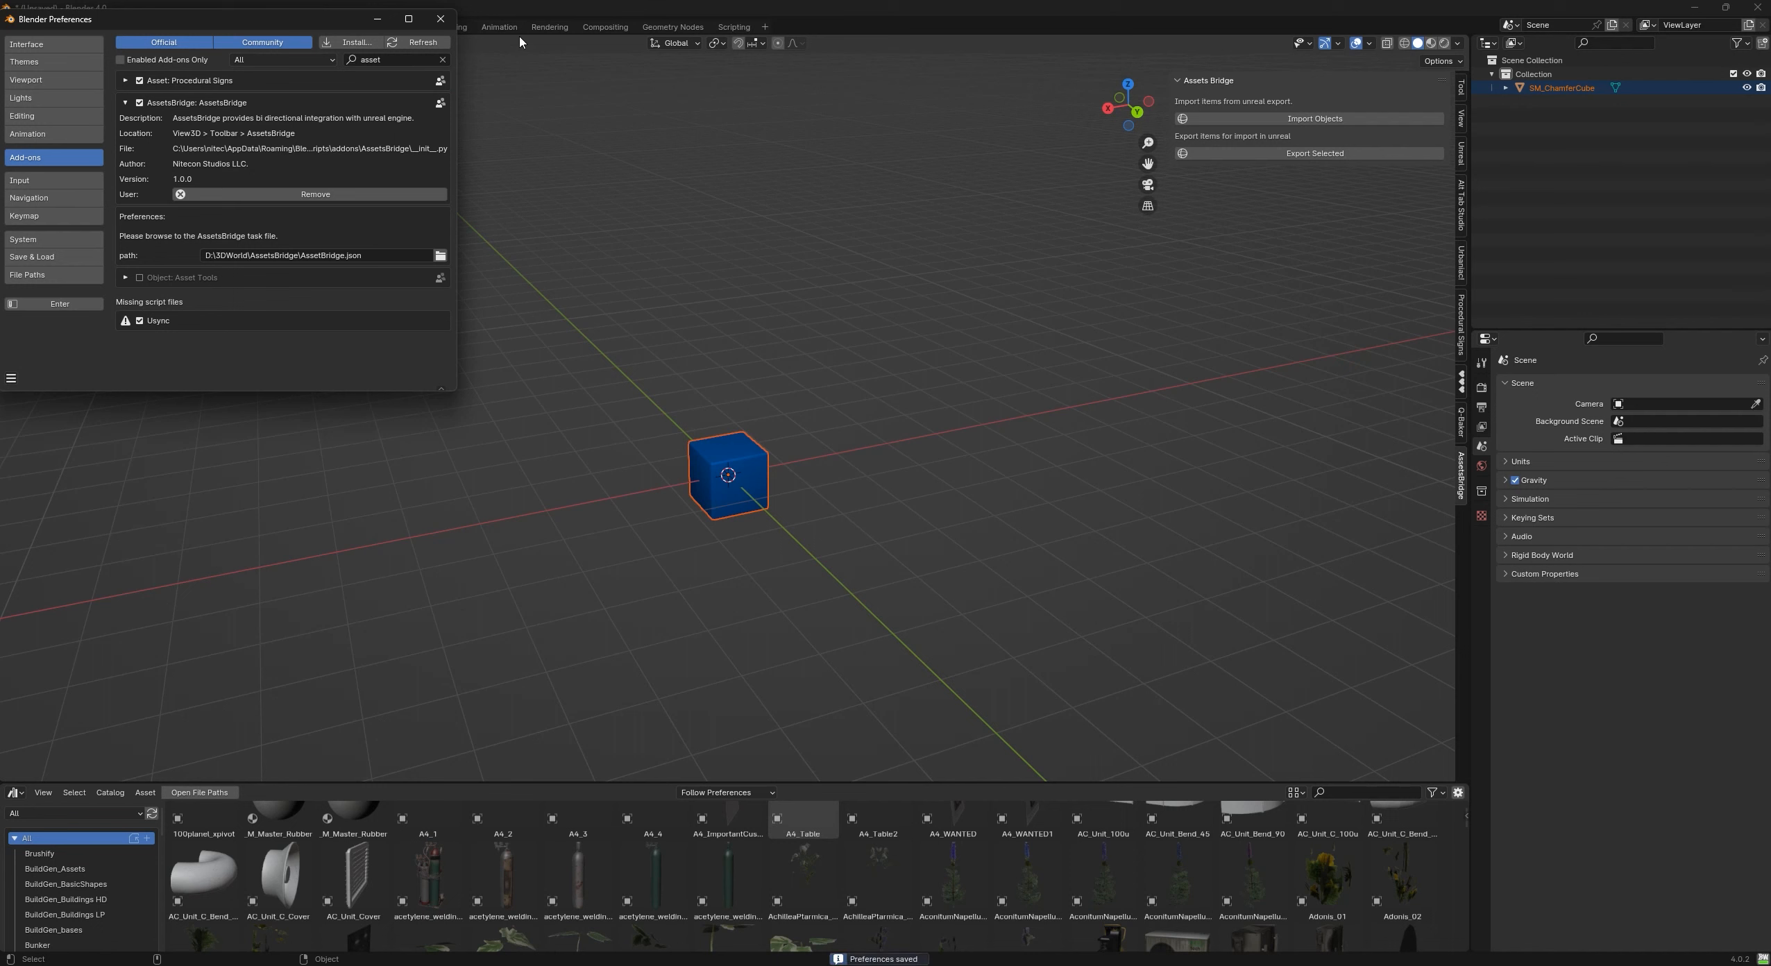
- Close the add-on preferences
click(440, 18)
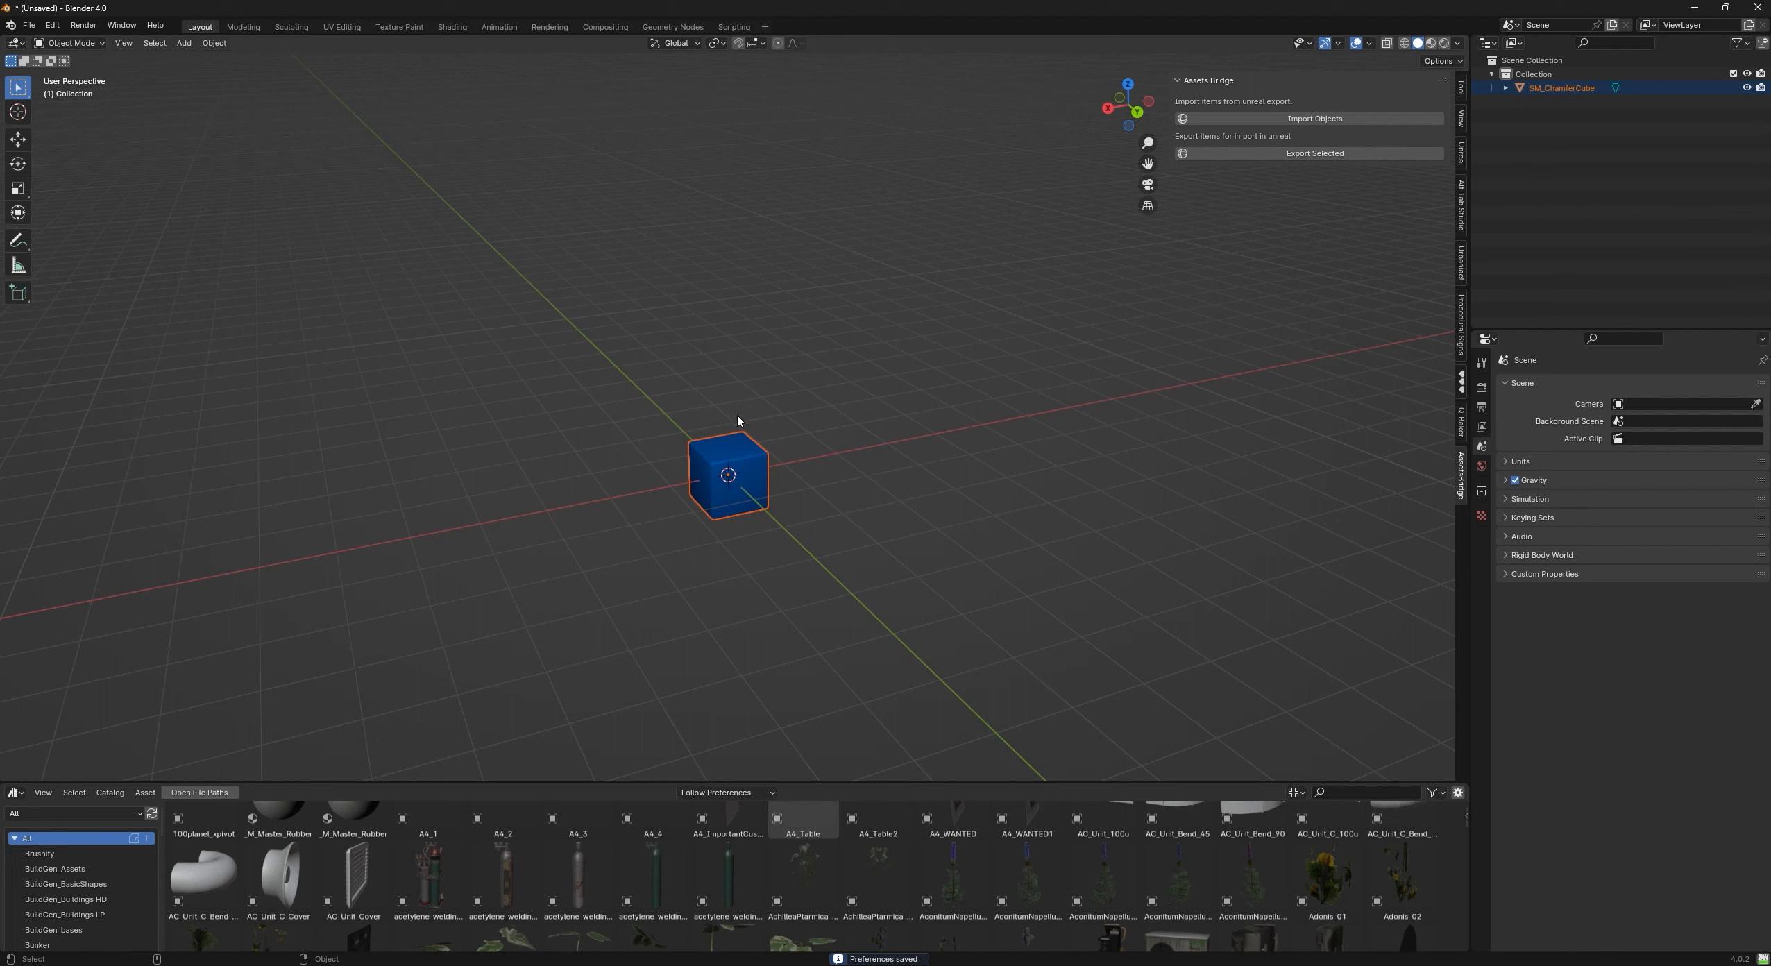
click(28, 25)
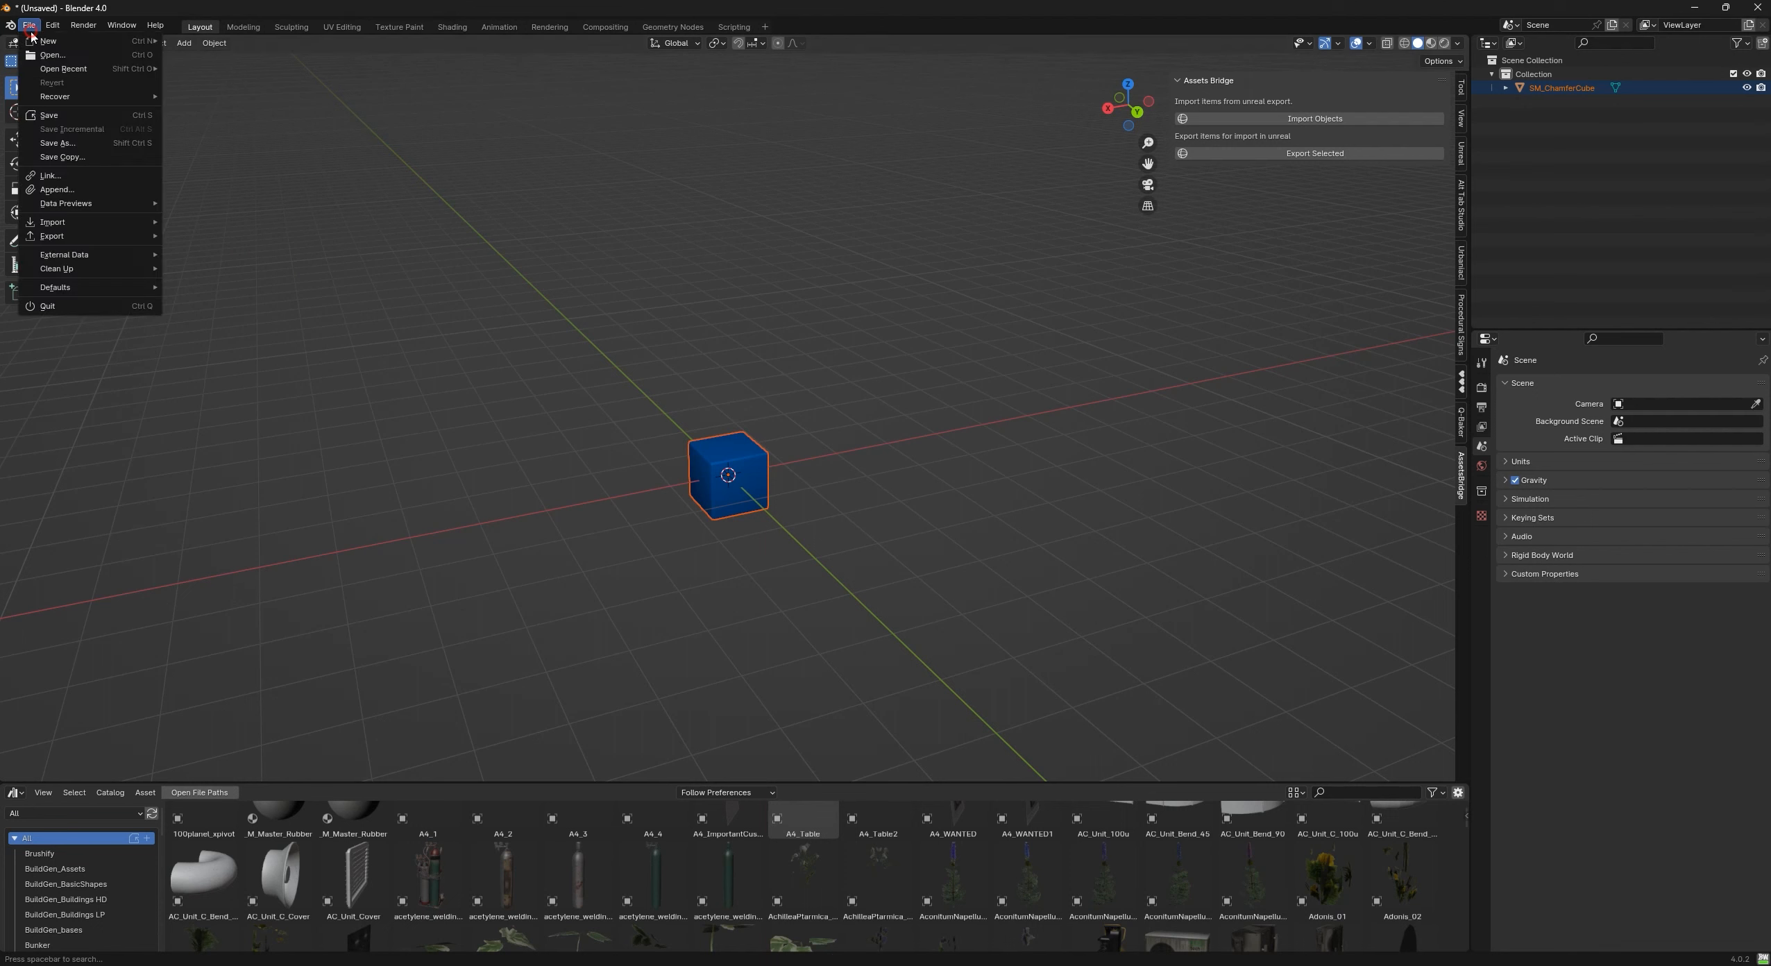
click(70, 53)
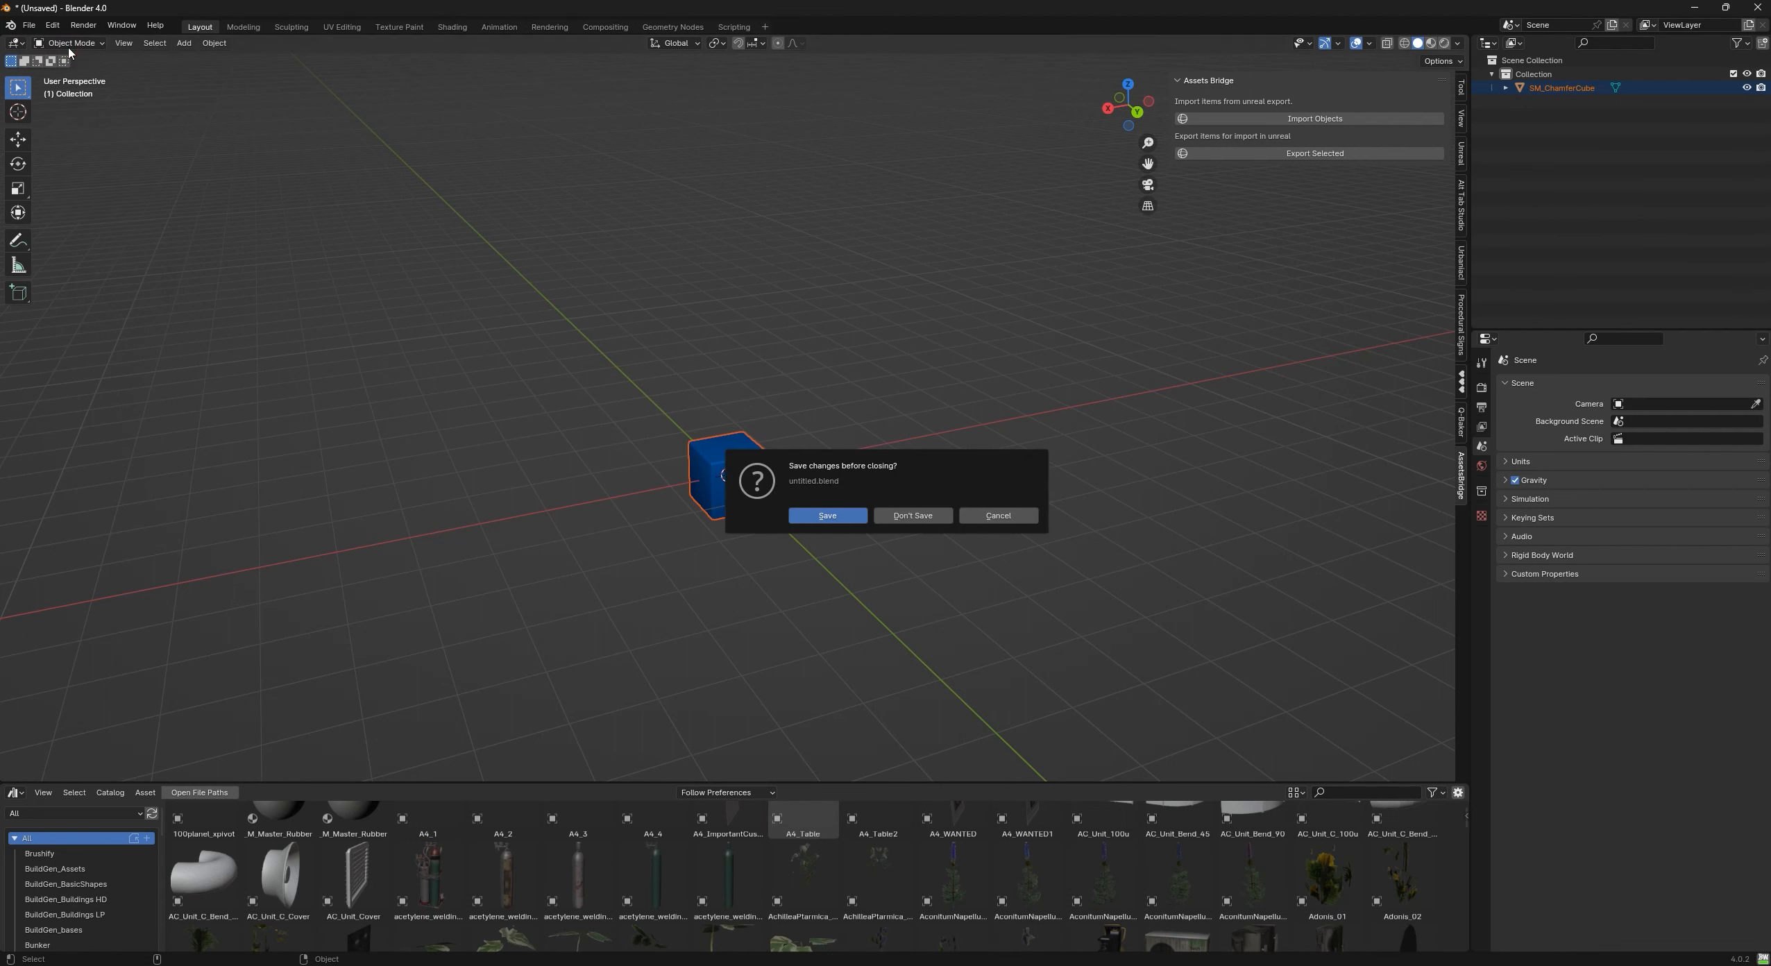
click(1019, 516)
- Start a new empty scene and discard the unsaved changes of the current one
click(29, 25)
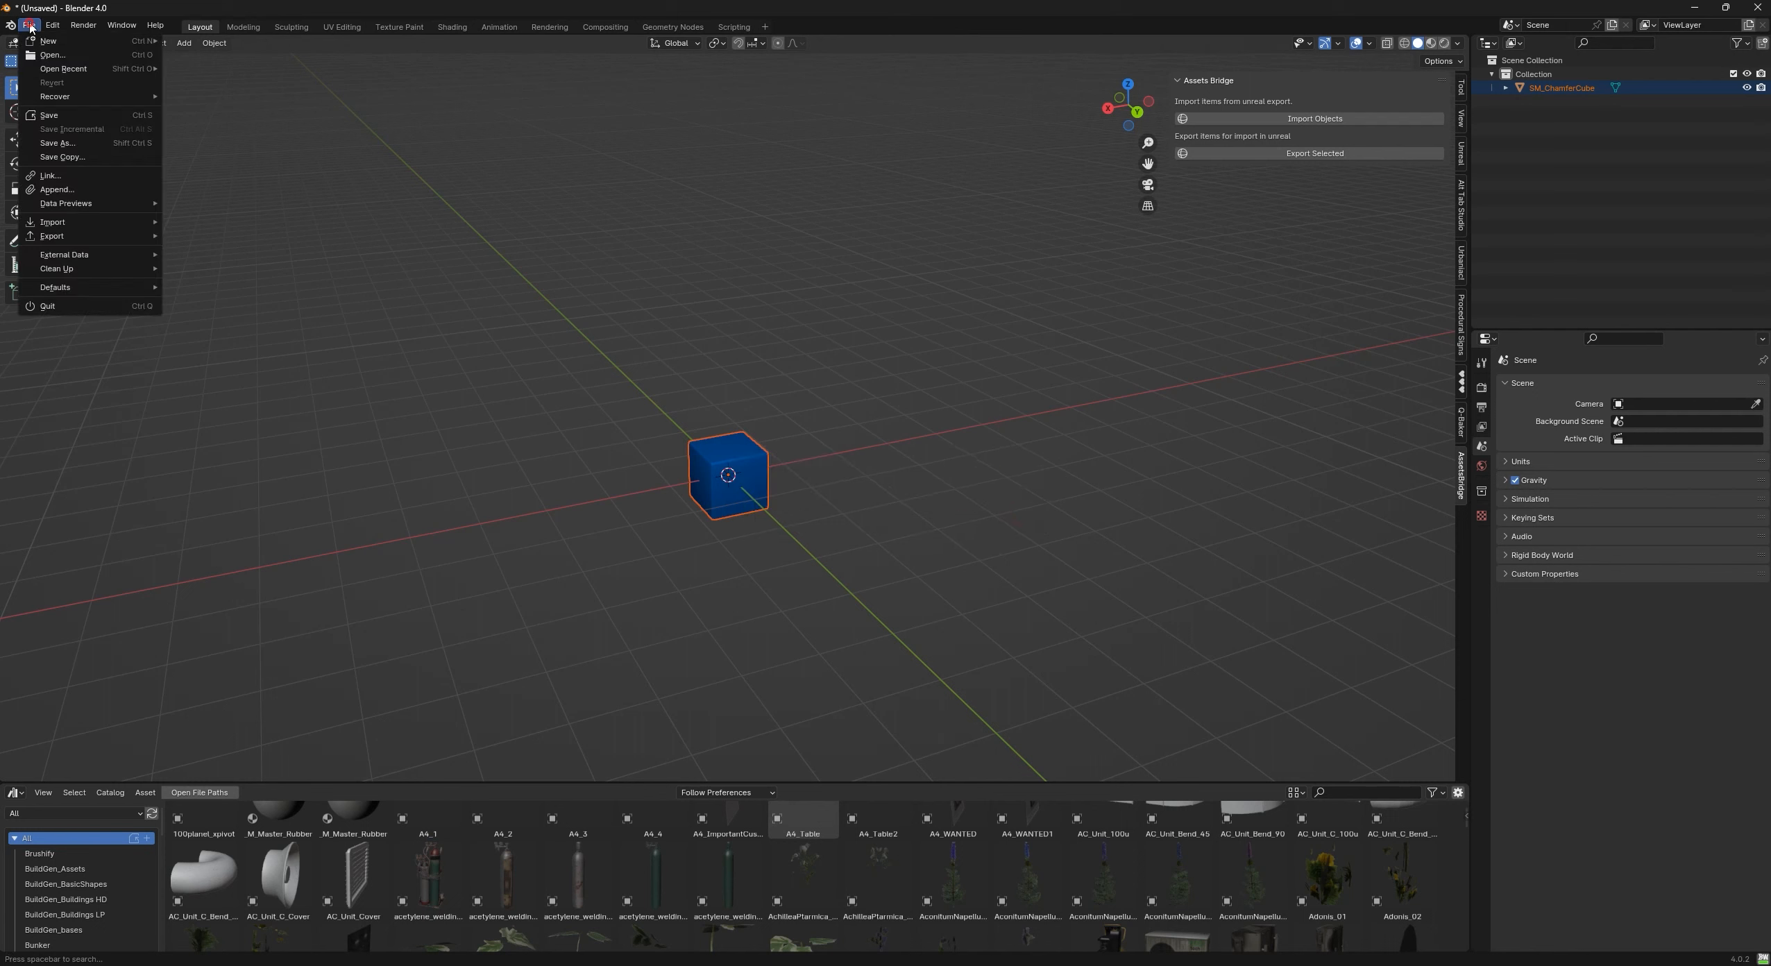
mouse_move(90, 41)
click(258, 38)
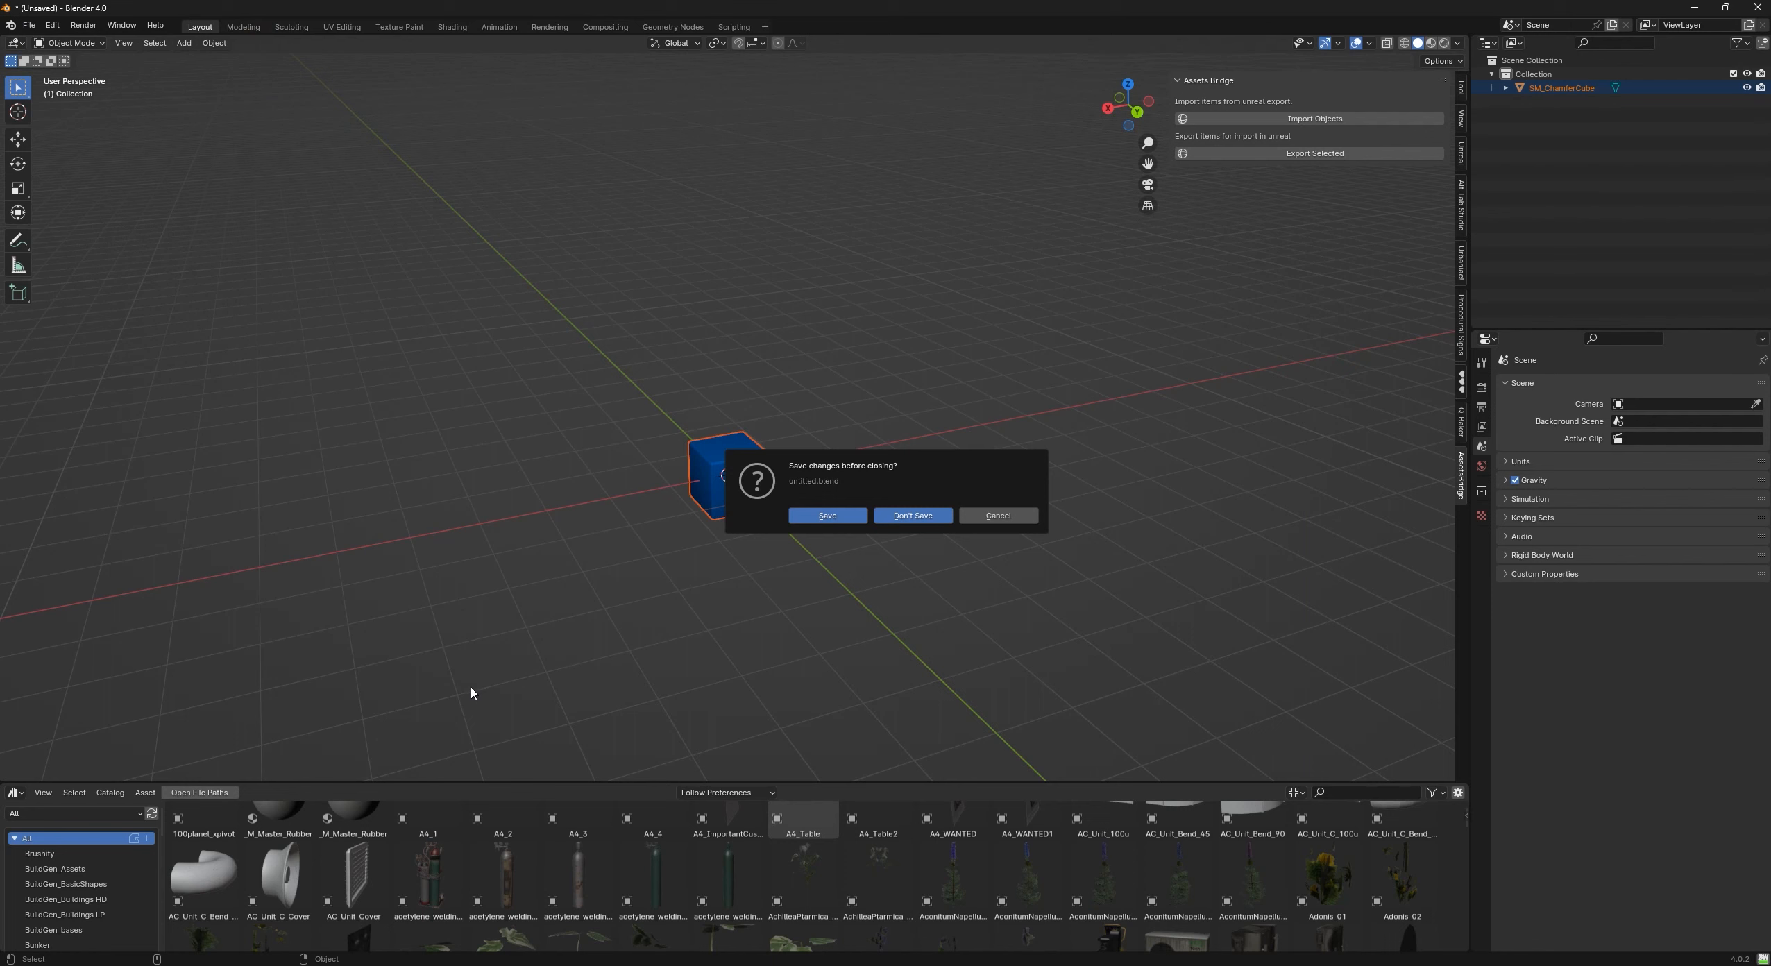
key(d)
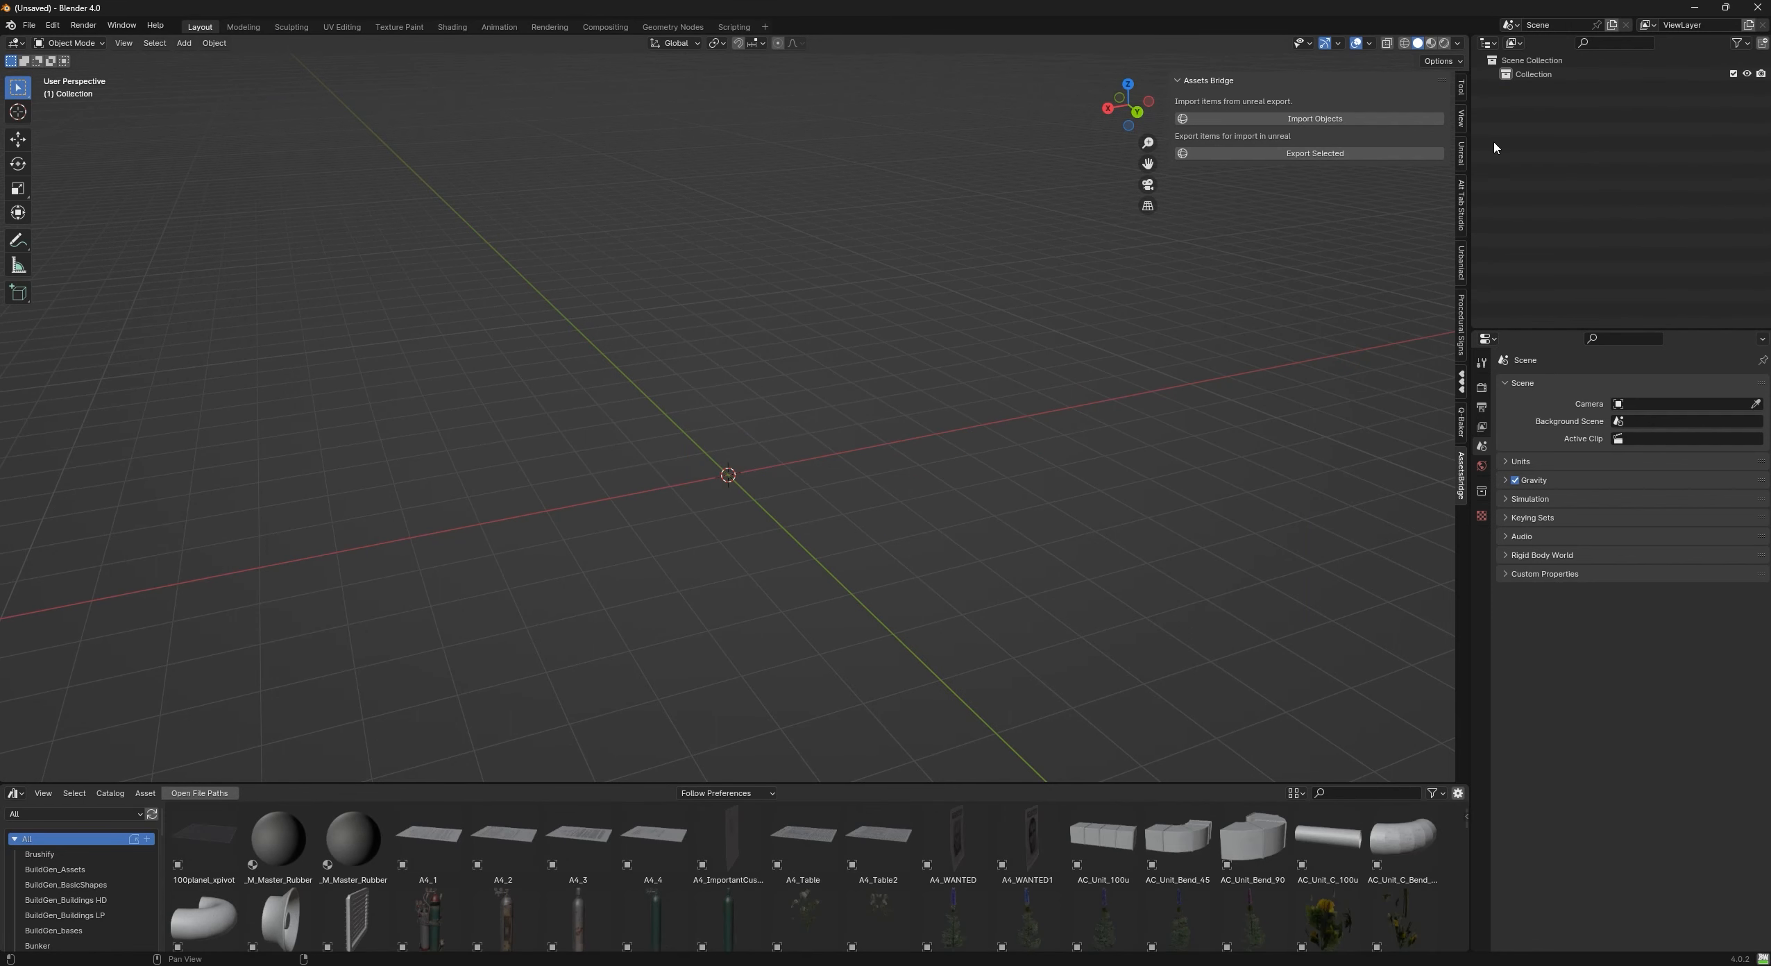
- Import the objects exported from Unreal with AssetsBridge and frame the imported SM_ChamferCube in the viewport
click(1293, 118)
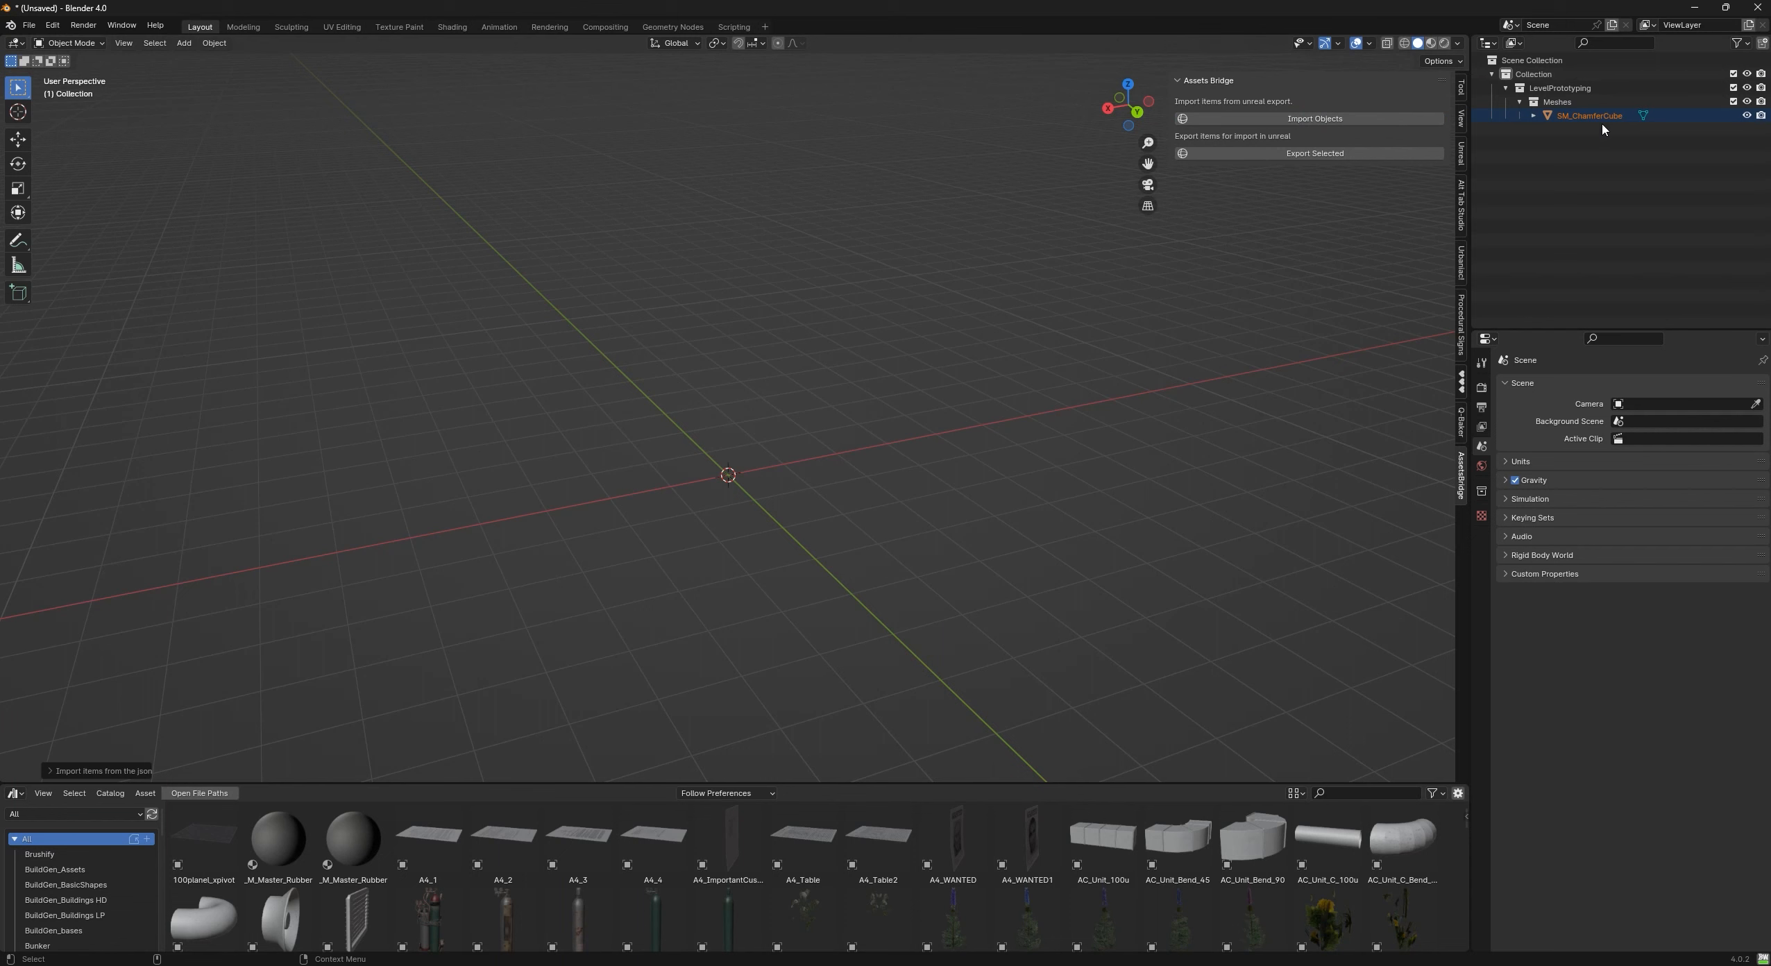
click(1572, 116)
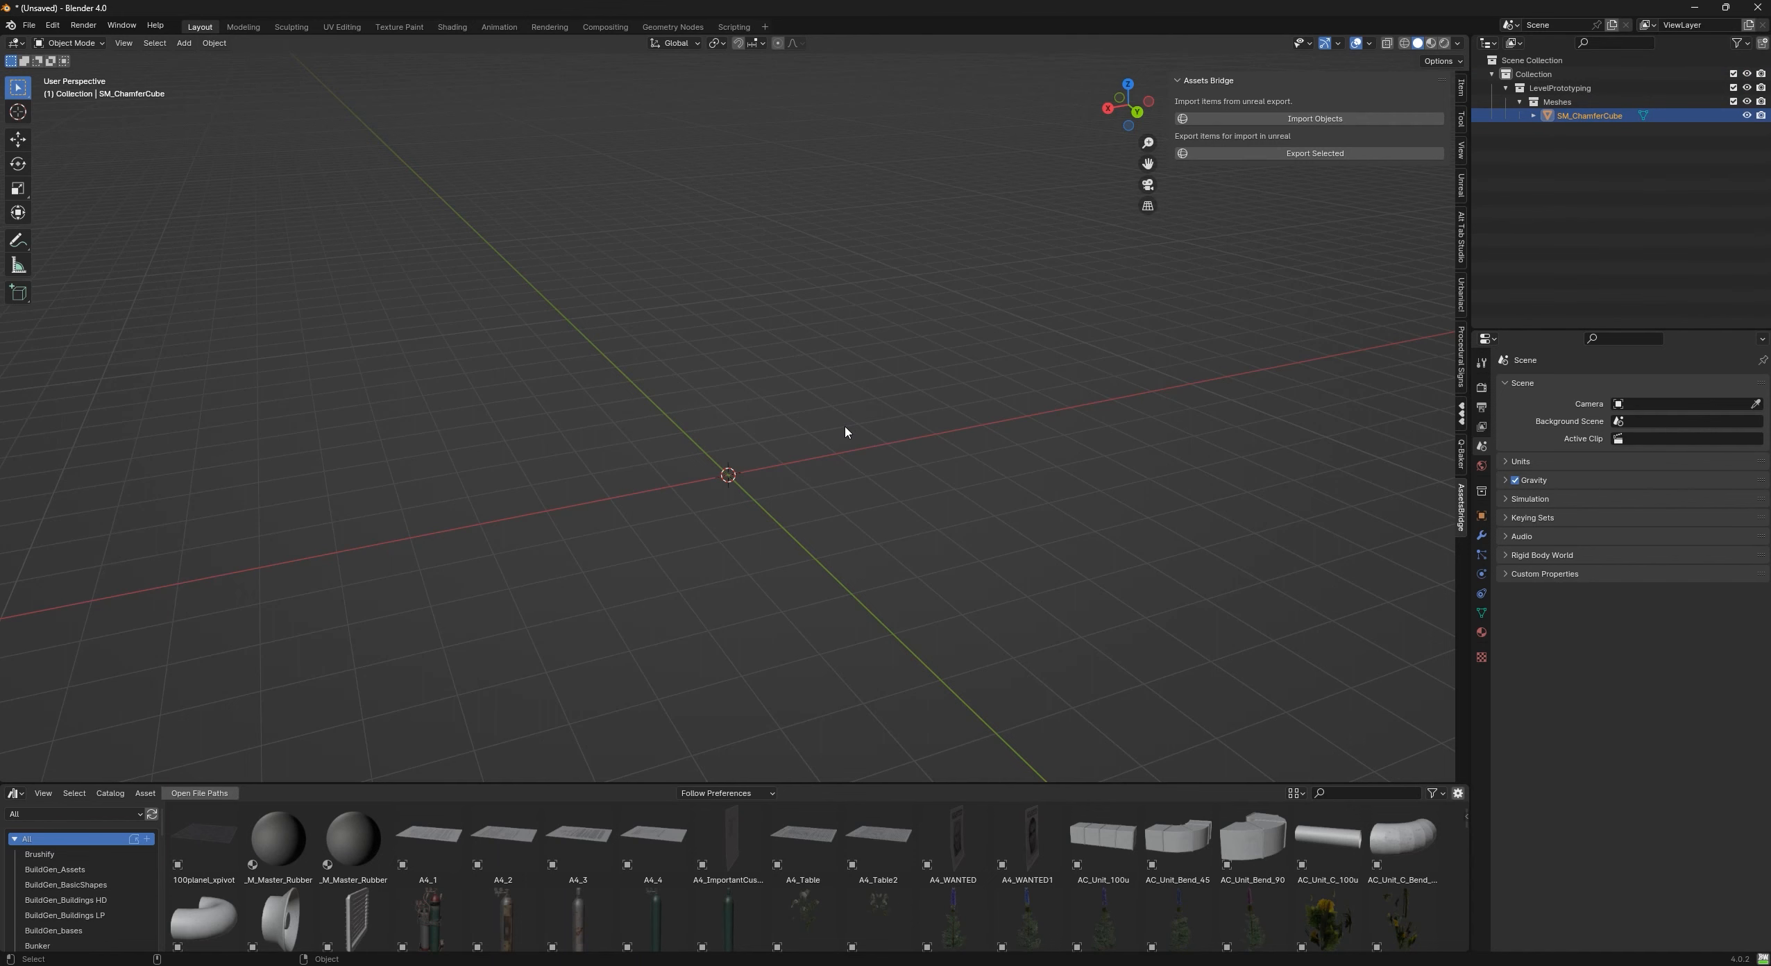
key(KP_Decimal)
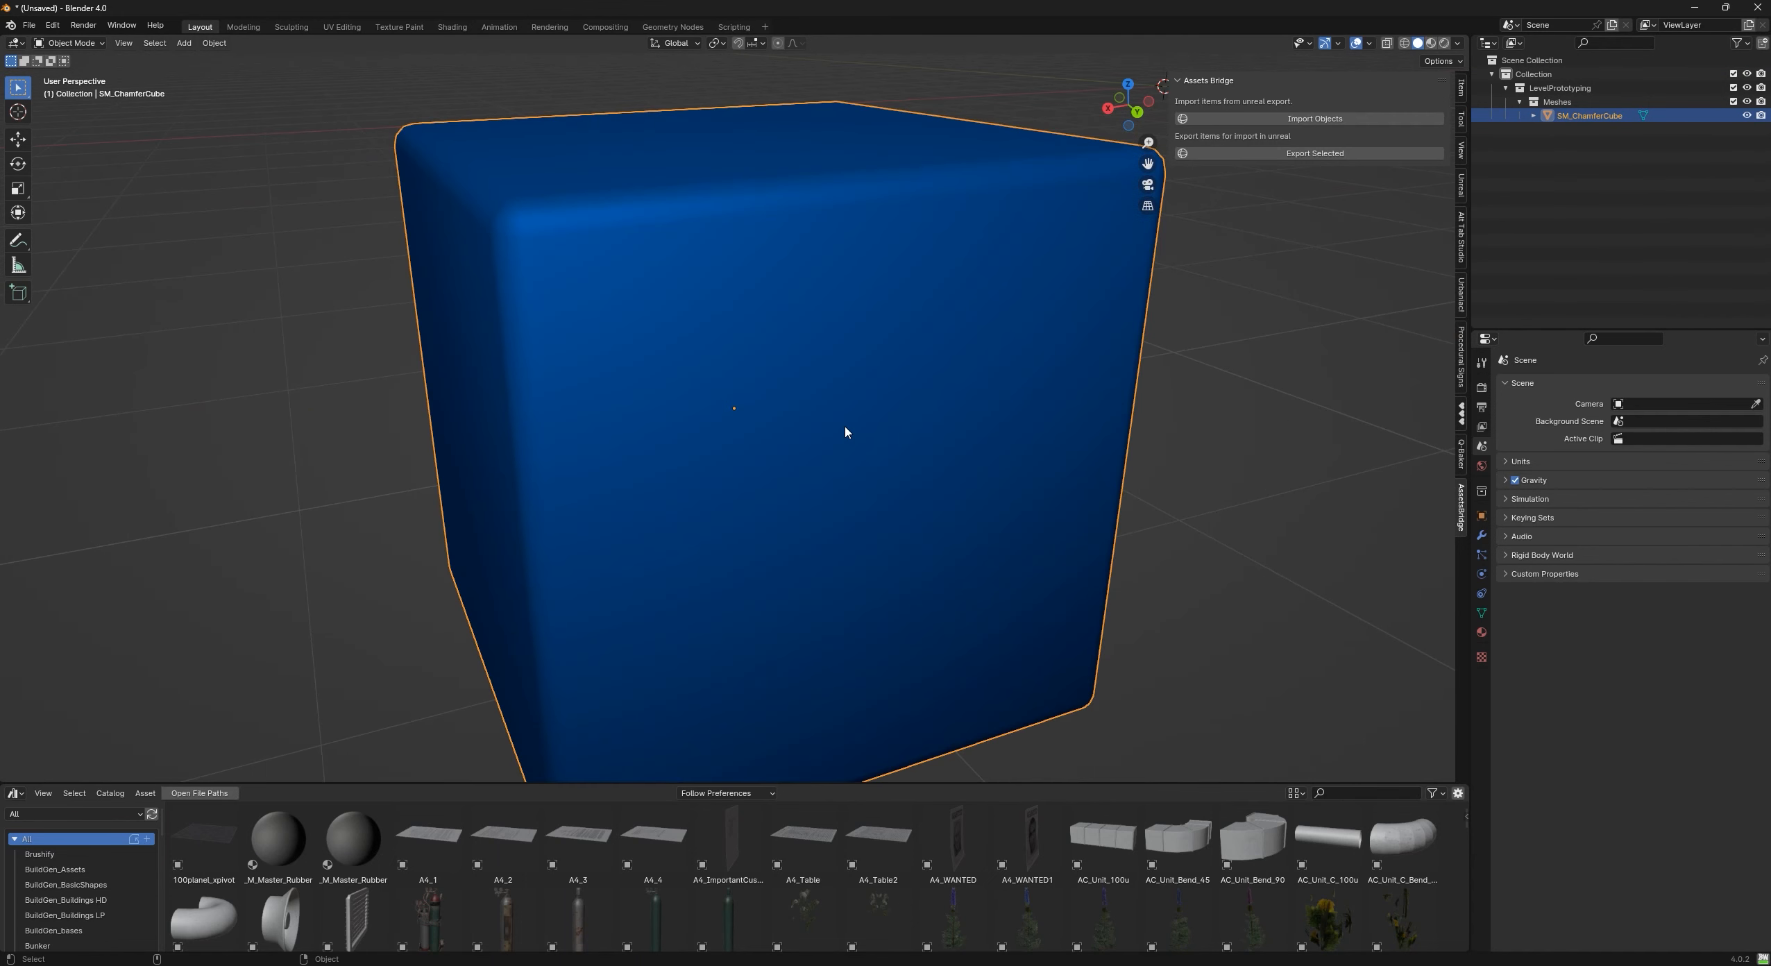
scroll(846, 432, down, 12)
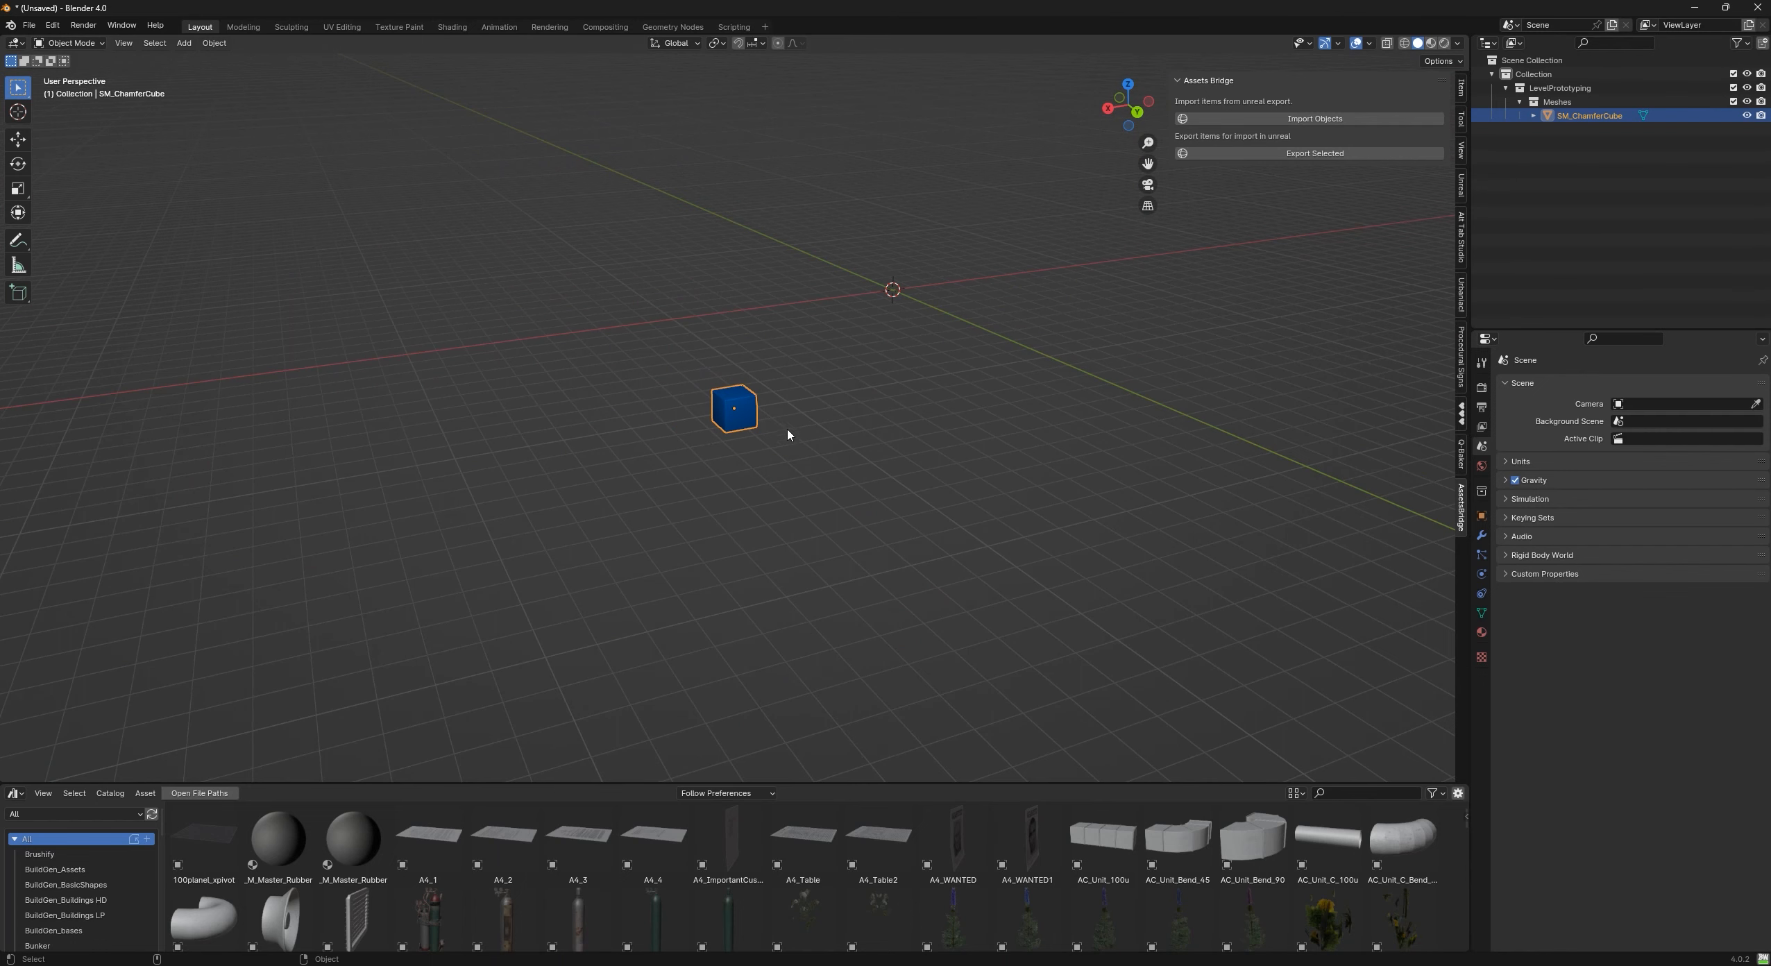
- Switch to Unreal Engine, check where the exported chamfer cube sits in the level, and return to Blender
click(1115, 965)
click(1165, 906)
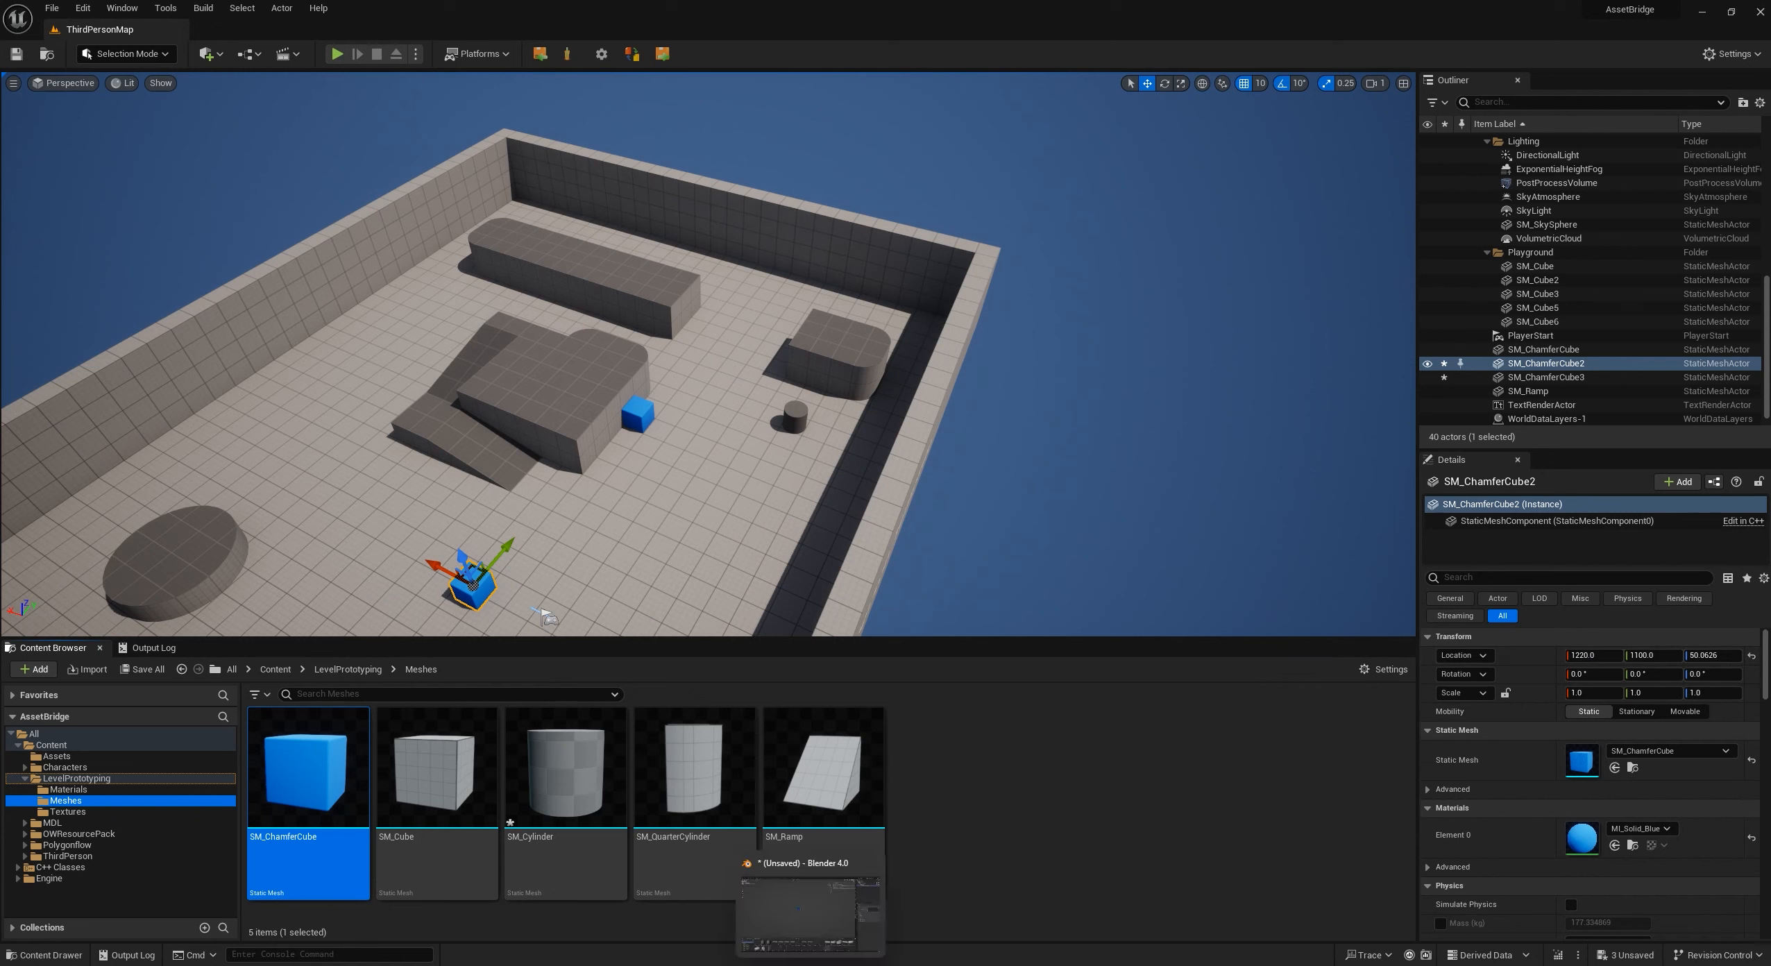
click(729, 909)
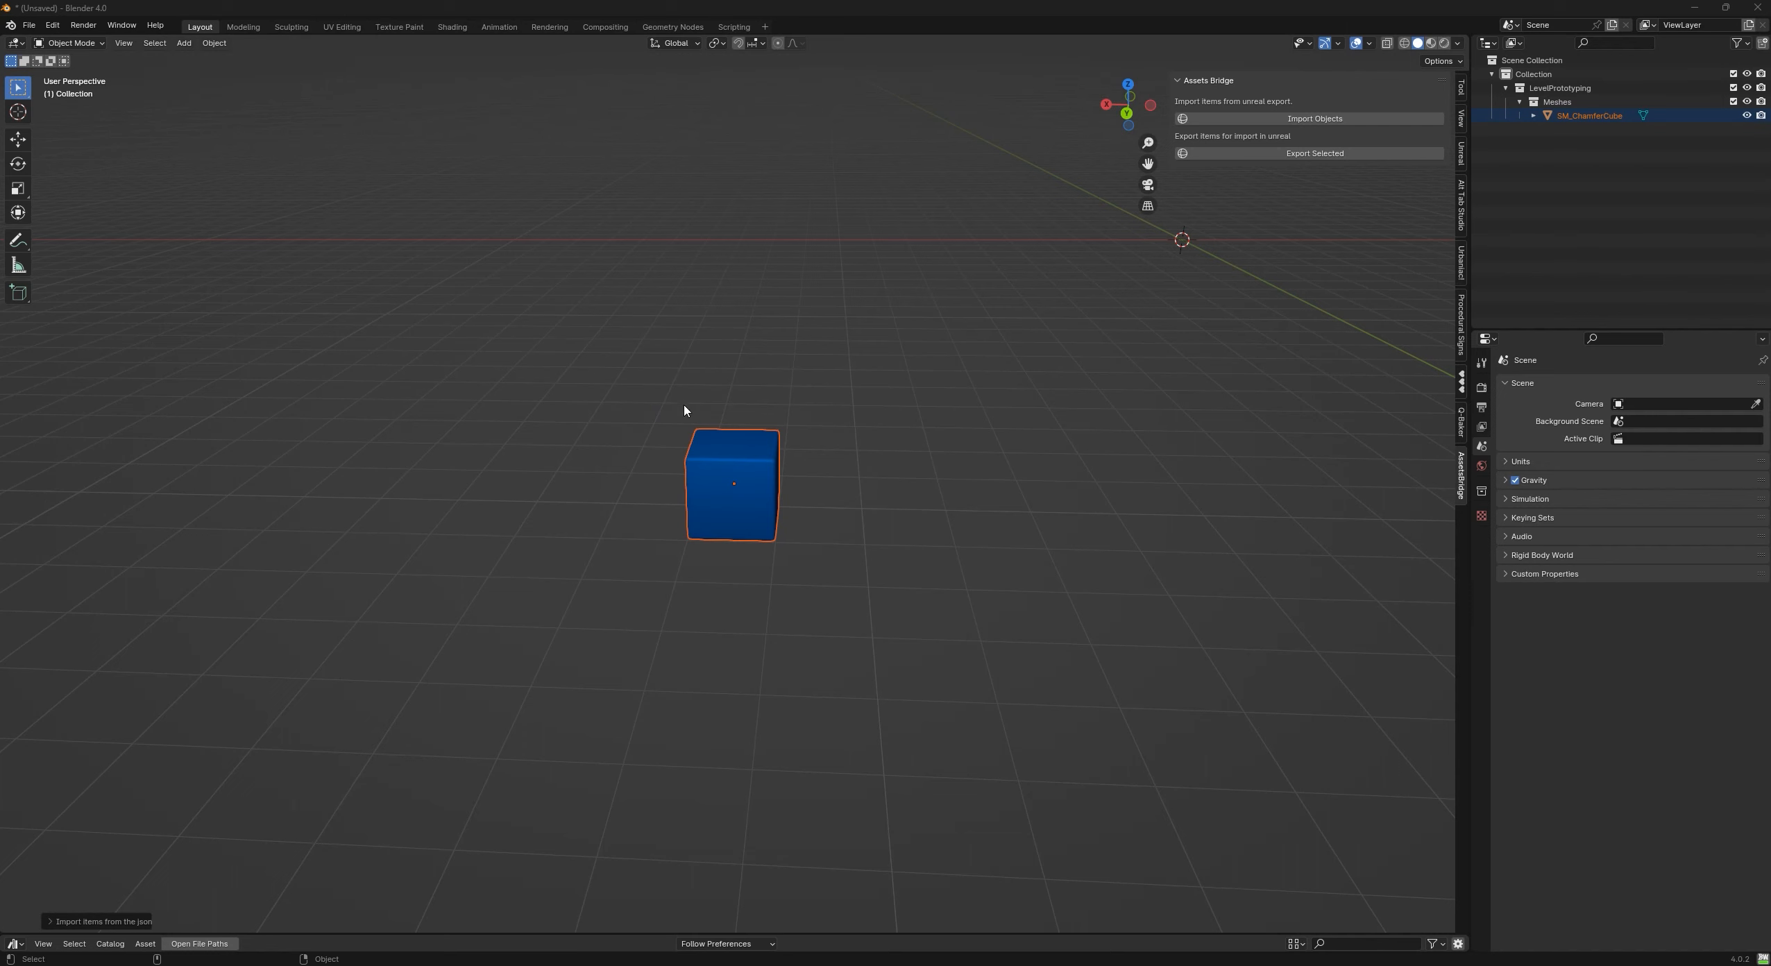
- Enter Edit Mode on SM_ChamferCube with none of its geometry selected
click(750, 503)
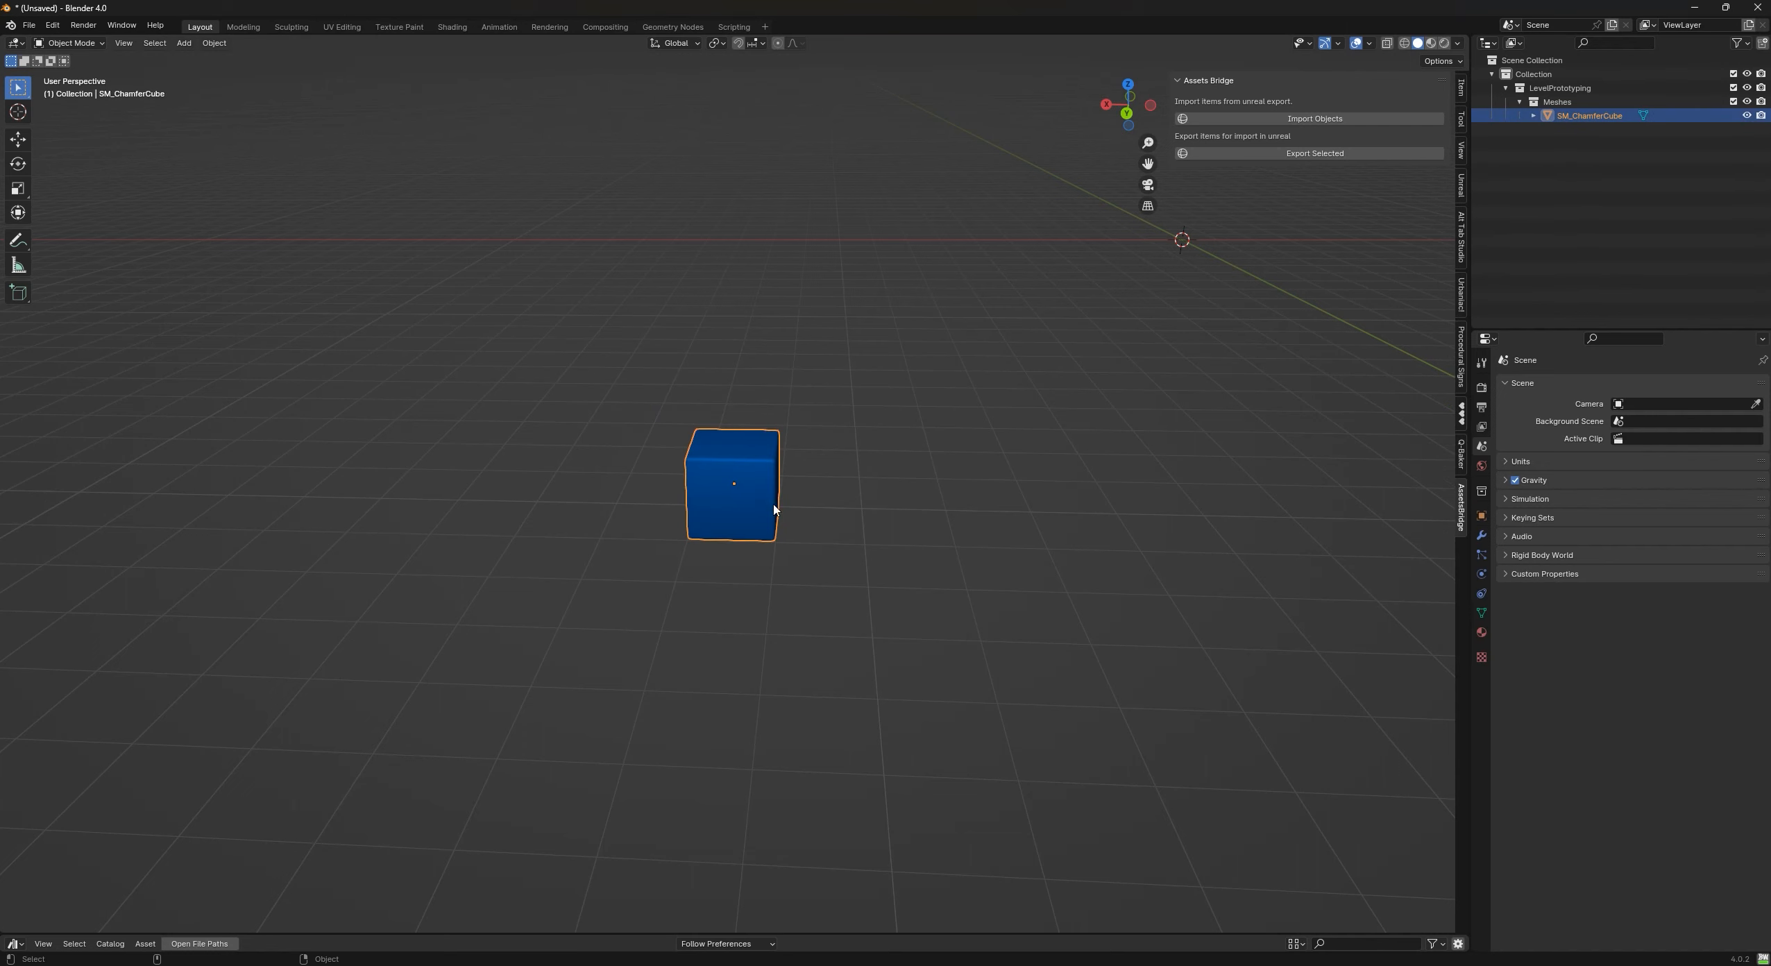
scroll(798, 547, up, 10)
middle_drag(1117, 534, 1055, 511)
key(Tab)
key(alt+a)
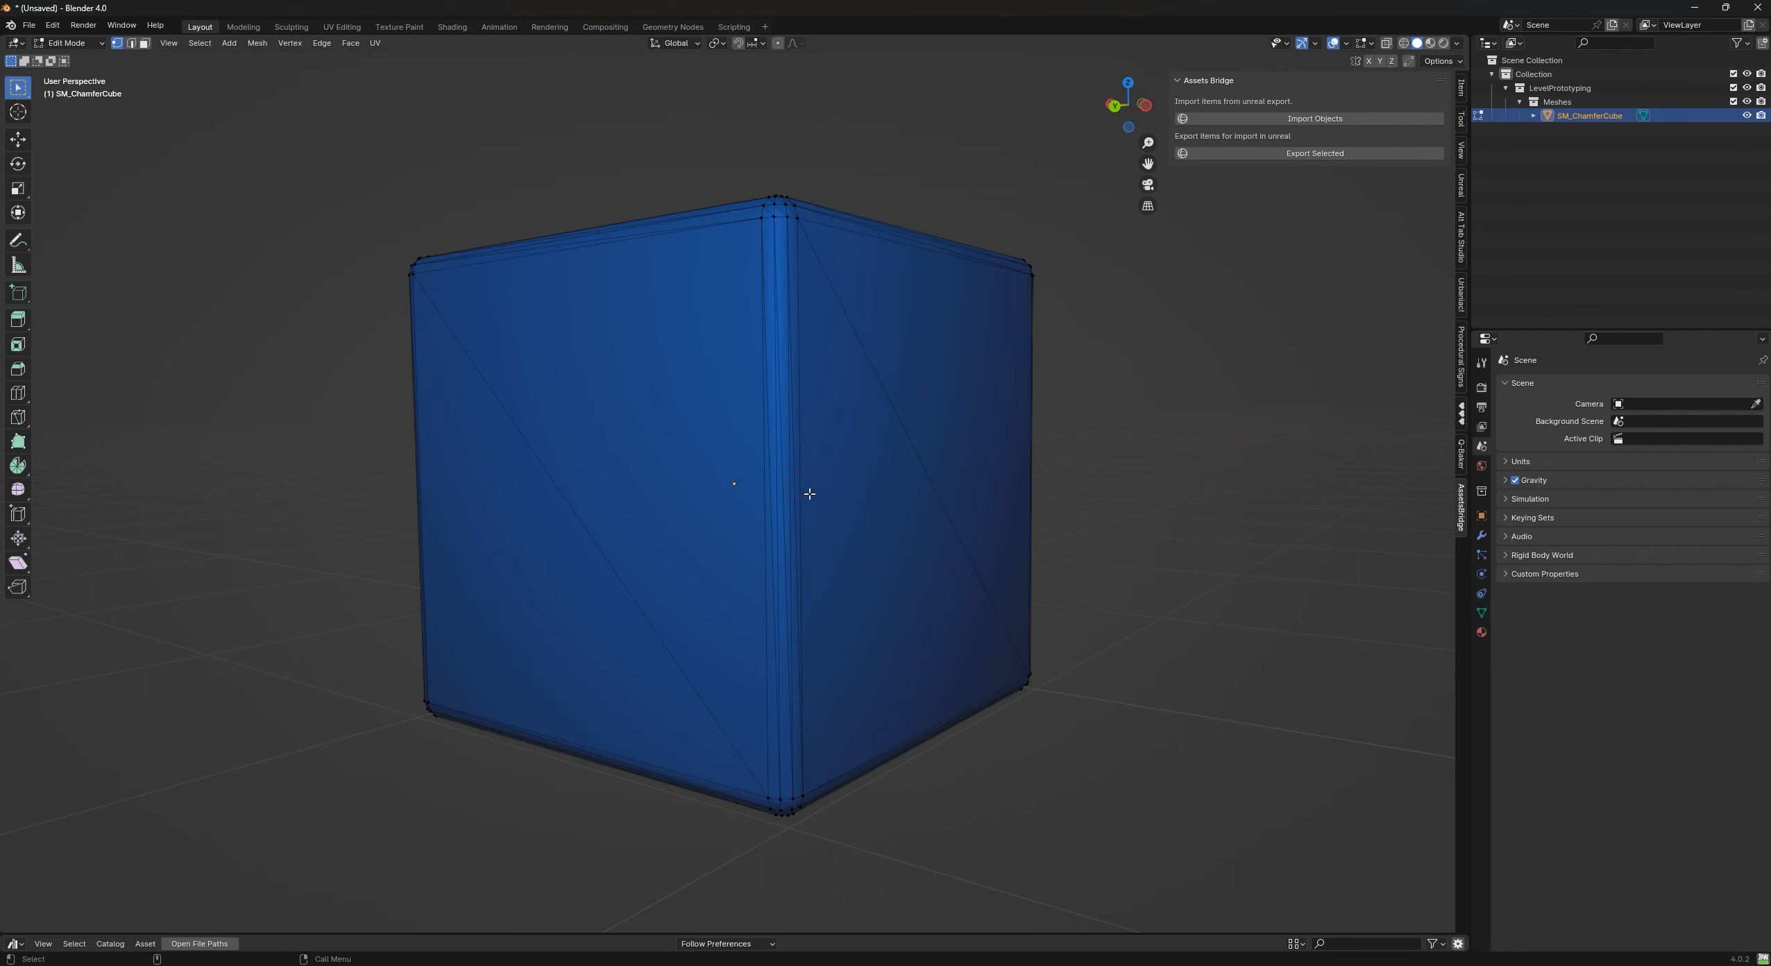
- Try to add a loop cut to the side of SM_ChamferCube
key(2)
key(ctrl+r)
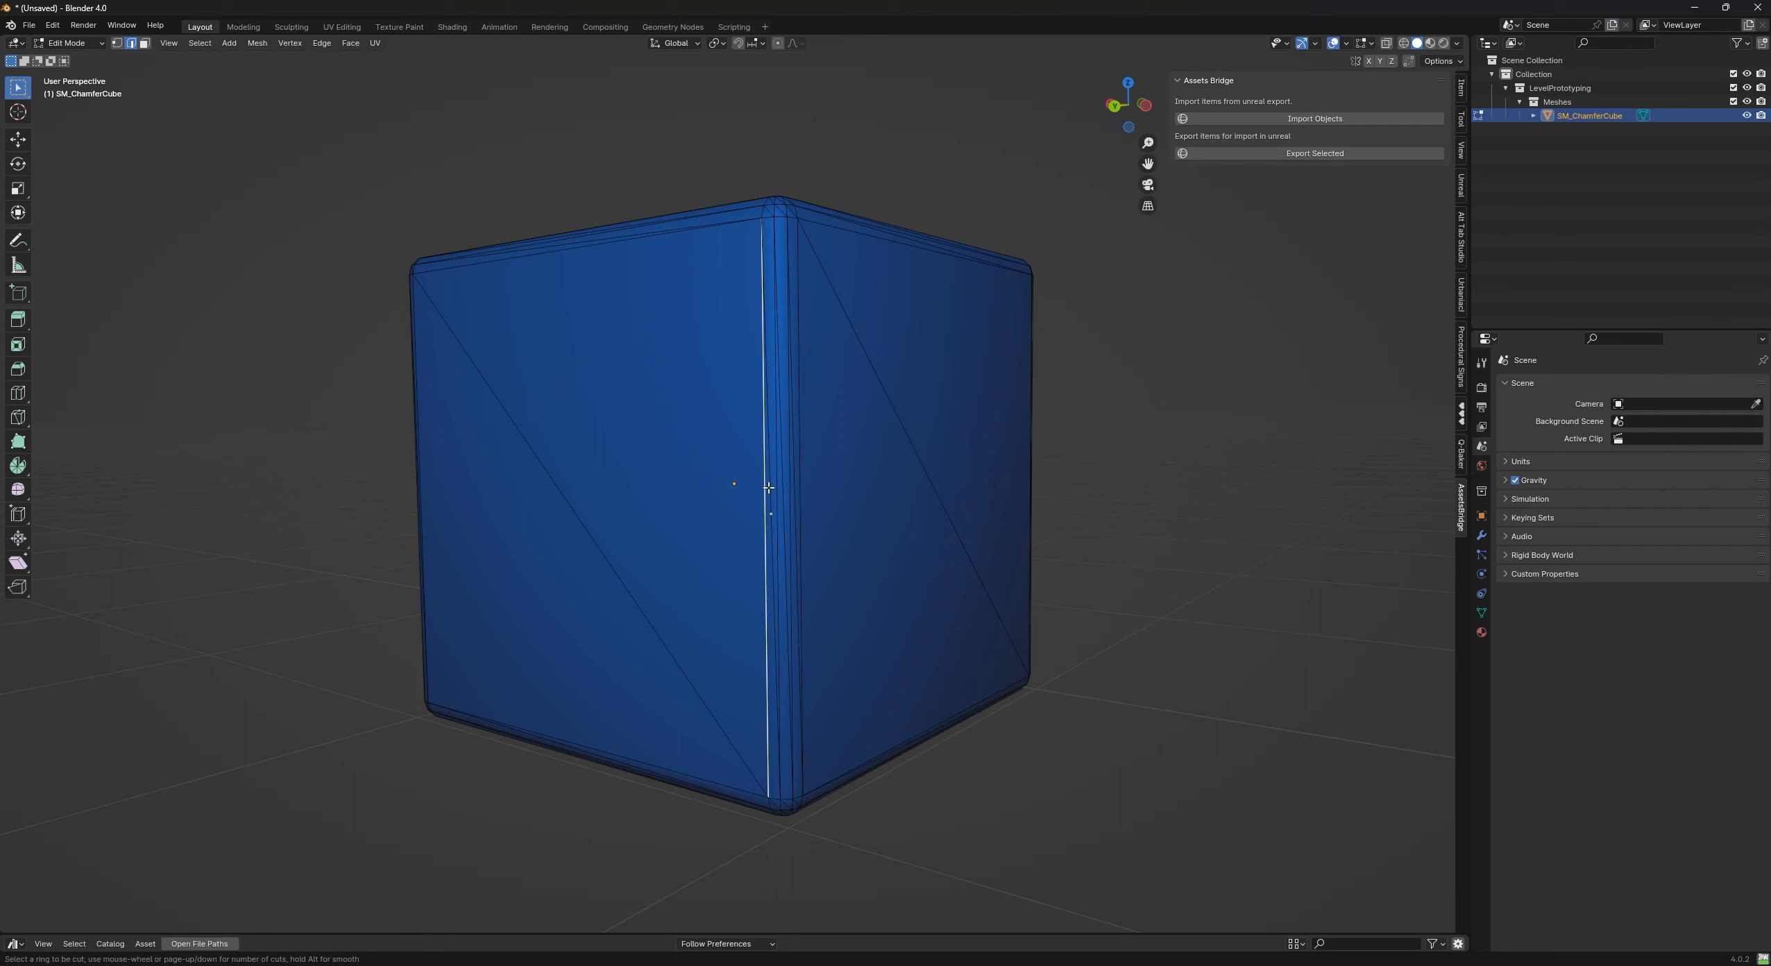
click(227, 443)
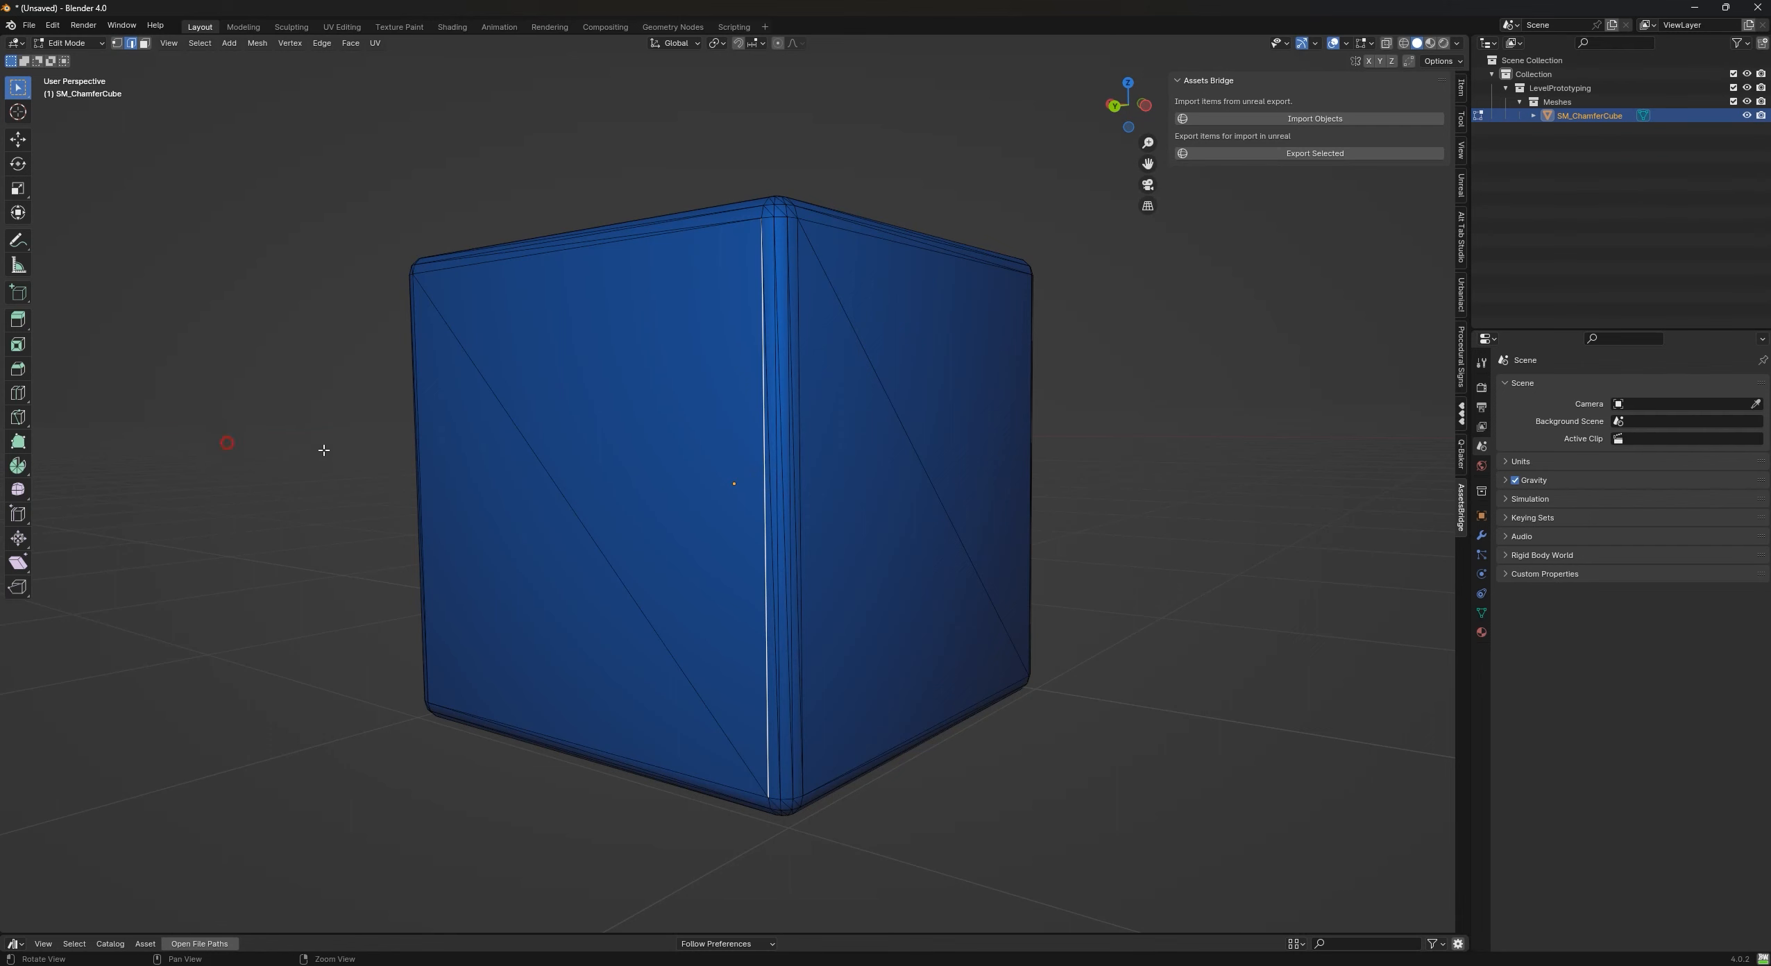
middle_drag(330, 453, 493, 381)
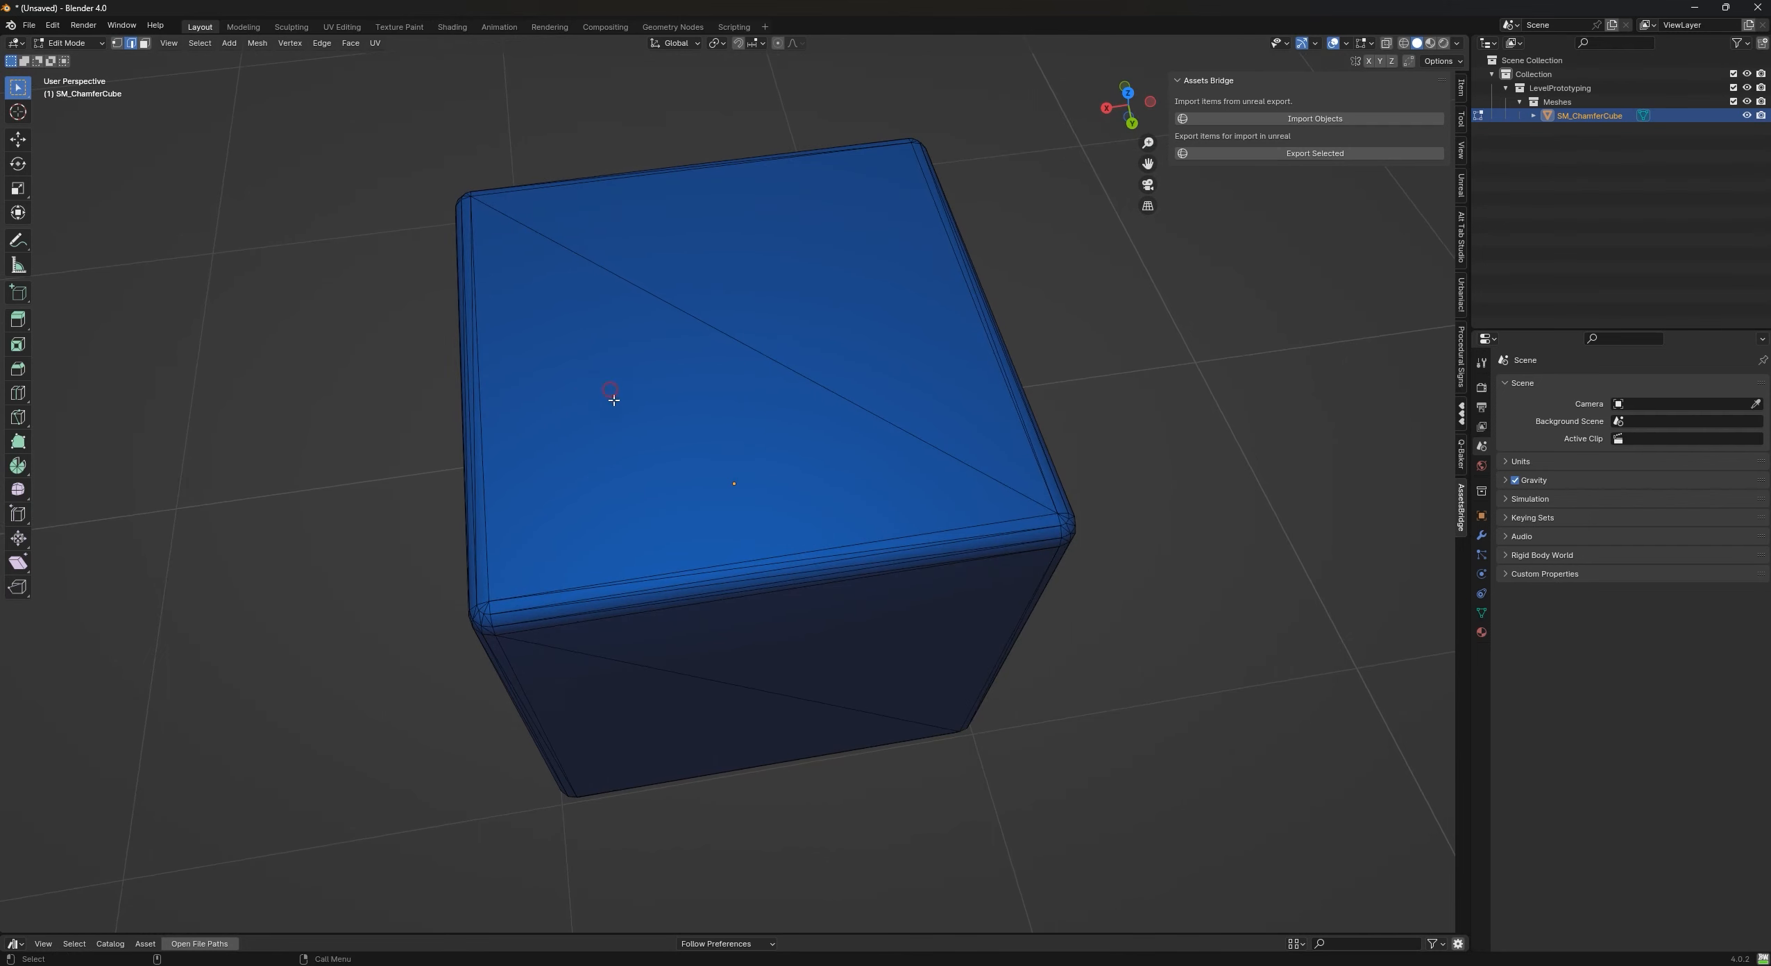
- Inset the flat faces on the top and two adjacent sides of SM_ChamferCube
key(3)
click(697, 467)
middle_drag(824, 647, 899, 436)
shift+click(846, 301)
middle_drag(806, 763, 653, 565)
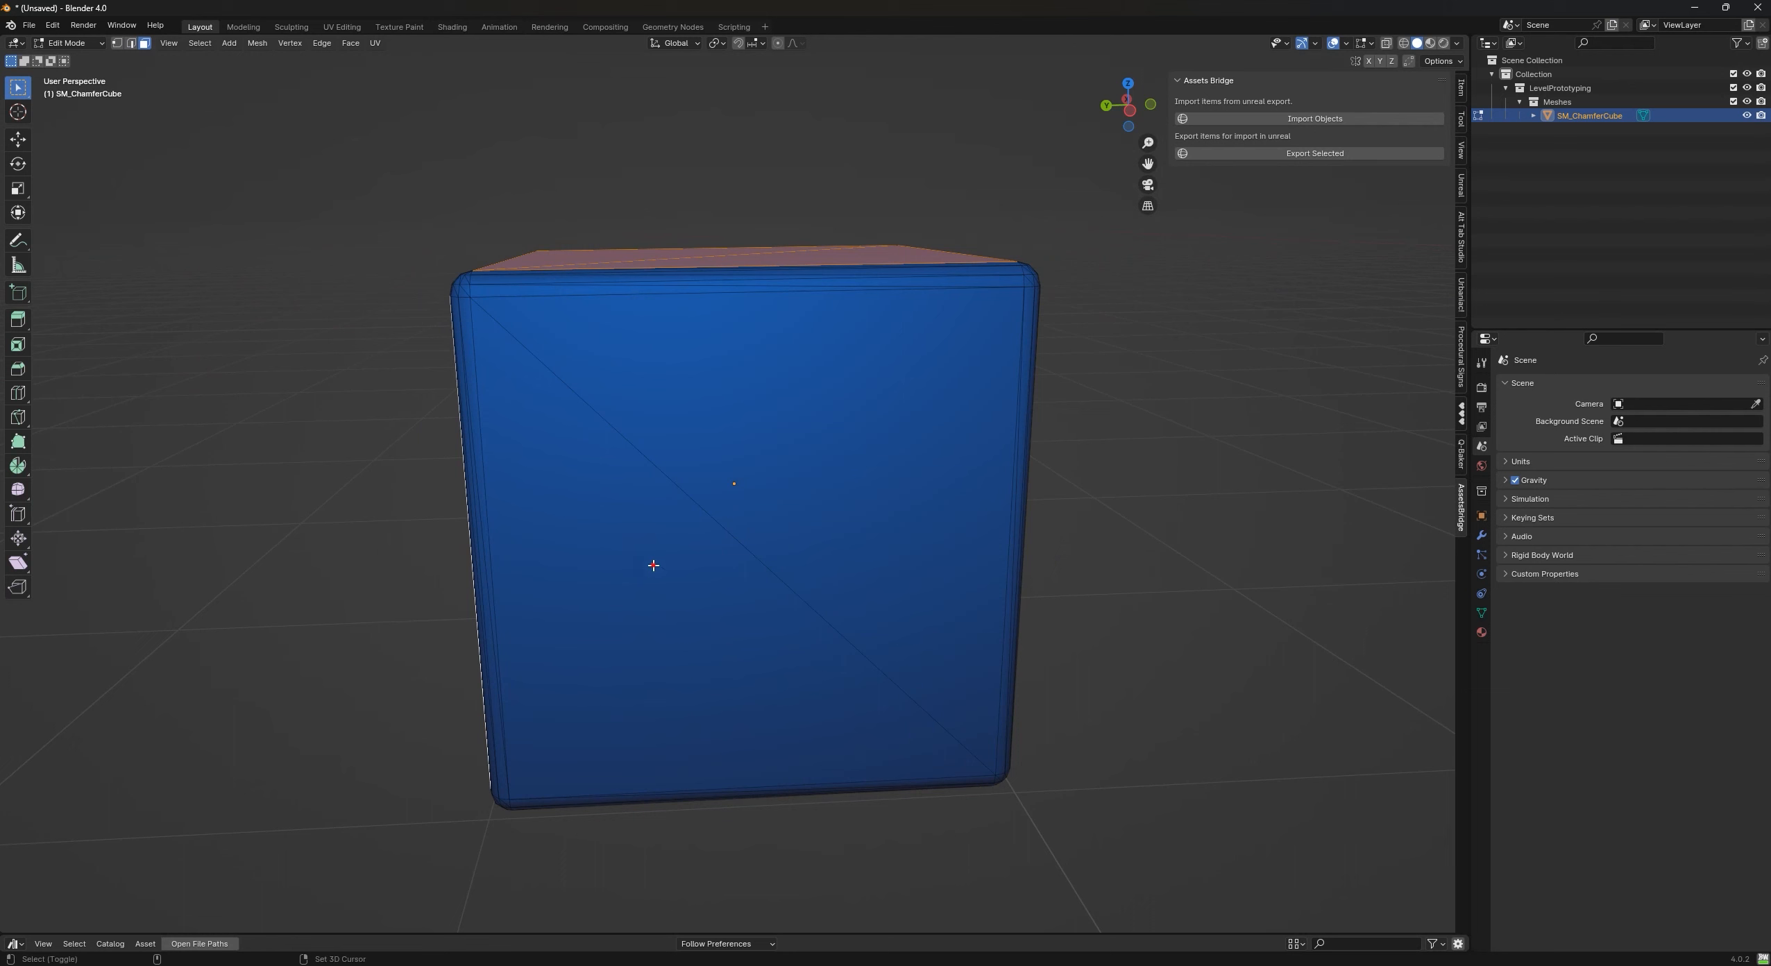
shift+click(753, 470)
shift+click(660, 586)
middle_drag(901, 565, 1061, 562)
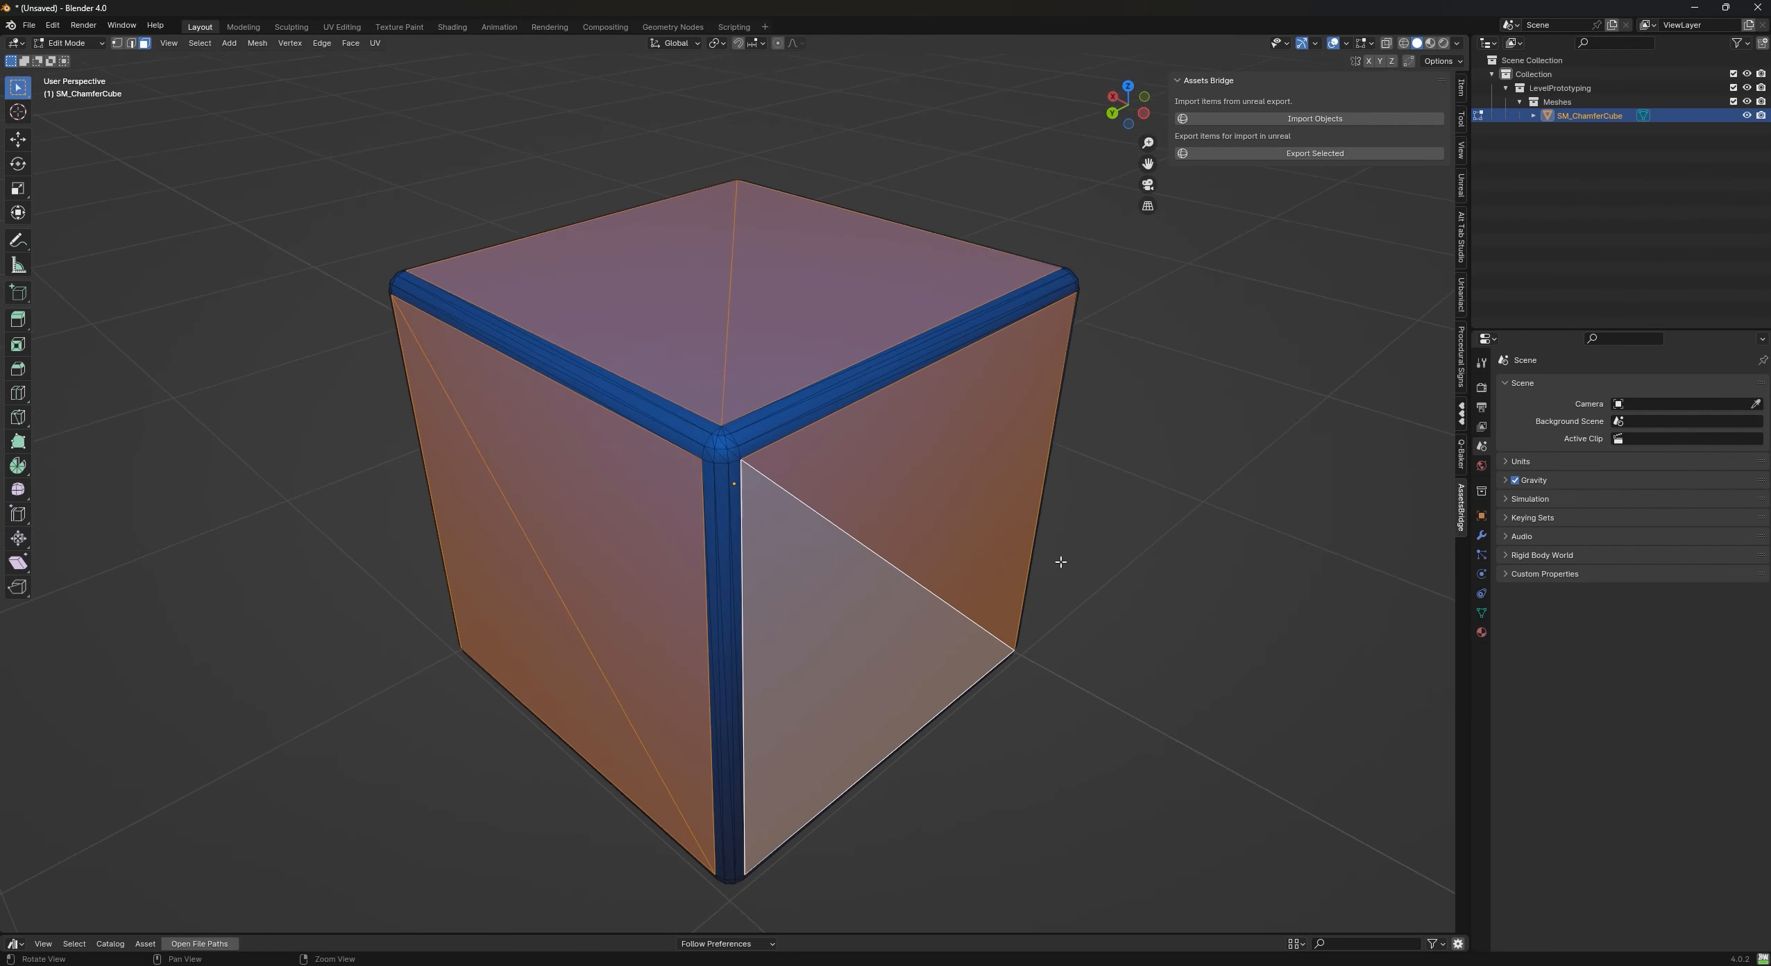
key(i)
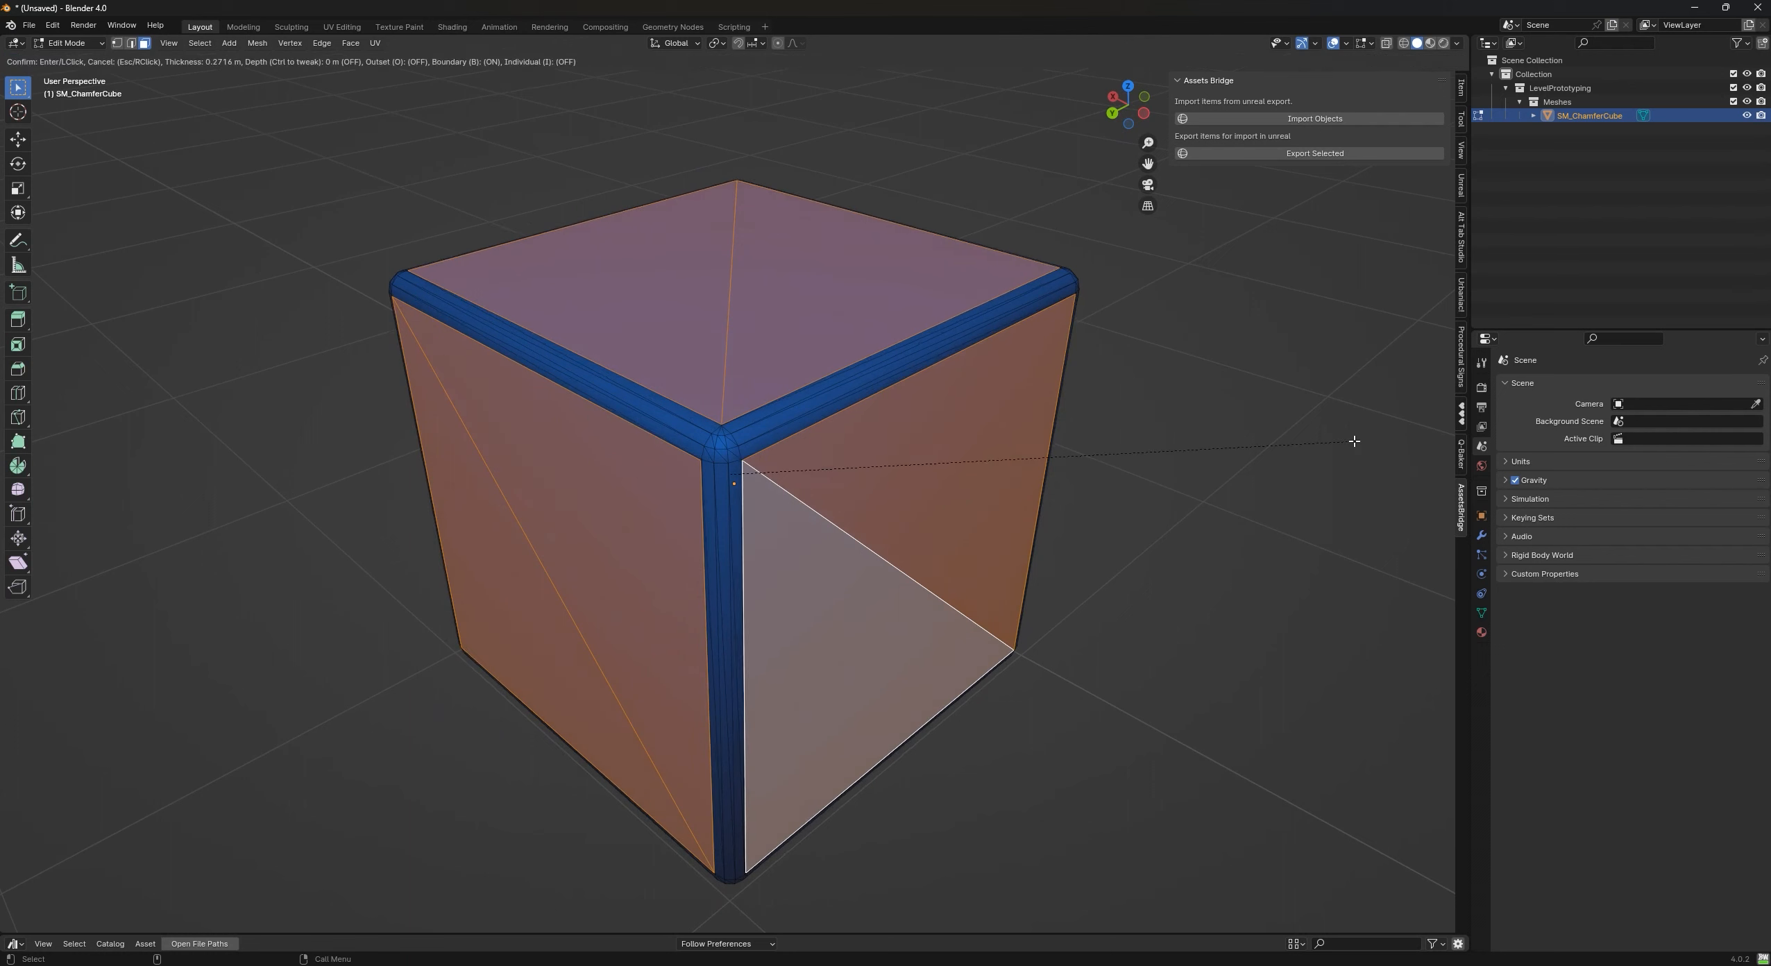
click(1312, 447)
- Extrude both triangles of the cube's right-hand inset side panel inward by about 0.07 m
key(e)
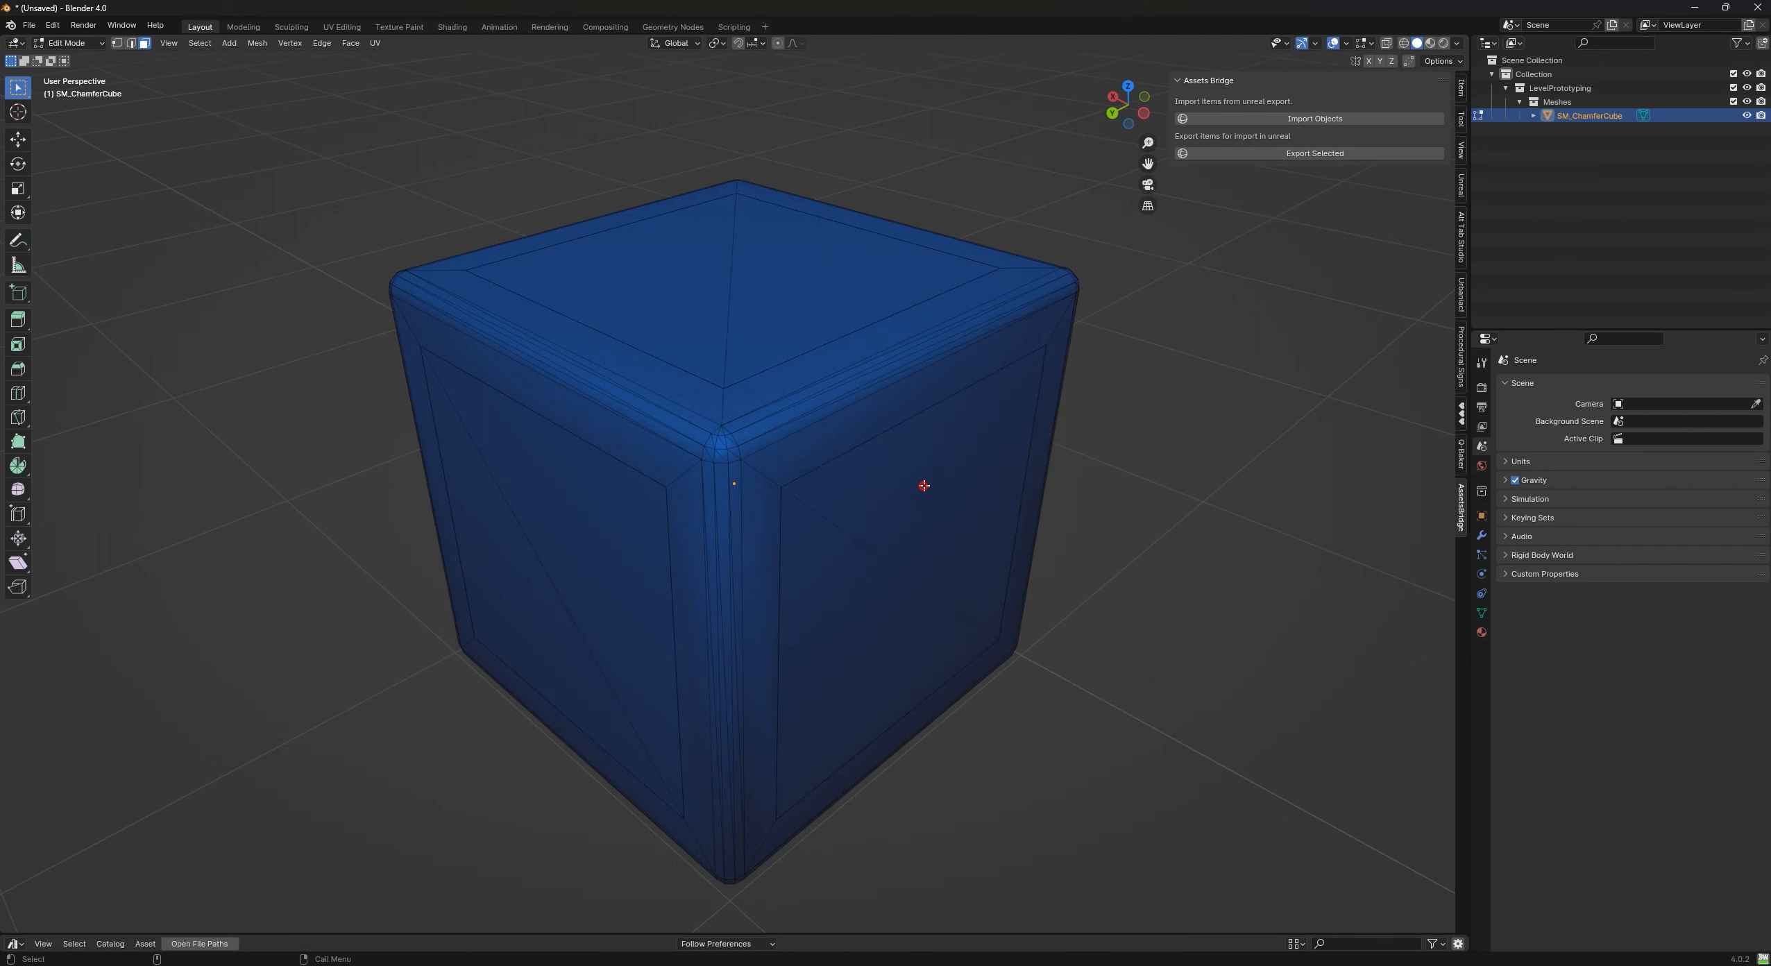
click(924, 486)
click(1278, 414)
click(912, 491)
shift+click(818, 596)
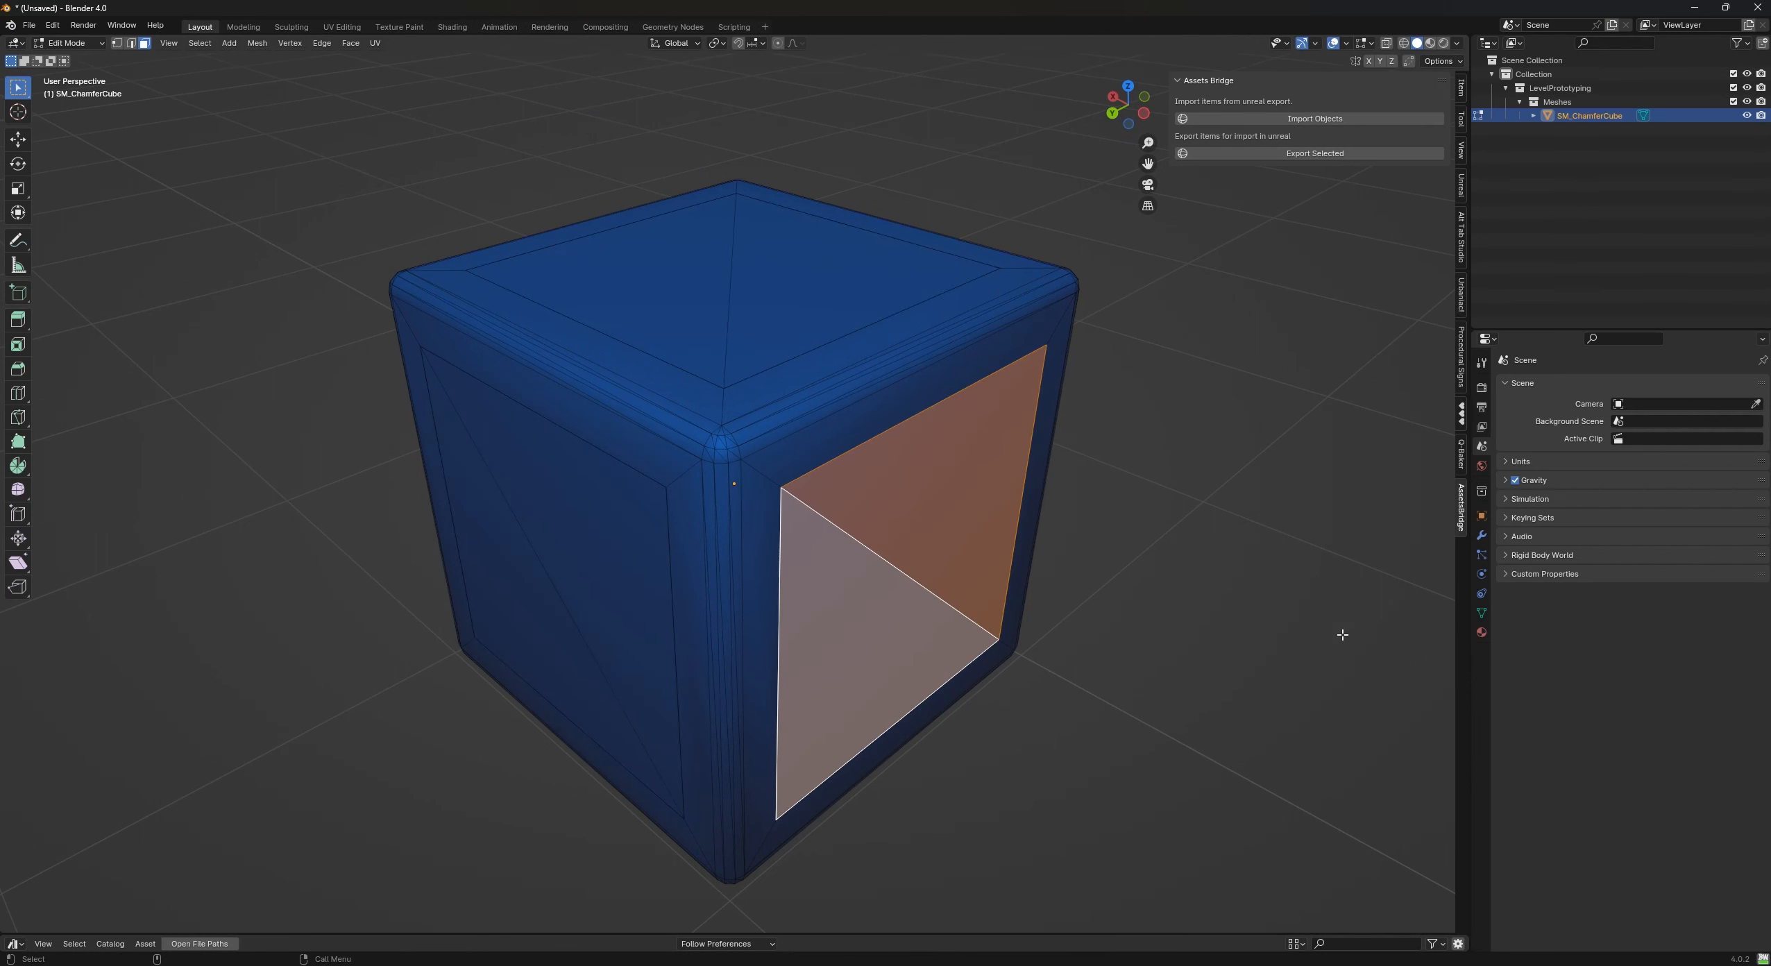
key(e)
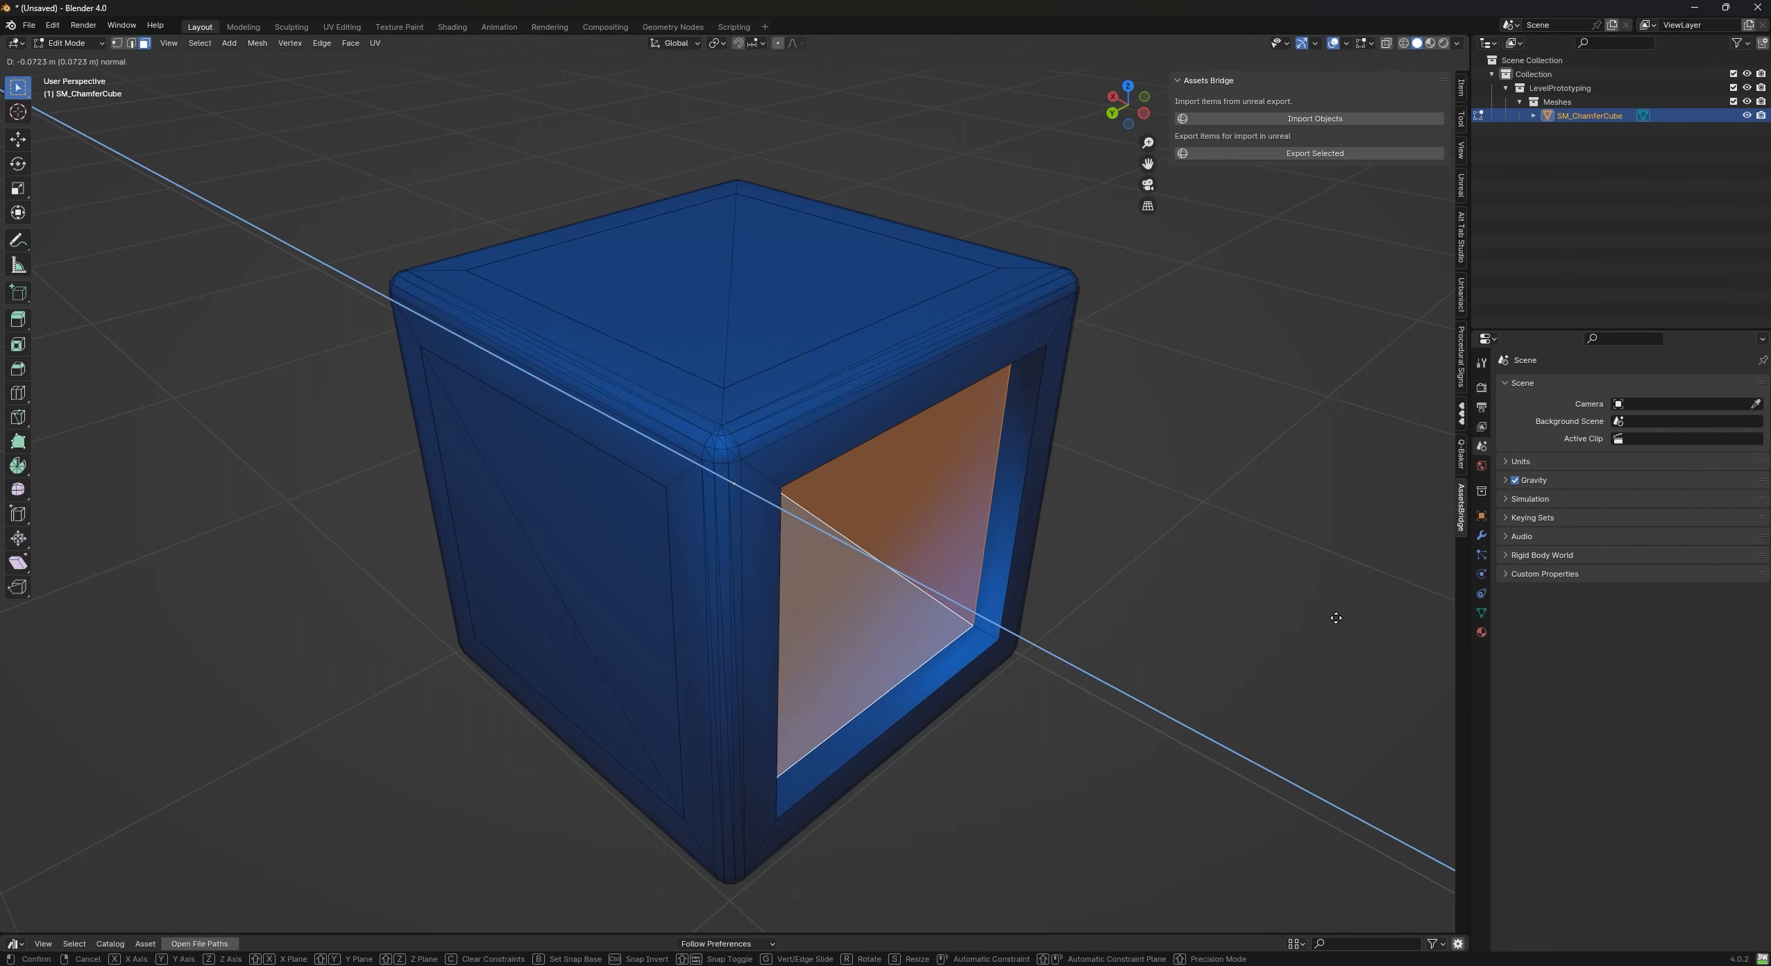
click(1340, 614)
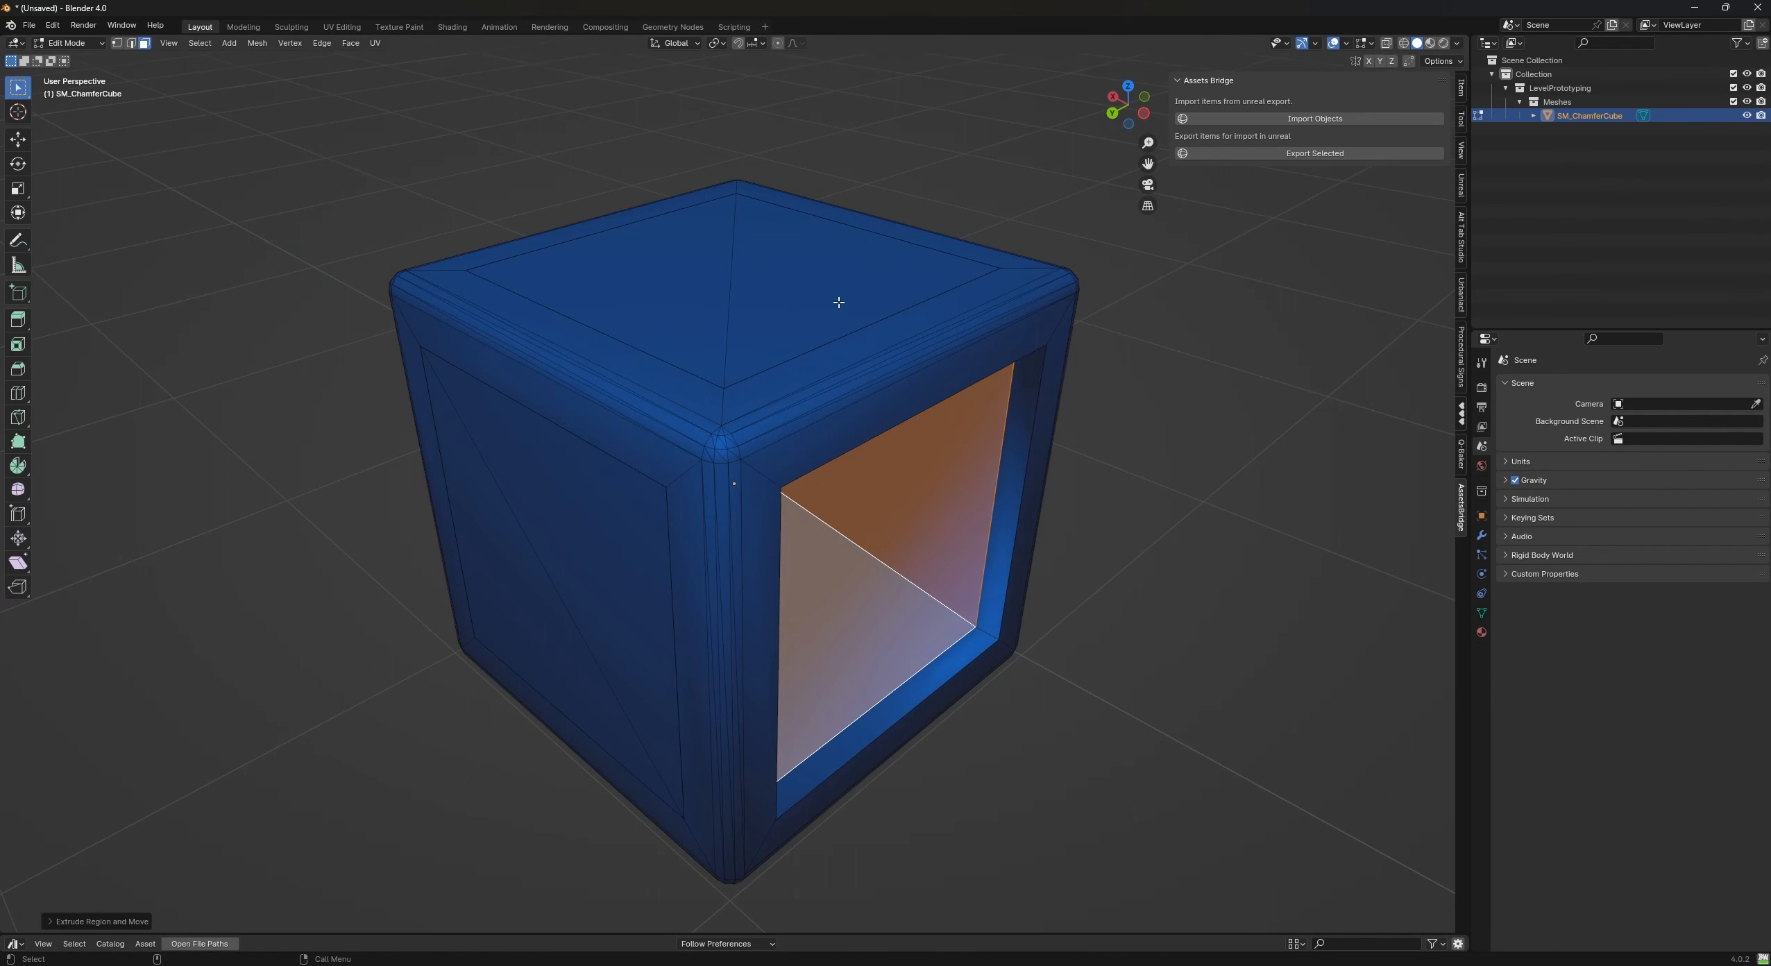
- Extrude both triangles of the cube's inset top panel upward by about 0.12 m
click(737, 263)
shift+click(633, 266)
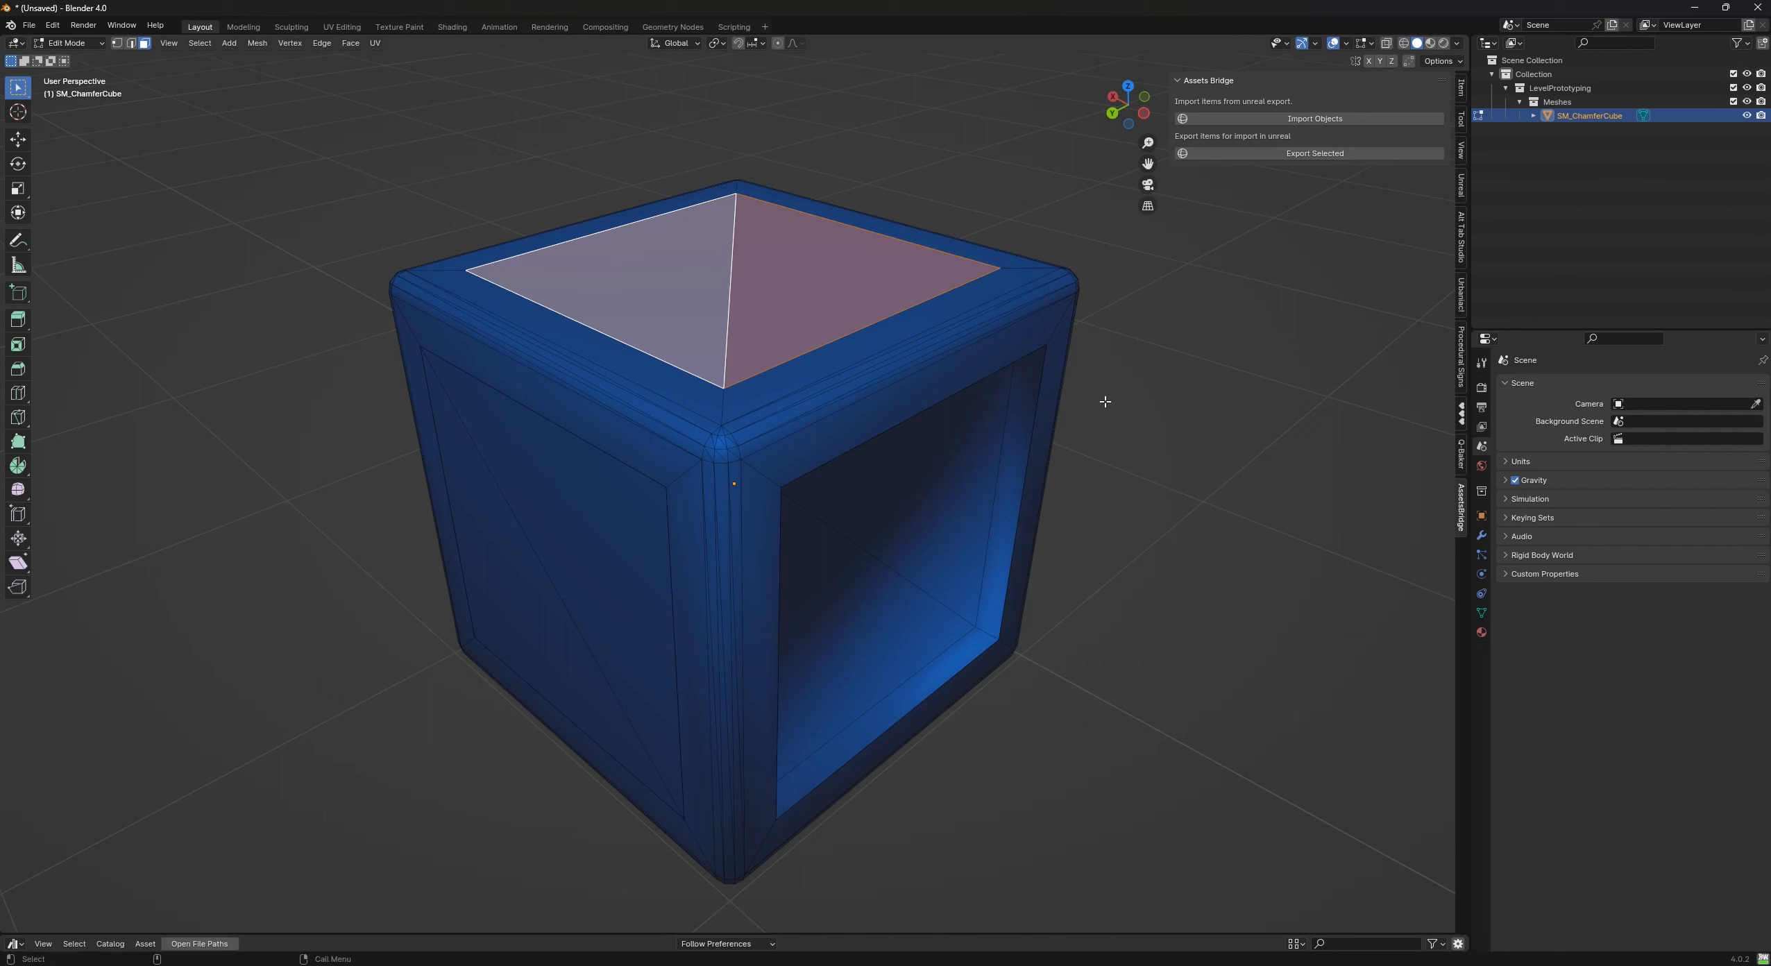
key(e)
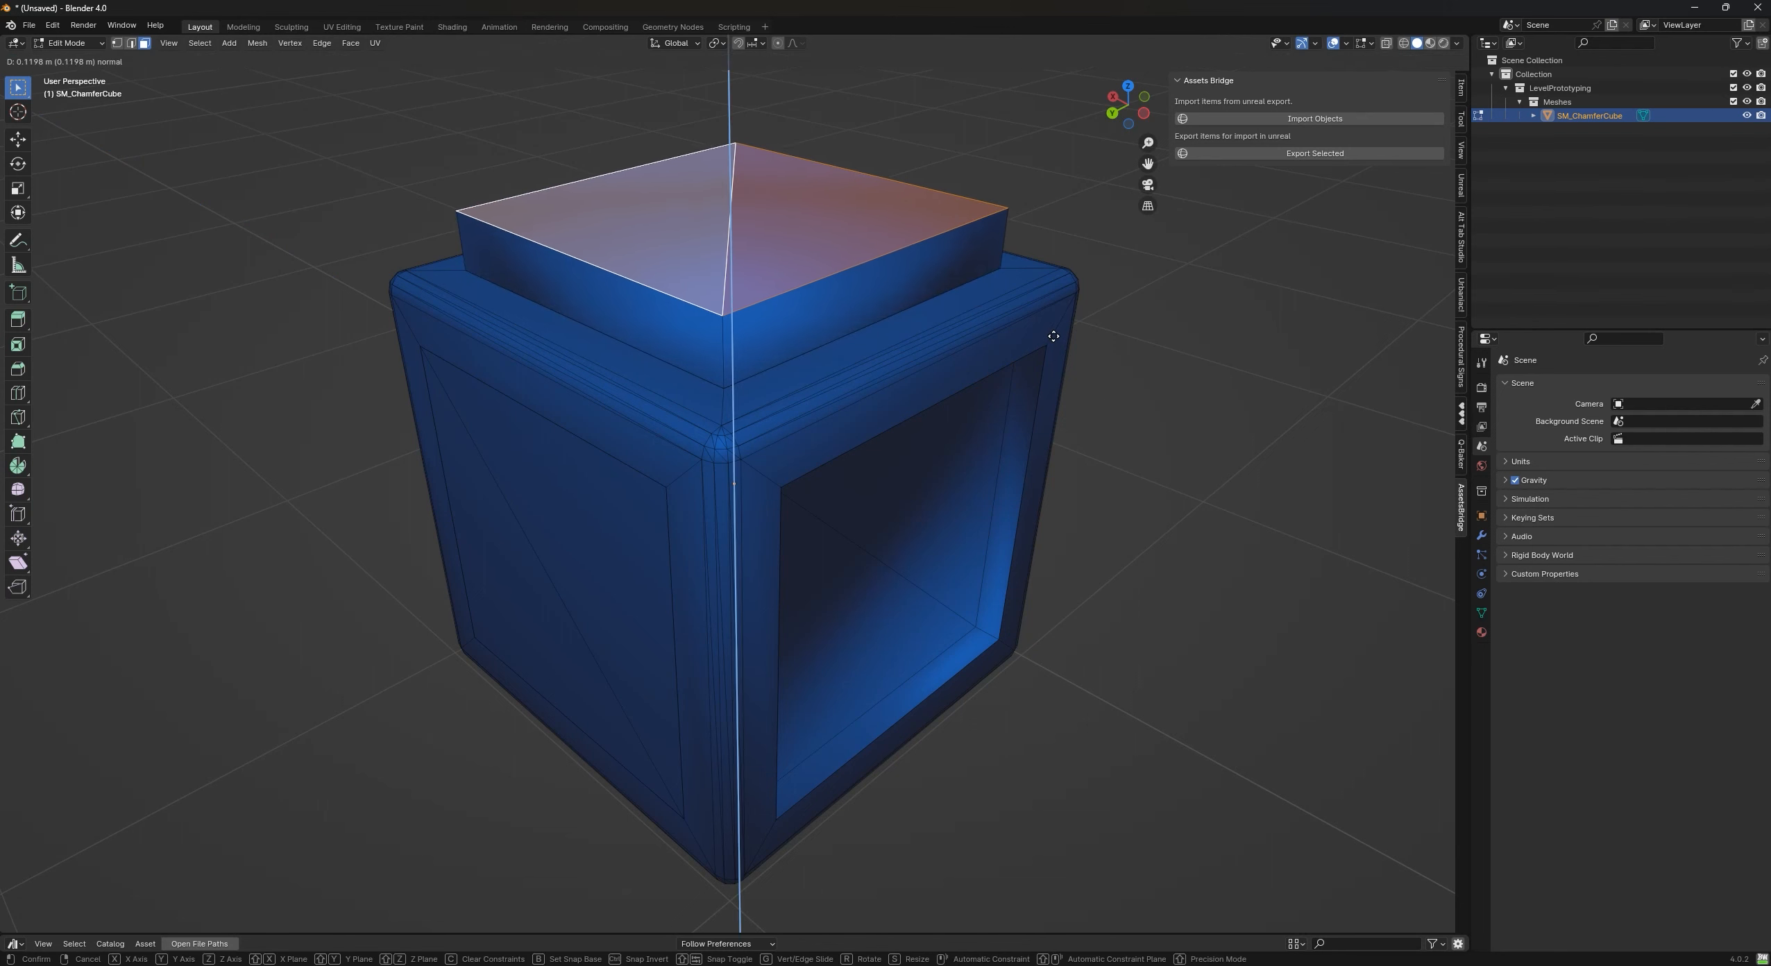
click(1052, 332)
- Extrude both triangles of the cube's left-hand inset side panel slightly inward
click(629, 580)
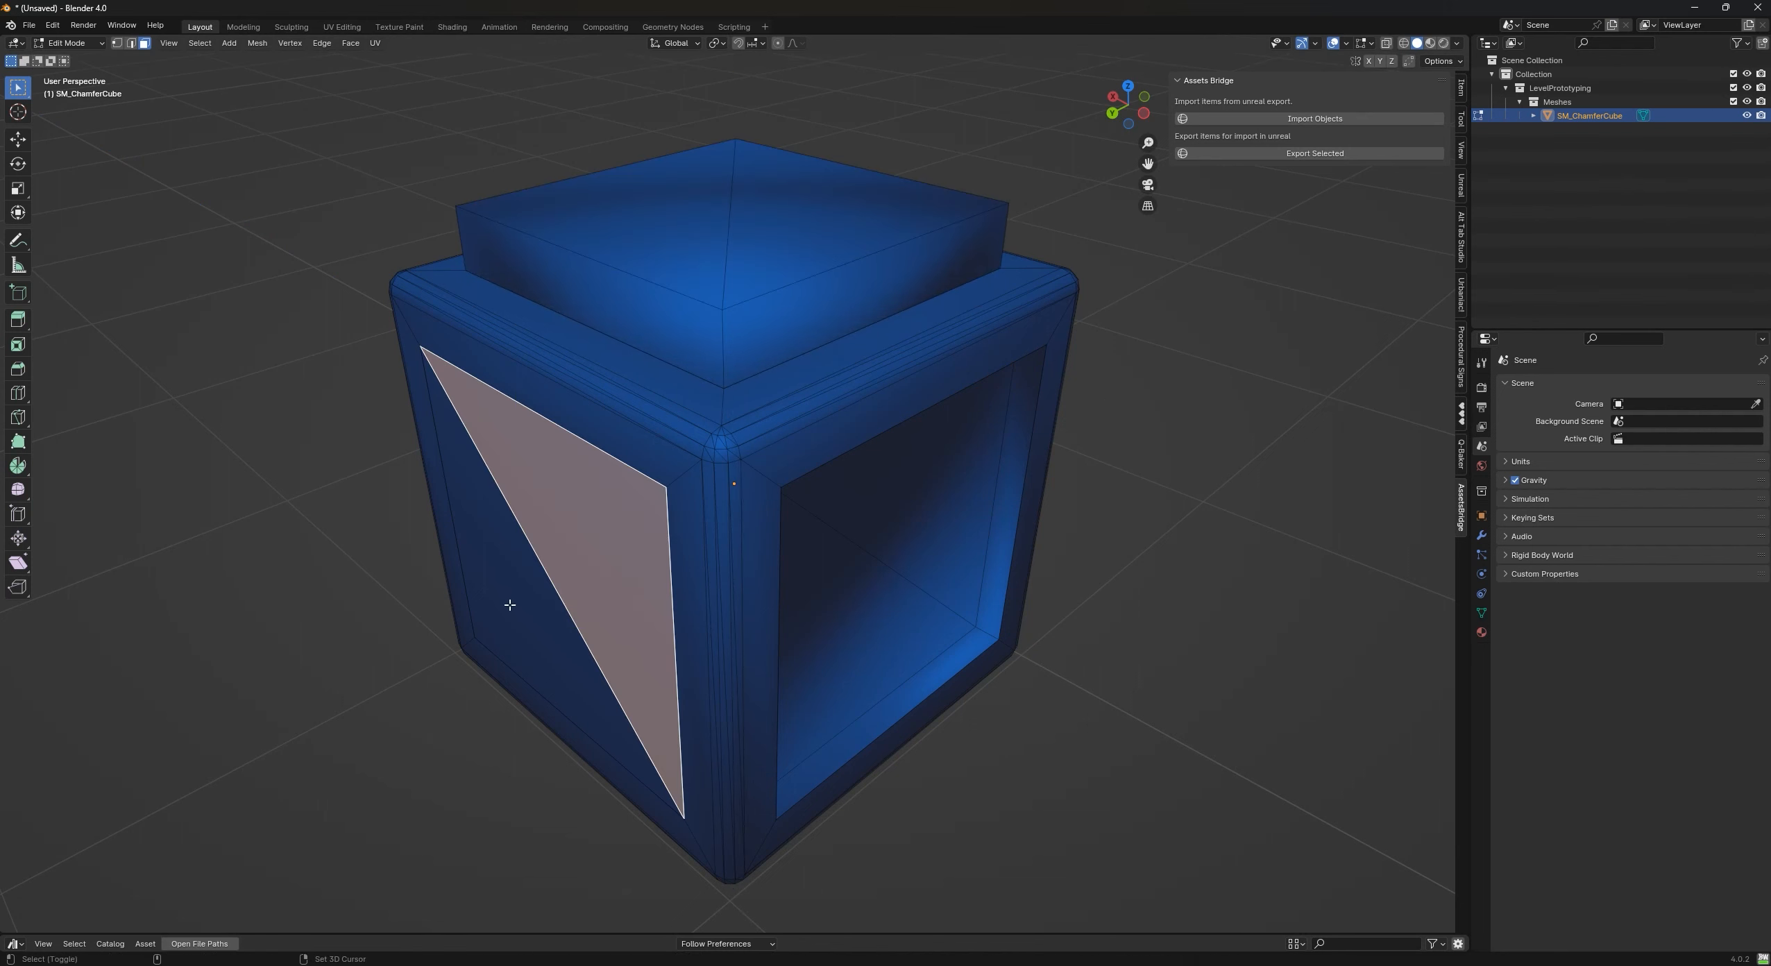
shift+click(505, 605)
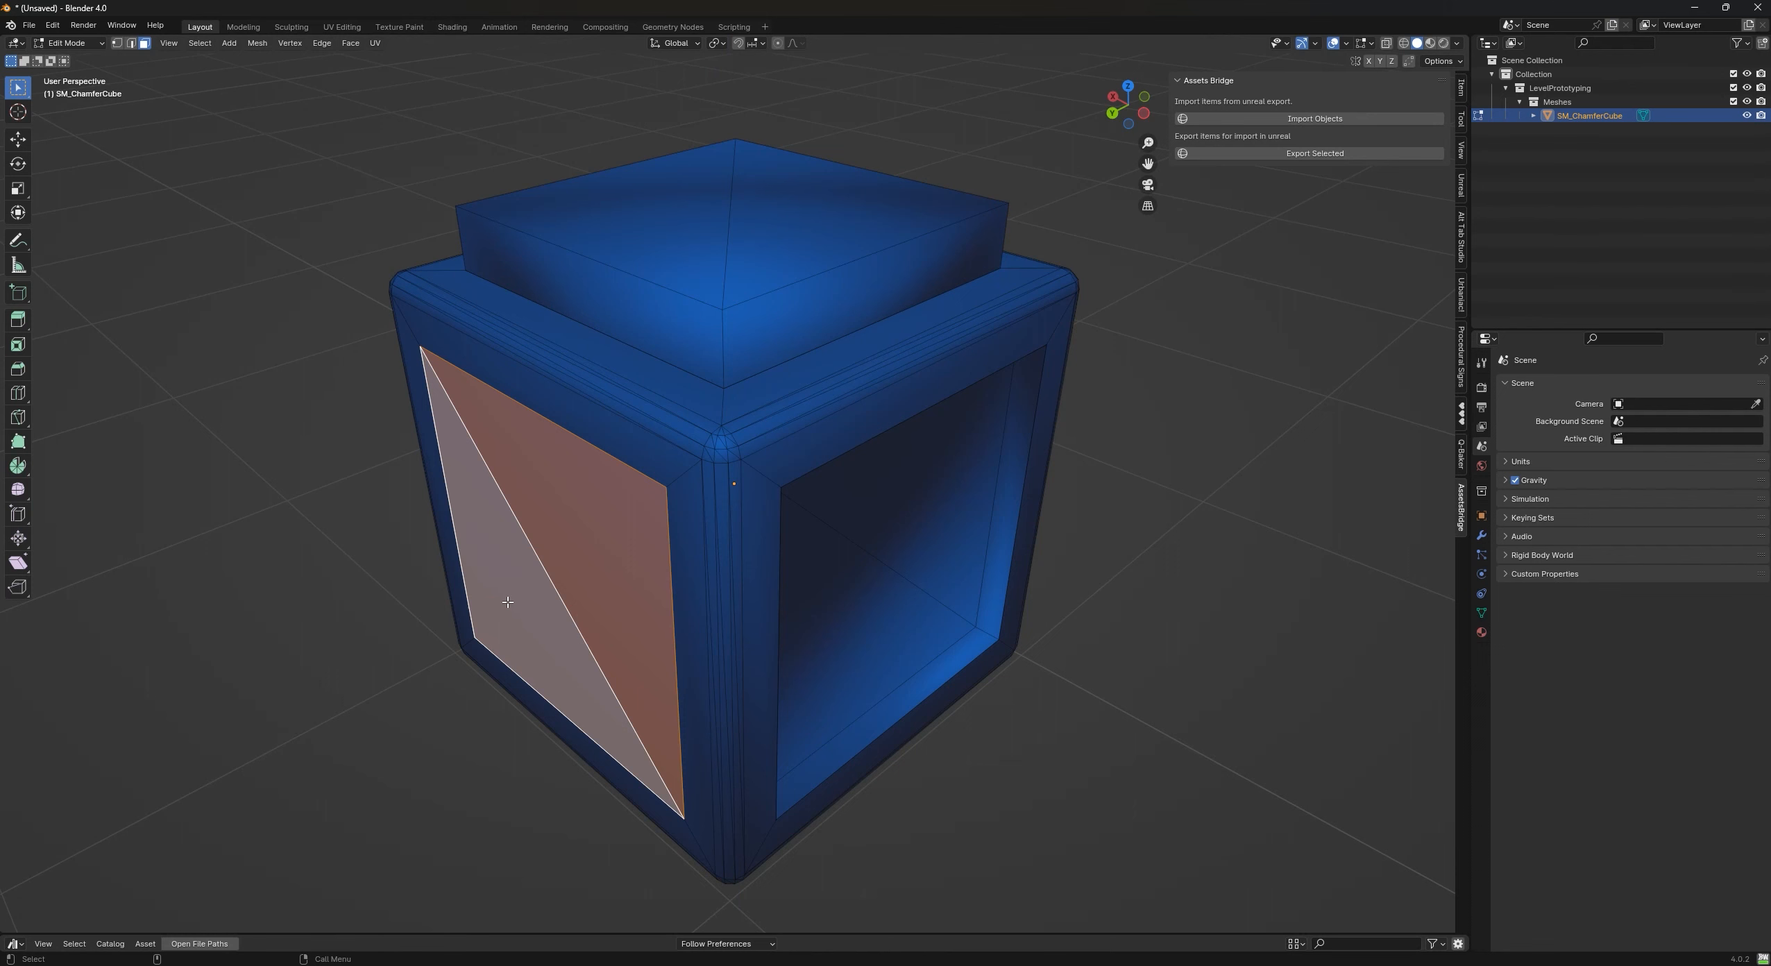
key(e)
click(521, 595)
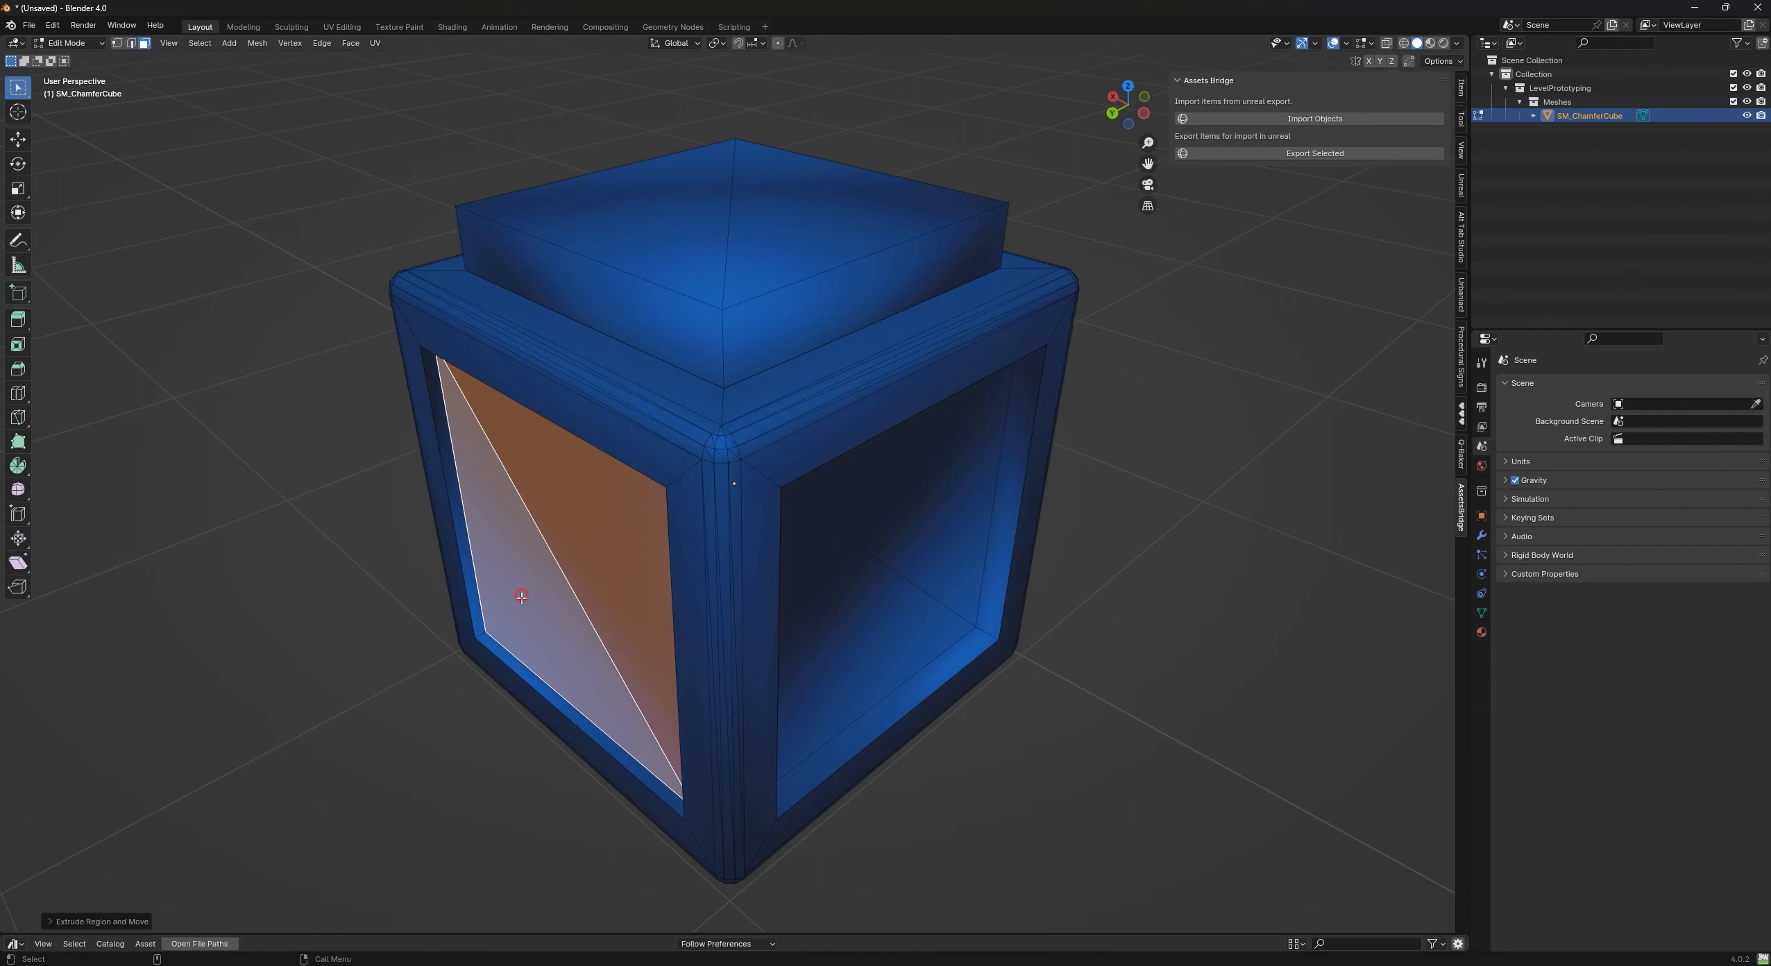
middle_drag(1036, 727, 1073, 715)
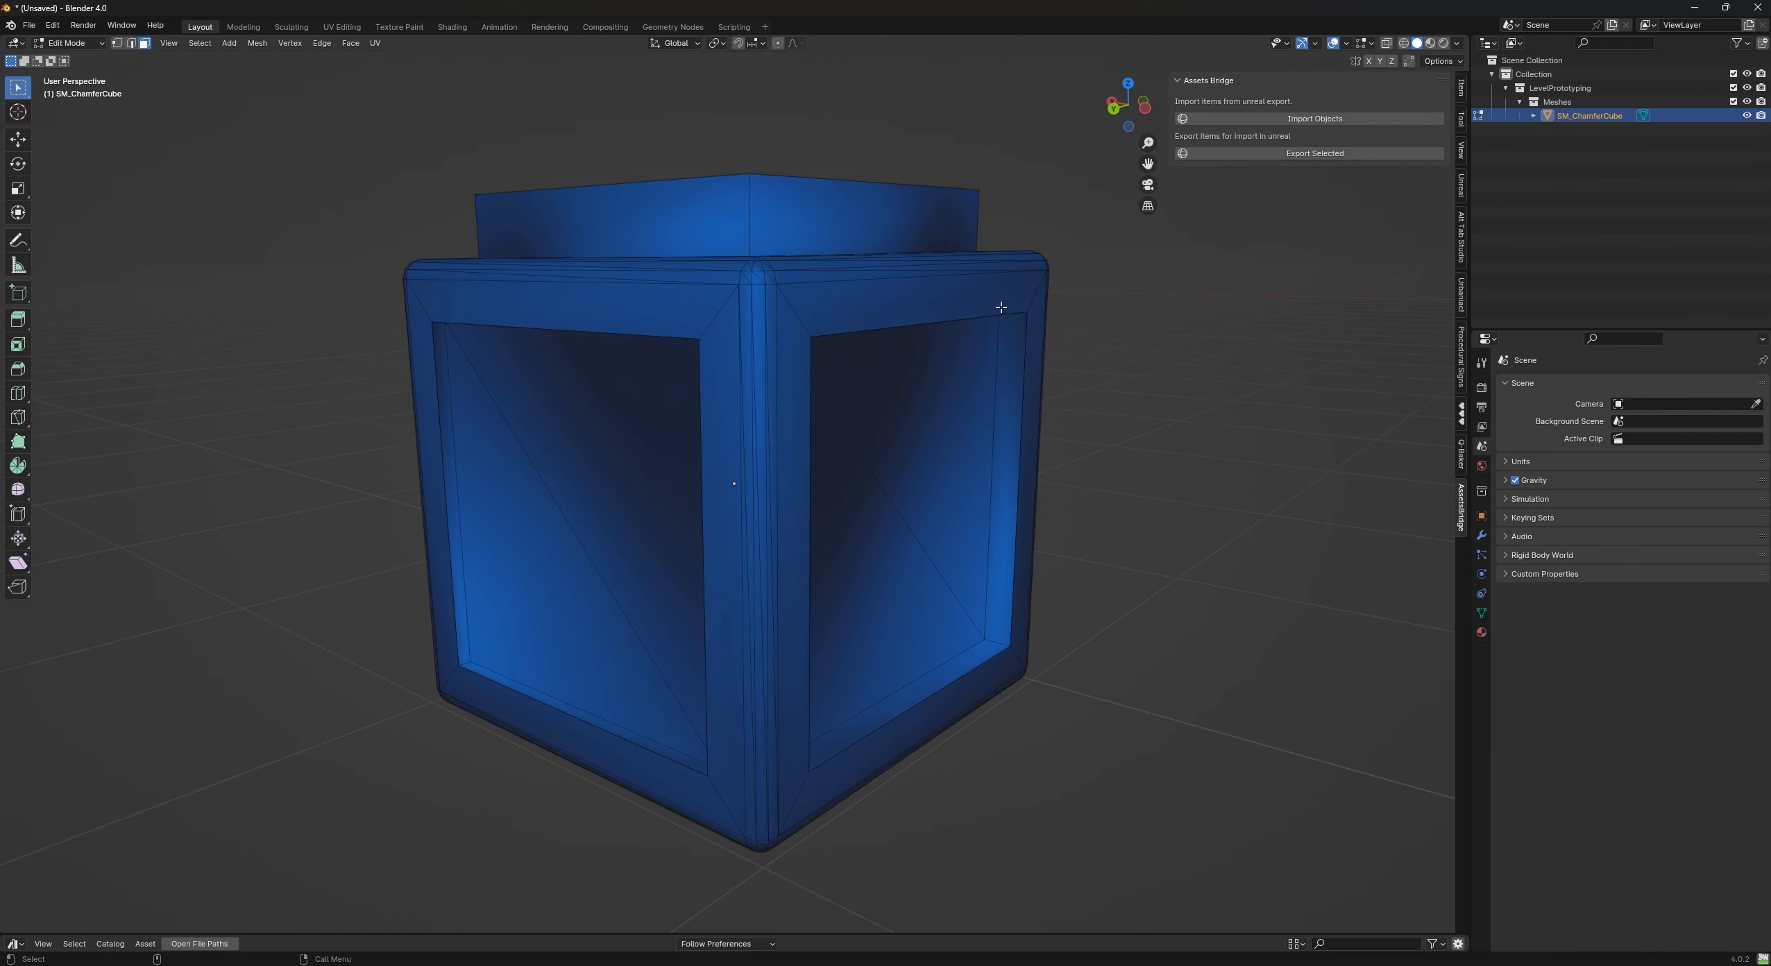
middle_drag(1155, 386, 976, 475)
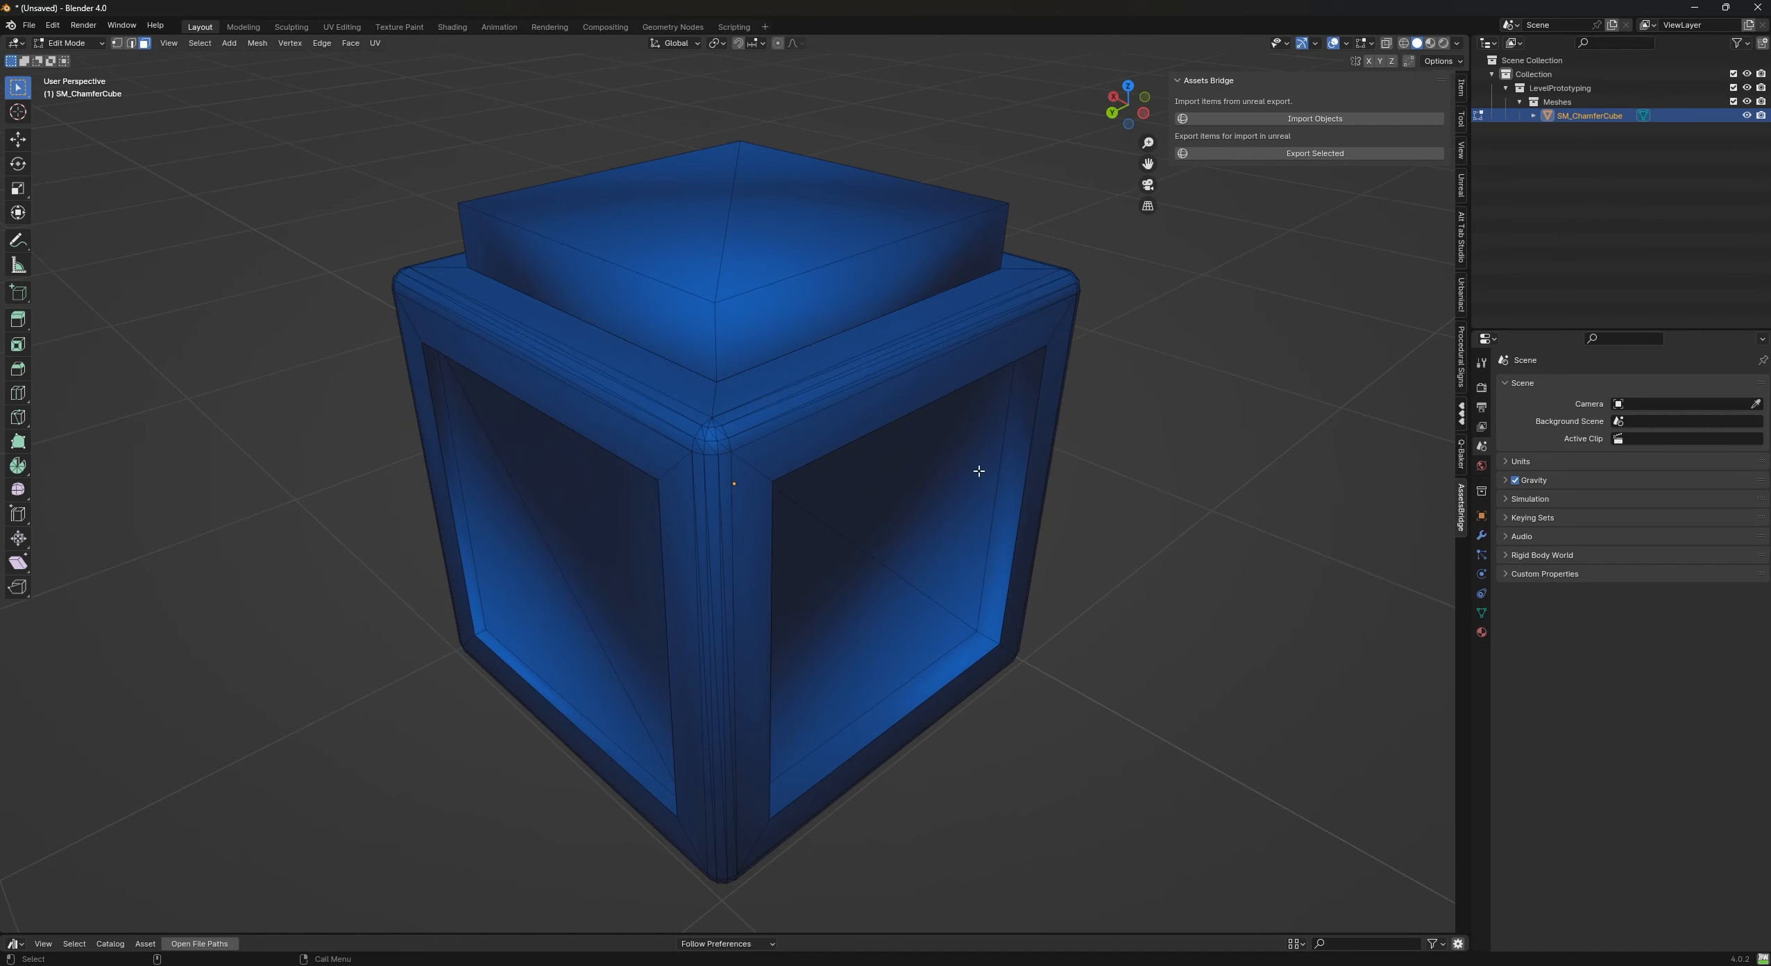
- Unwrap all of SM_ChamferCube's UVs in the UV Editing workspace
key(a)
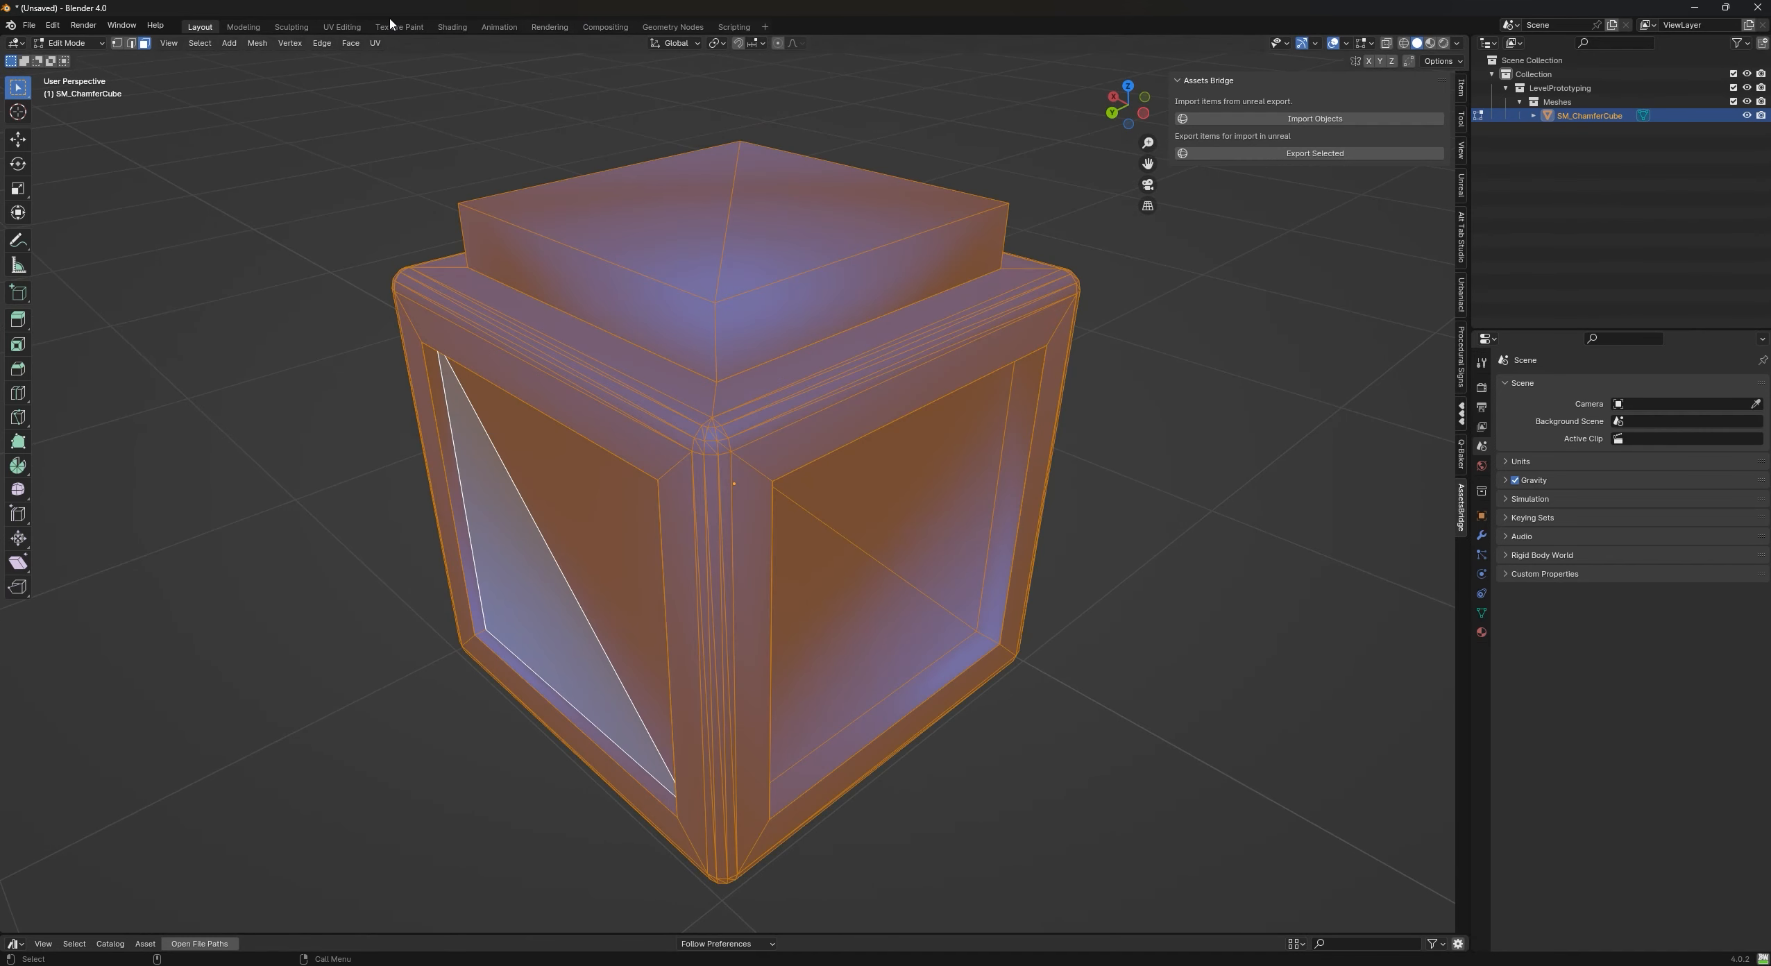
click(342, 26)
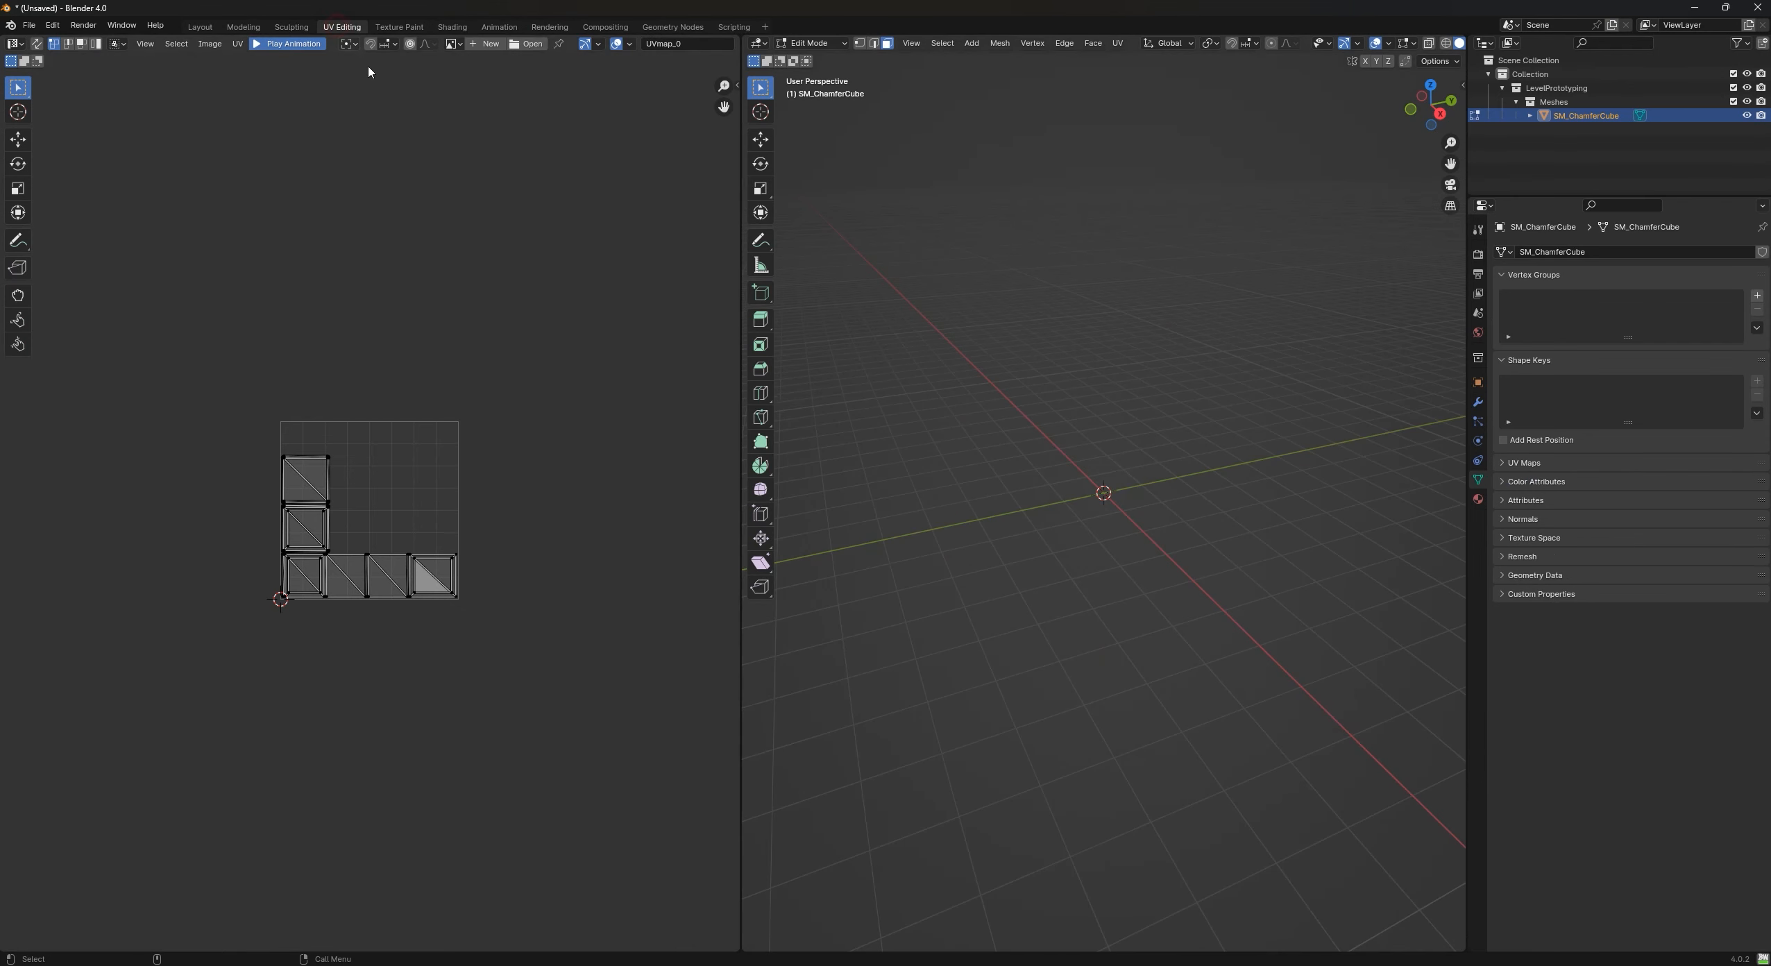
key(a)
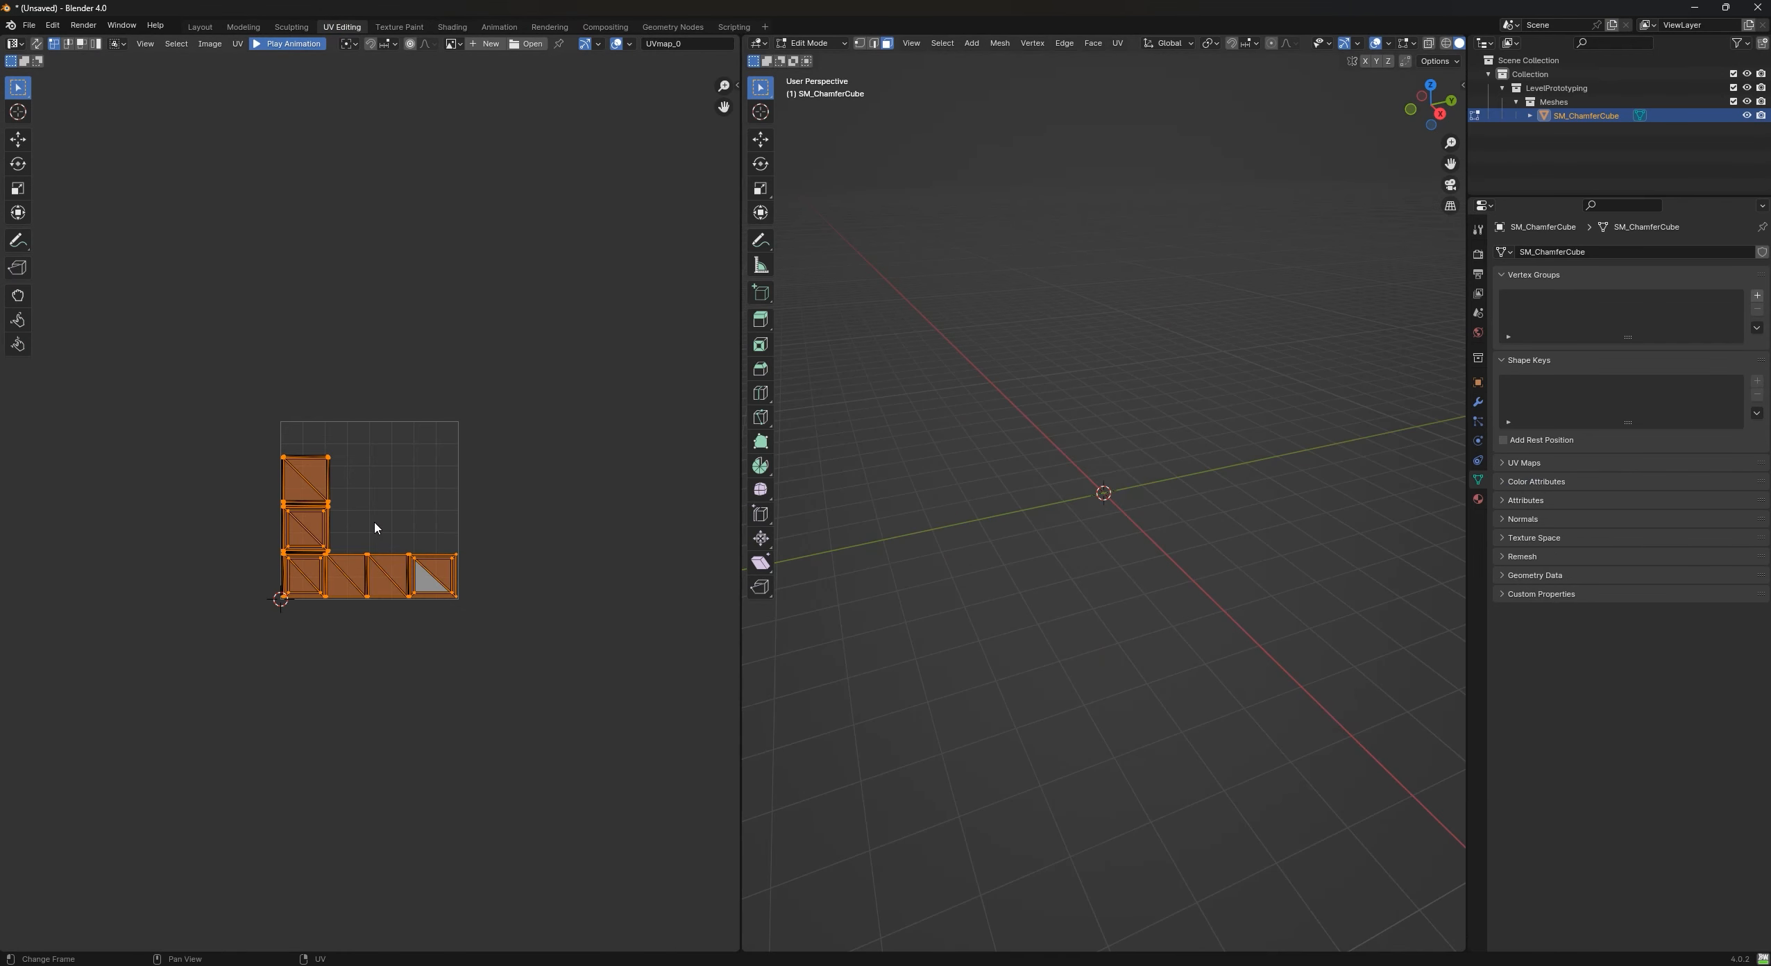
click(238, 43)
mouse_move(261, 89)
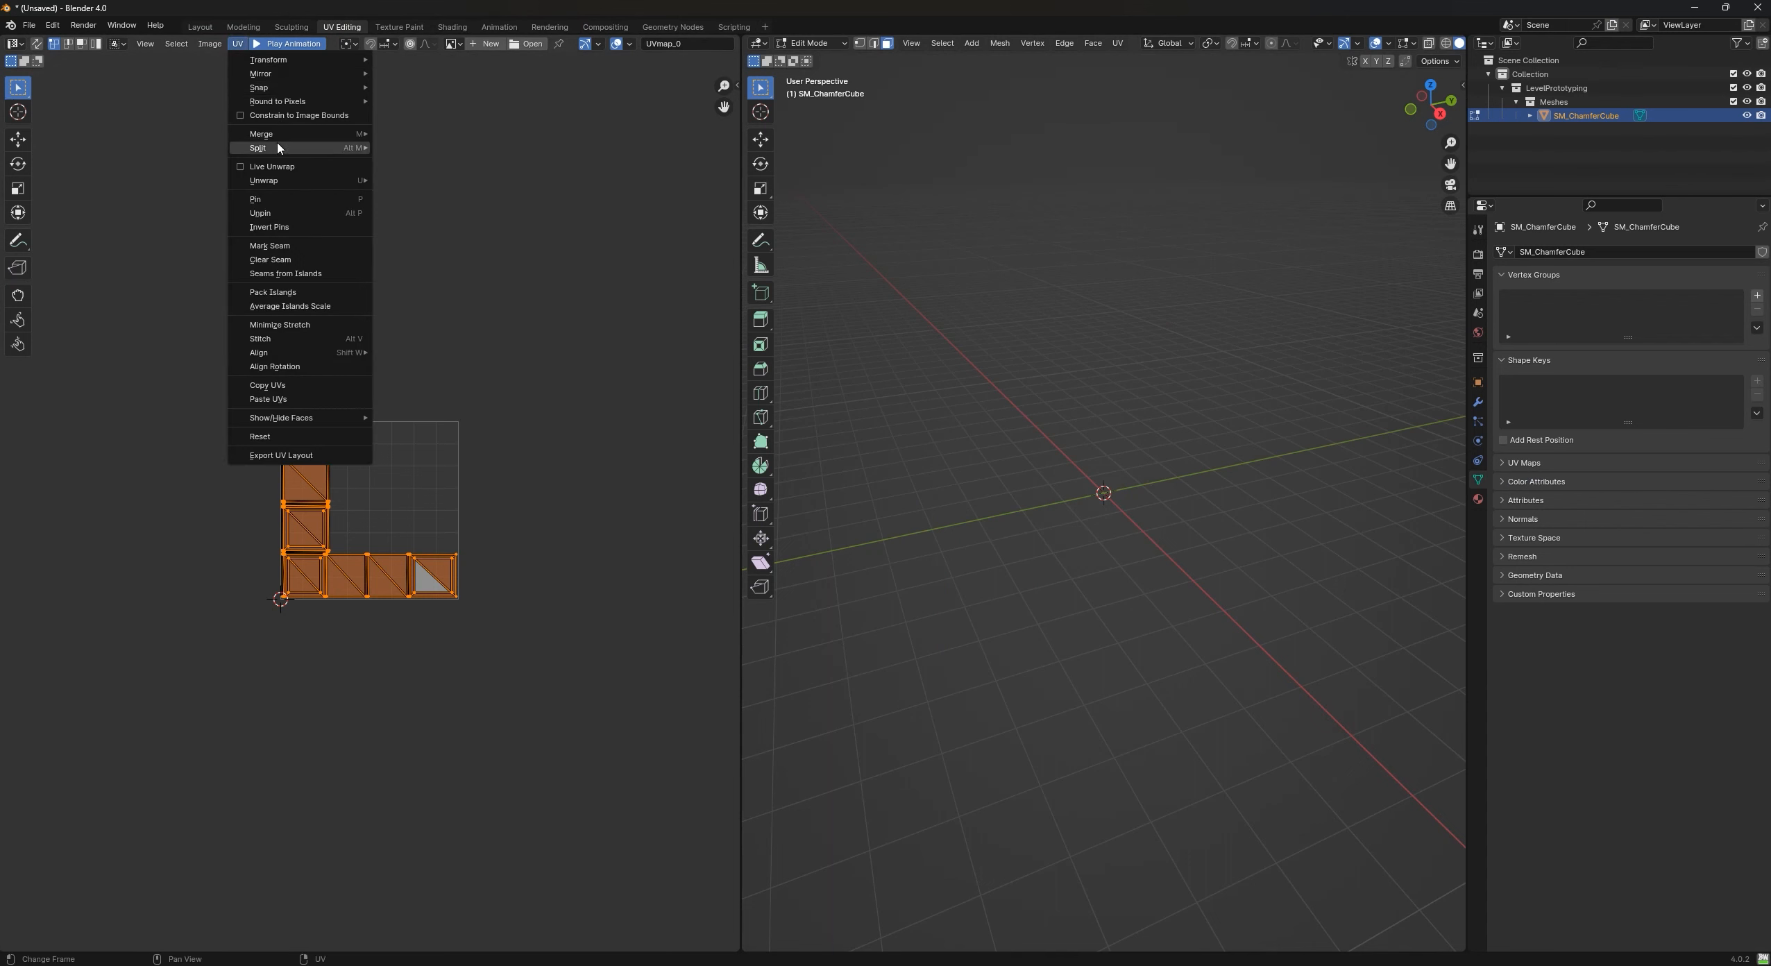
mouse_move(280, 151)
mouse_move(327, 180)
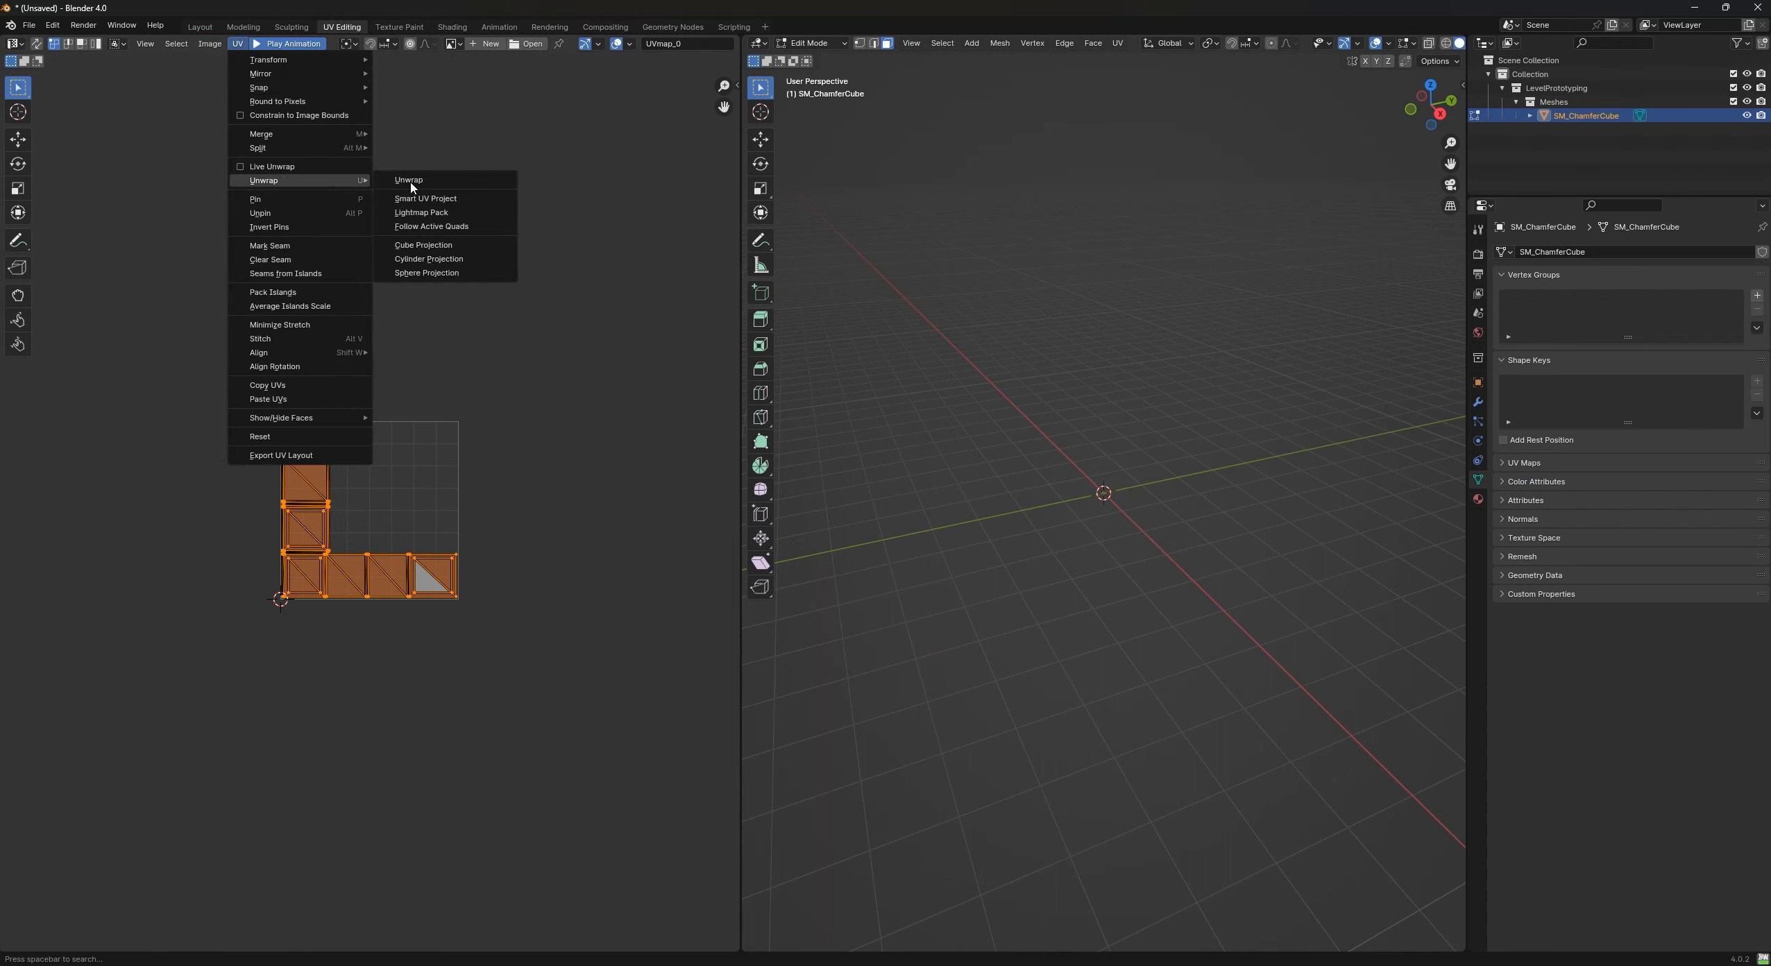
click(424, 183)
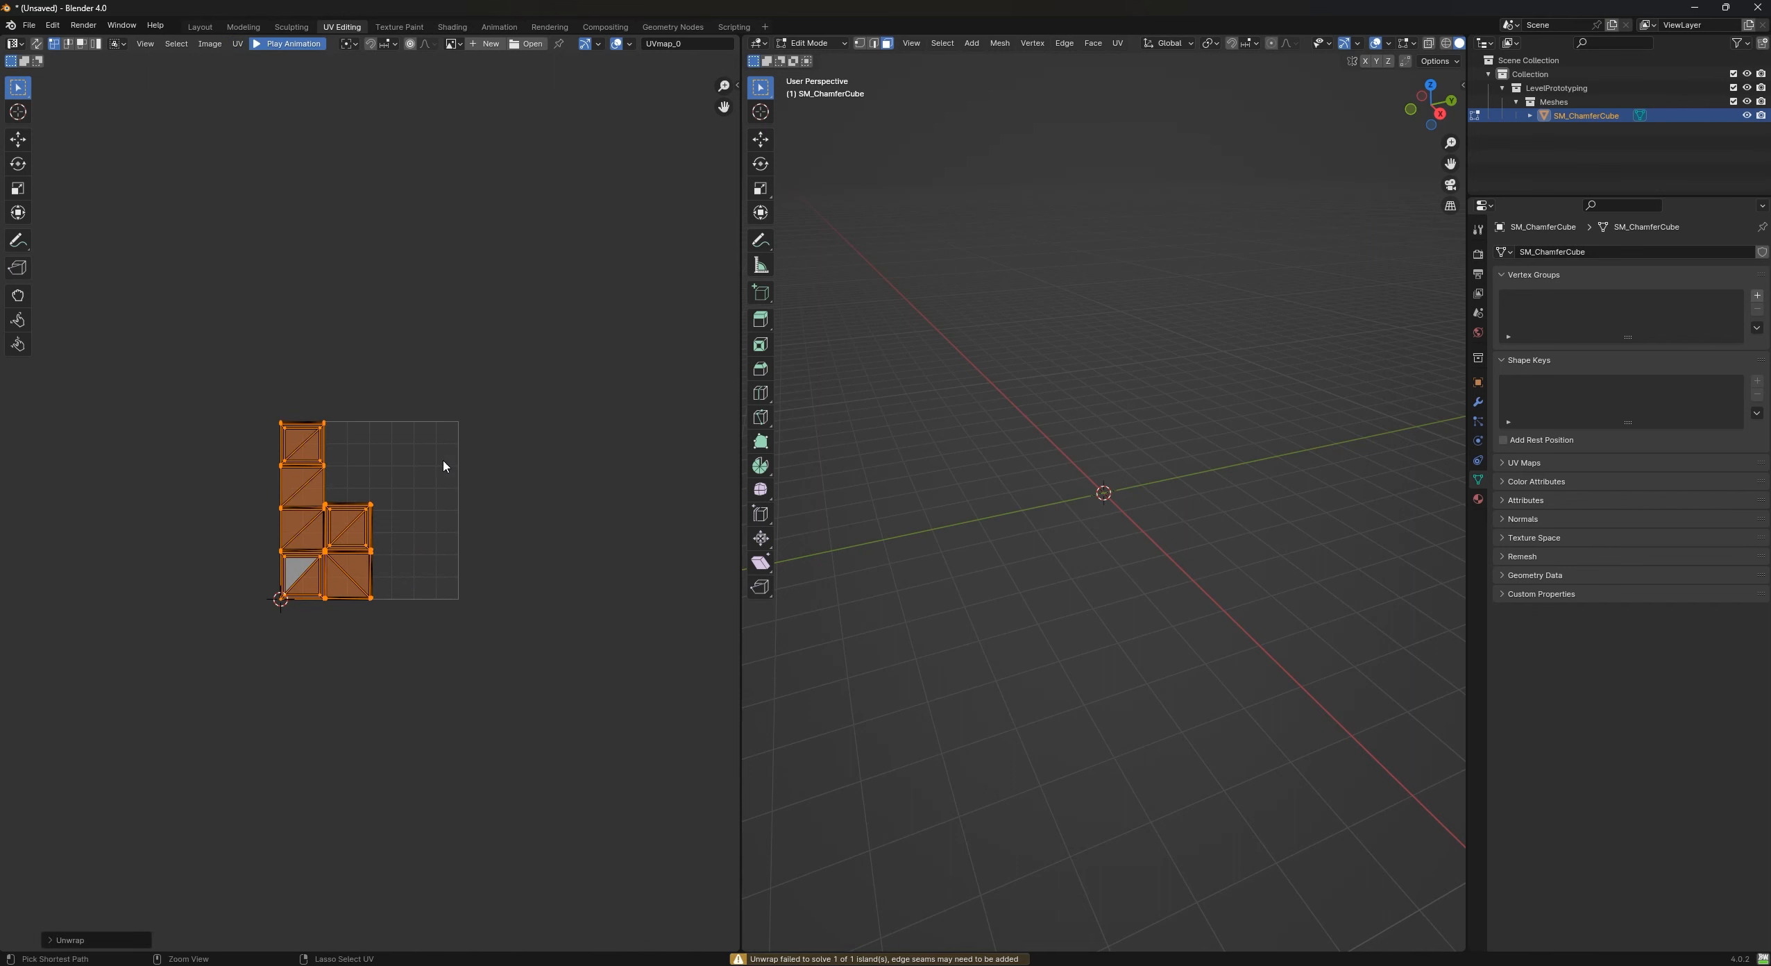
key(ctrl+s)
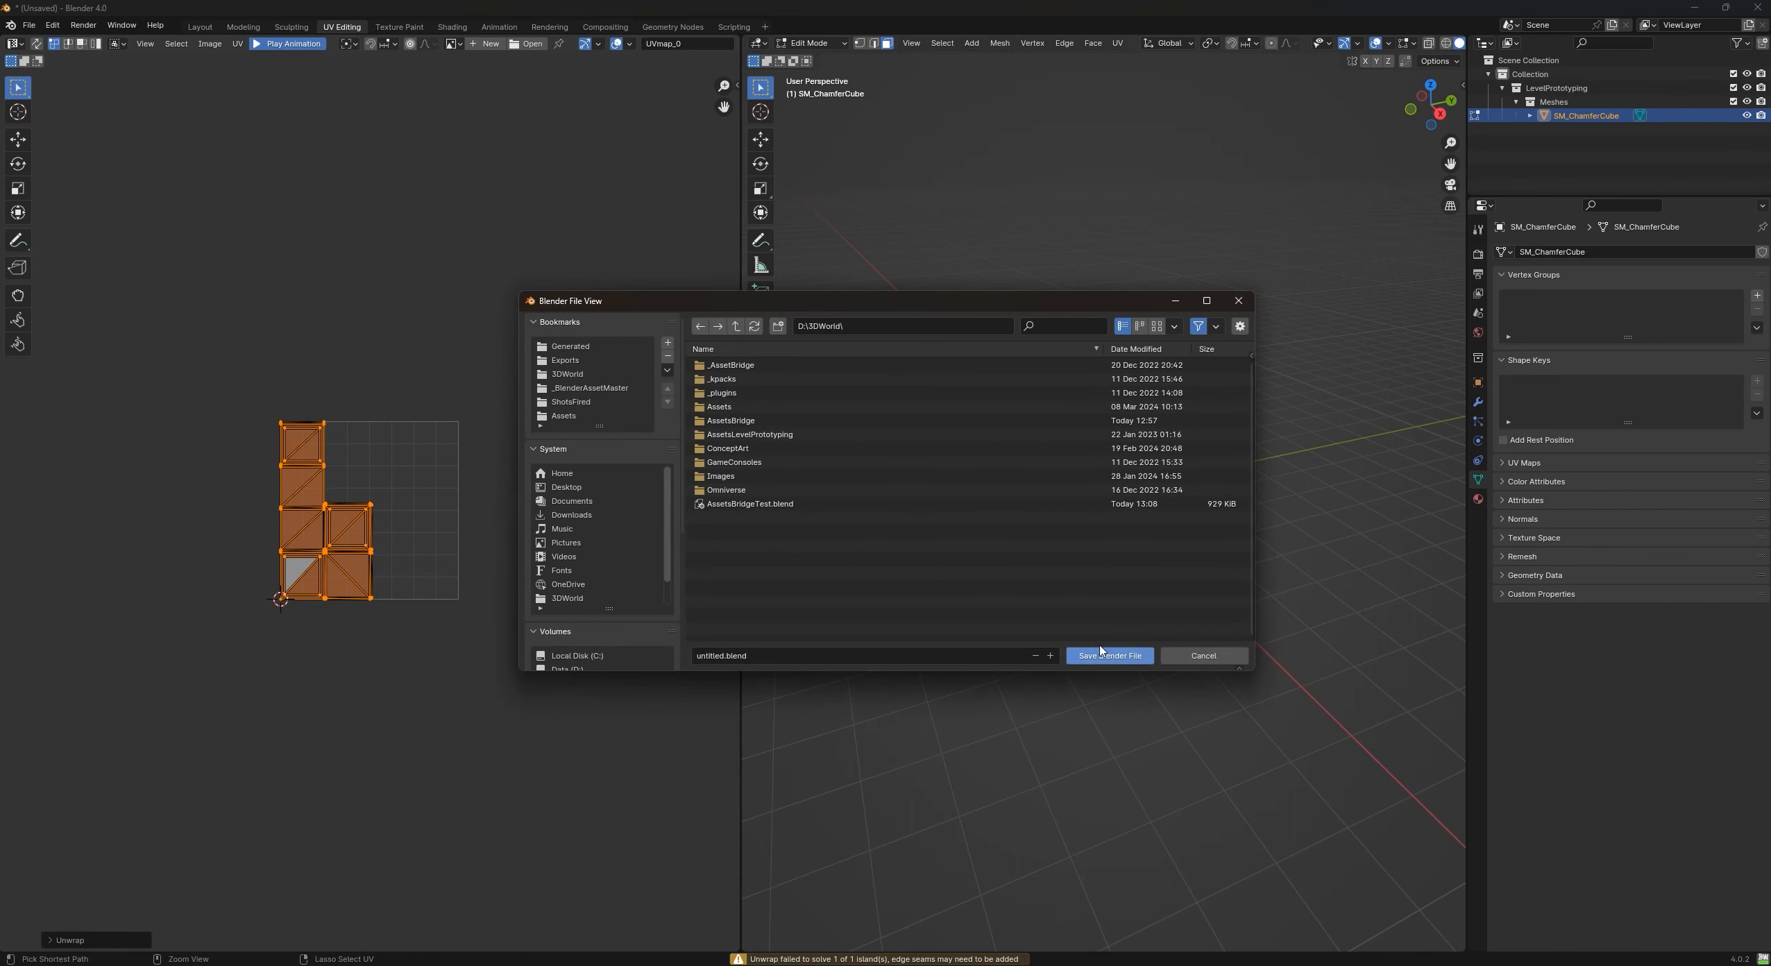
click(1183, 656)
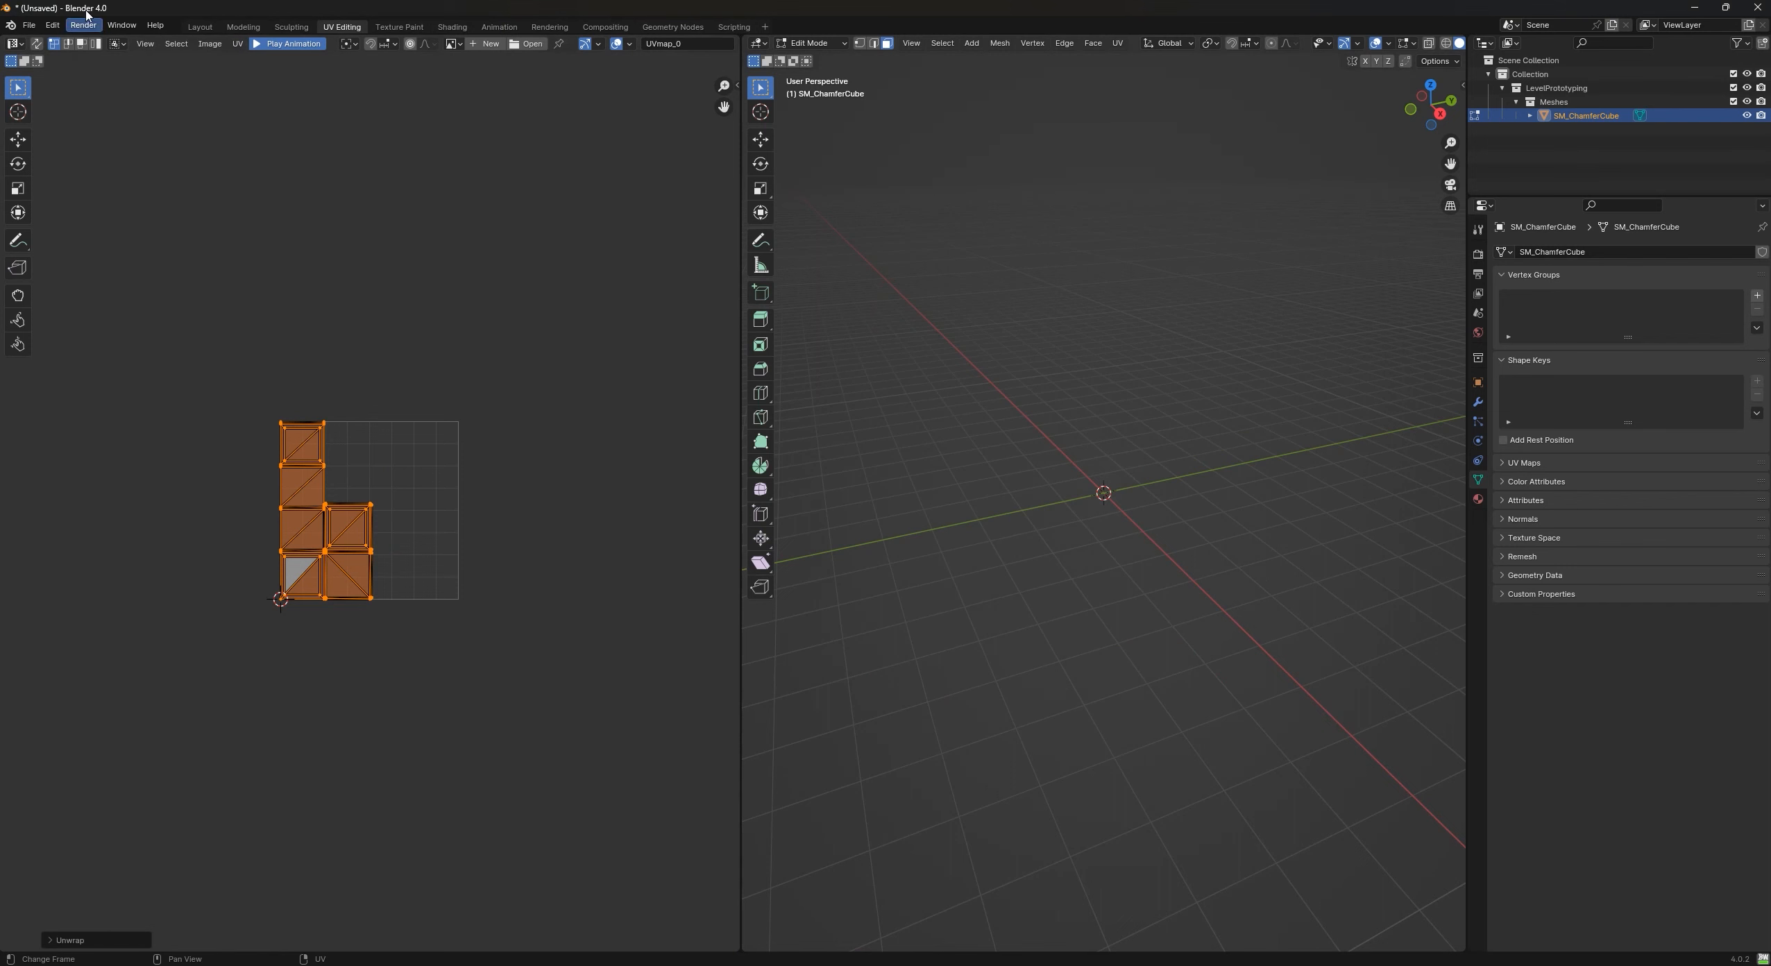
- Return to the Layout workspace and mark the inner edge loop of the cube's right-hand recessed side panel as a seam
click(200, 26)
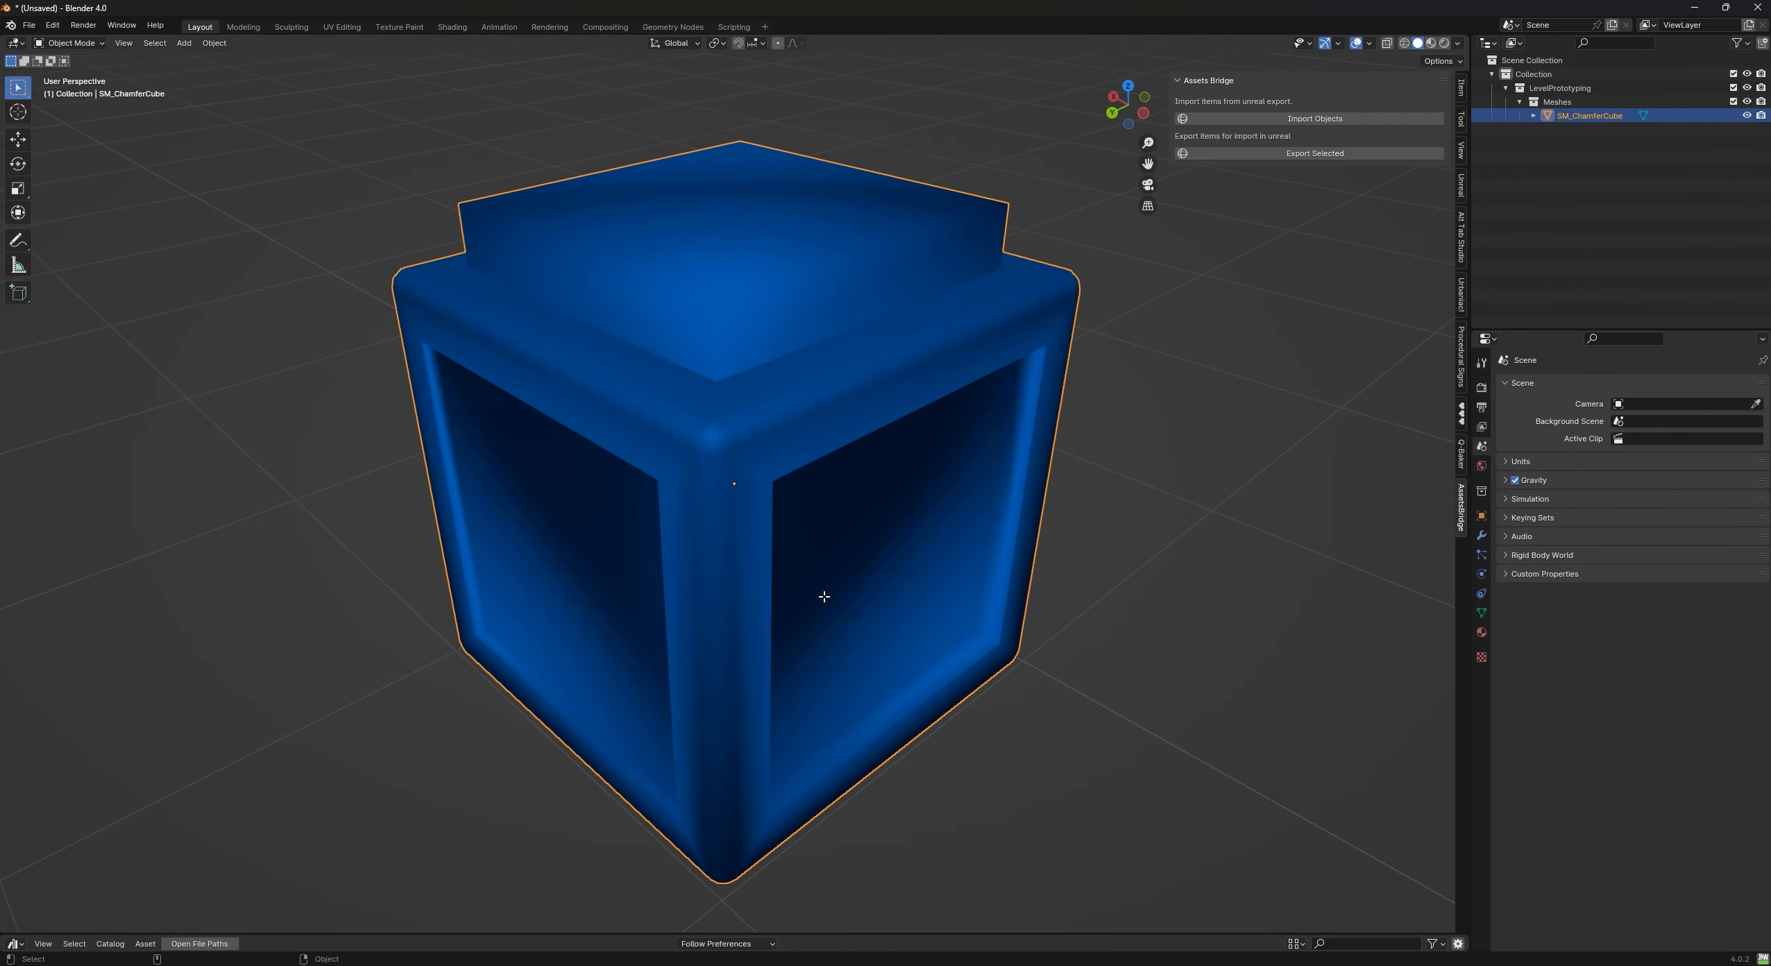
key(Tab)
click(902, 699)
alt+shift+click(890, 690)
key(2)
click(1067, 740)
click(909, 682)
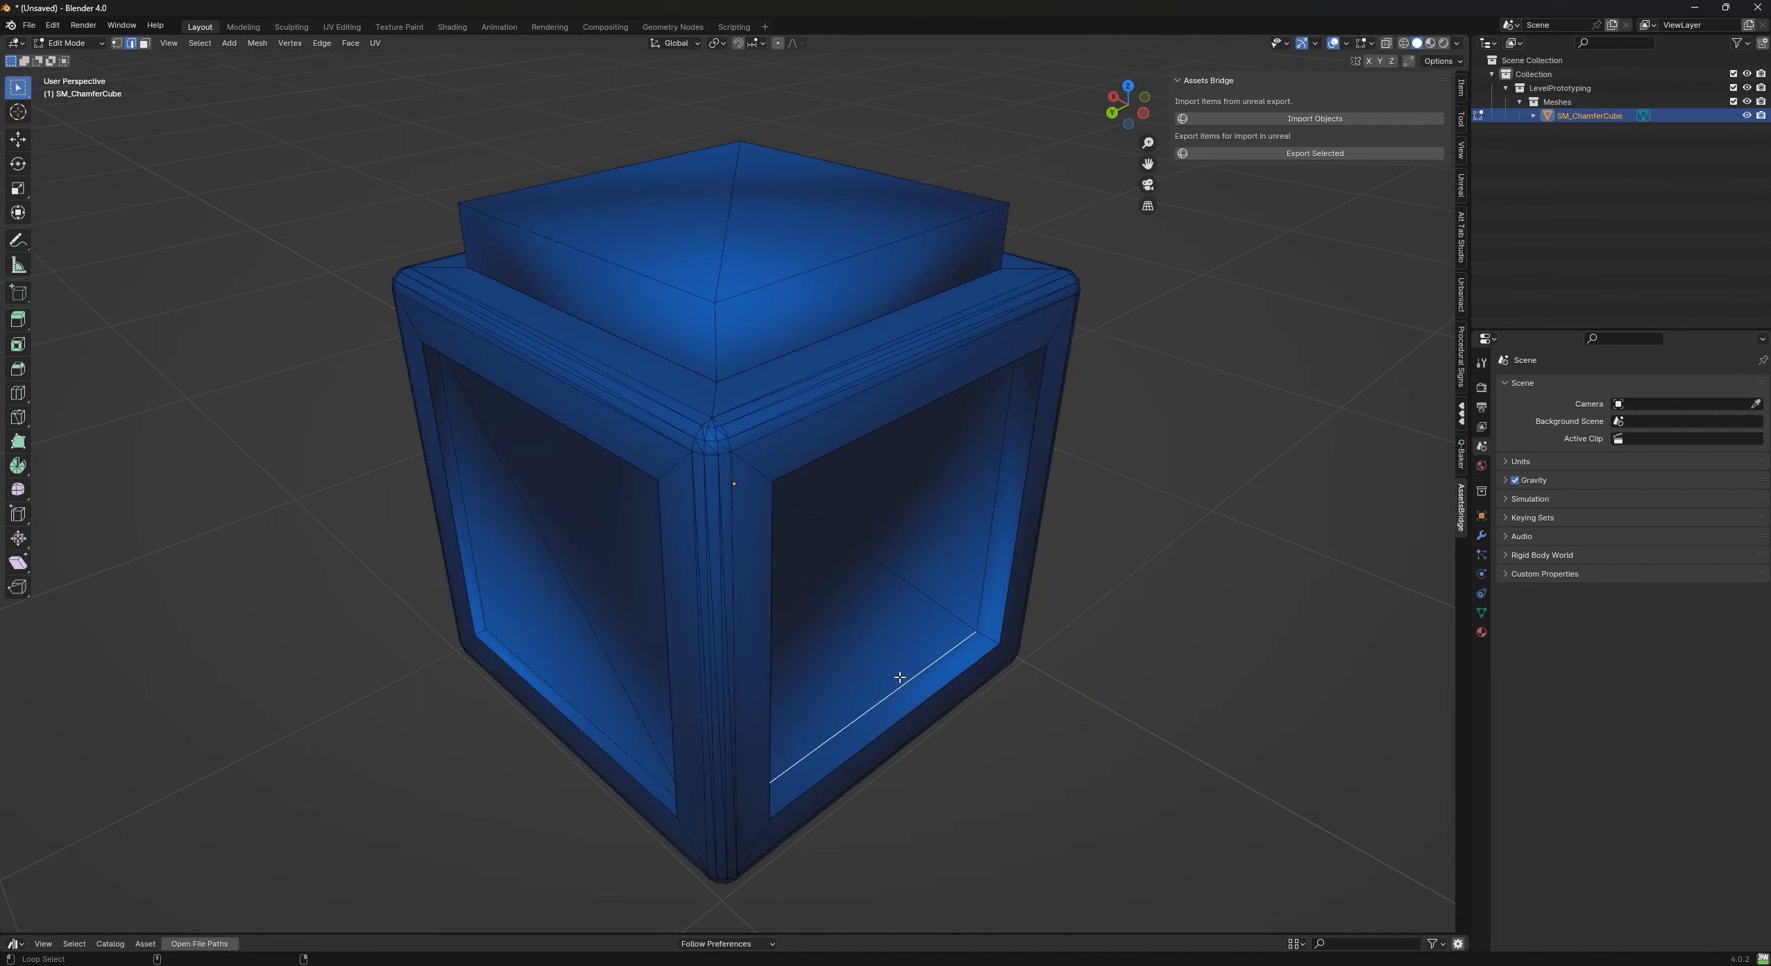
alt+click(910, 676)
right_click(909, 675)
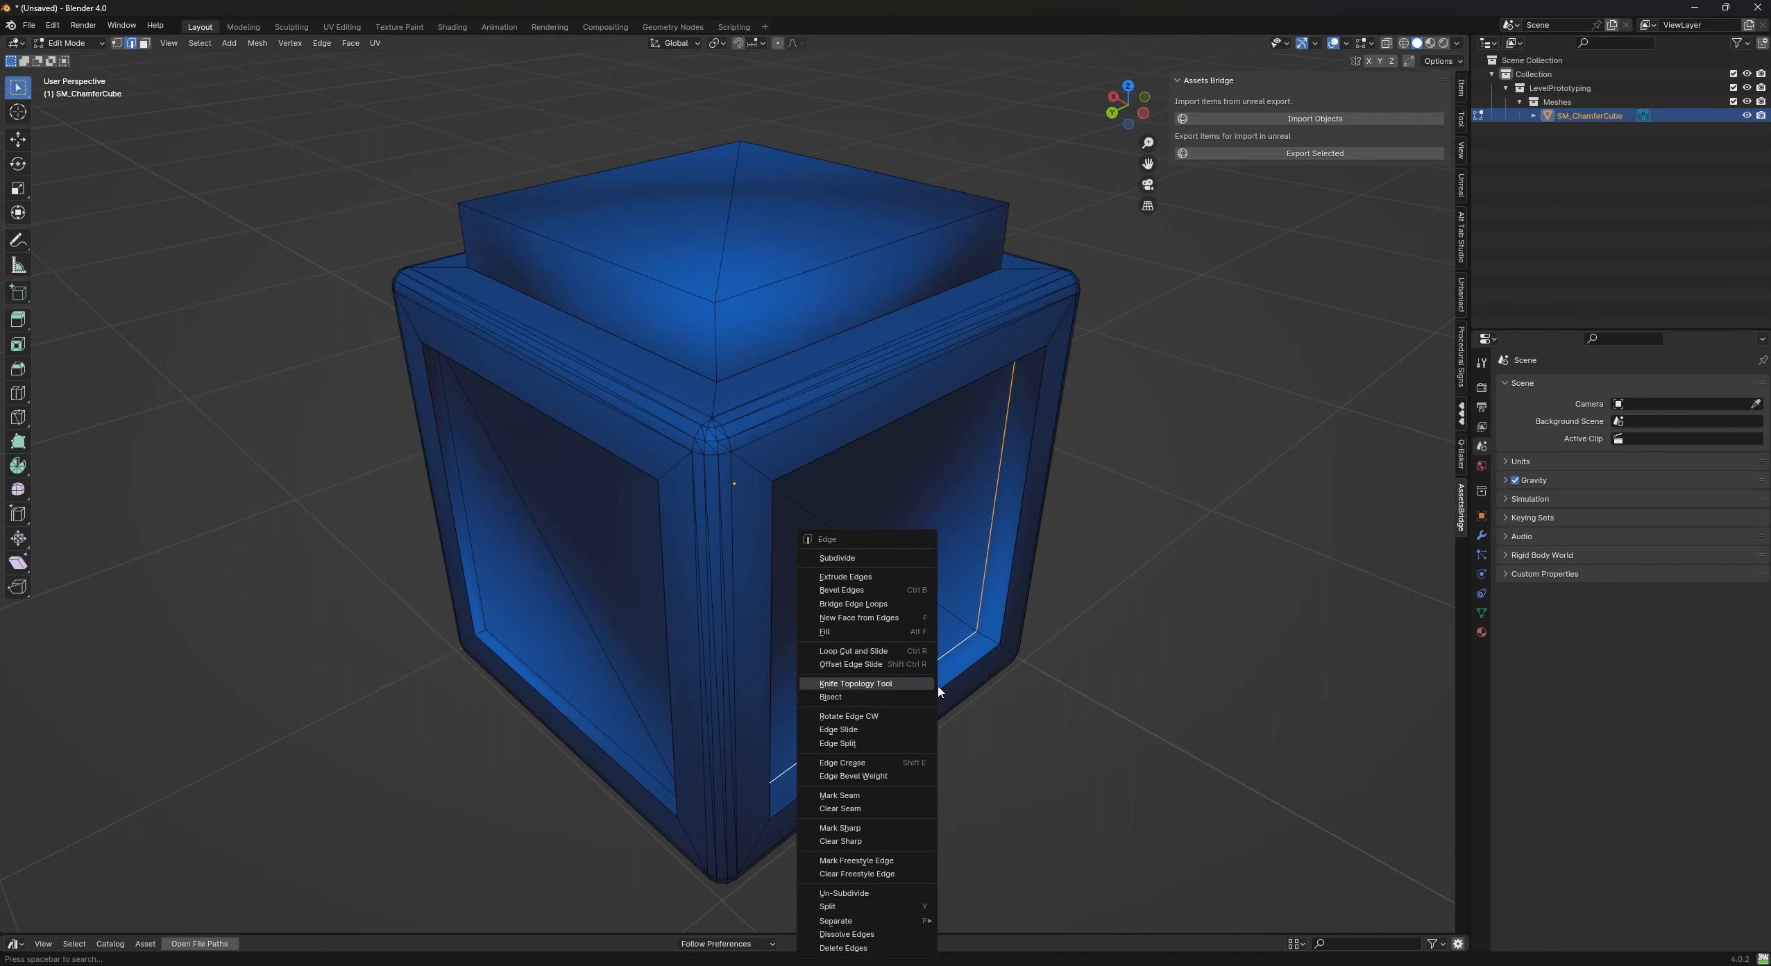
click(844, 790)
- Mark the inner edge loop of the left-hand recessed side panel as a seam
alt+shift+click(626, 753)
middle_drag(487, 550, 613, 632)
click(1255, 625)
- Mark seams along the base and upper edges of the raised block on top of the cube
middle_drag(1254, 624, 1222, 697)
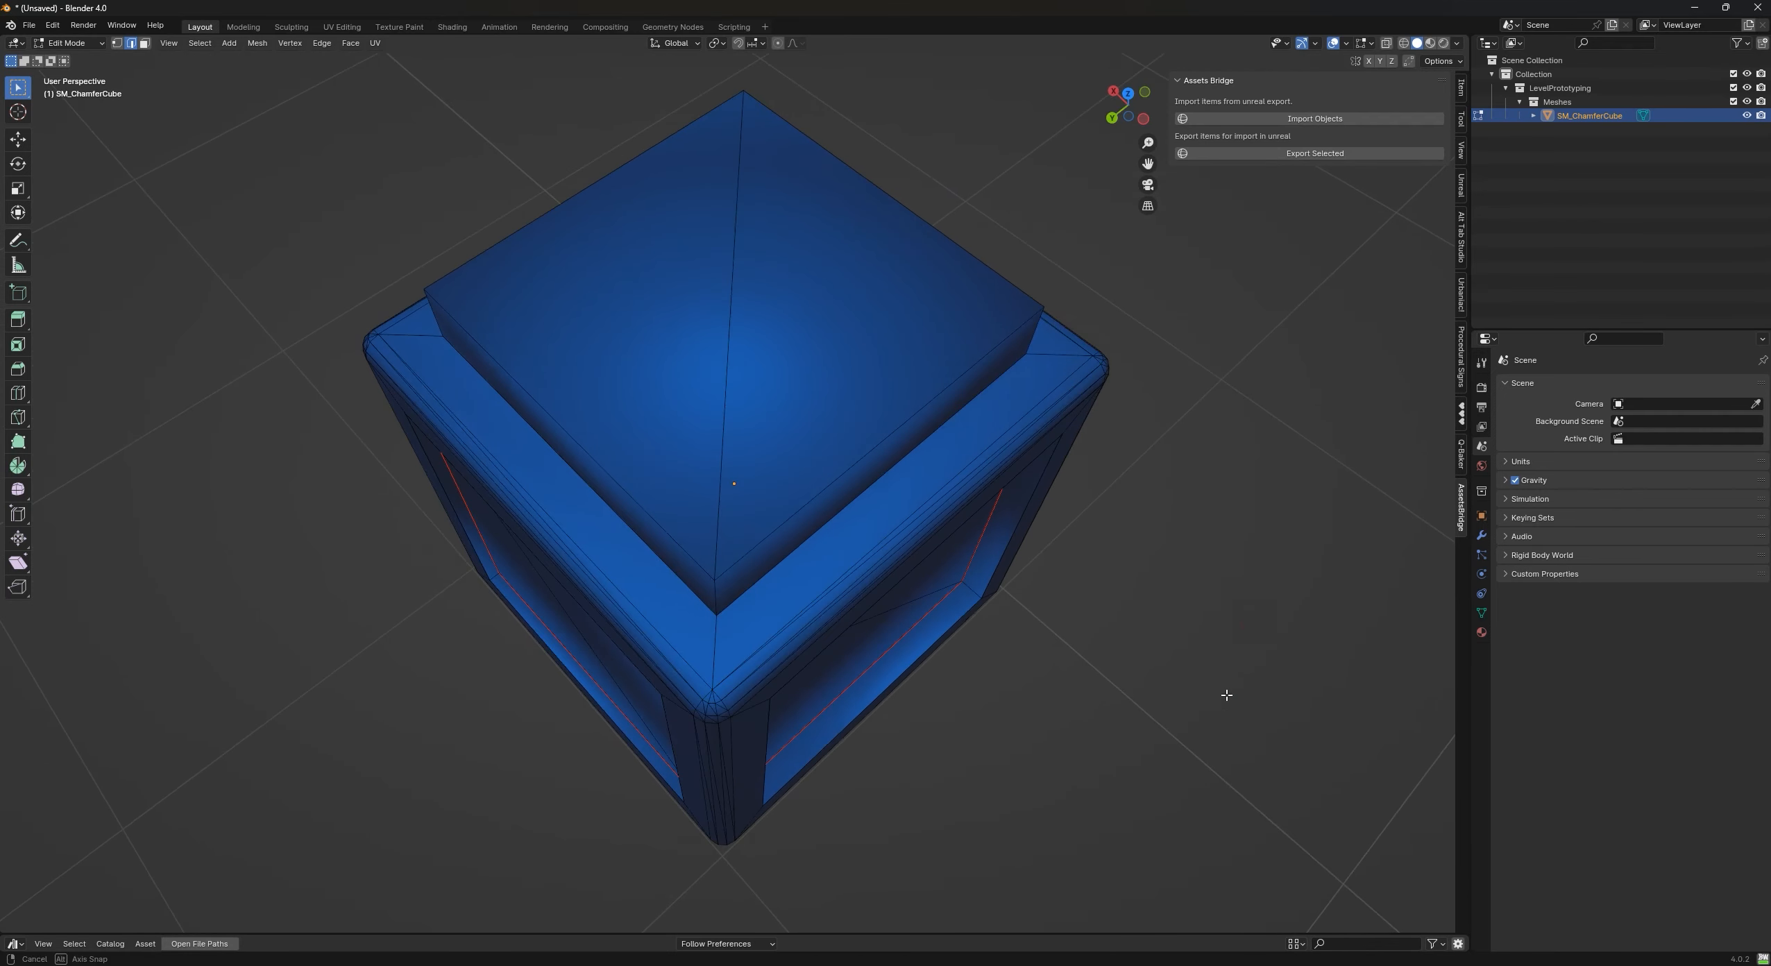
alt+click(742, 608)
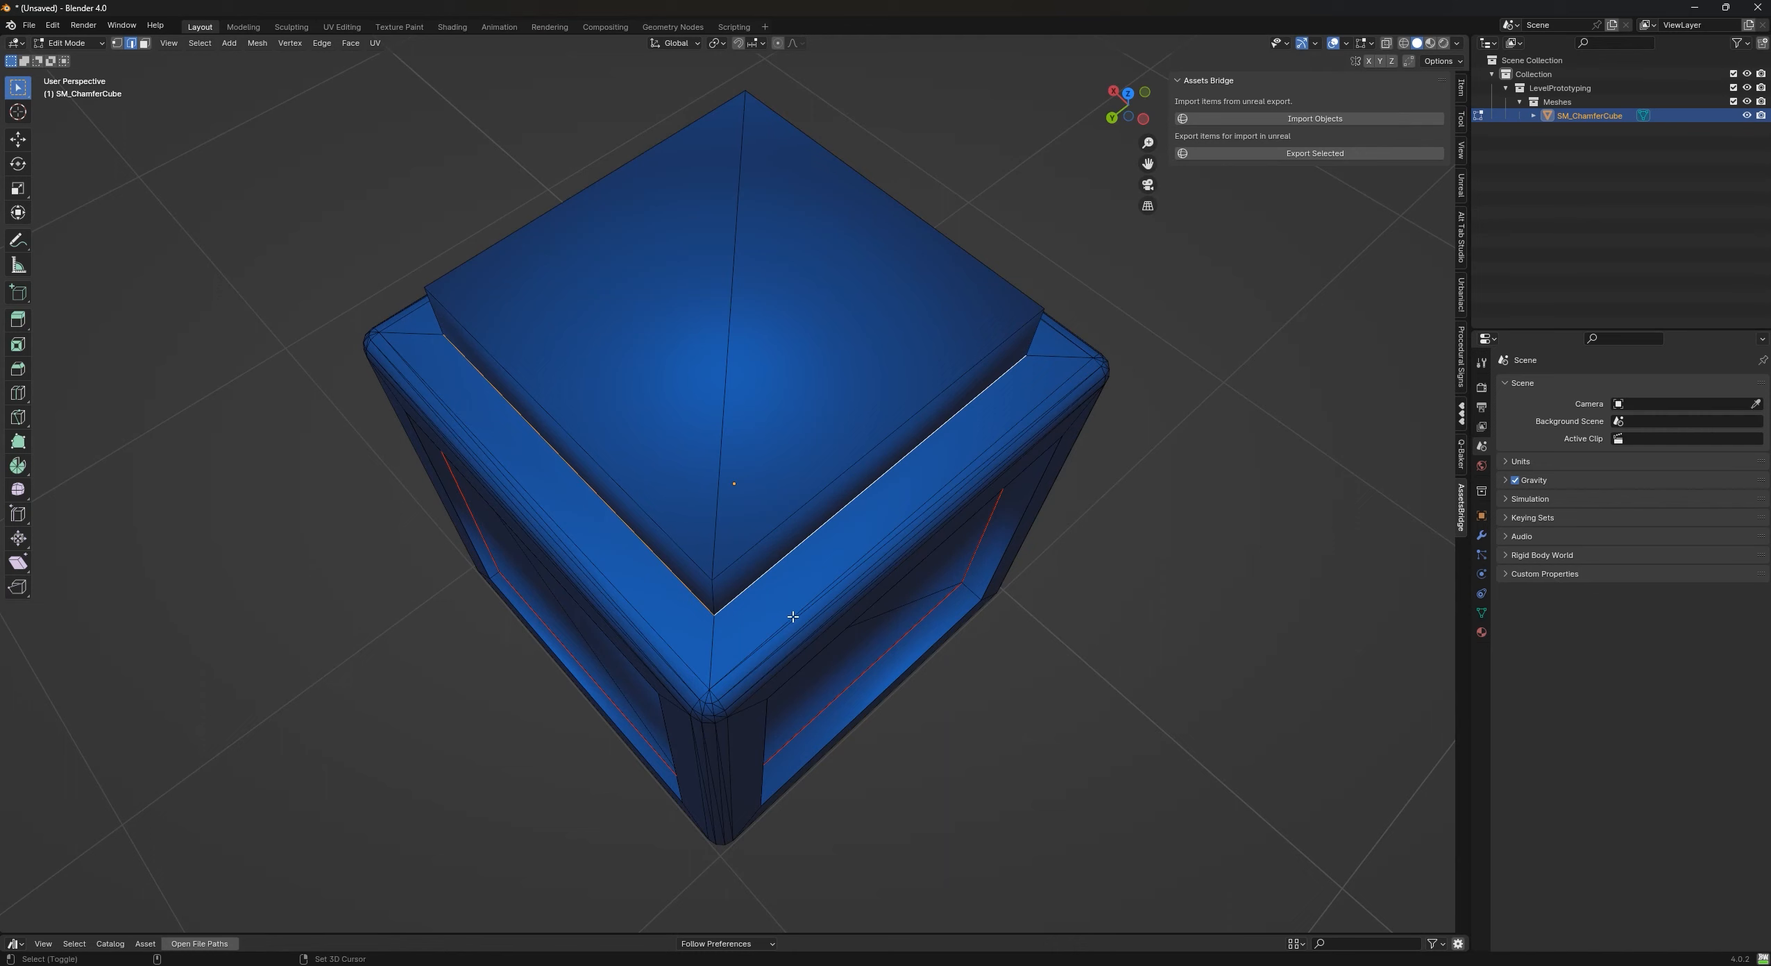
middle_drag(1085, 700, 726, 348)
click(715, 261)
alt+click(722, 258)
key(shift+r)
middle_drag(1241, 553, 977, 333)
alt+click(833, 234)
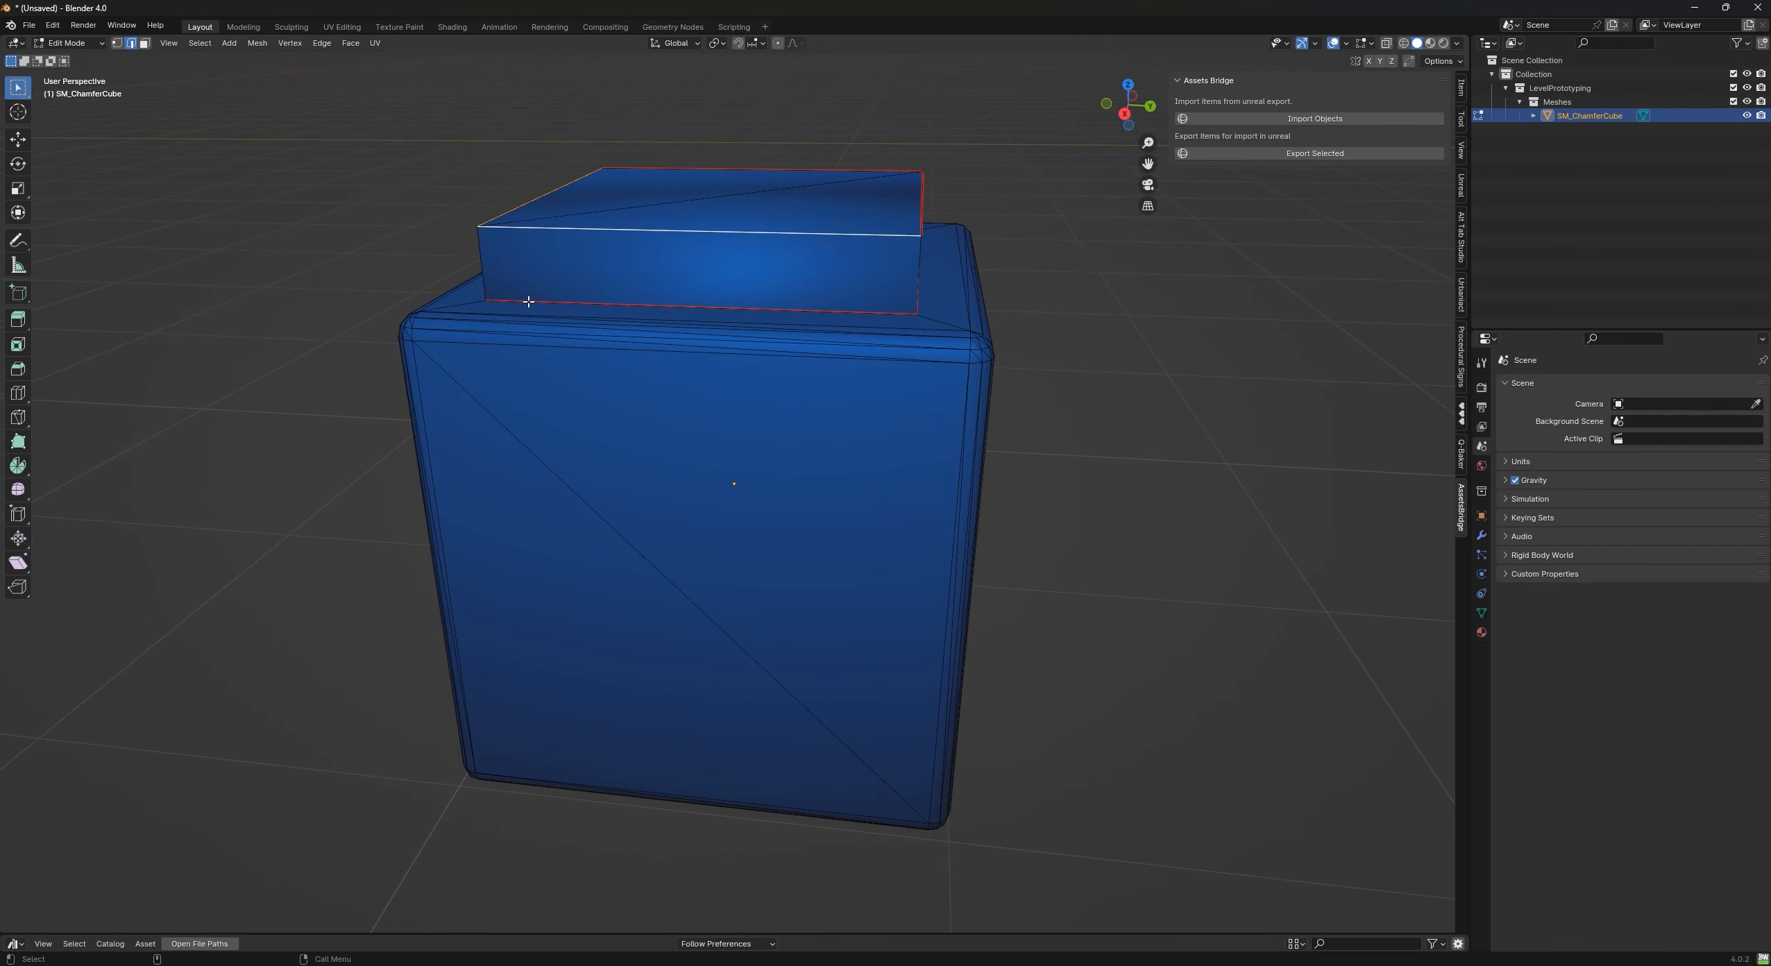
- Mark the remaining edges around both recessed side panels as seams
middle_drag(870, 483, 839, 533)
shift+click(589, 251)
alt+shift+click(589, 250)
alt+shift+click(592, 251)
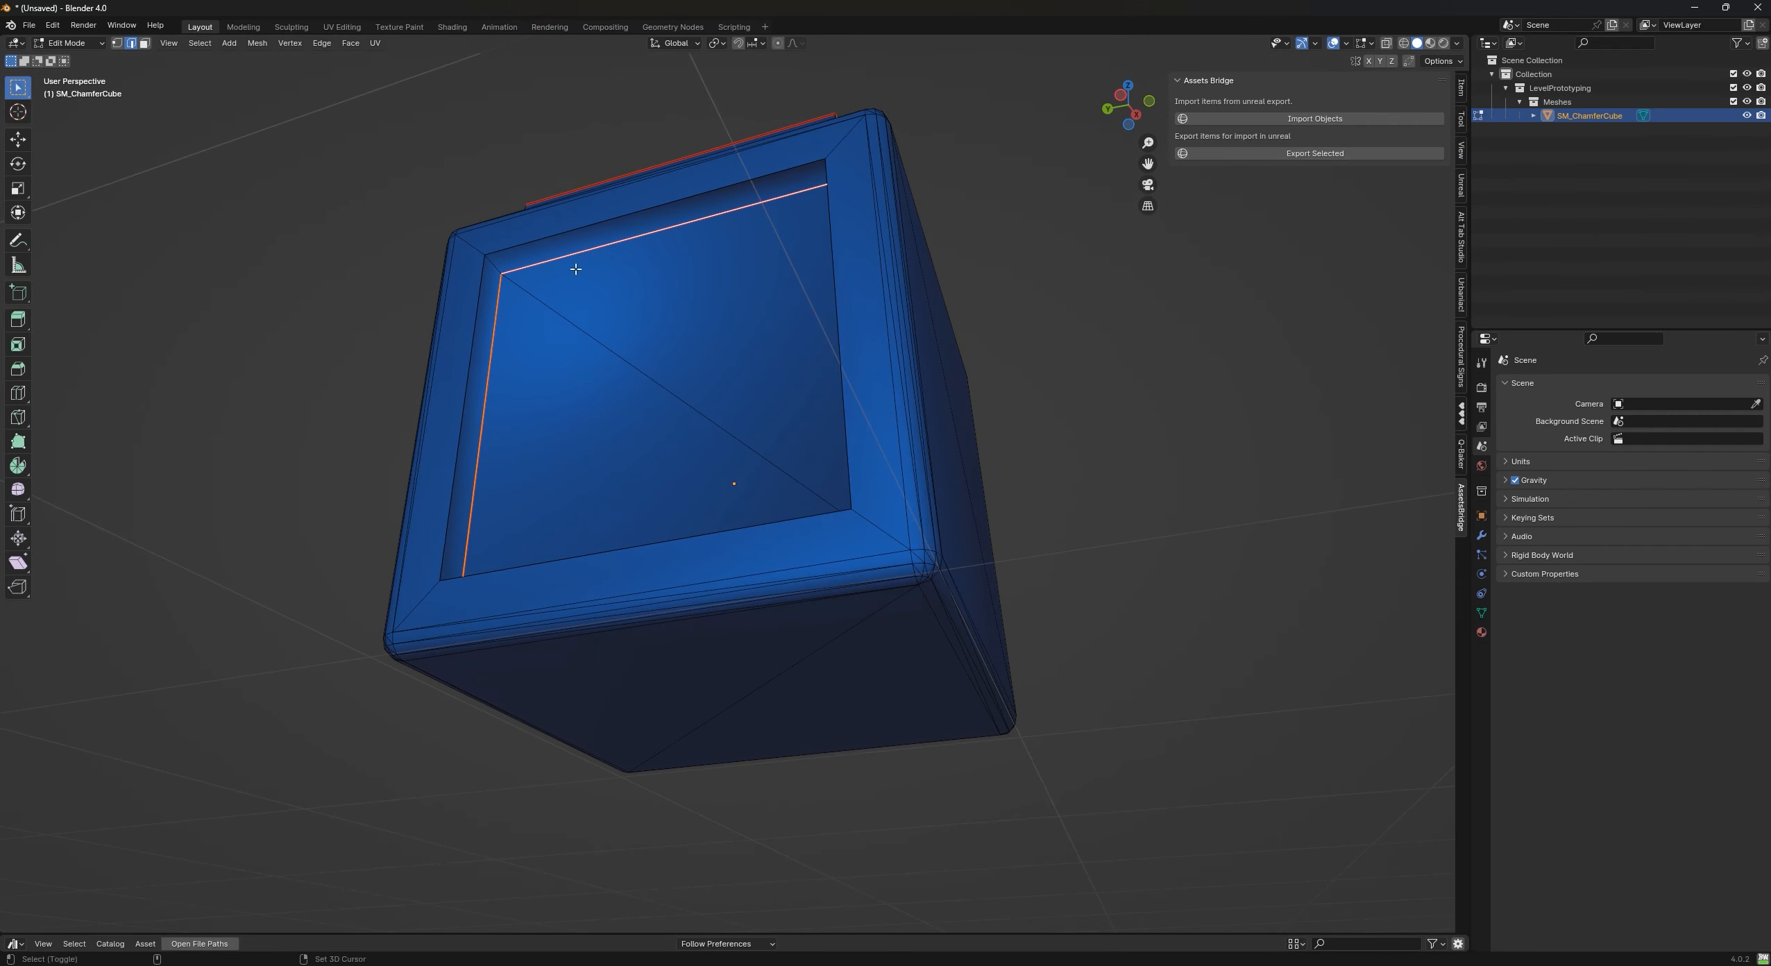
click(527, 243)
shift+click(528, 244)
alt+shift+click(527, 244)
key(ctrl+e)
middle_drag(1207, 385, 1409, 410)
click(827, 215)
alt+shift+click(827, 216)
alt+shift+click(828, 215)
- Unwrap the UVs of the entire seamed cube and return to Object Mode
middle_drag(851, 226, 542, 478)
key(a)
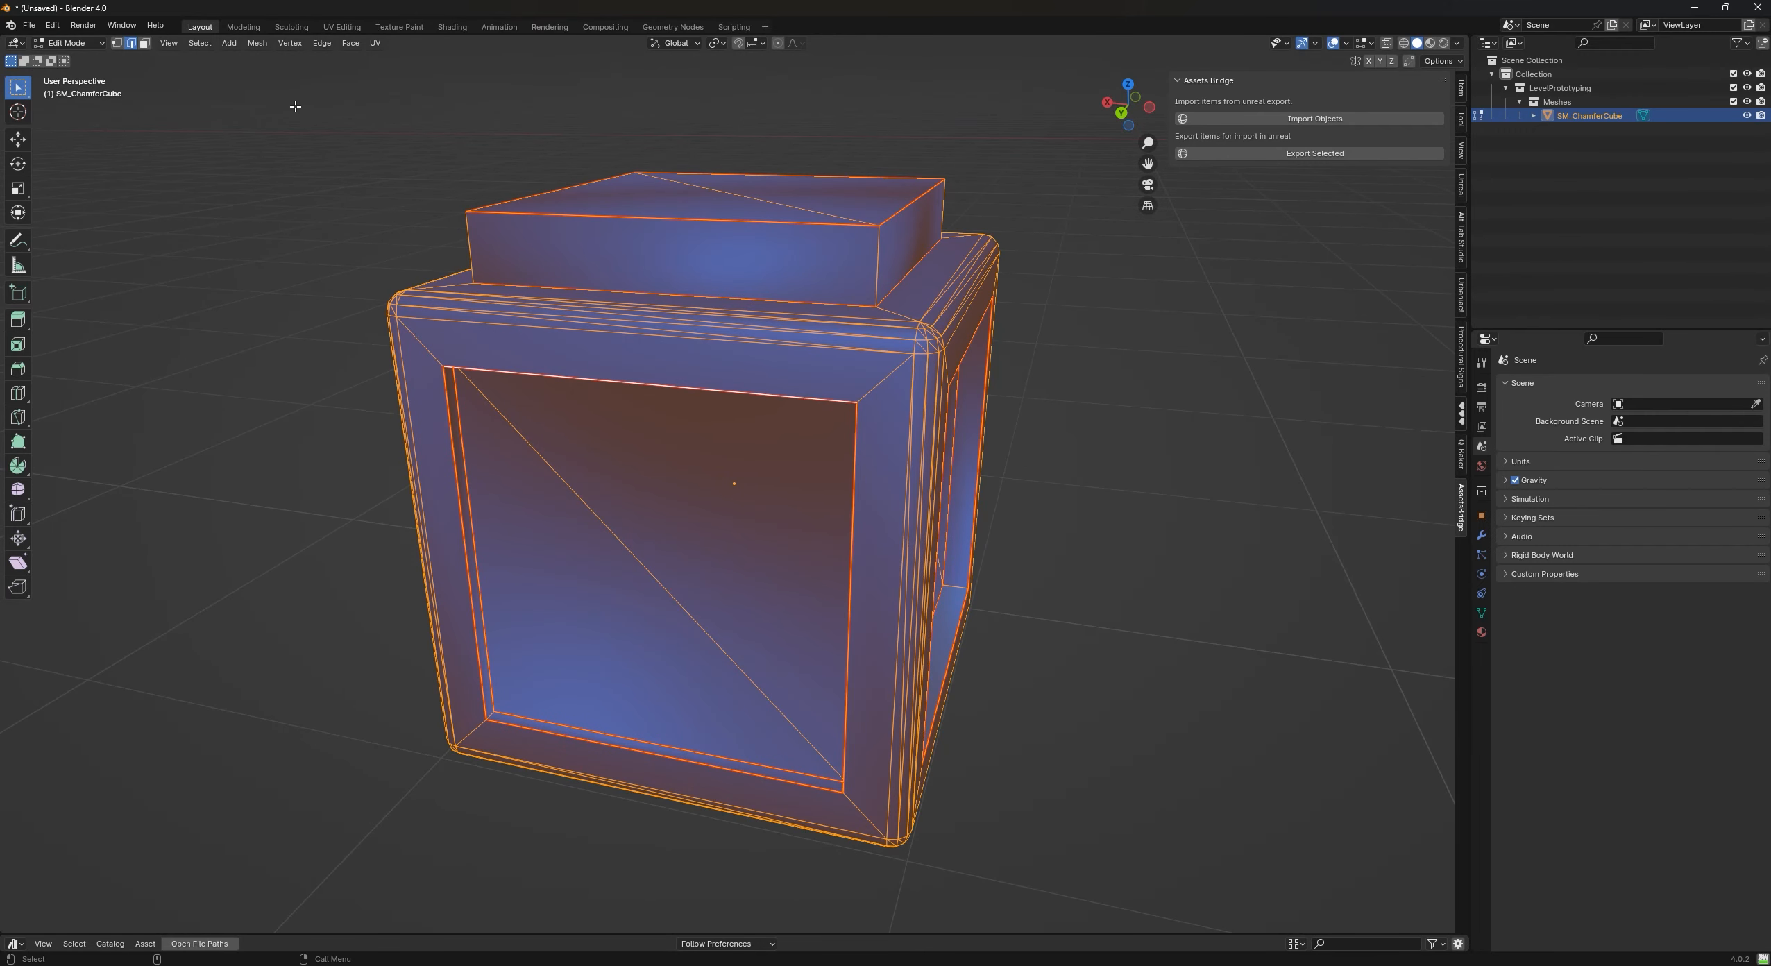
click(376, 44)
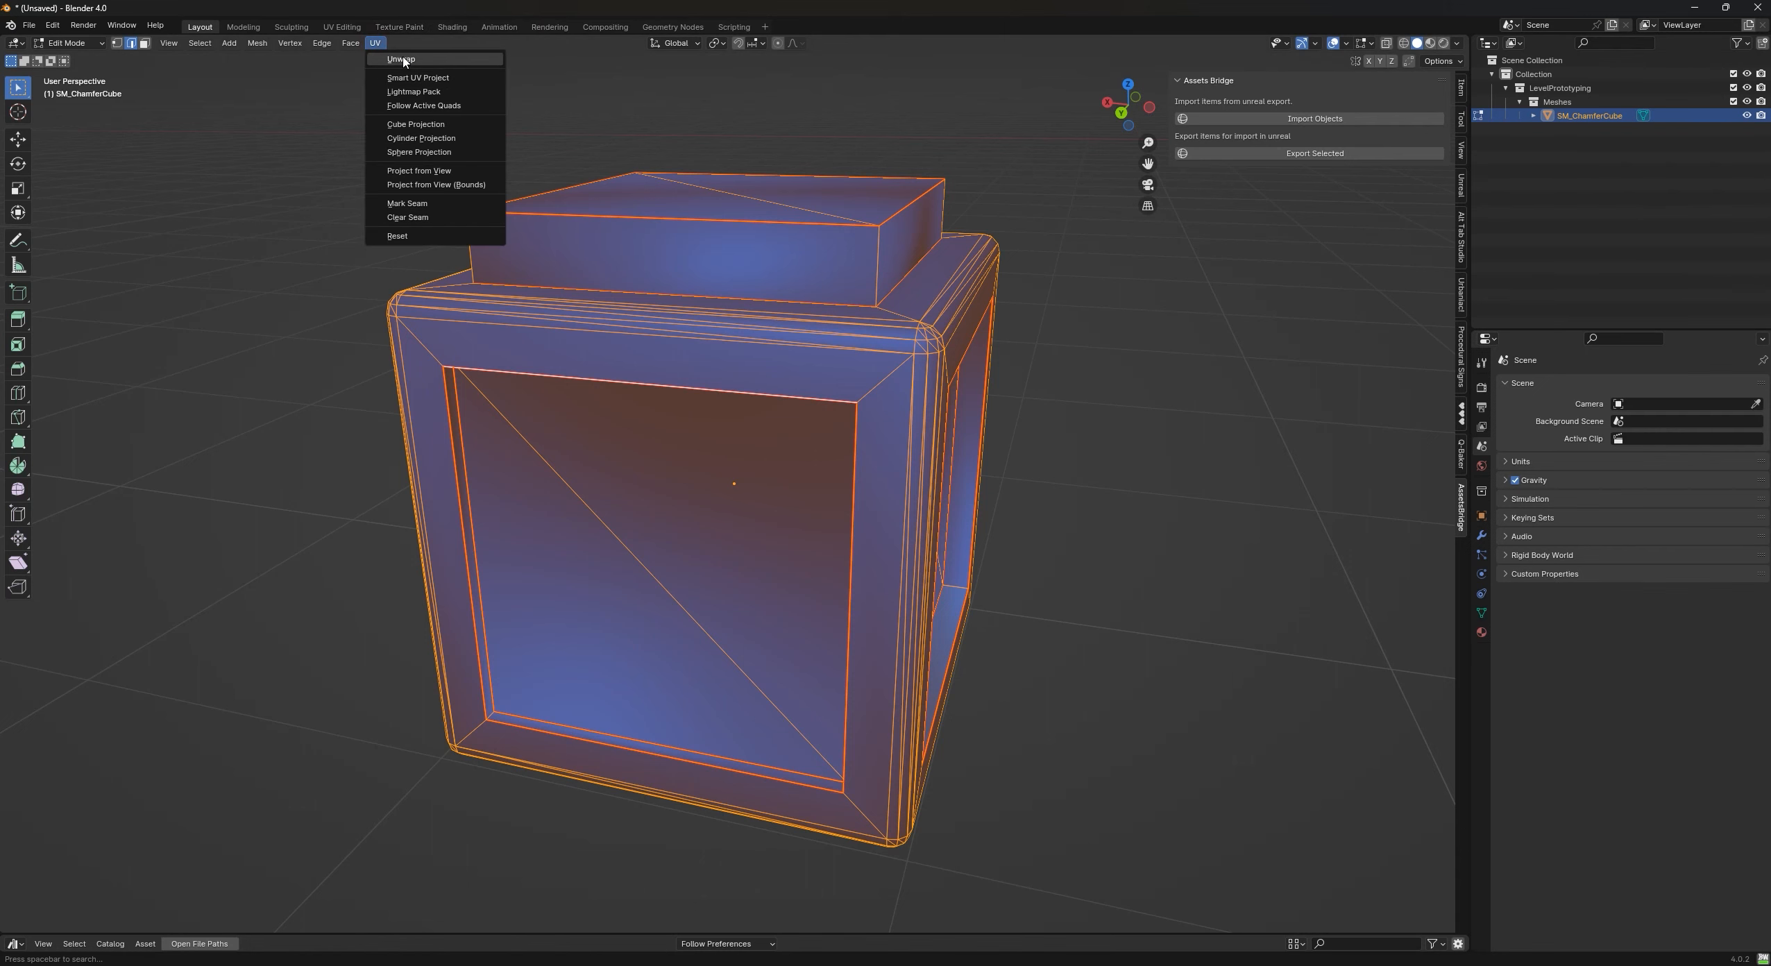
click(406, 63)
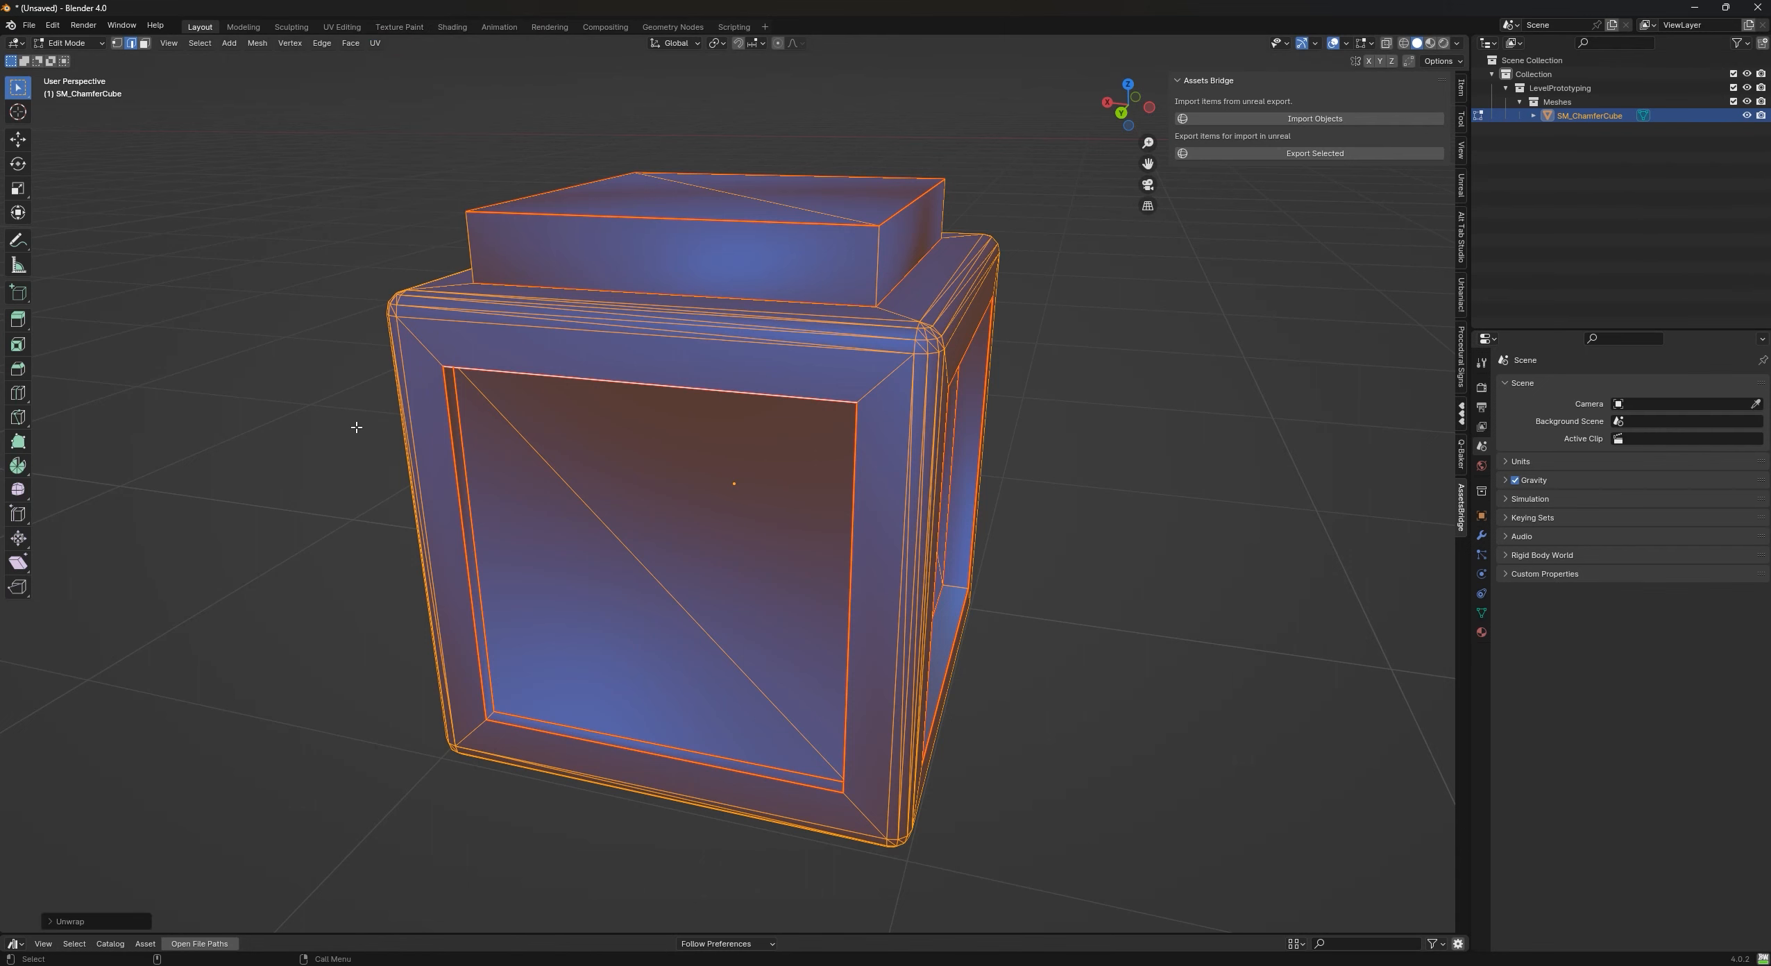
key(Tab)
right_click(803, 378)
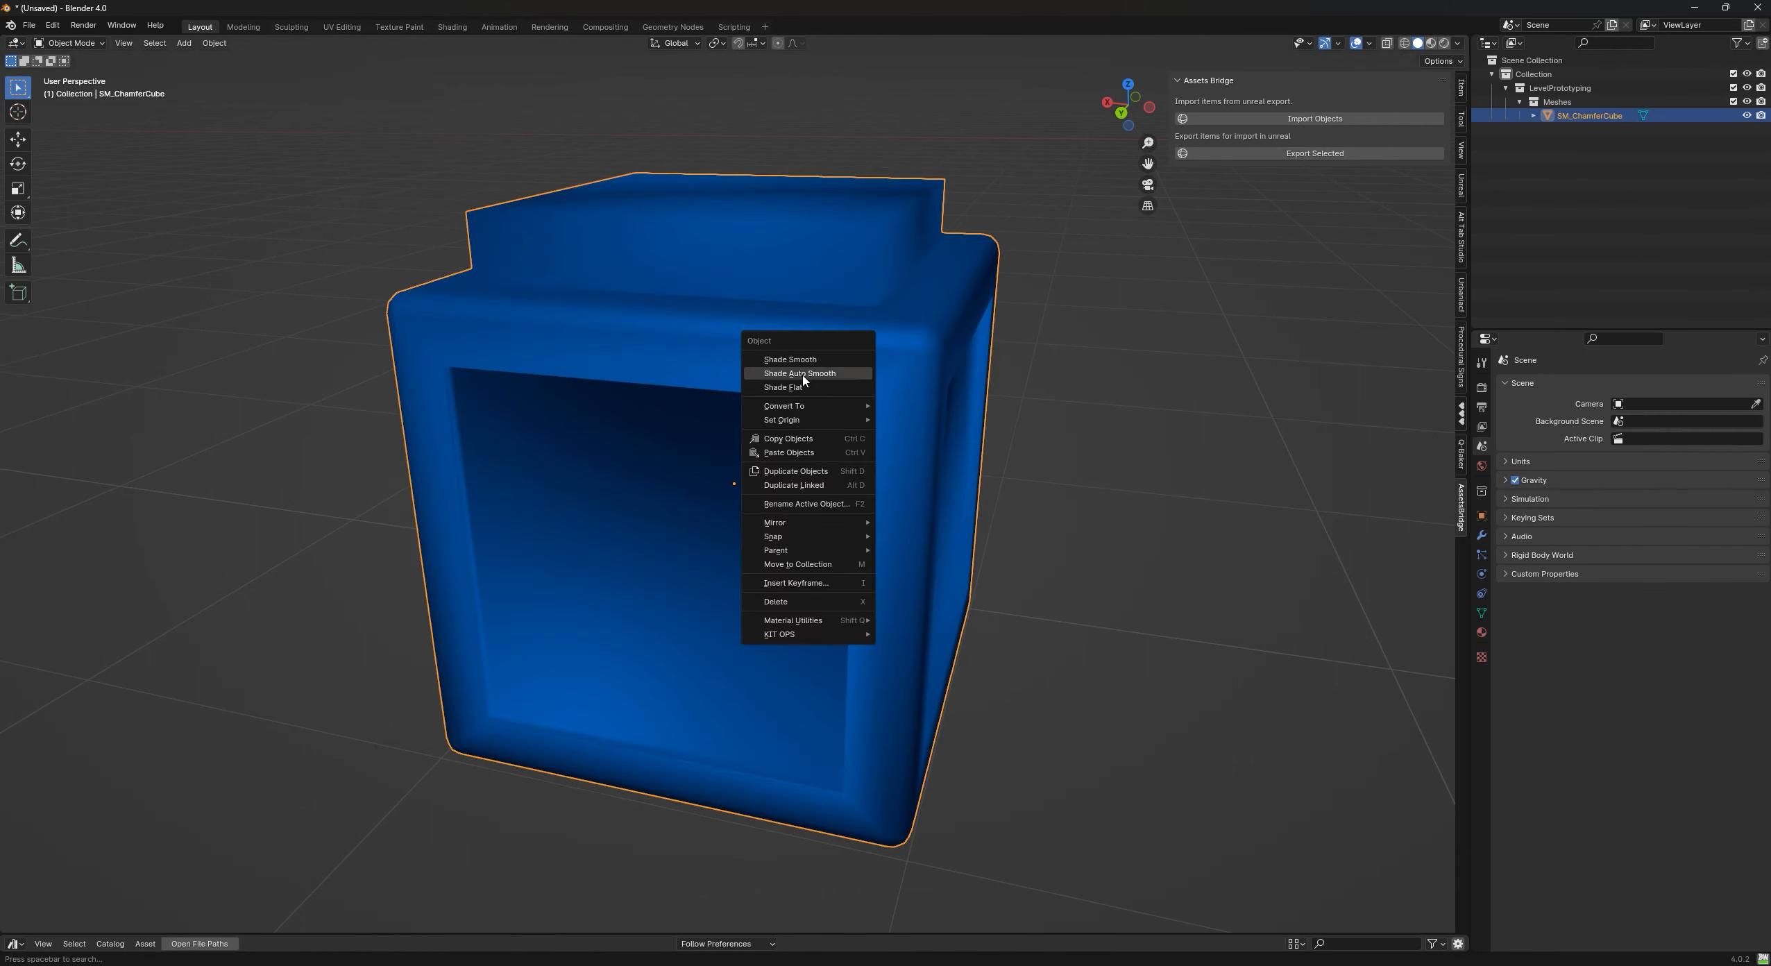
click(1191, 303)
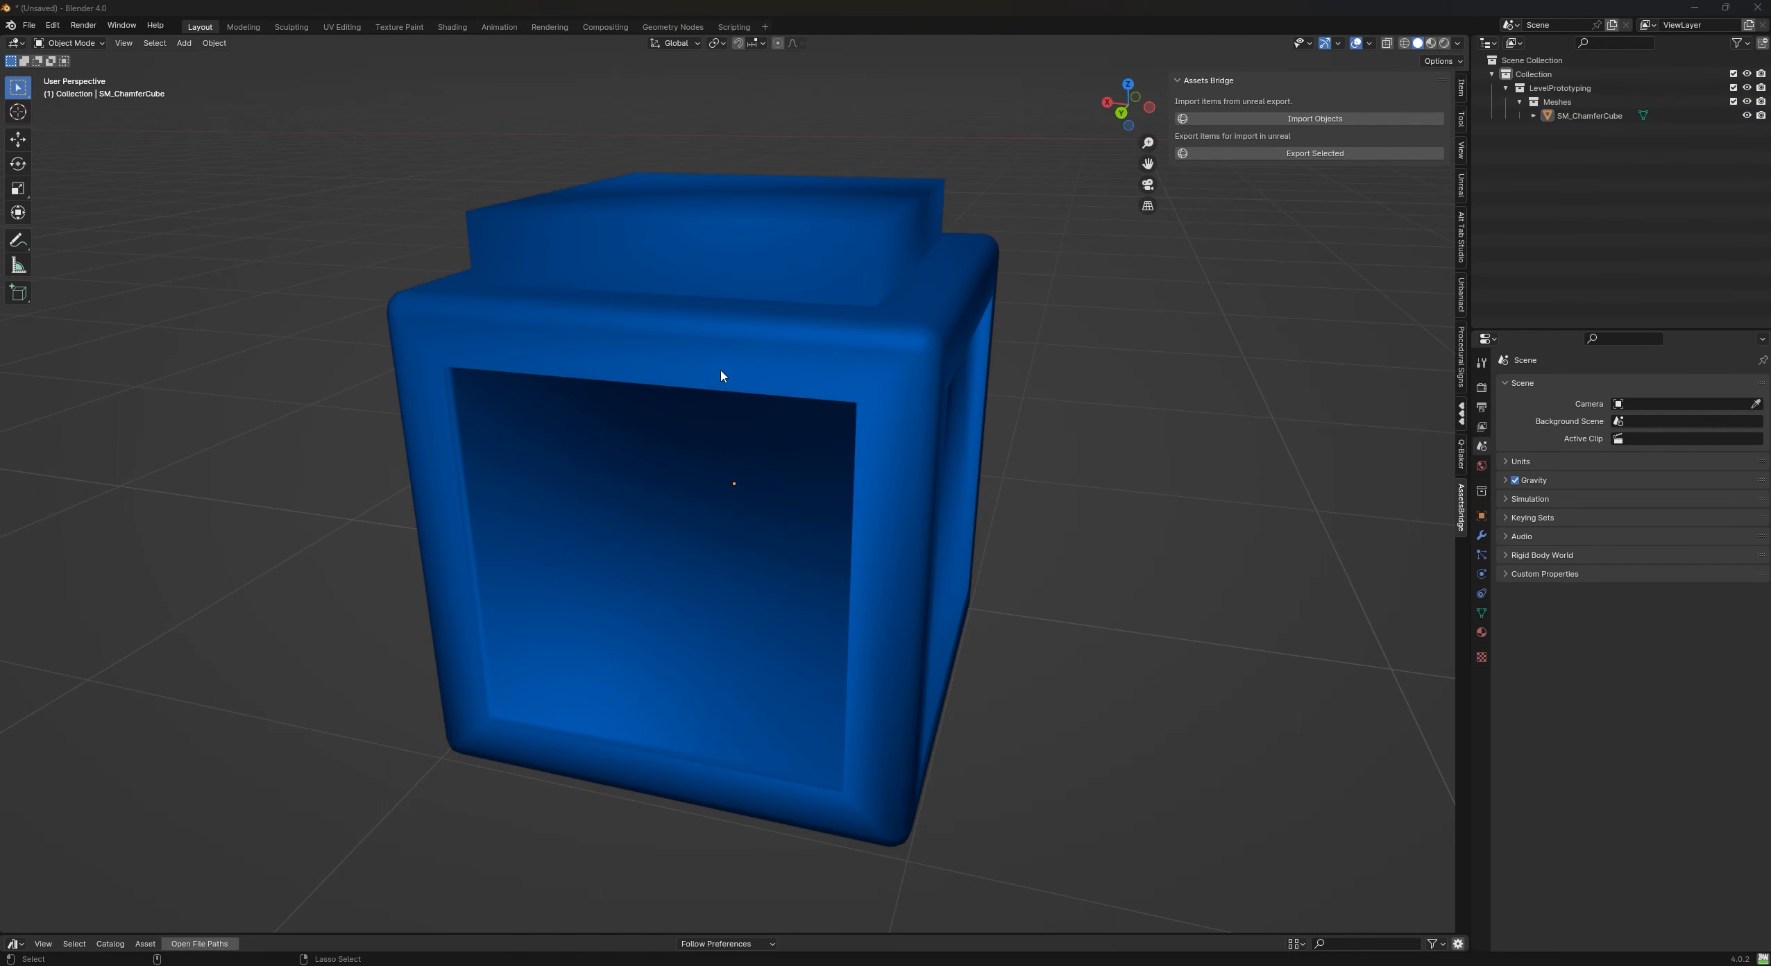
- Save the scene over the existing AssetsBridgeTest.blend file
key(ctrl+s)
click(763, 504)
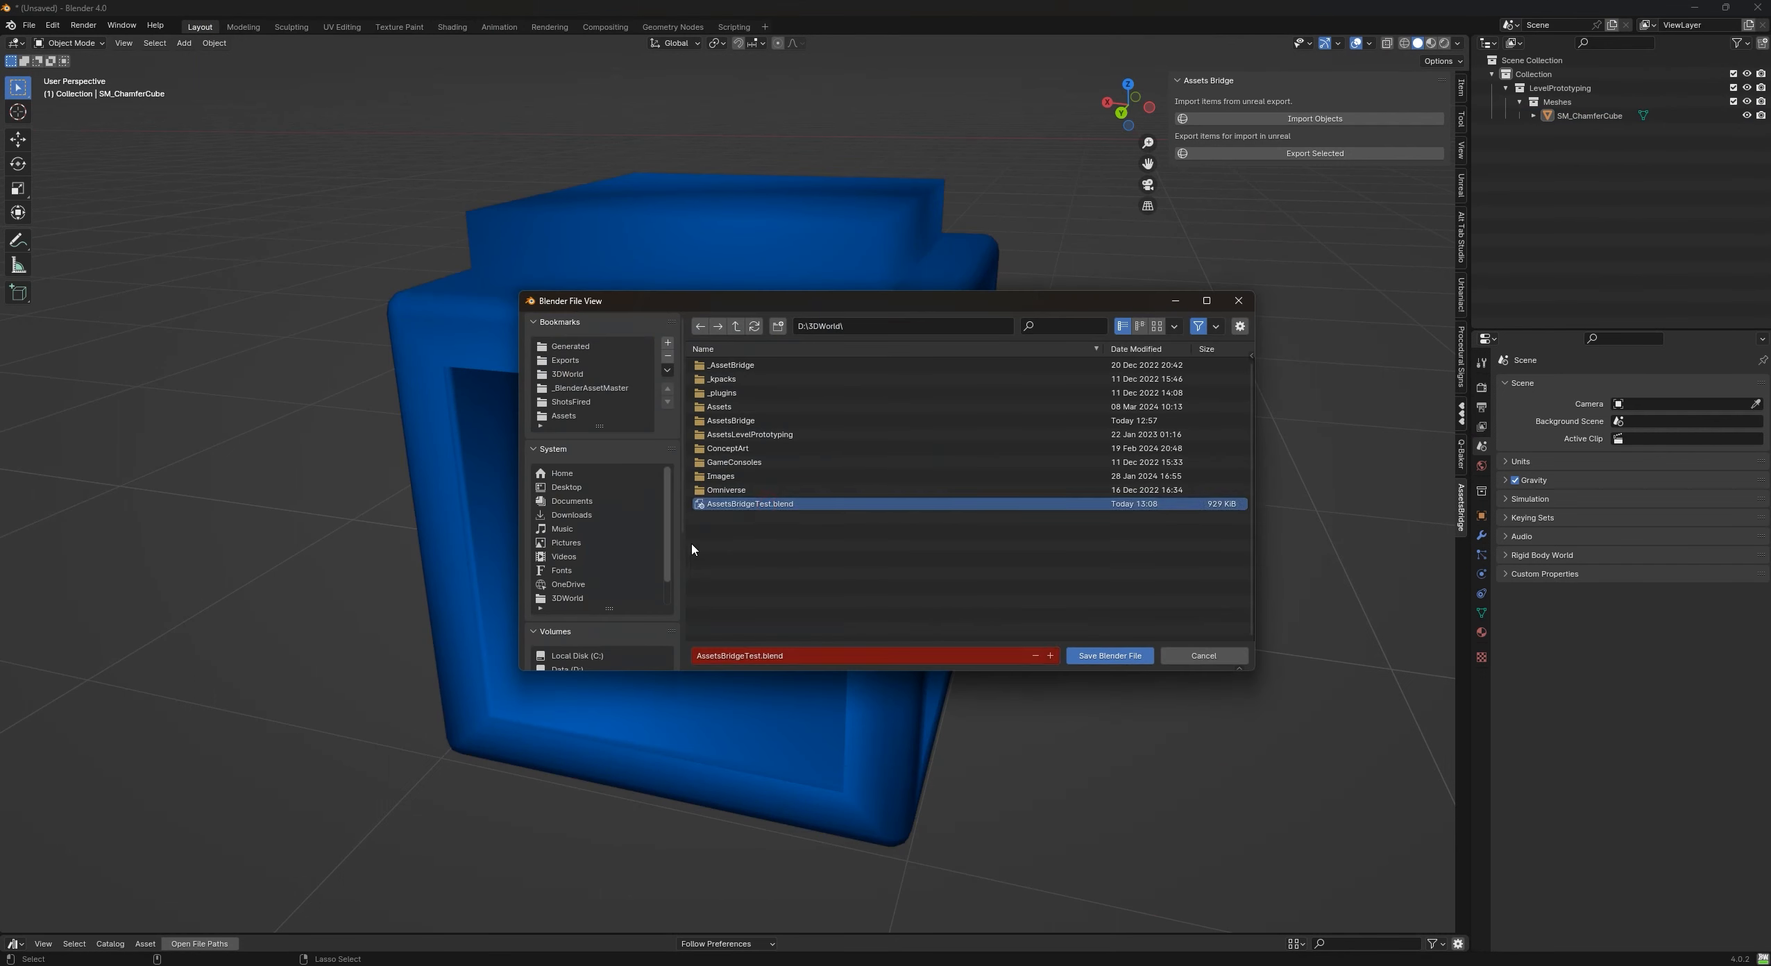
click(1109, 655)
- Export the selected SM_ChamferCube for Unreal with Assets Bridge
click(882, 336)
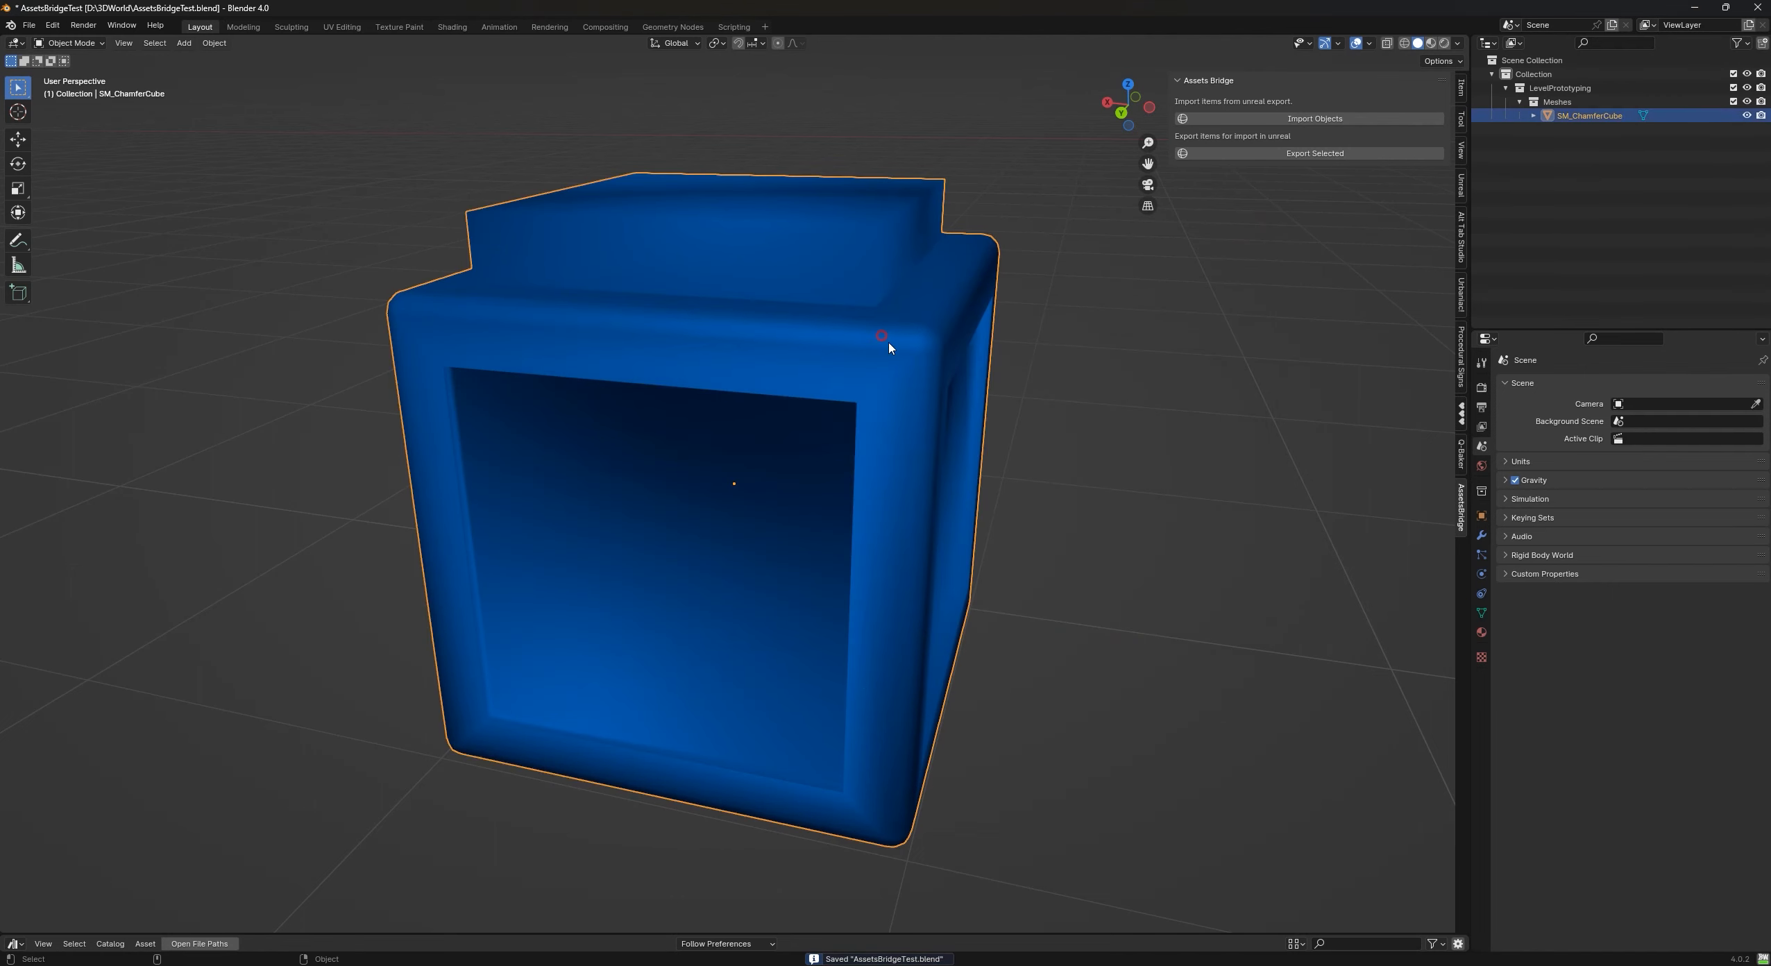
mouse_move(1196, 449)
middle_down()
mouse_move(1266, 428)
mouse_move(1253, 297)
mouse_move(1253, 352)
mouse_move(1186, 421)
mouse_move(1182, 455)
middle_up()
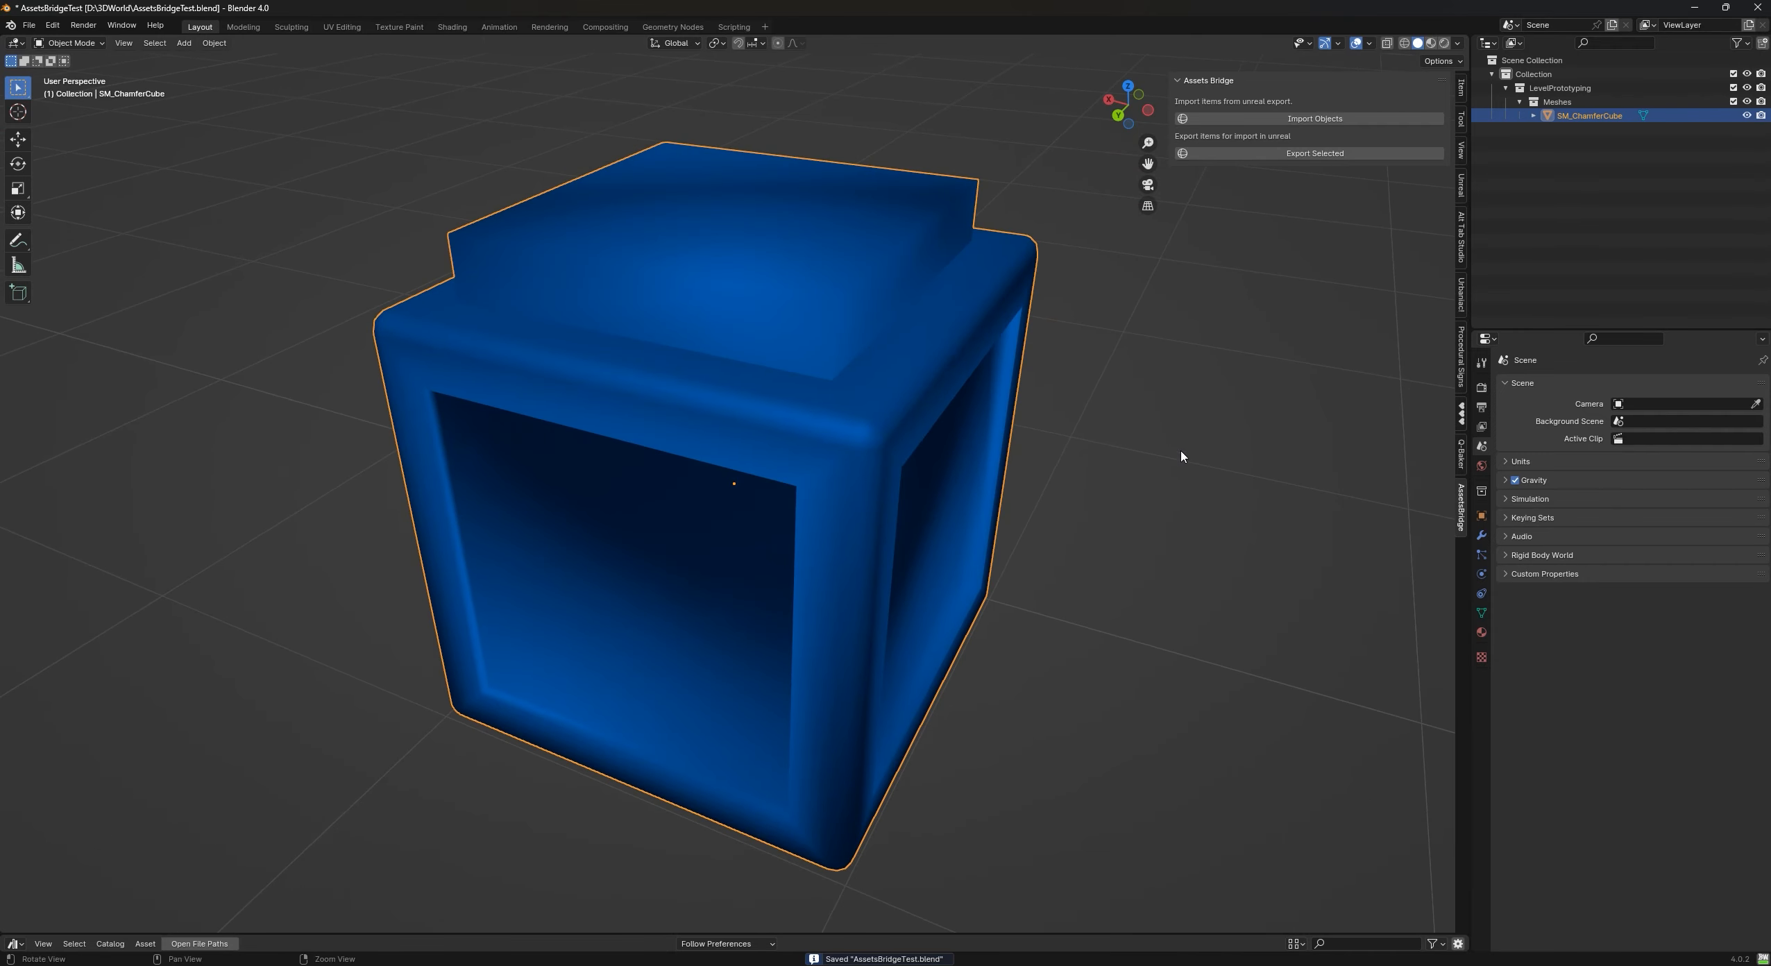
click(1312, 154)
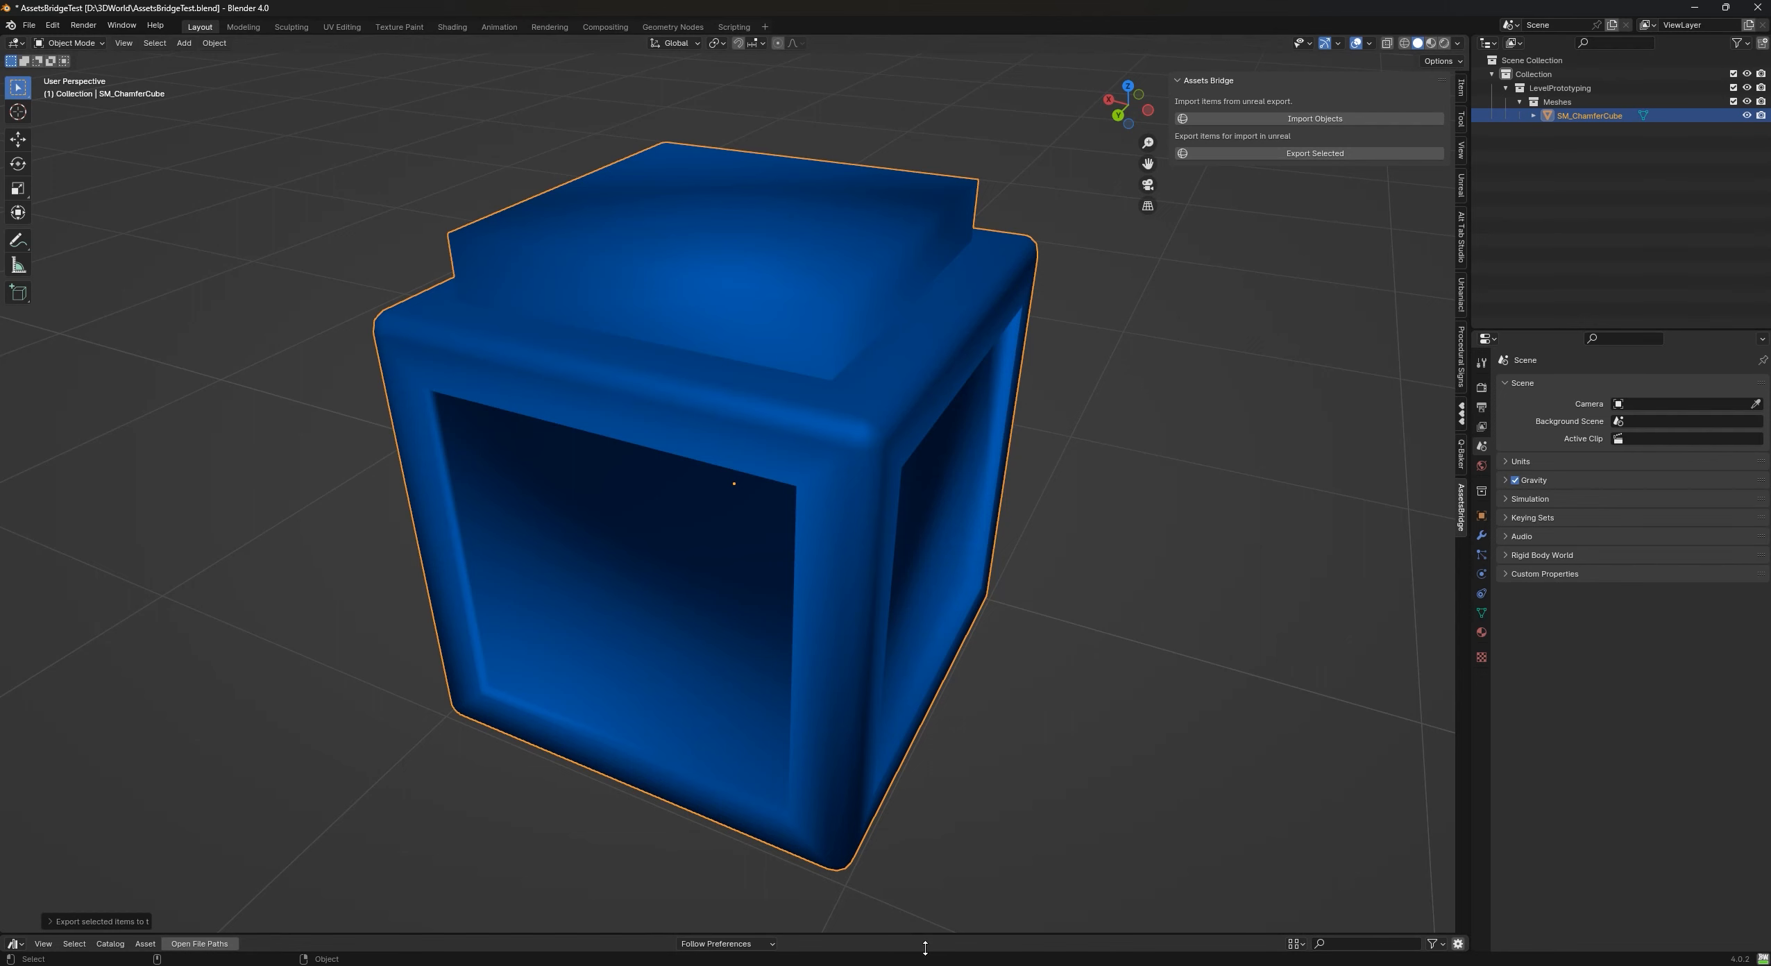
- Switch to VS Code to examine the rotation, scale and location entries in AssetBridge.json, and return to Blender
key(alt+Tab)
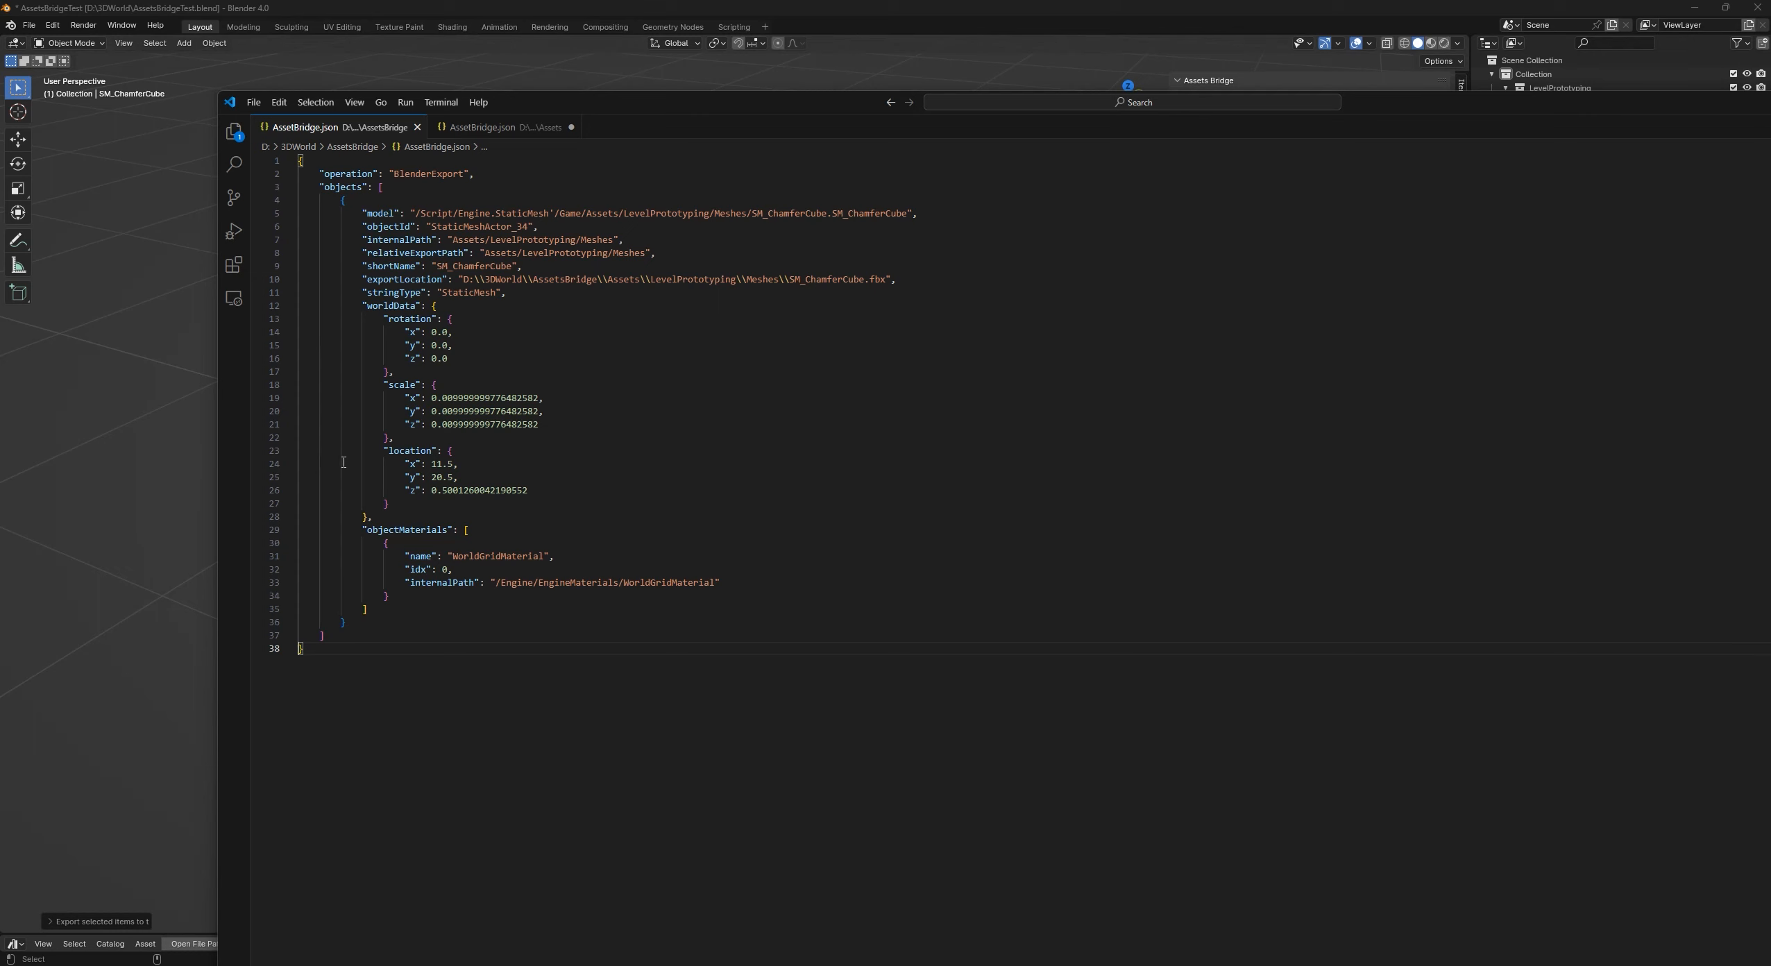
drag(409, 332, 417, 503)
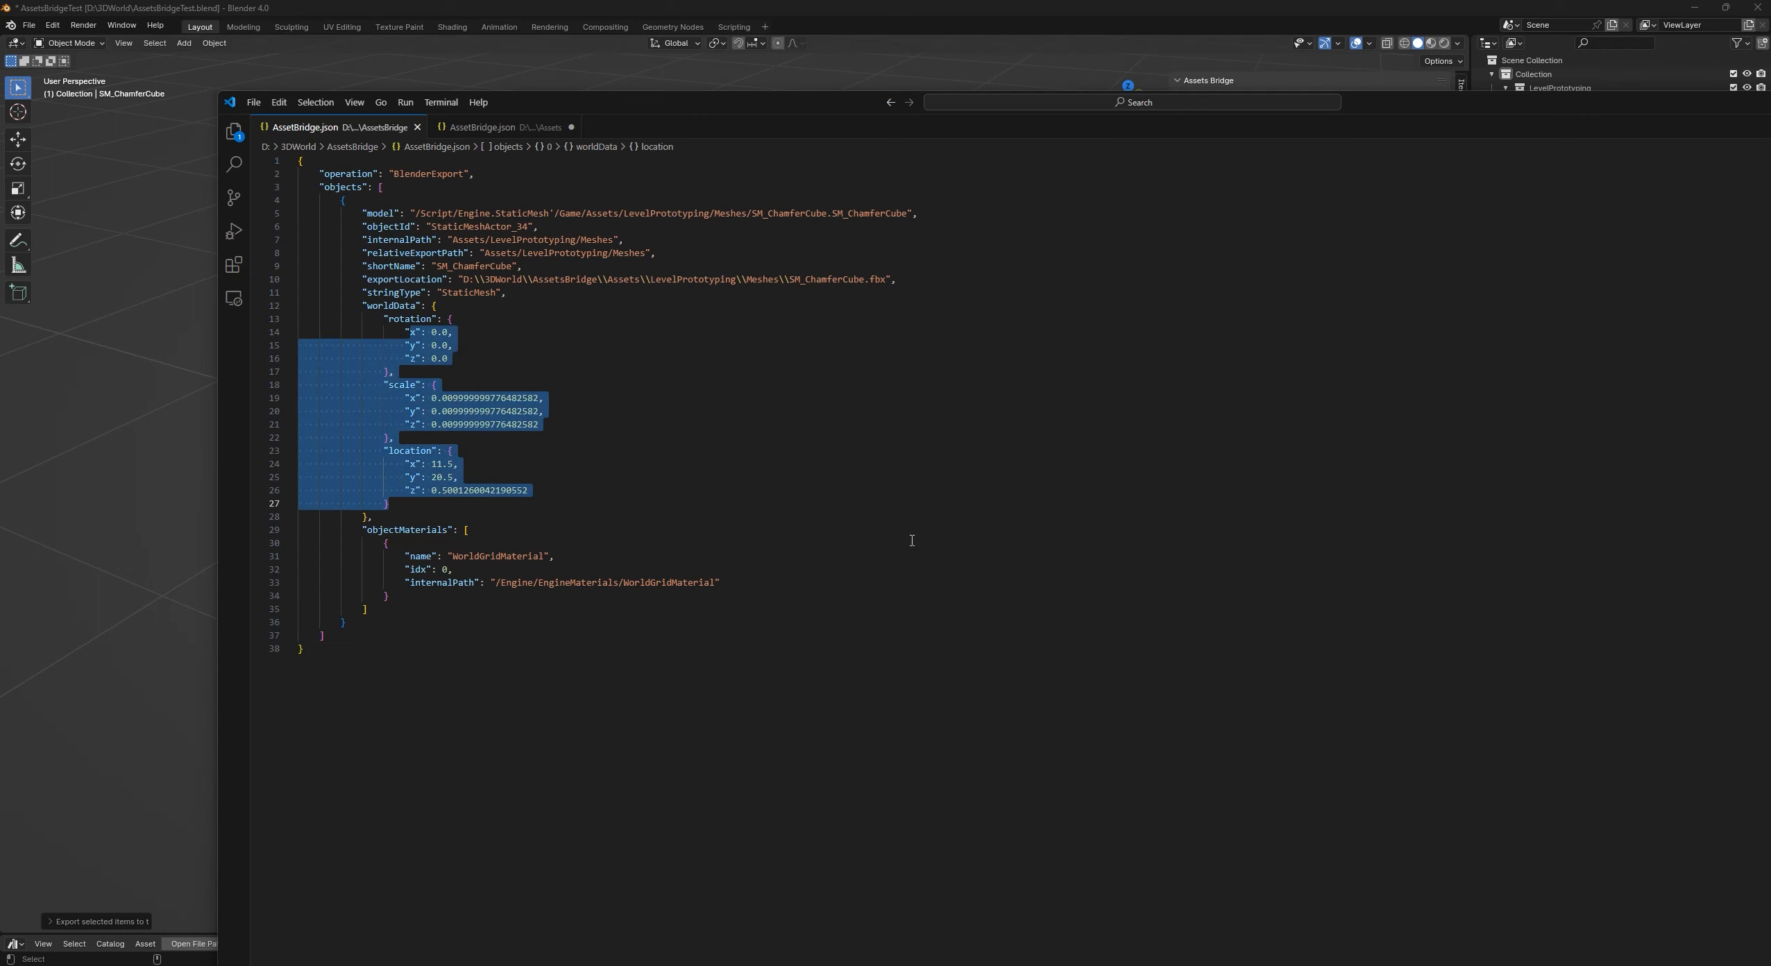
click(103, 472)
click(859, 449)
middle_drag(1194, 510, 1220, 486)
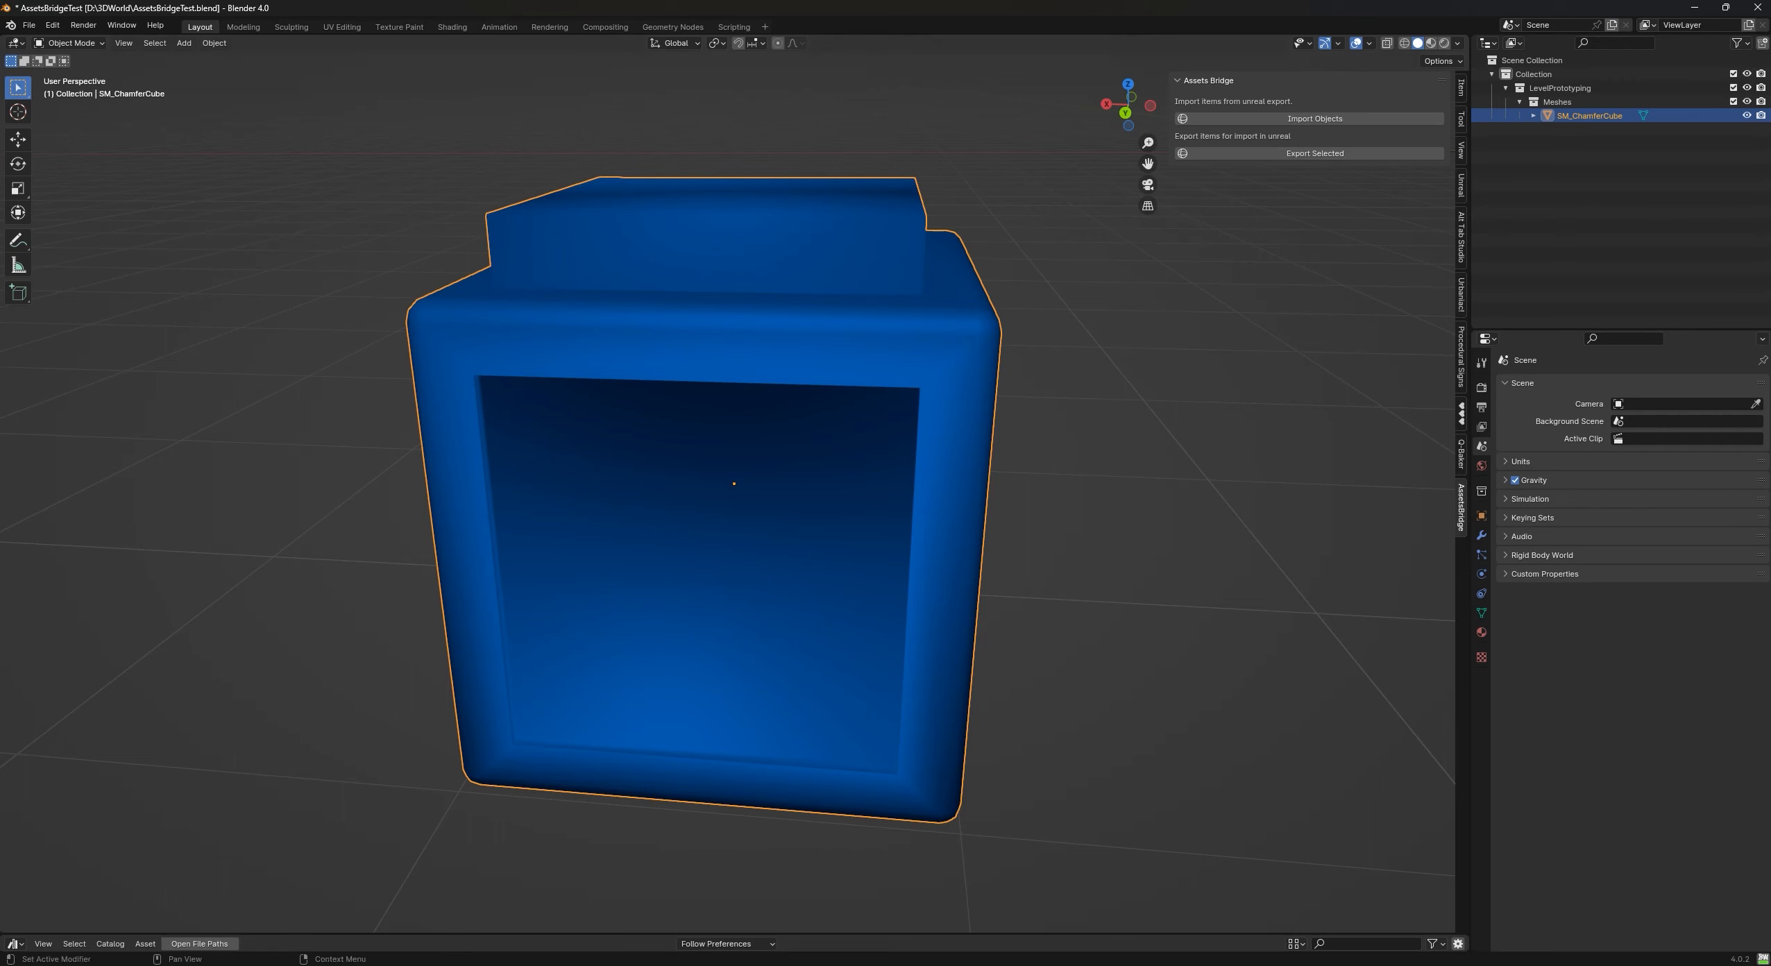
- Switch to the Unreal Editor and locate the selected SM_ChamferCube actor's source mesh among the project assets
mouse_move(1128, 963)
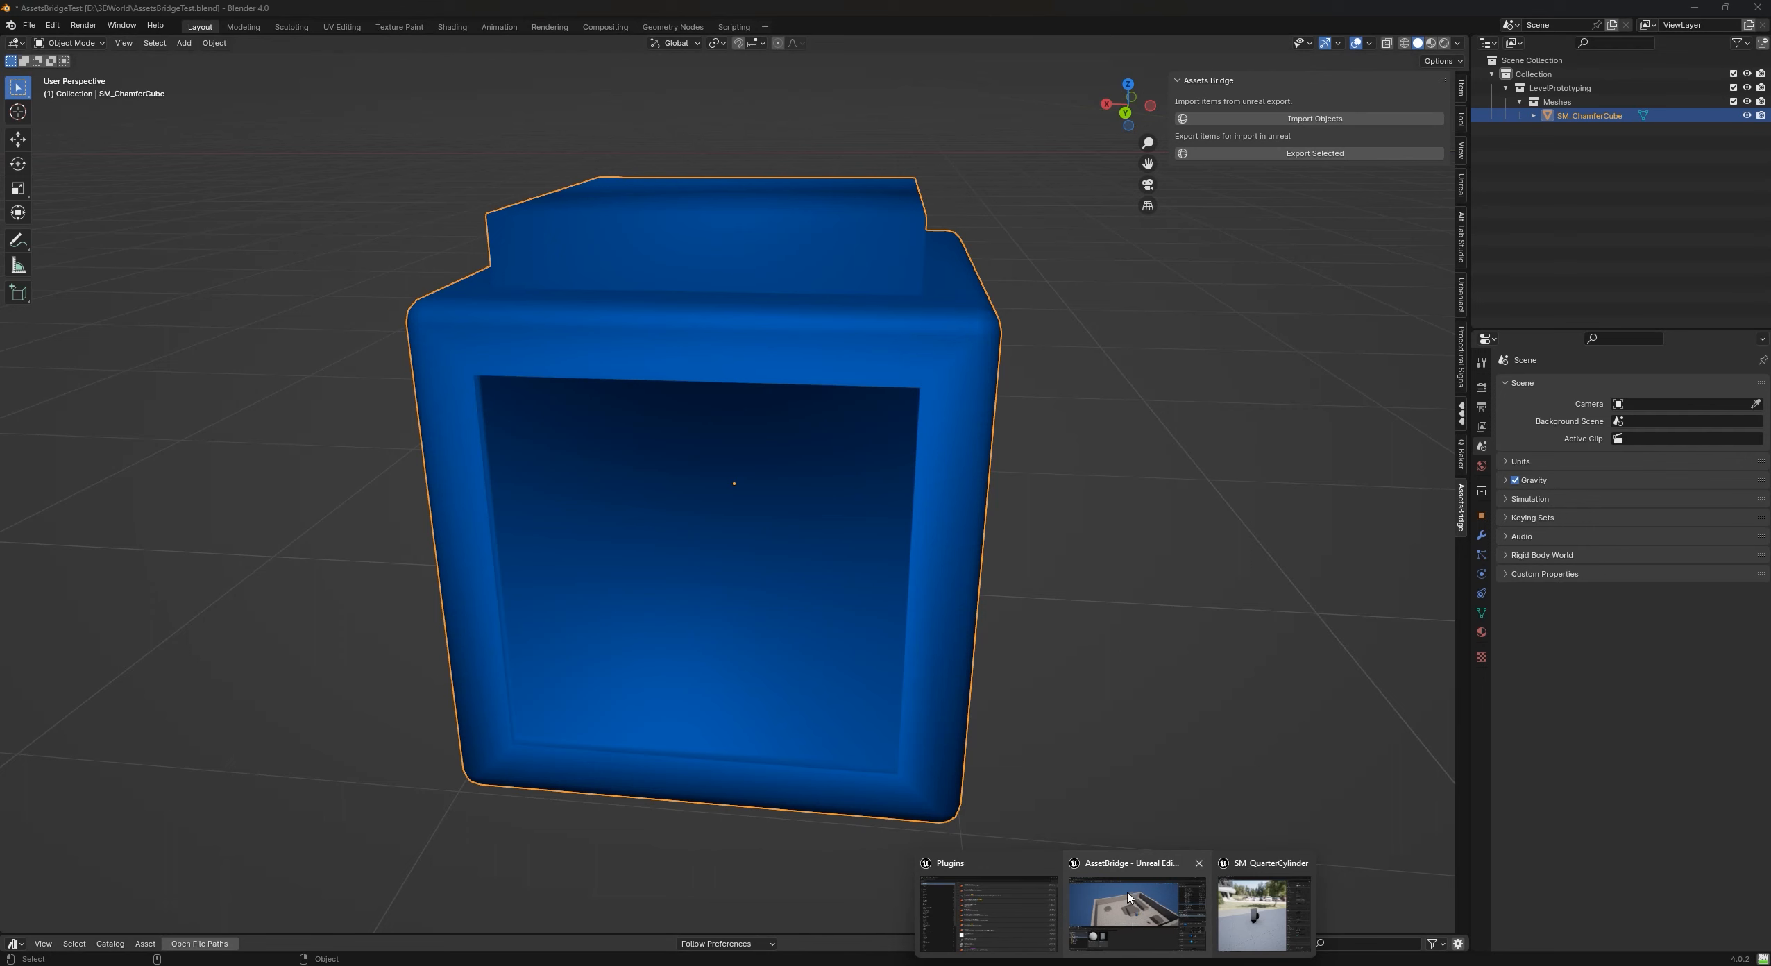
mouse_move(1118, 896)
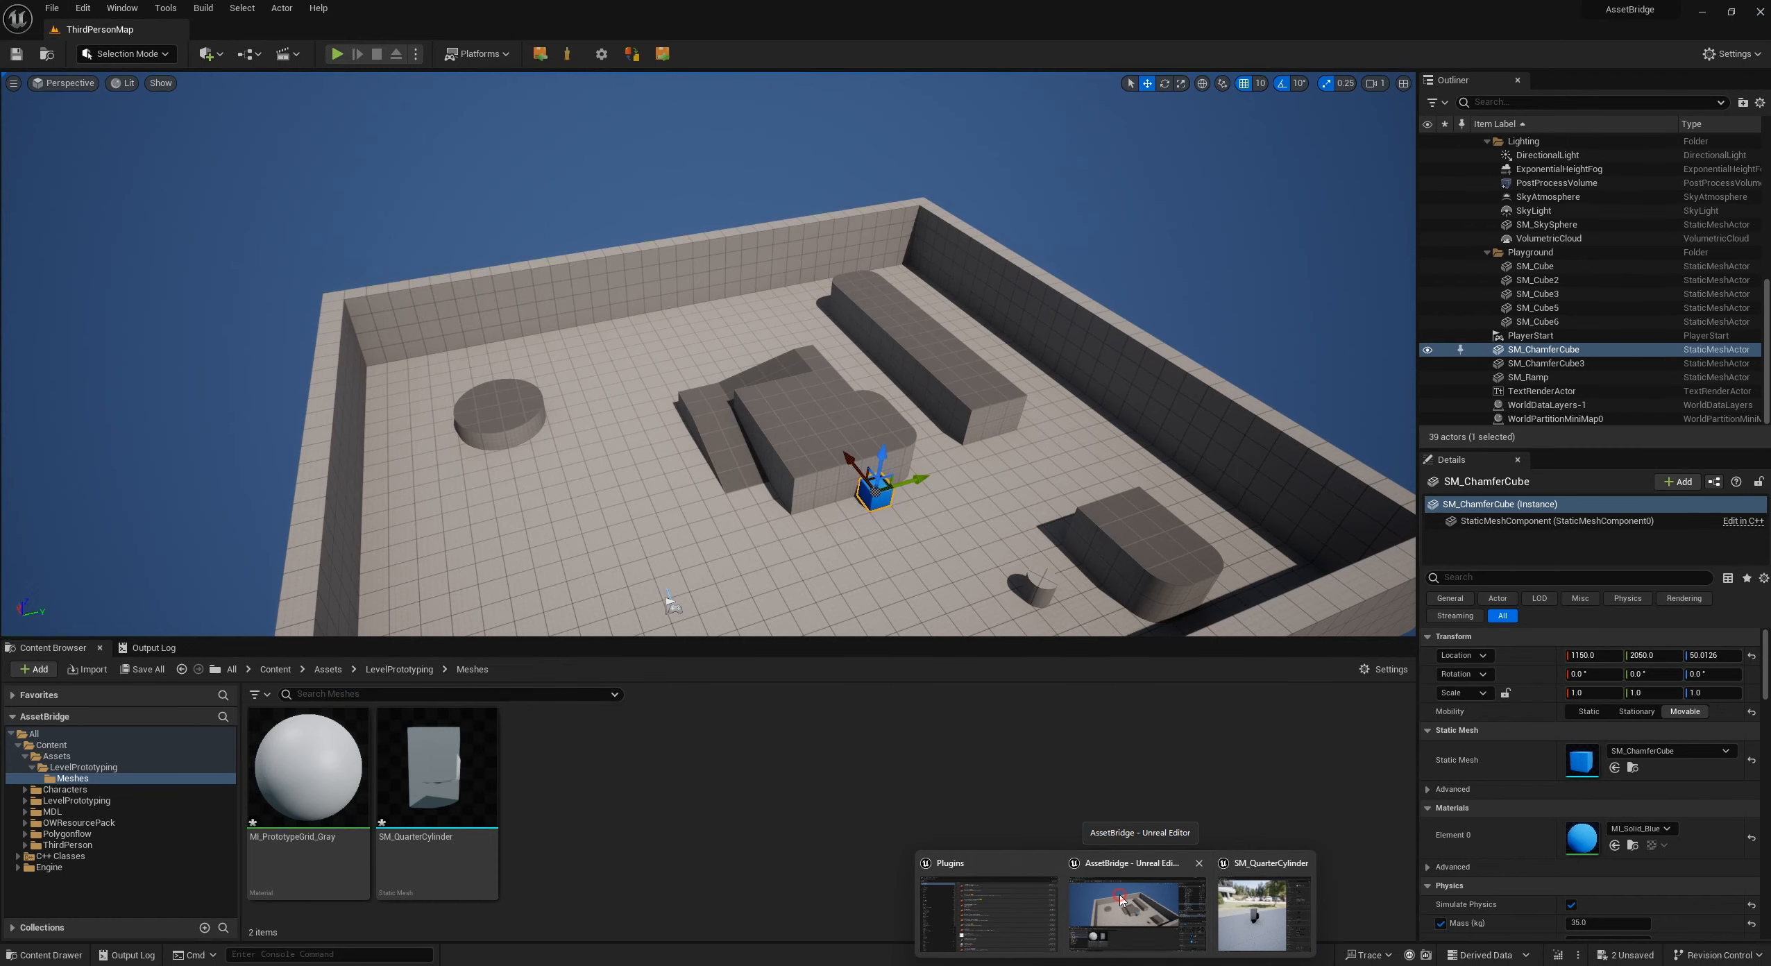
click(1121, 906)
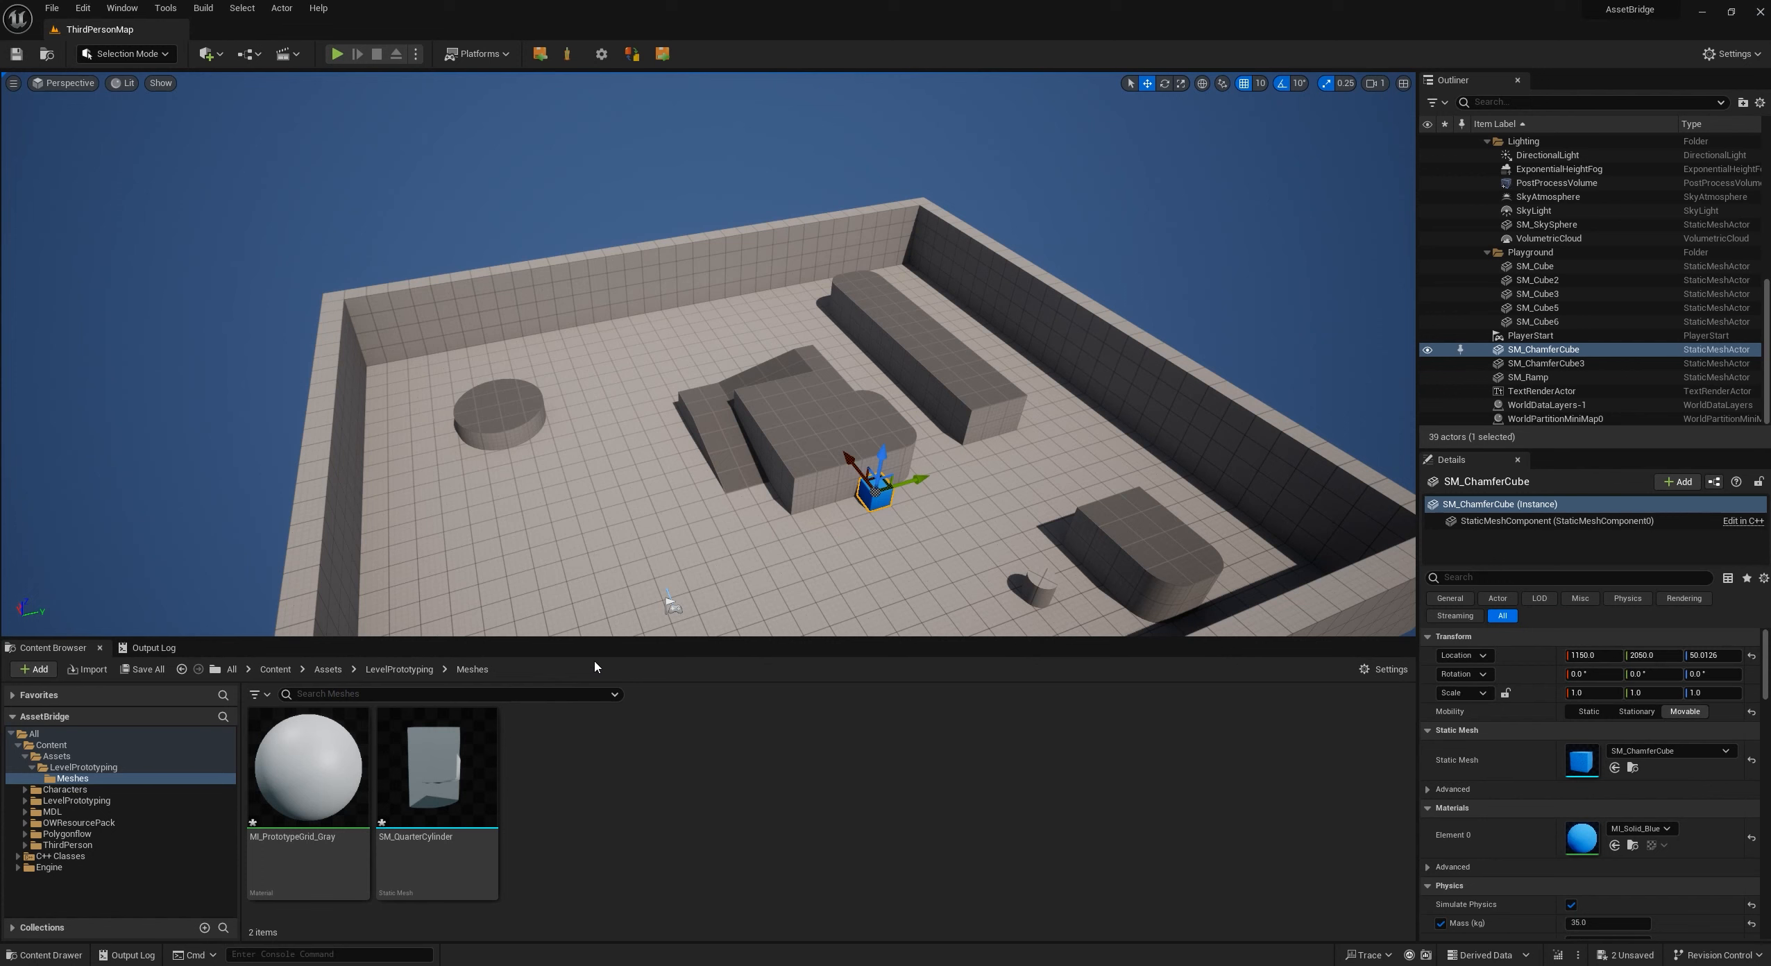
click(57, 756)
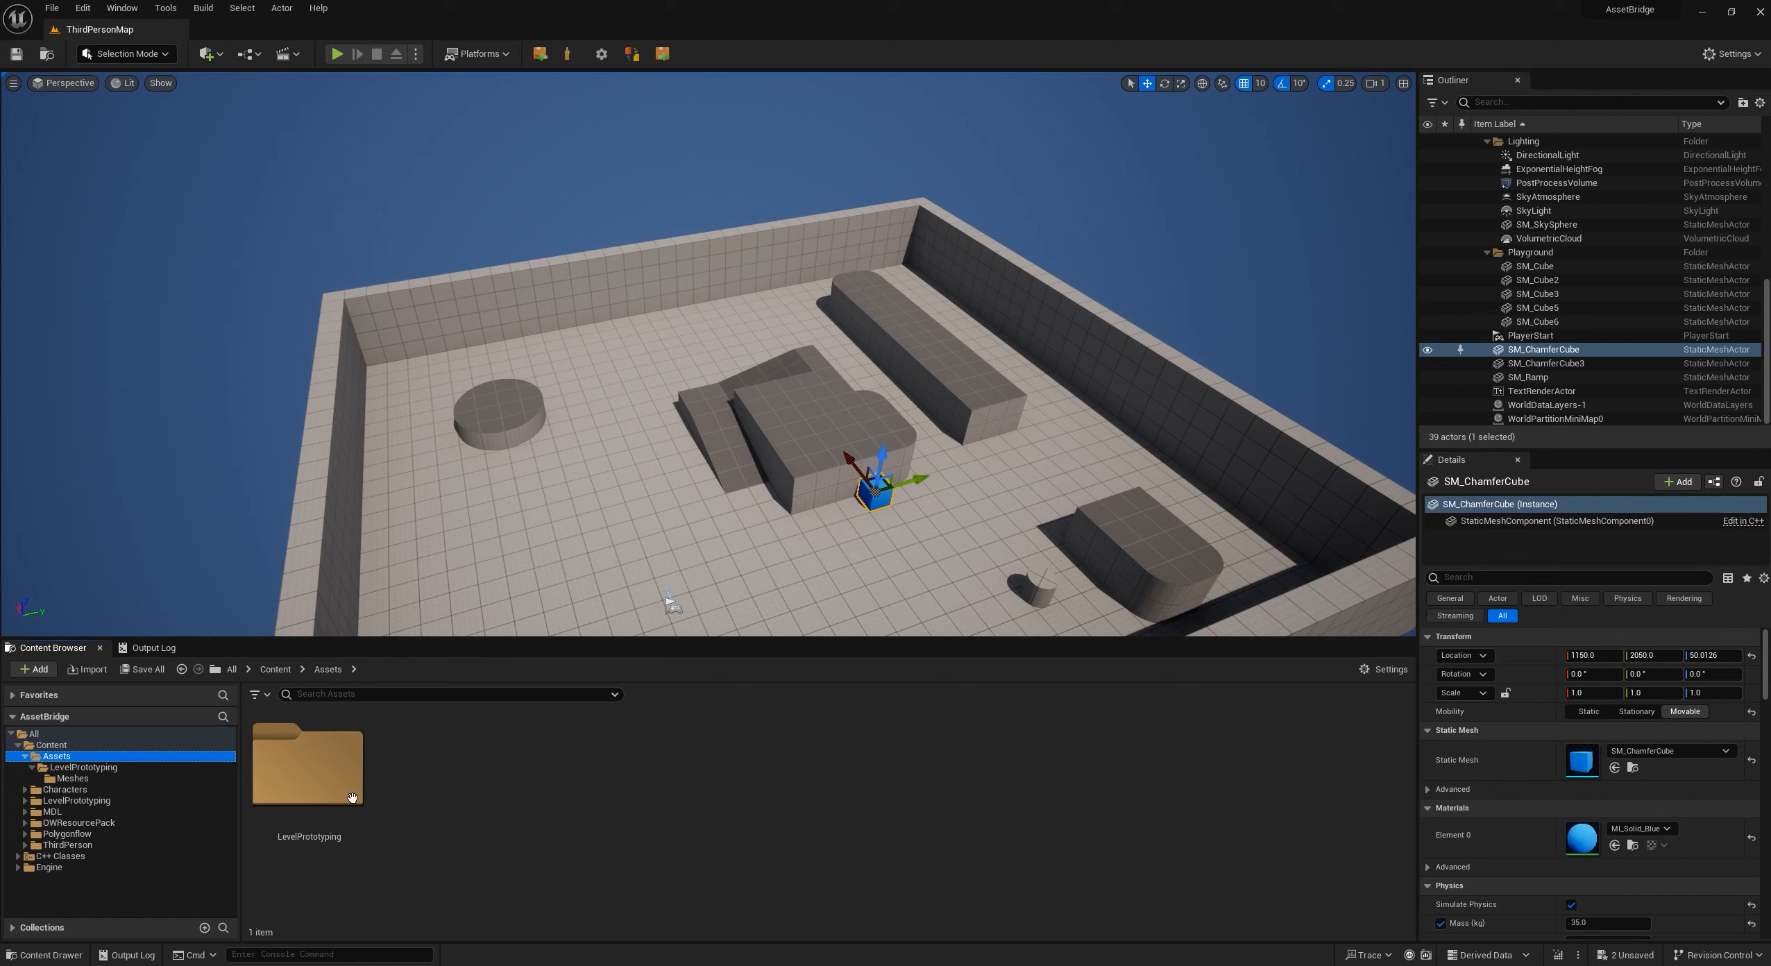
click(112, 803)
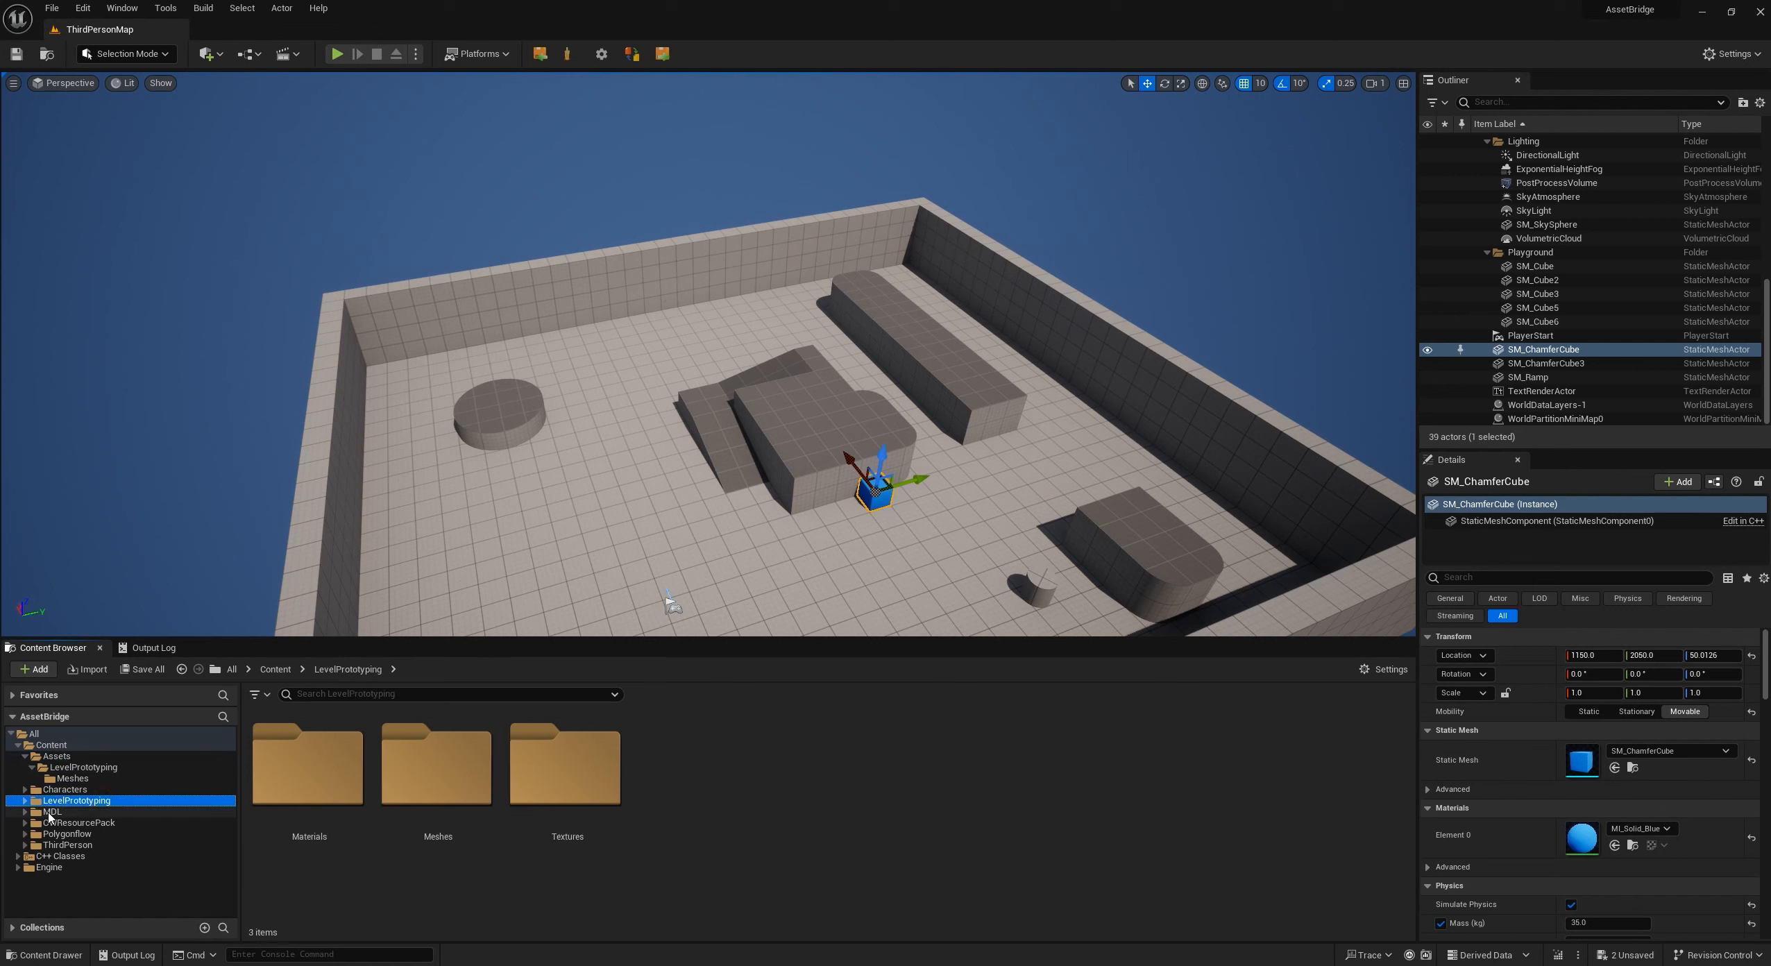
right_click(883, 494)
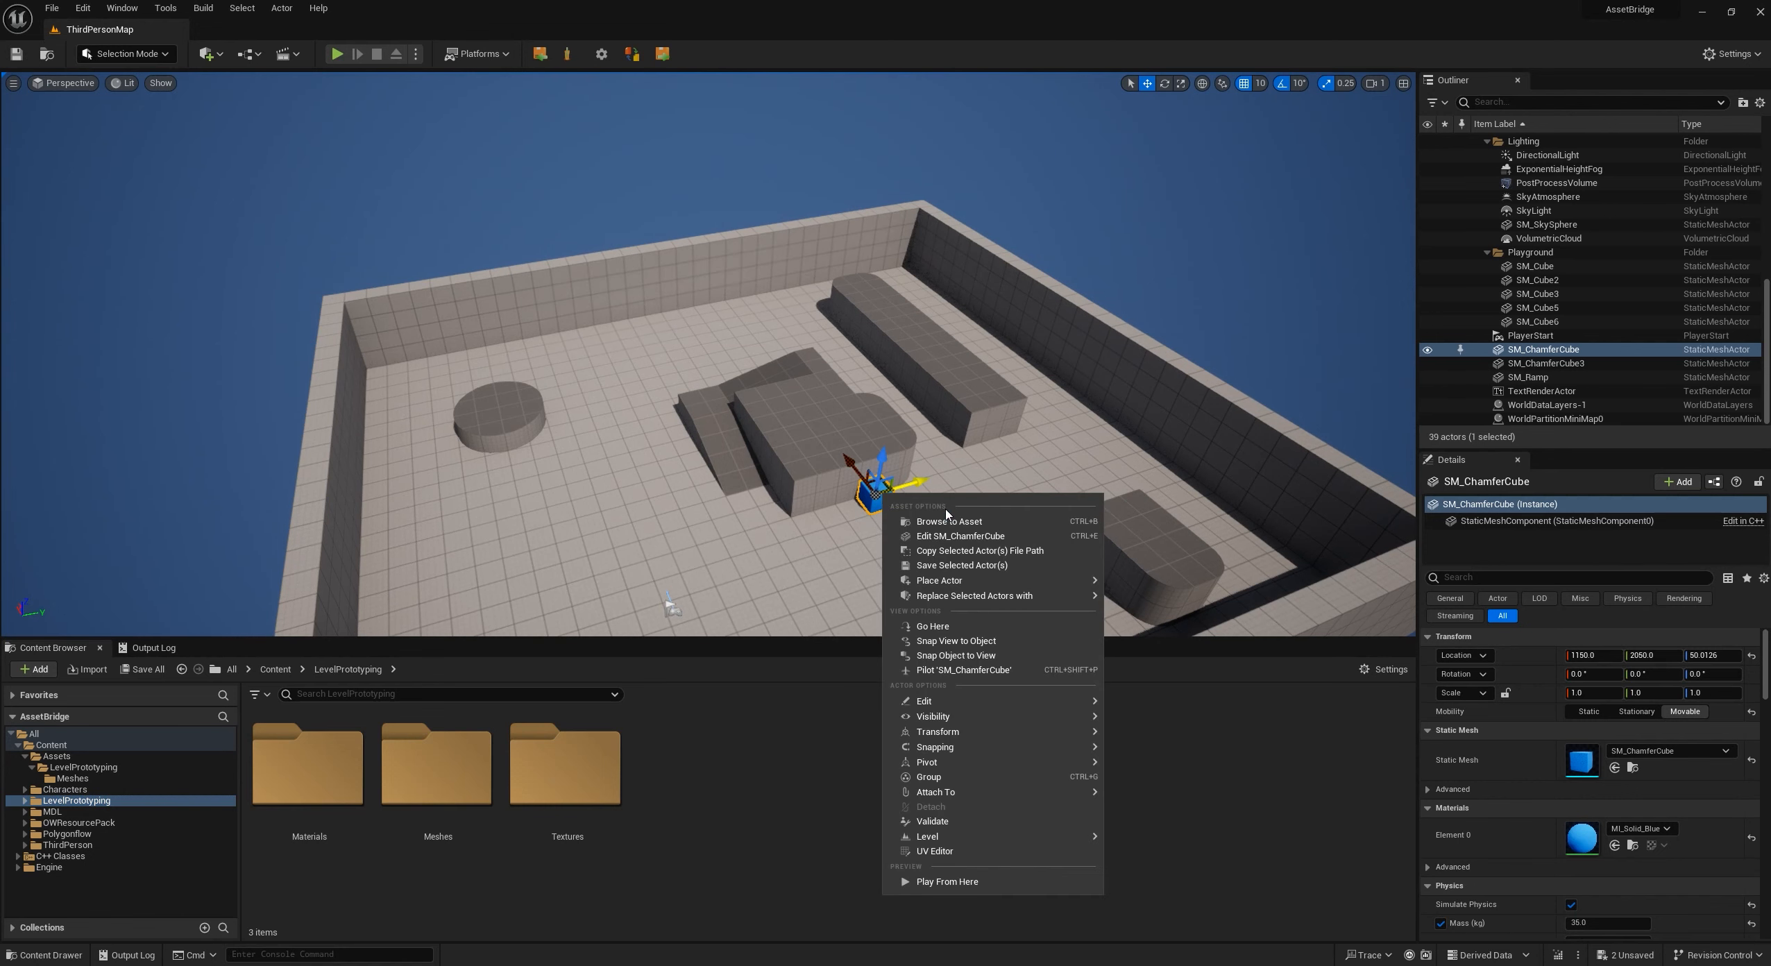
click(991, 527)
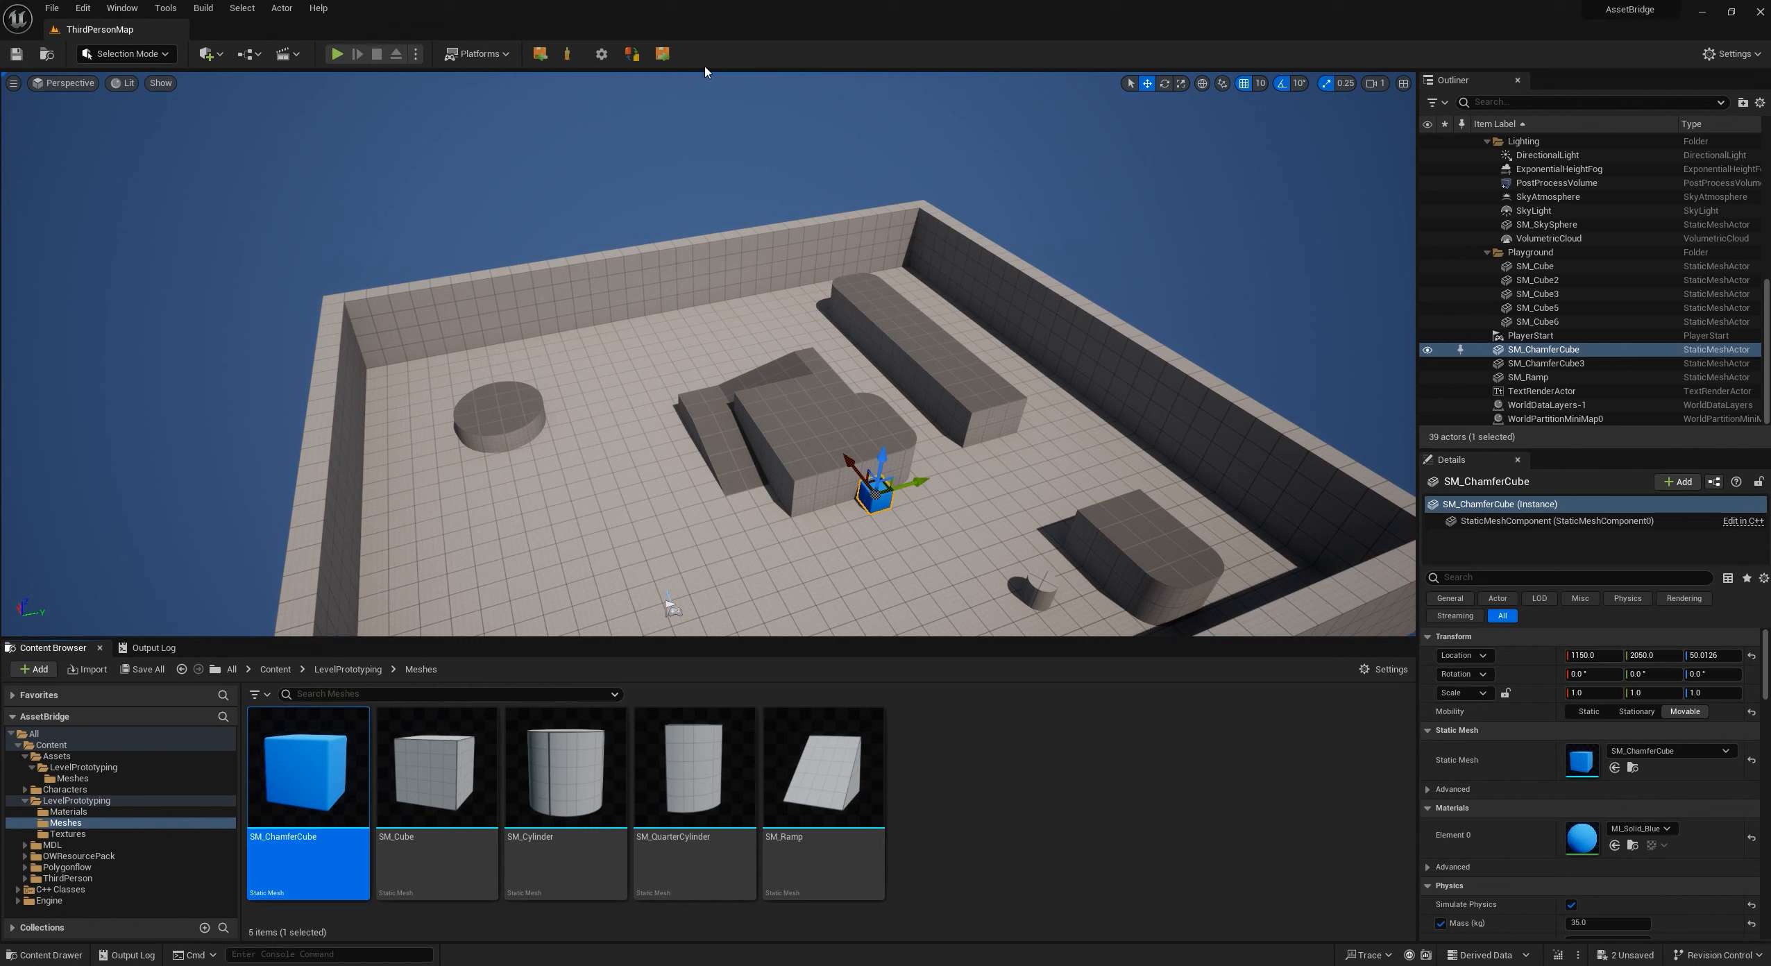
- Review the Content Root and Assets Directory settings in the Assets Bridge configuration, and close it
click(601, 55)
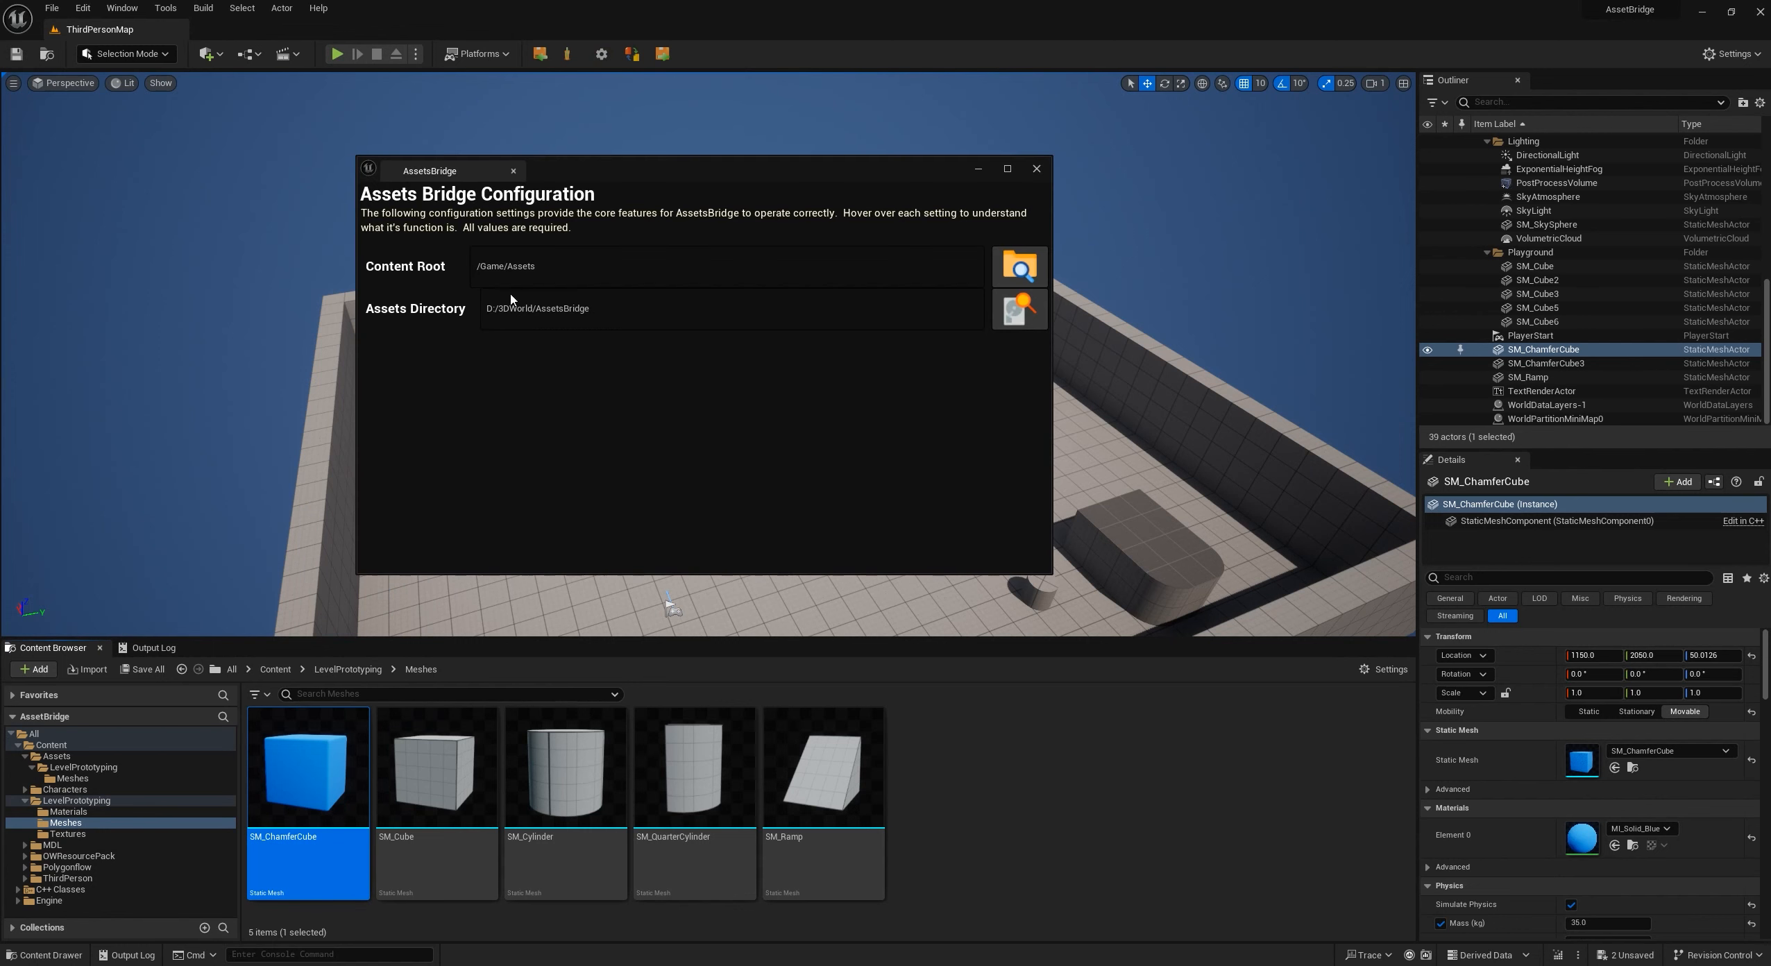
mouse_move(480, 267)
click(1037, 172)
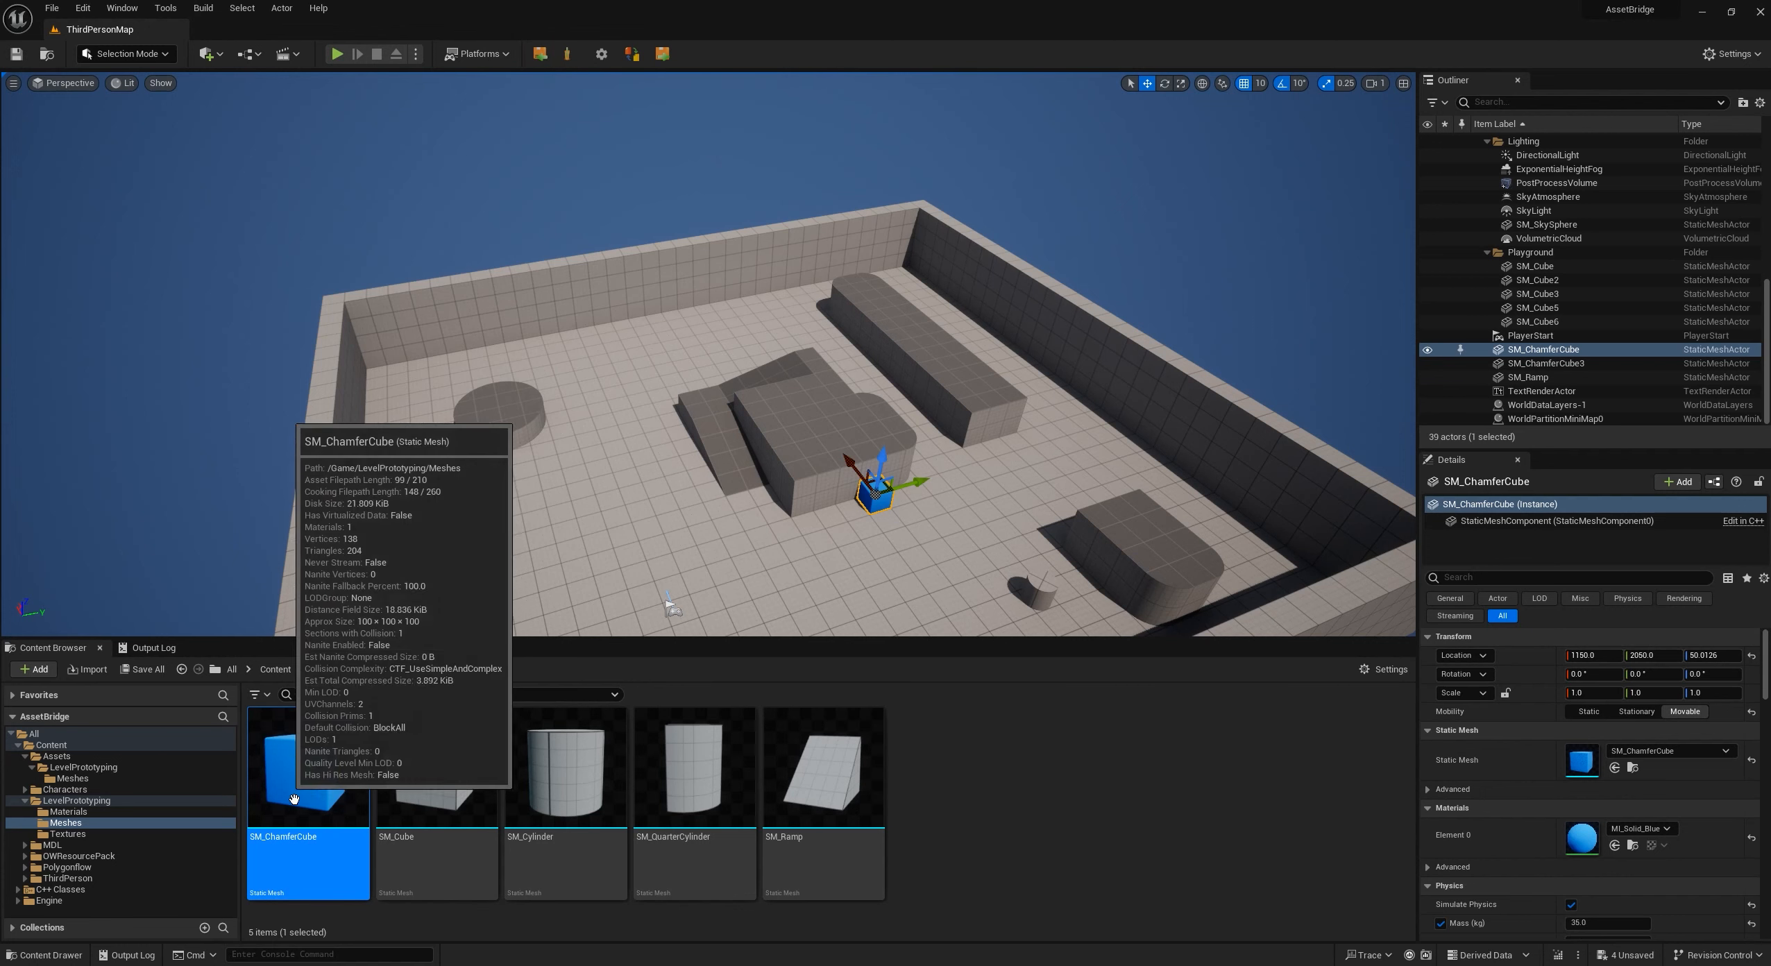
- Locate and select the imported SM_ChamferCube mesh in the Assets/LevelPrototyping/Meshes folder
mouse_move(928, 518)
right_down()
mouse_move(858, 511)
mouse_move(924, 546)
mouse_move(961, 528)
mouse_move(928, 518)
right_up()
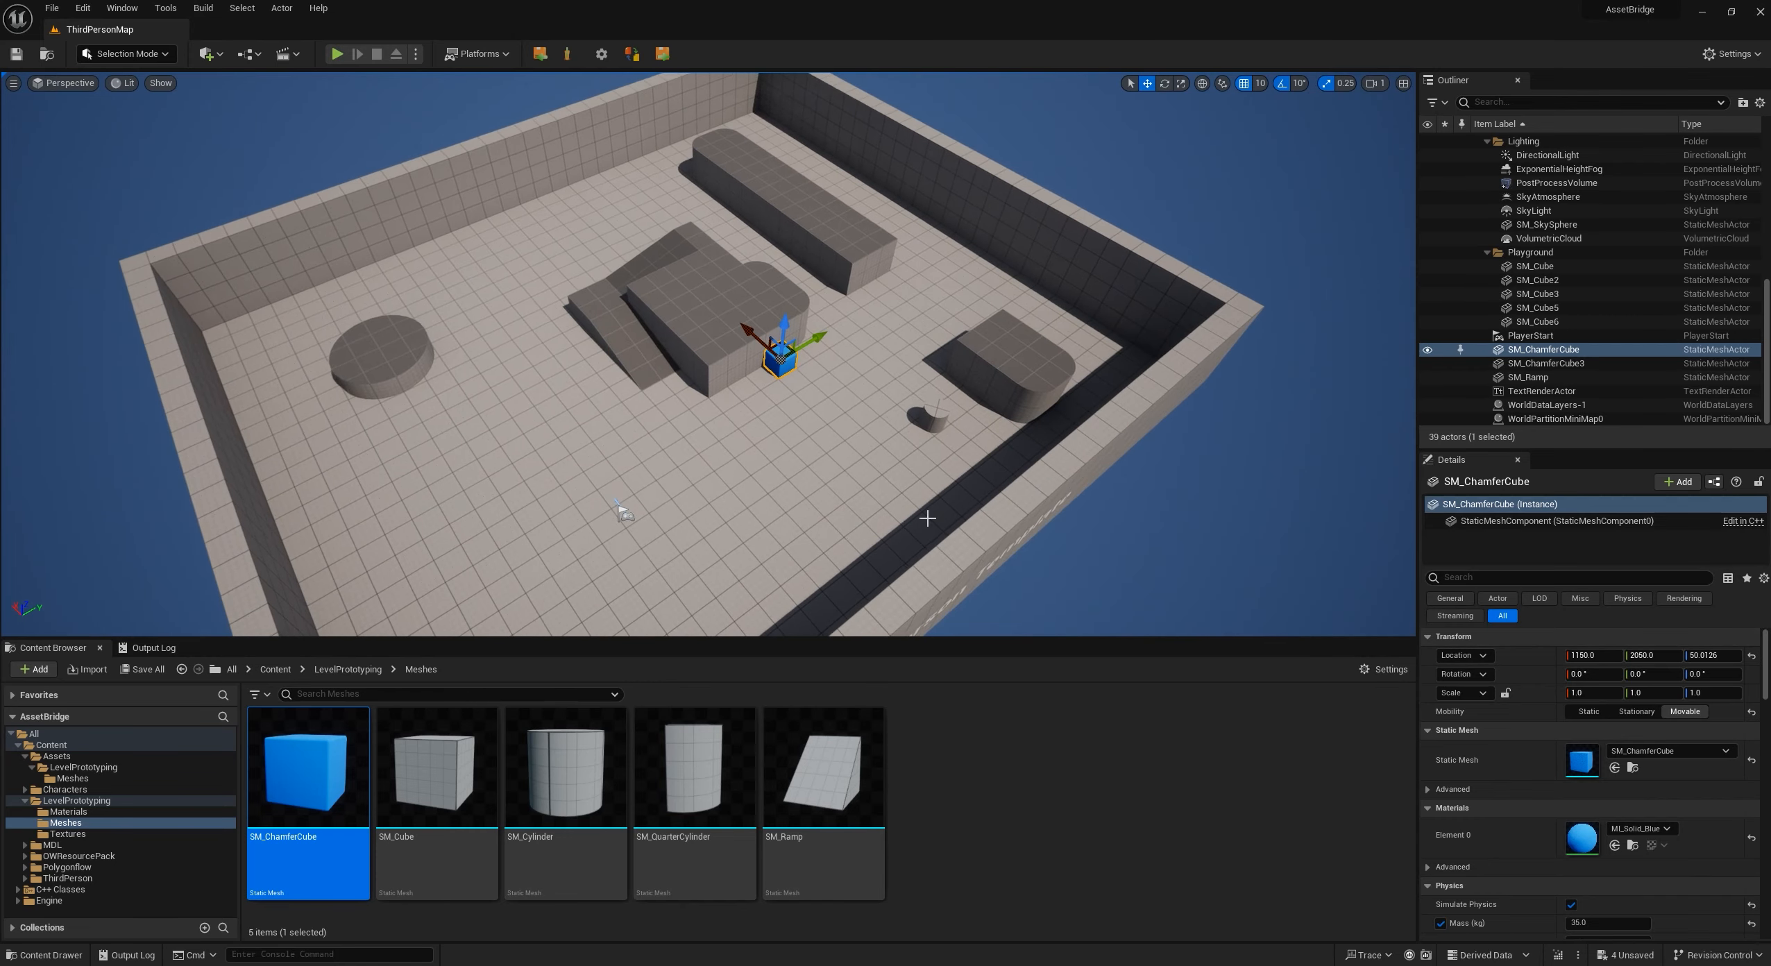
click(63, 756)
click(80, 767)
click(85, 781)
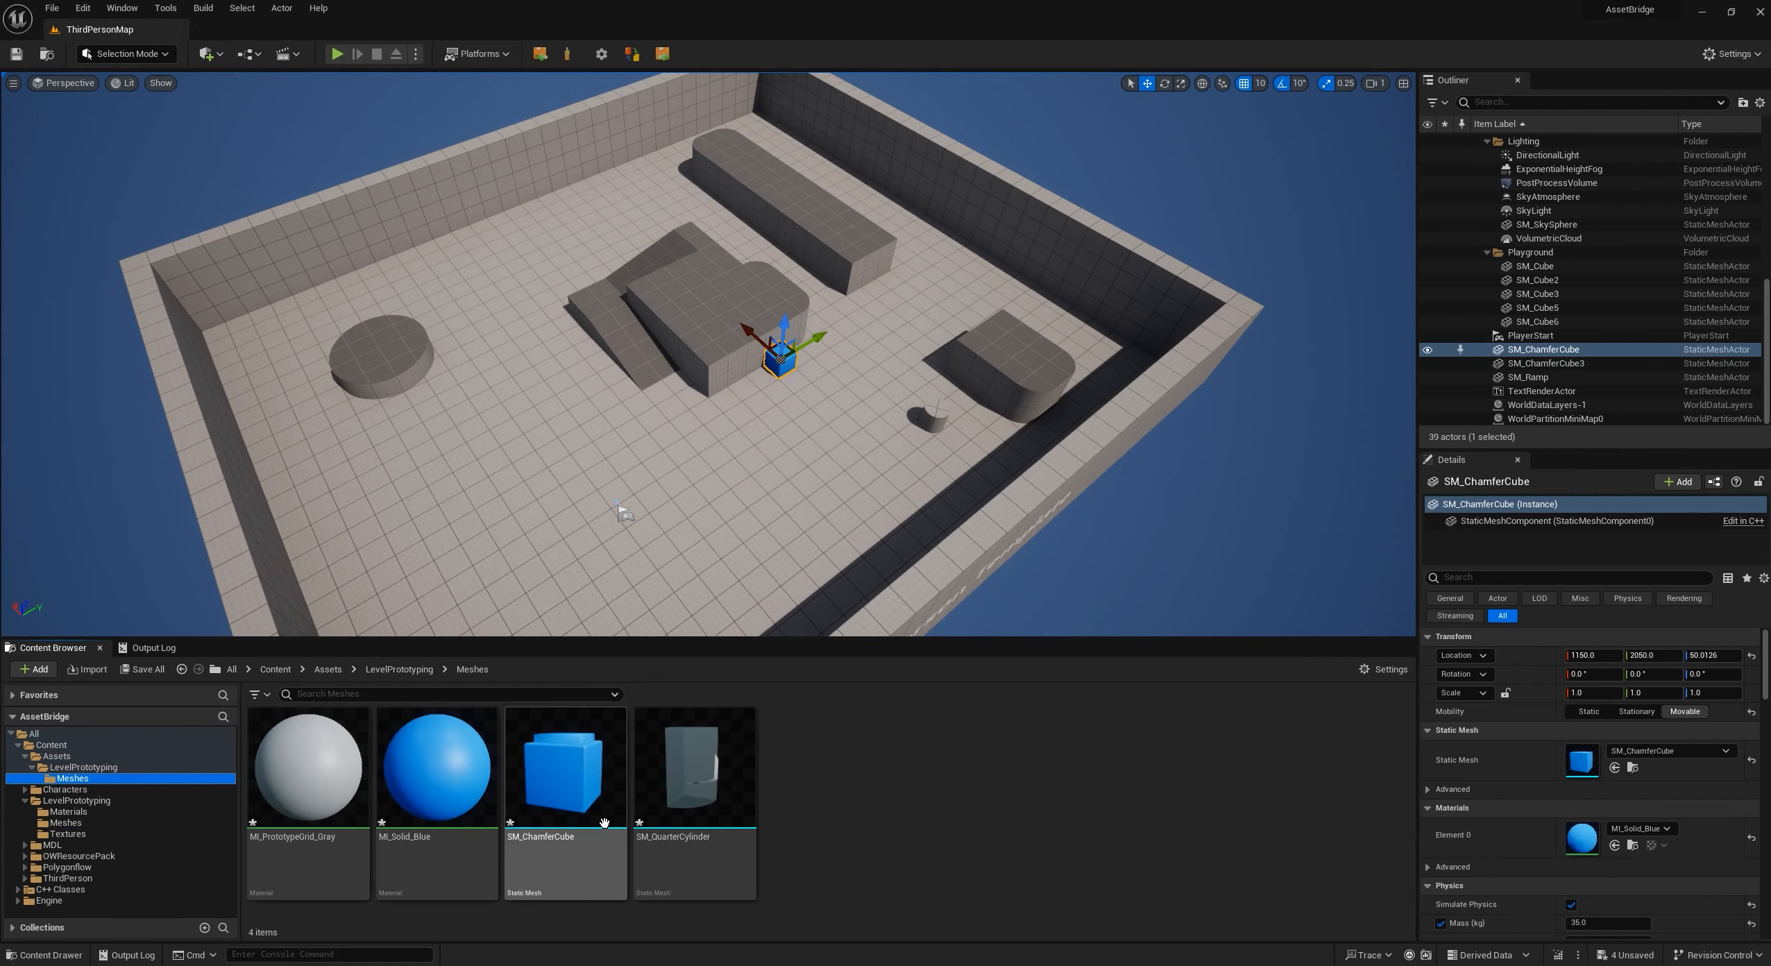
click(593, 791)
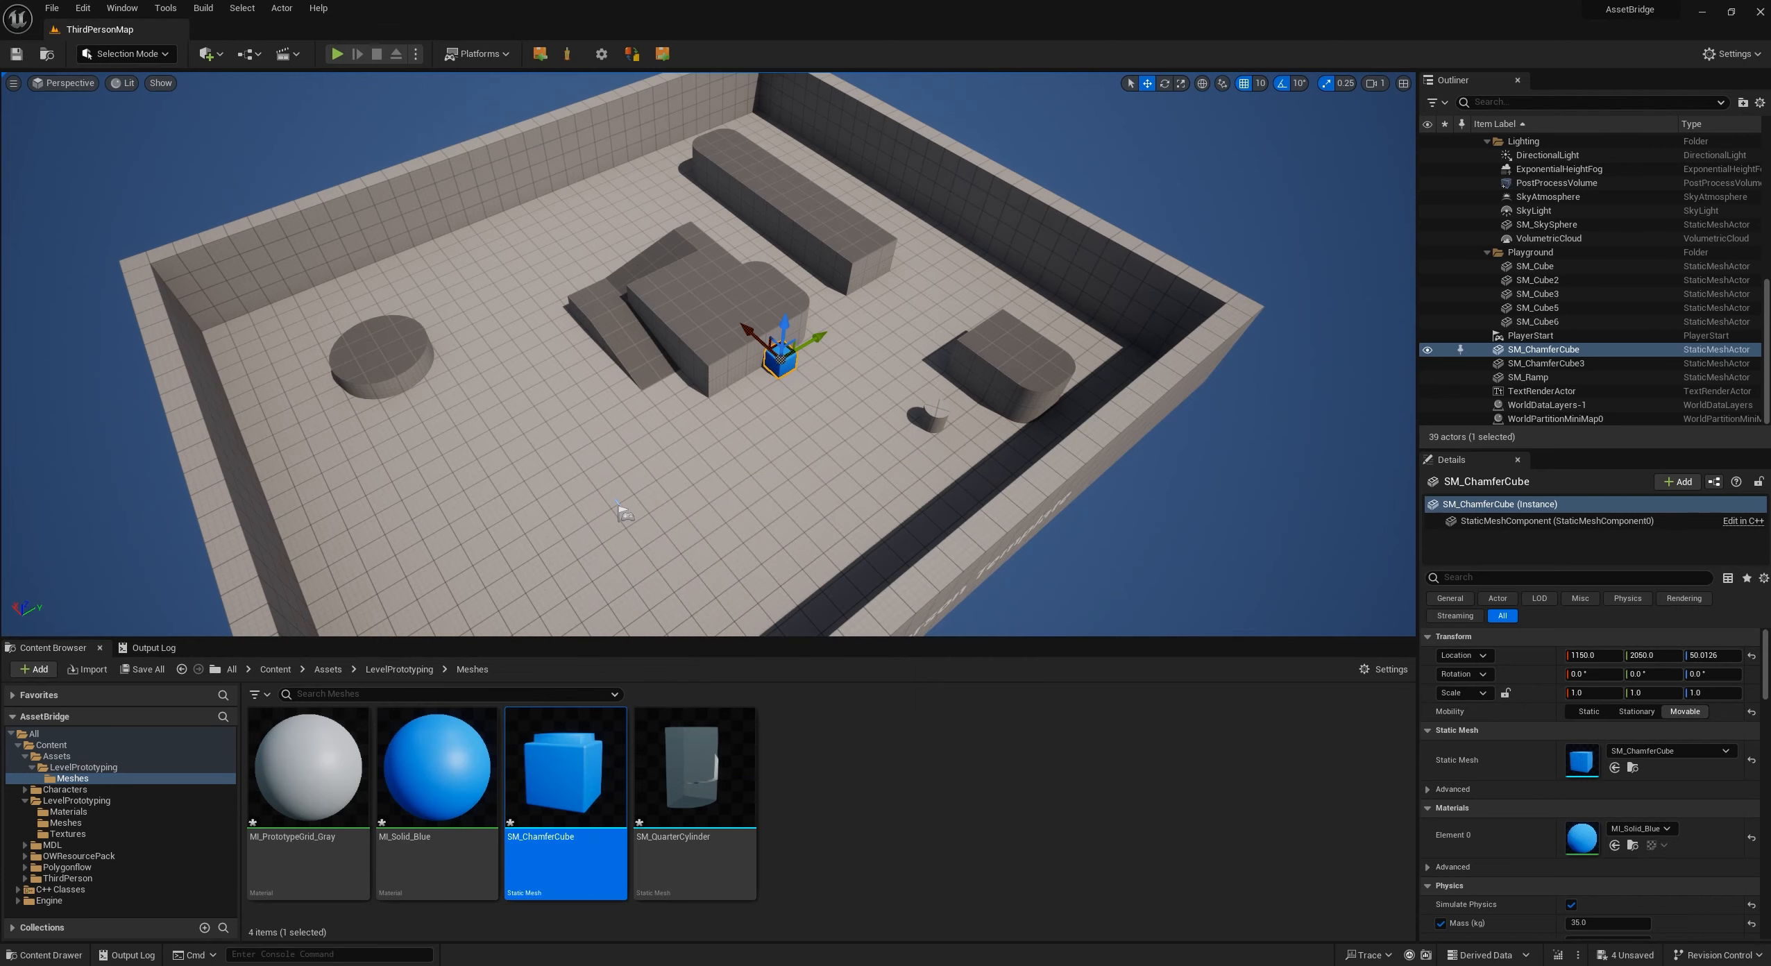
- Open SM_ChamferCube in the static mesh editor to examine its edited geometry from several angles, and return to the level
drag(0, 0, 581, 130)
double_click(581, 131)
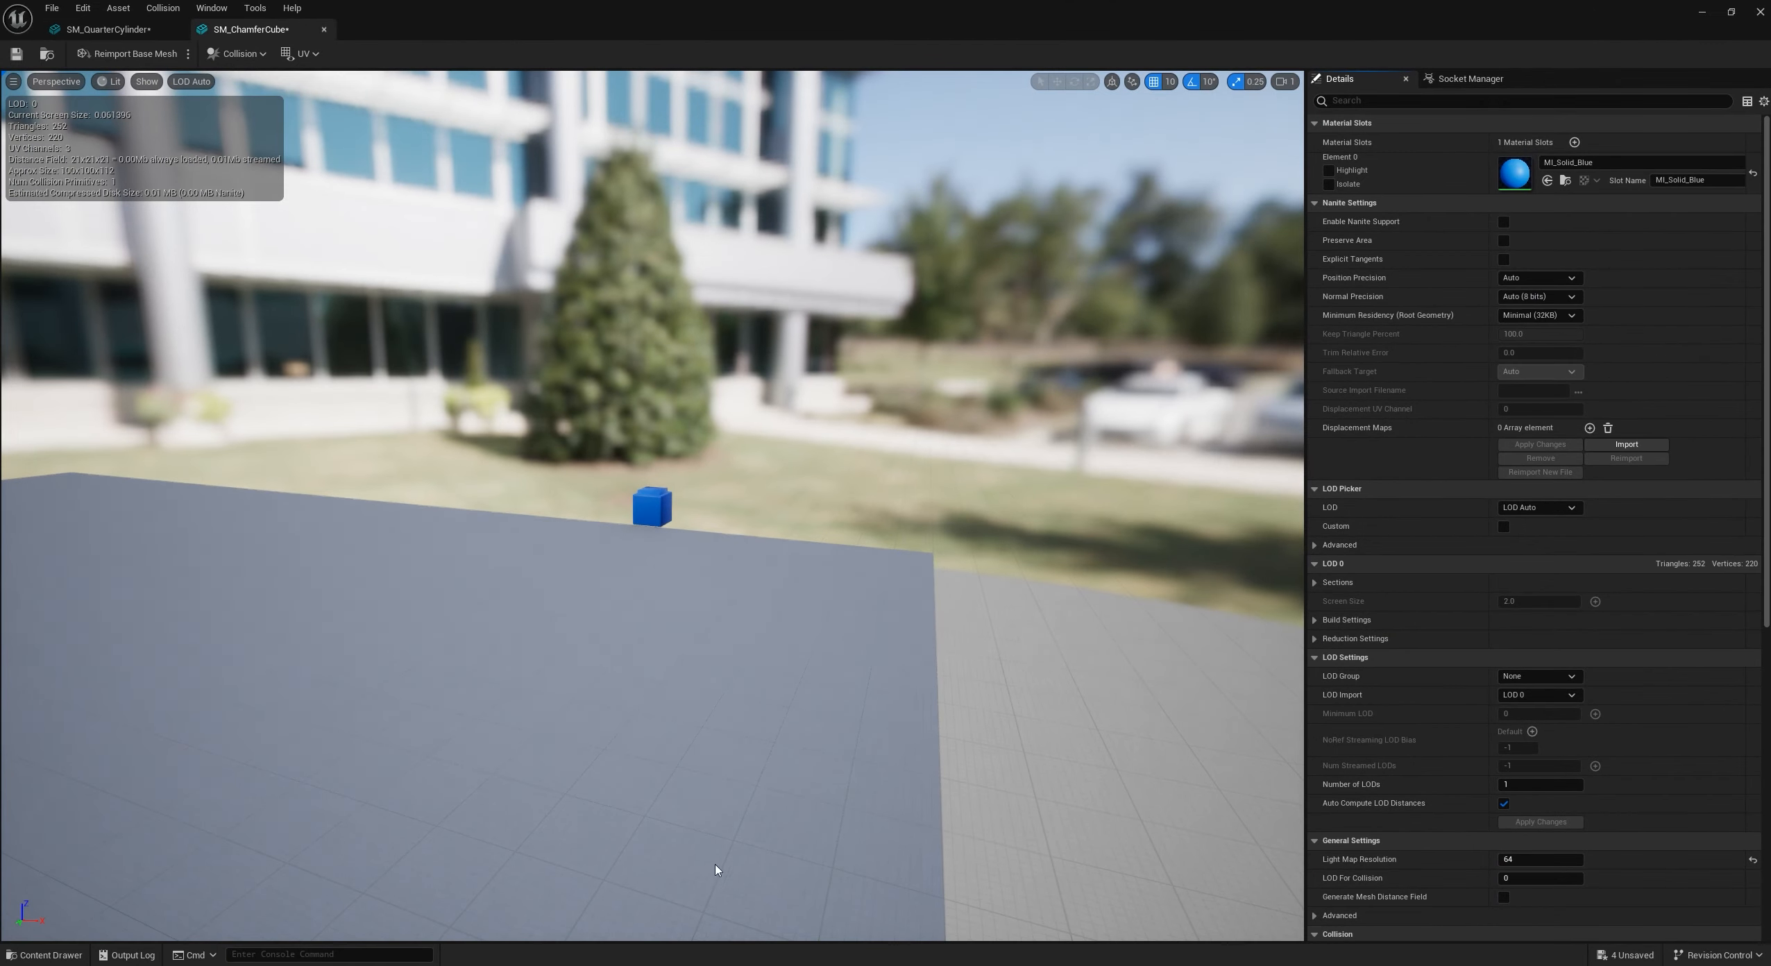
drag(802, 511, 802, 497)
key(f)
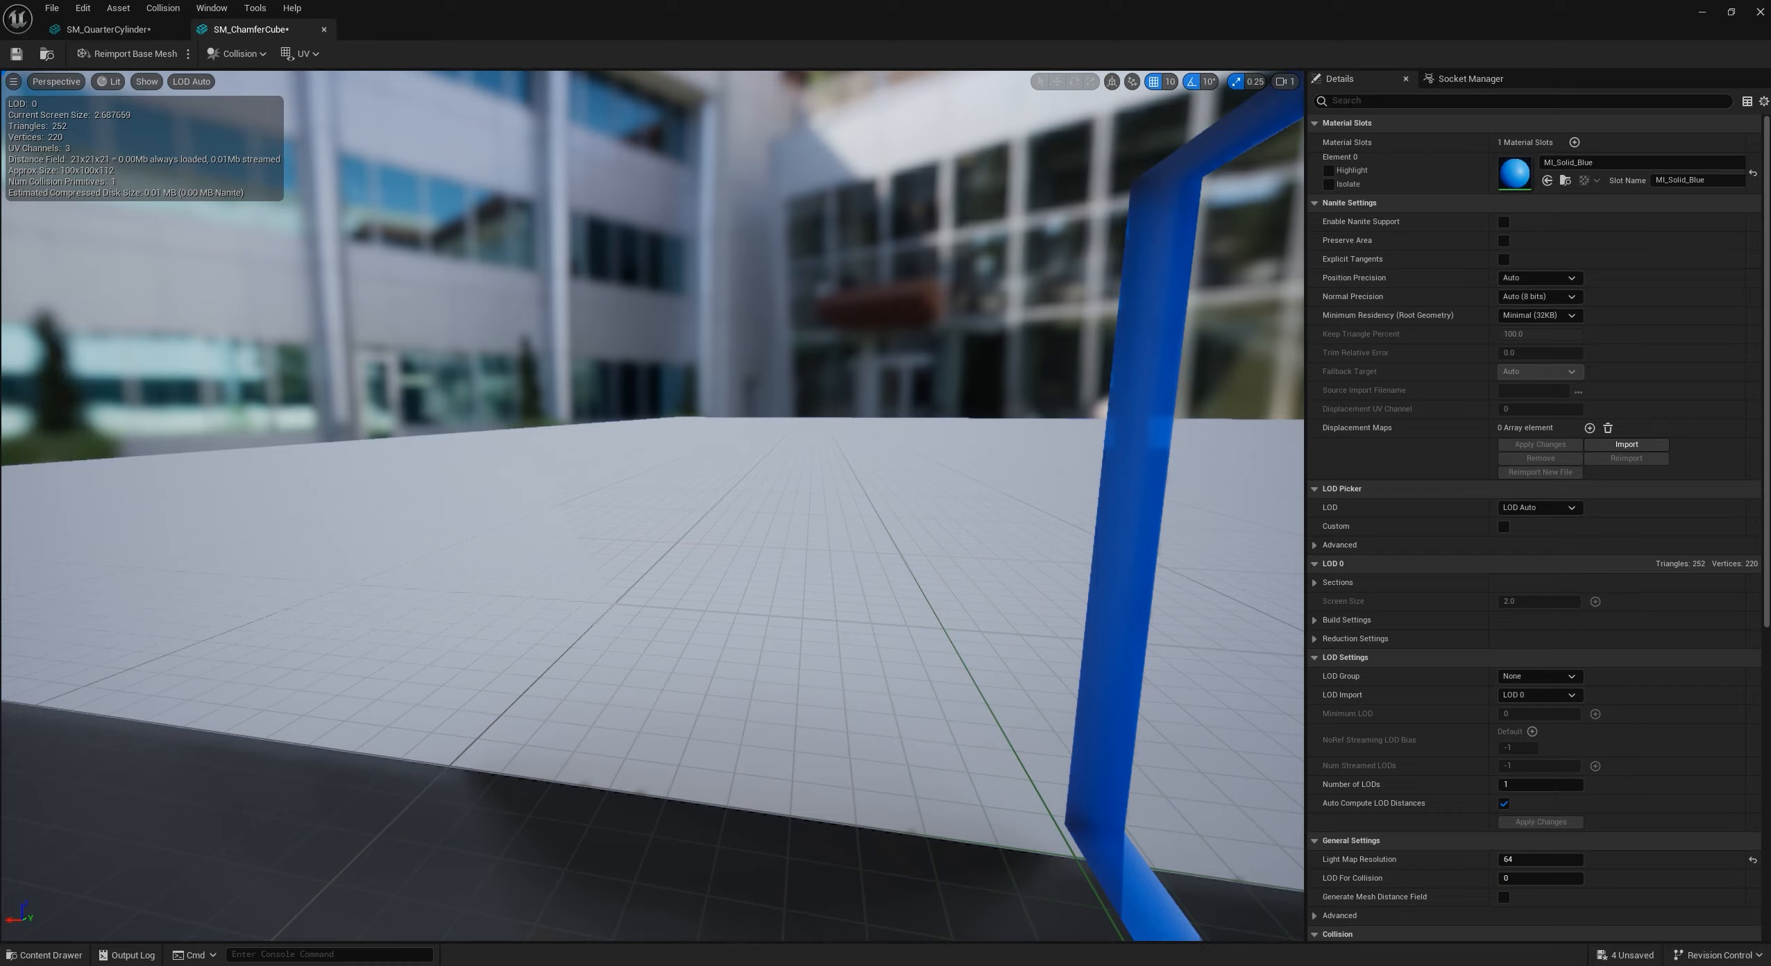
drag(542, 381, 775, 444)
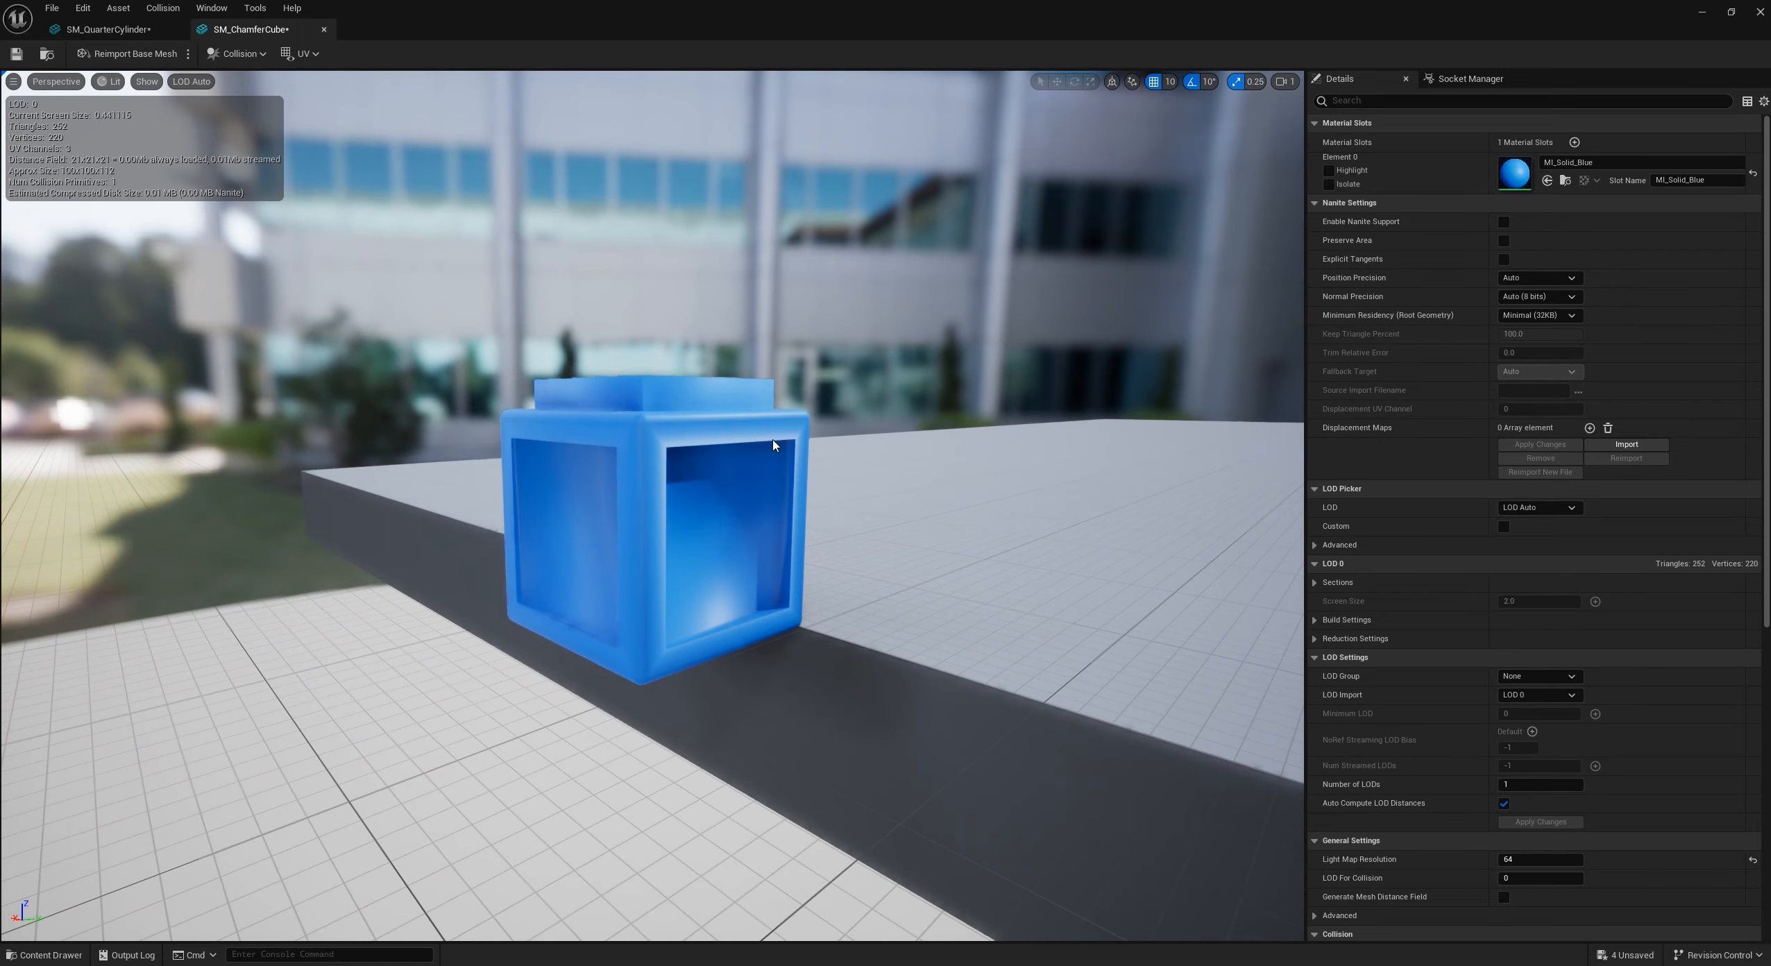
drag(560, 584, 542, 645)
alt+drag(502, 474, 749, 454)
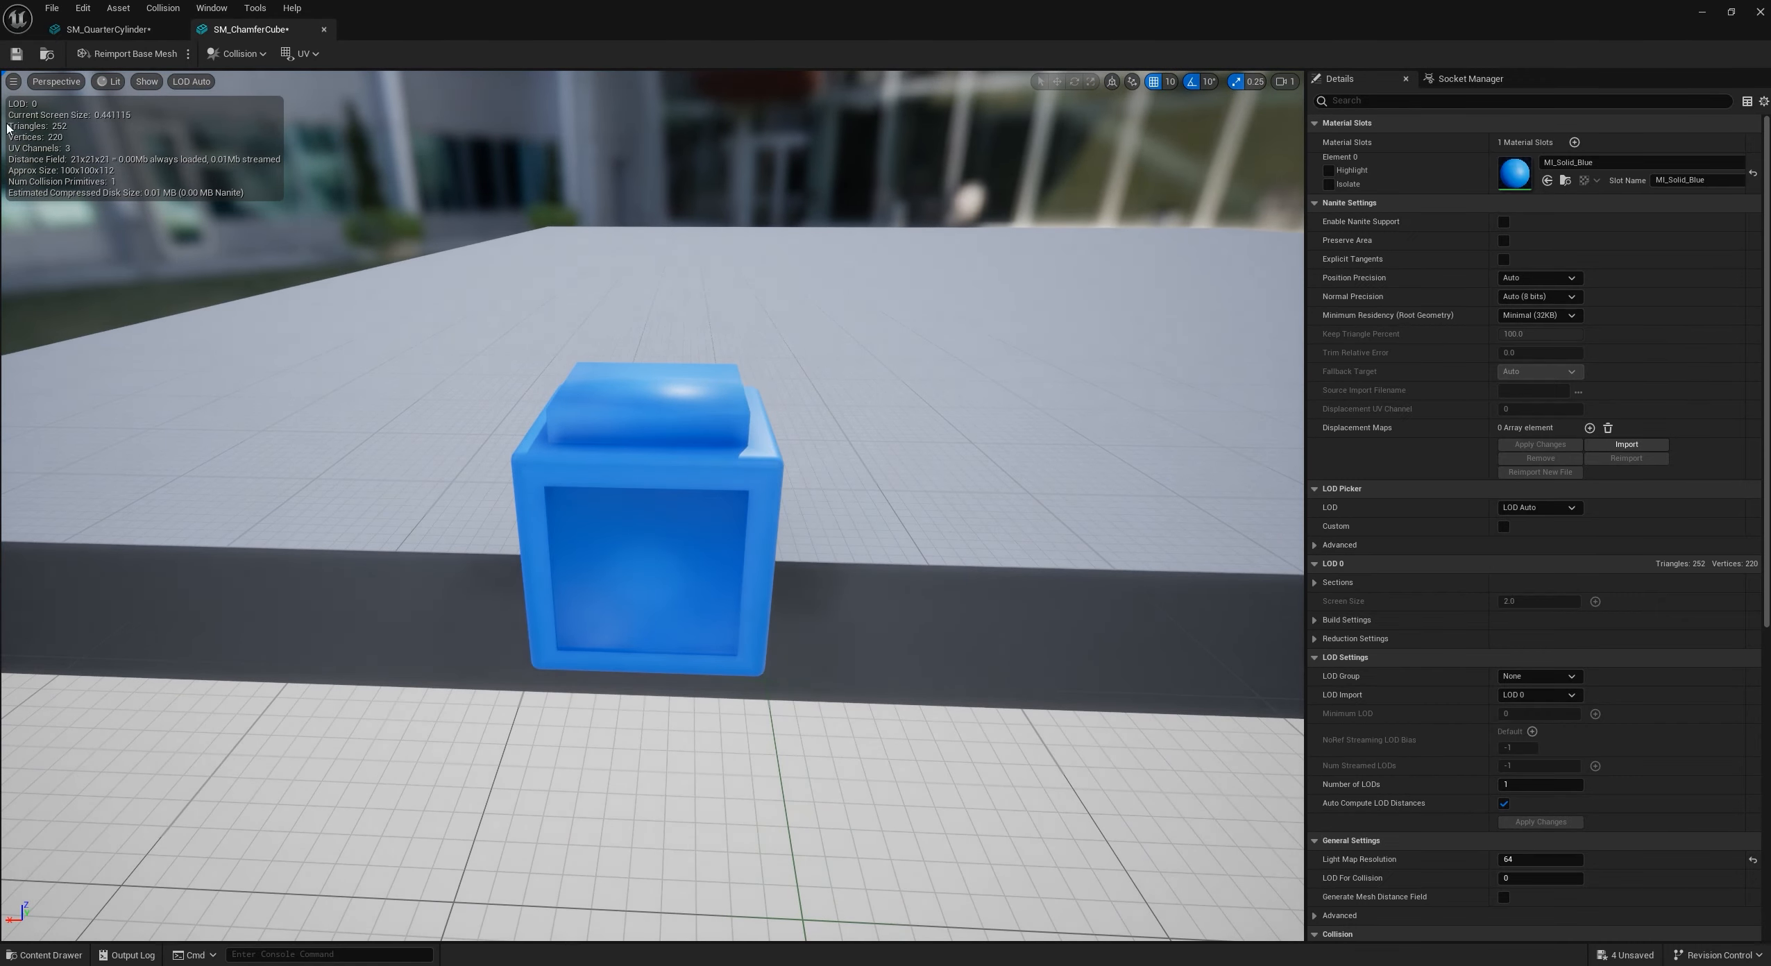
click(323, 29)
click(176, 29)
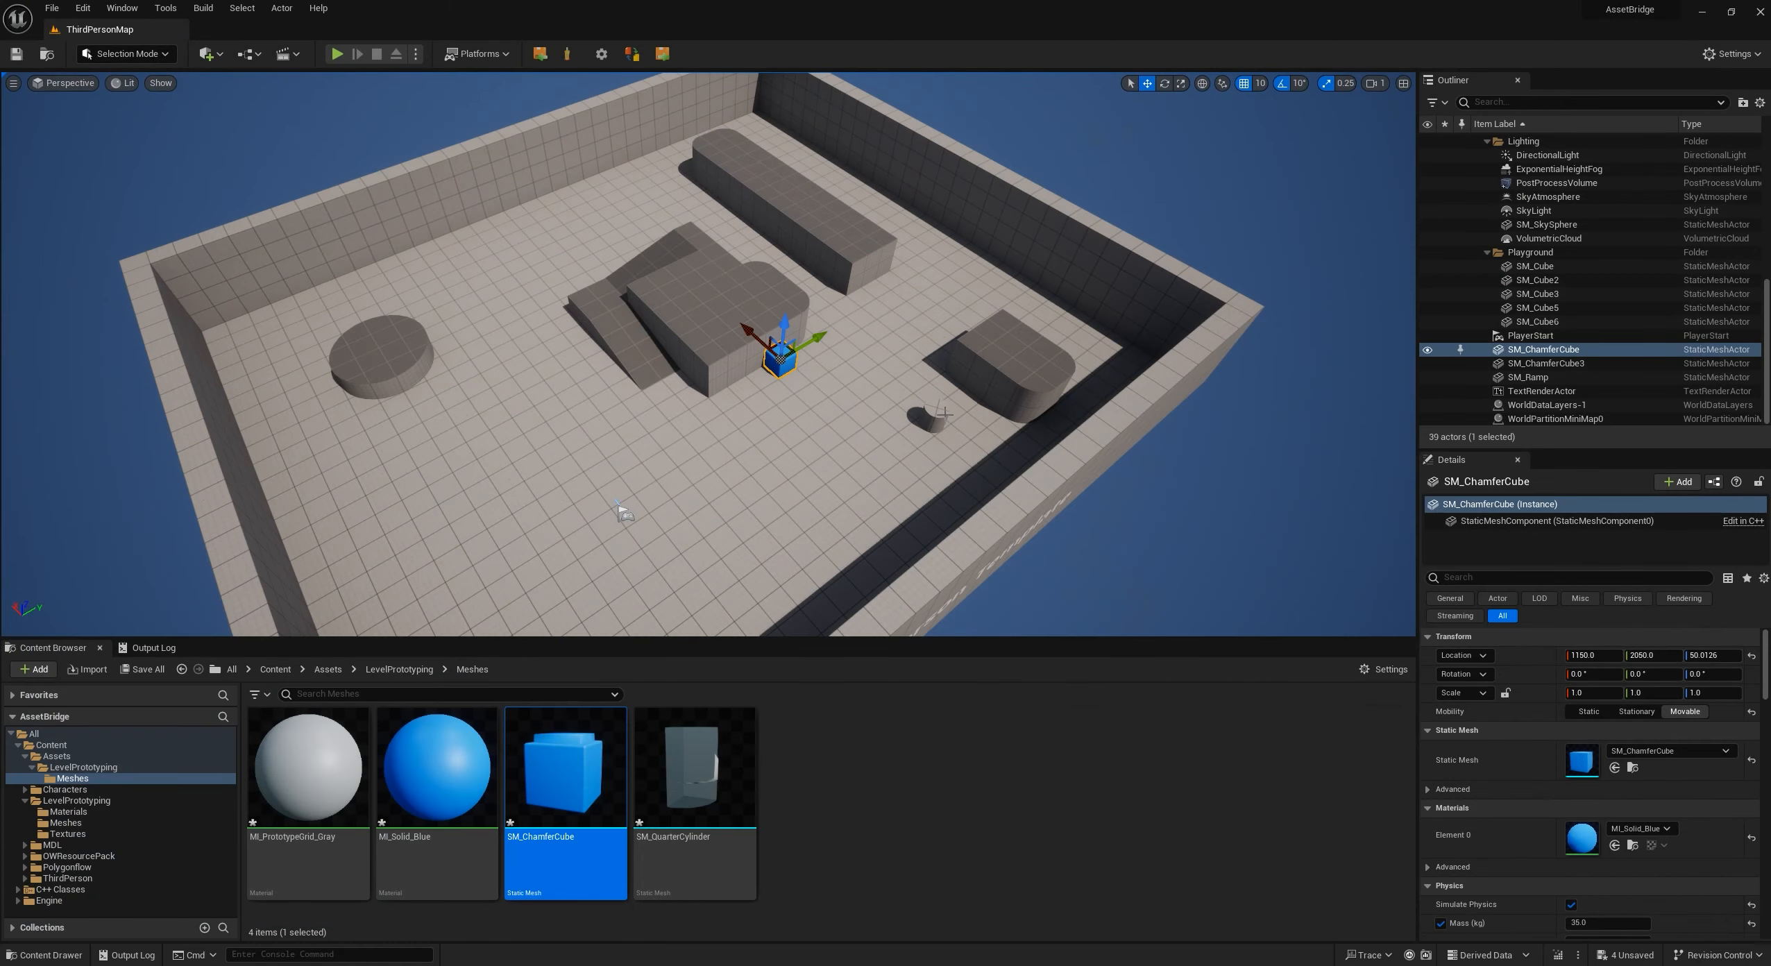
- Select the SM_ChamferCube3 actor in the level and swap its cylinder mesh for the imported SM_ChamferCube
click(938, 415)
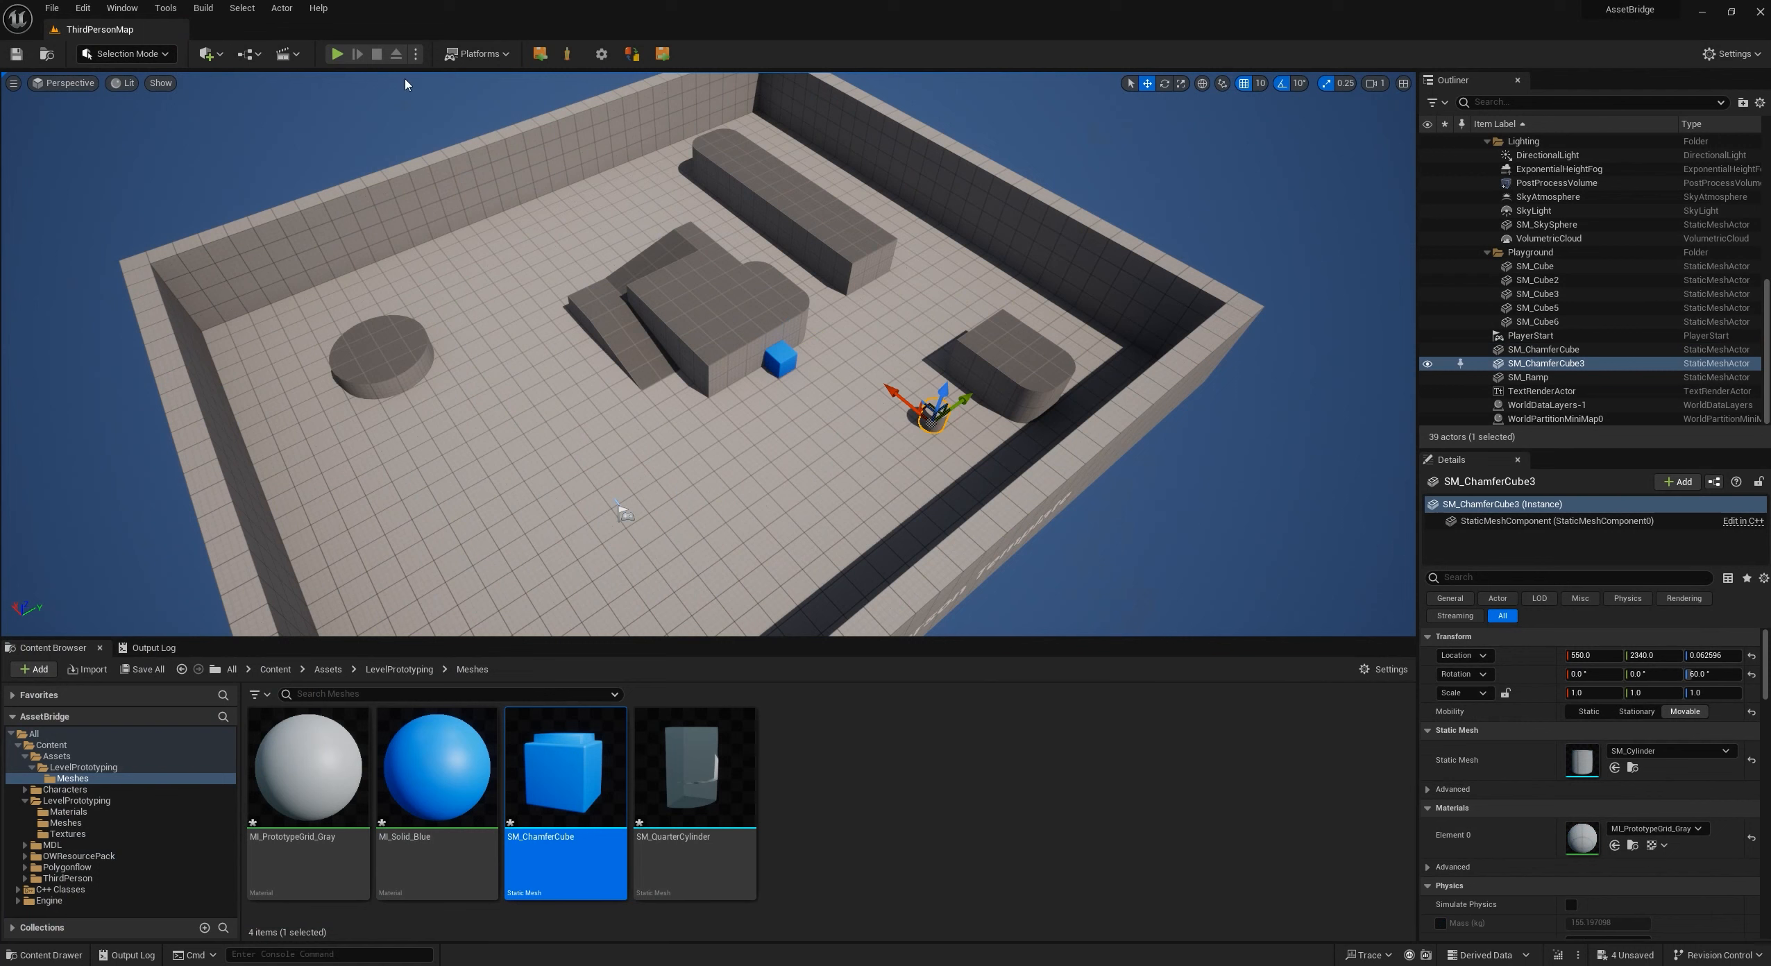
click(631, 53)
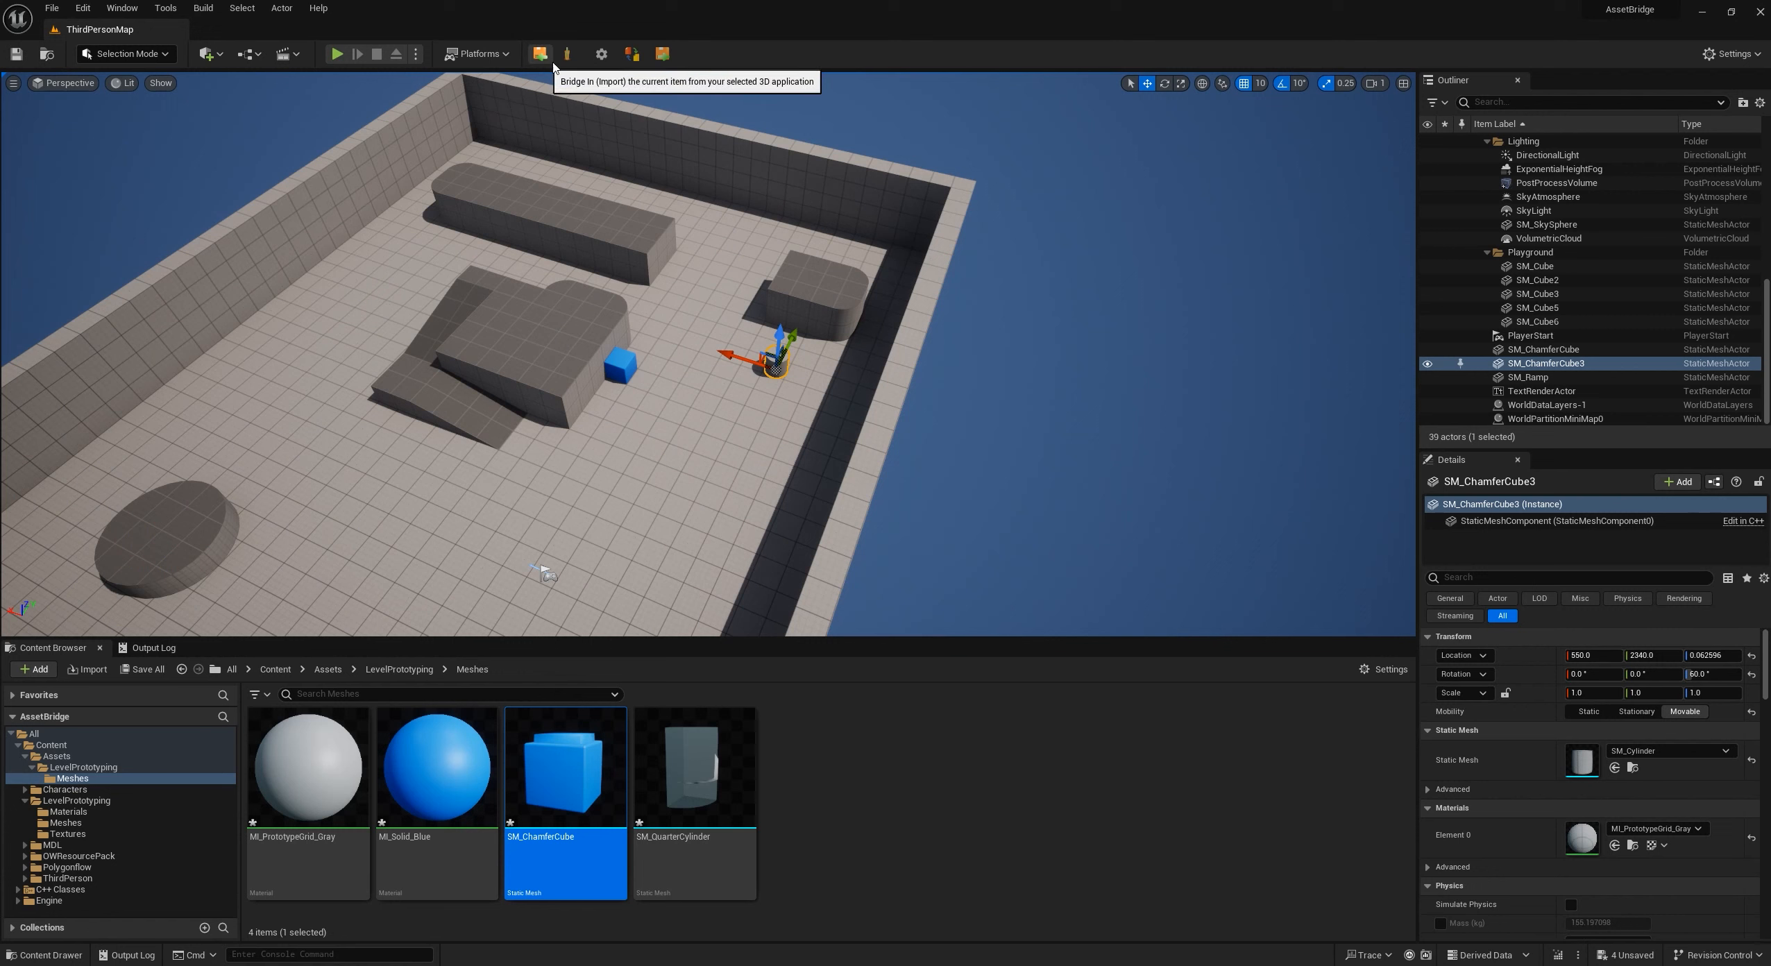
click(631, 67)
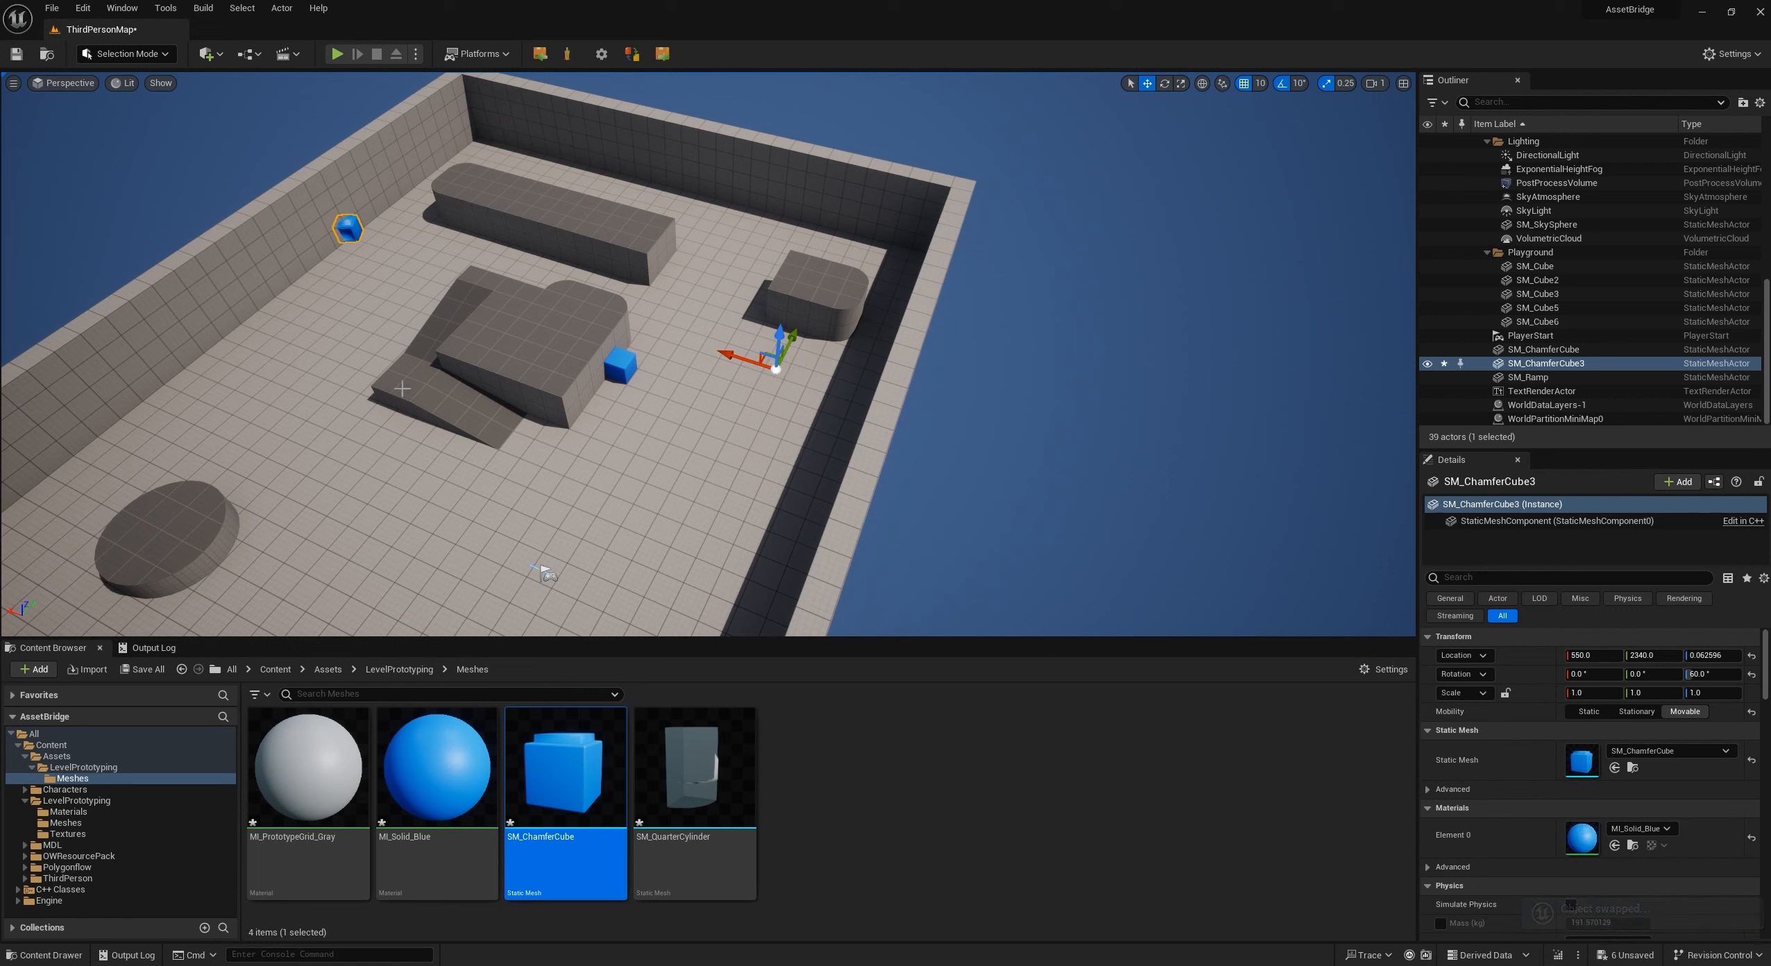
scroll(423, 226, down, 5)
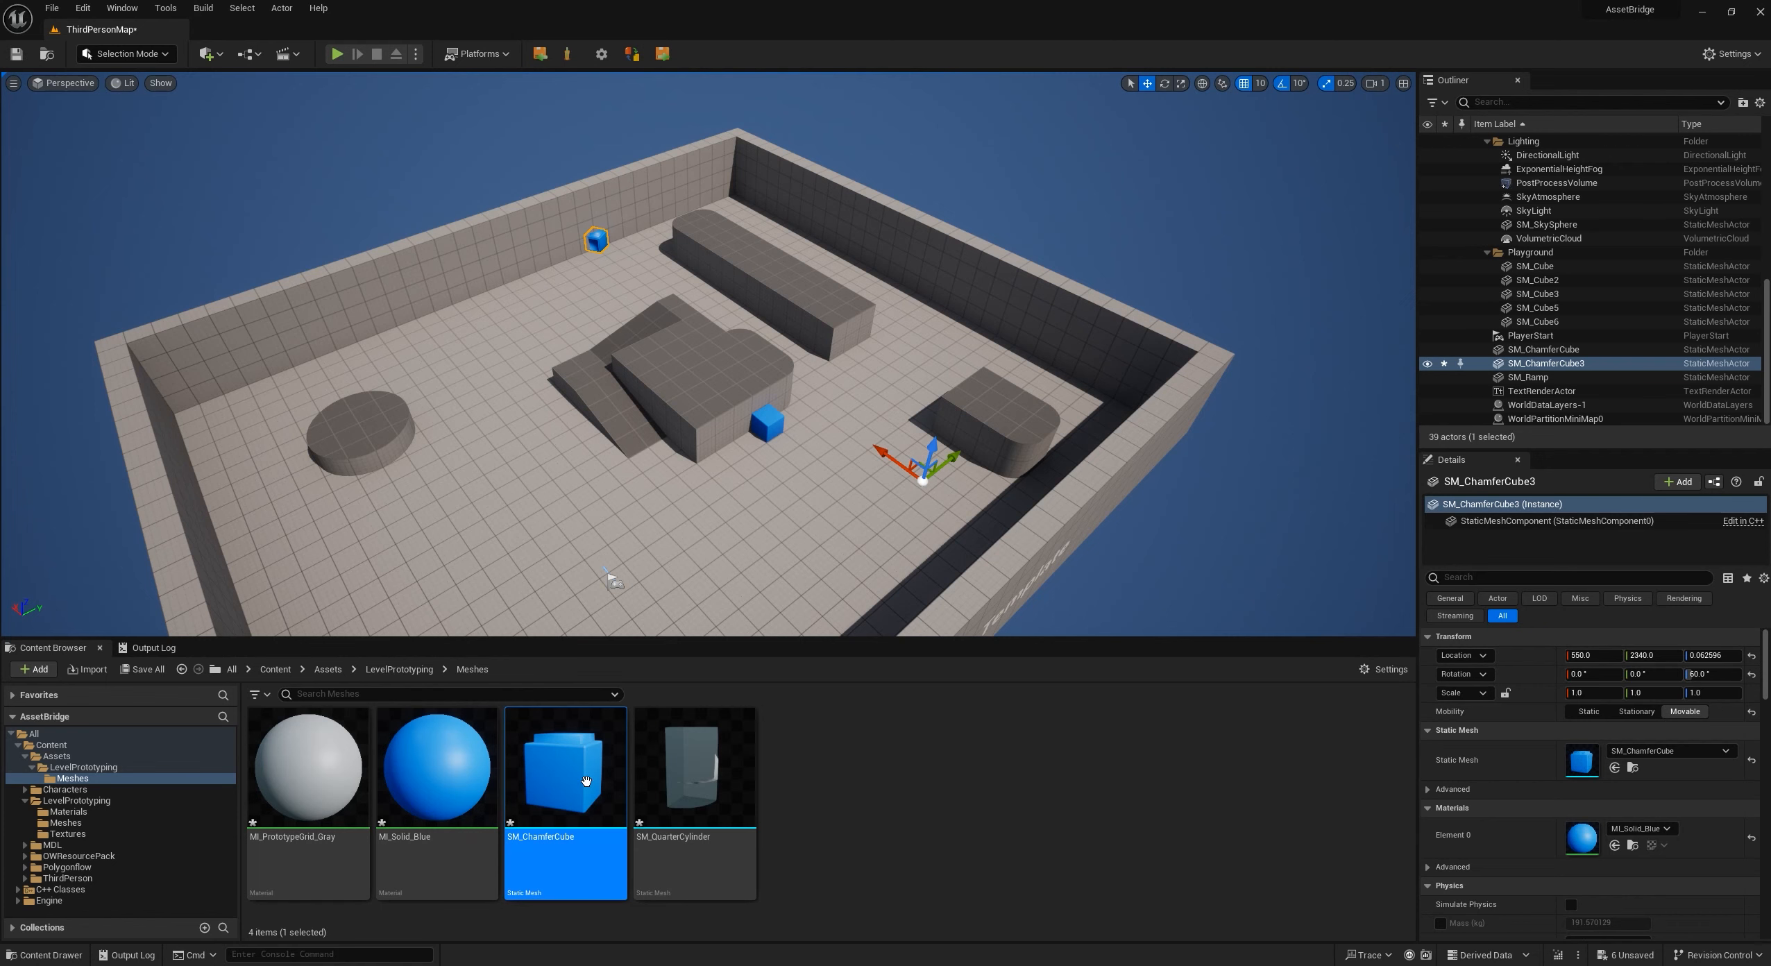
- Swap the SM_ChamferCube3 actor's mesh for SM_Ramp from LevelPrototyping/Meshes and examine the actor up close
click(69, 812)
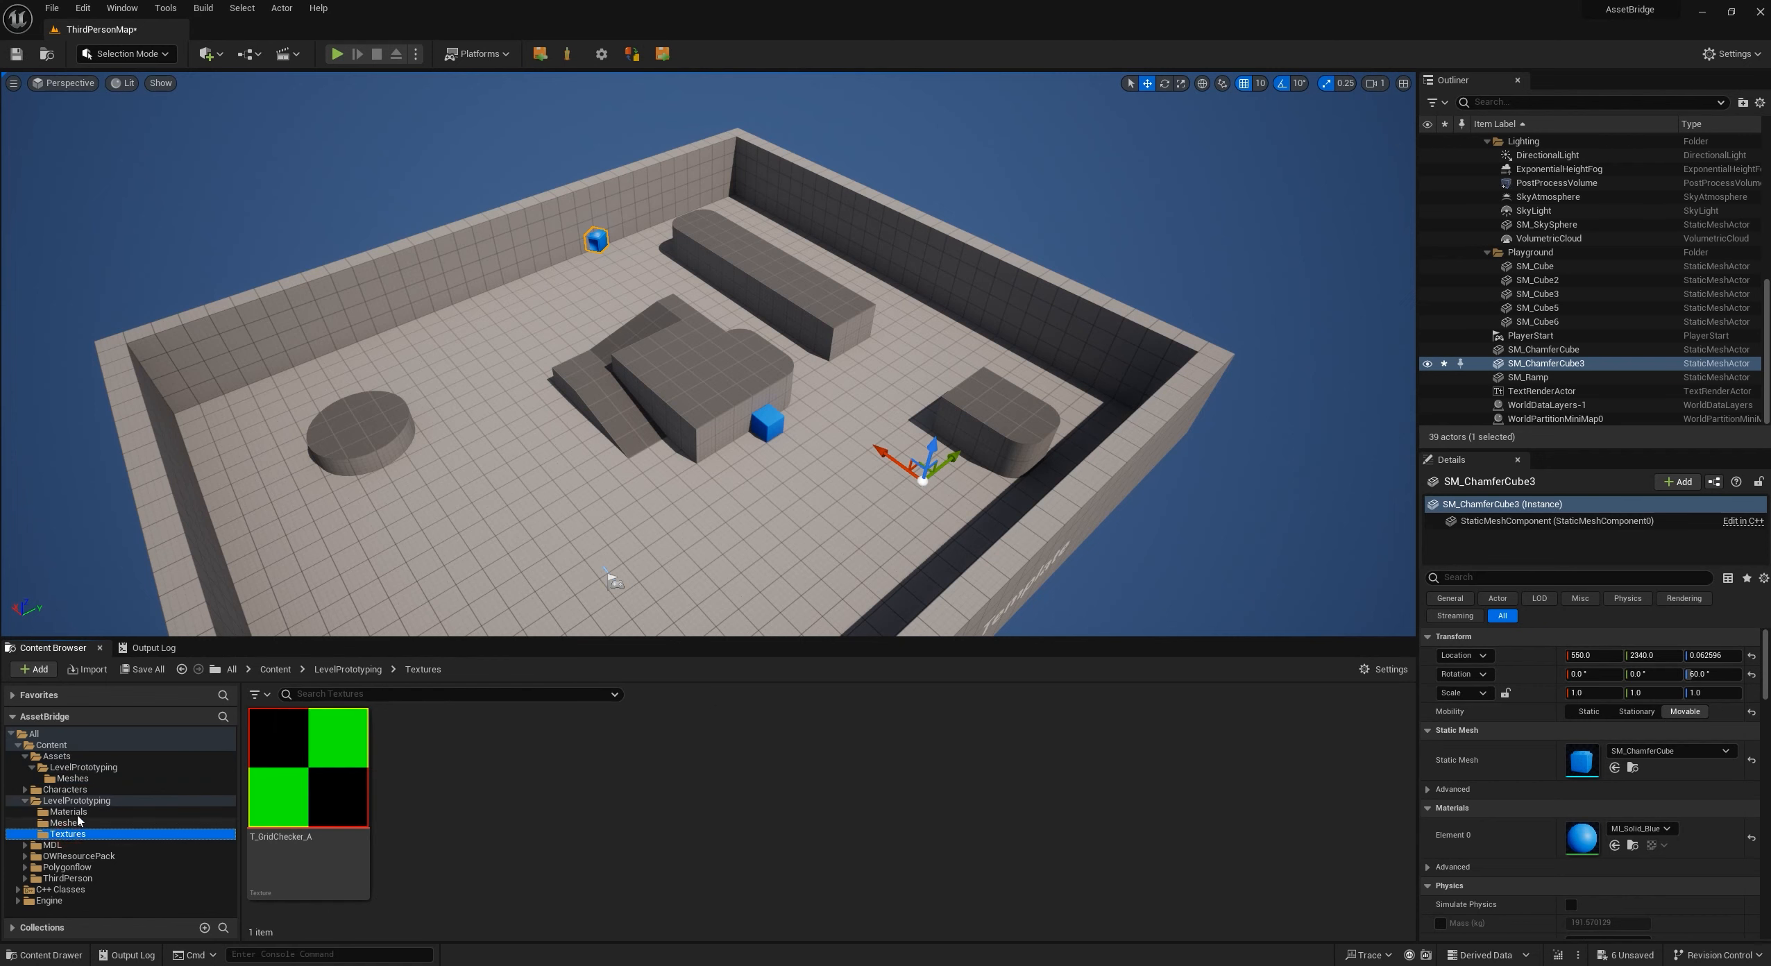
click(79, 824)
click(823, 770)
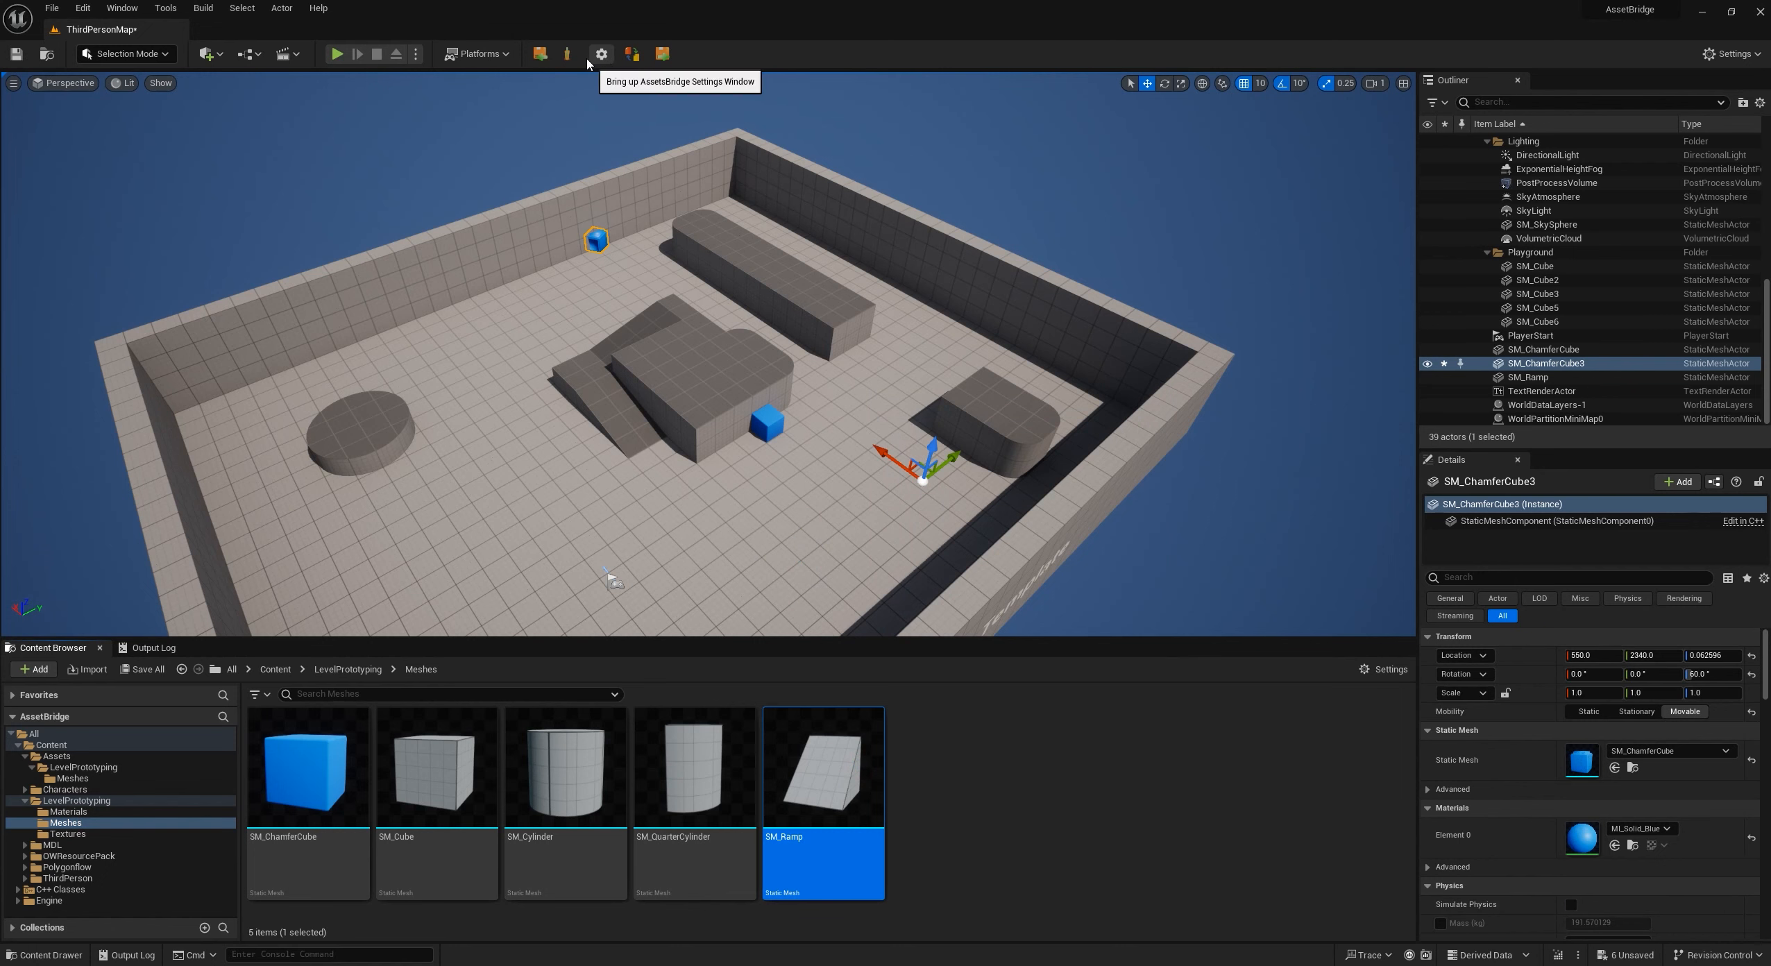
click(567, 54)
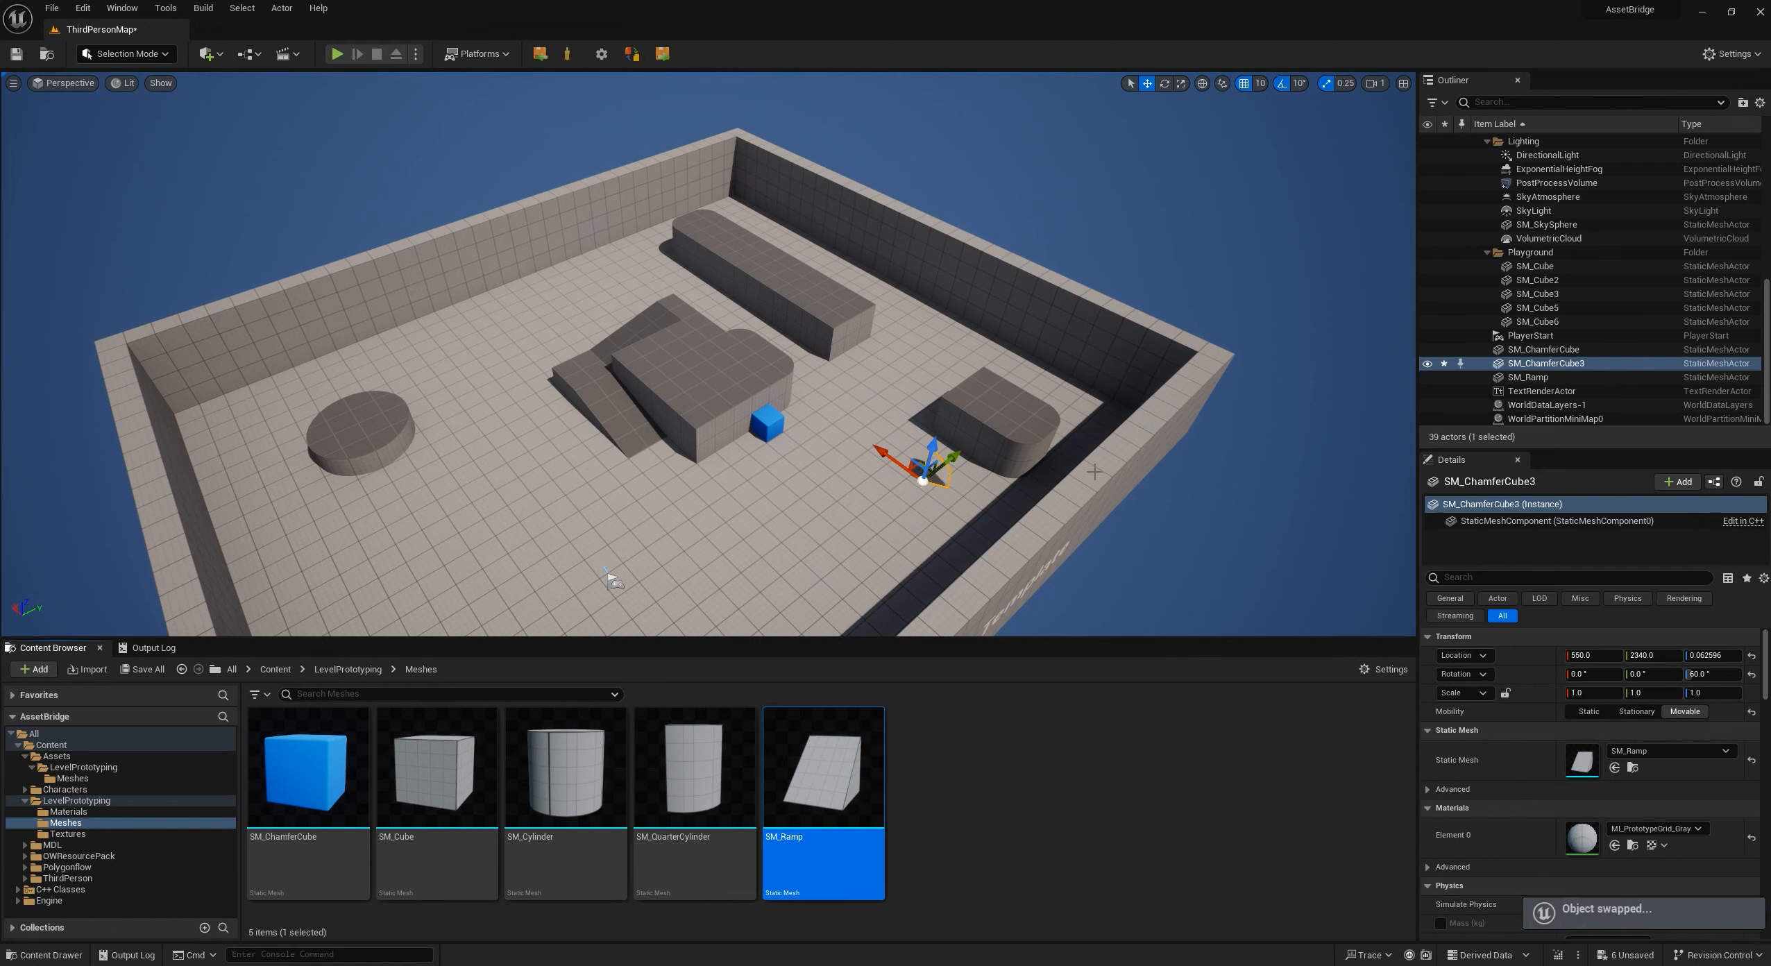
right_drag(708, 354, 993, 475)
key(w)
key(d)
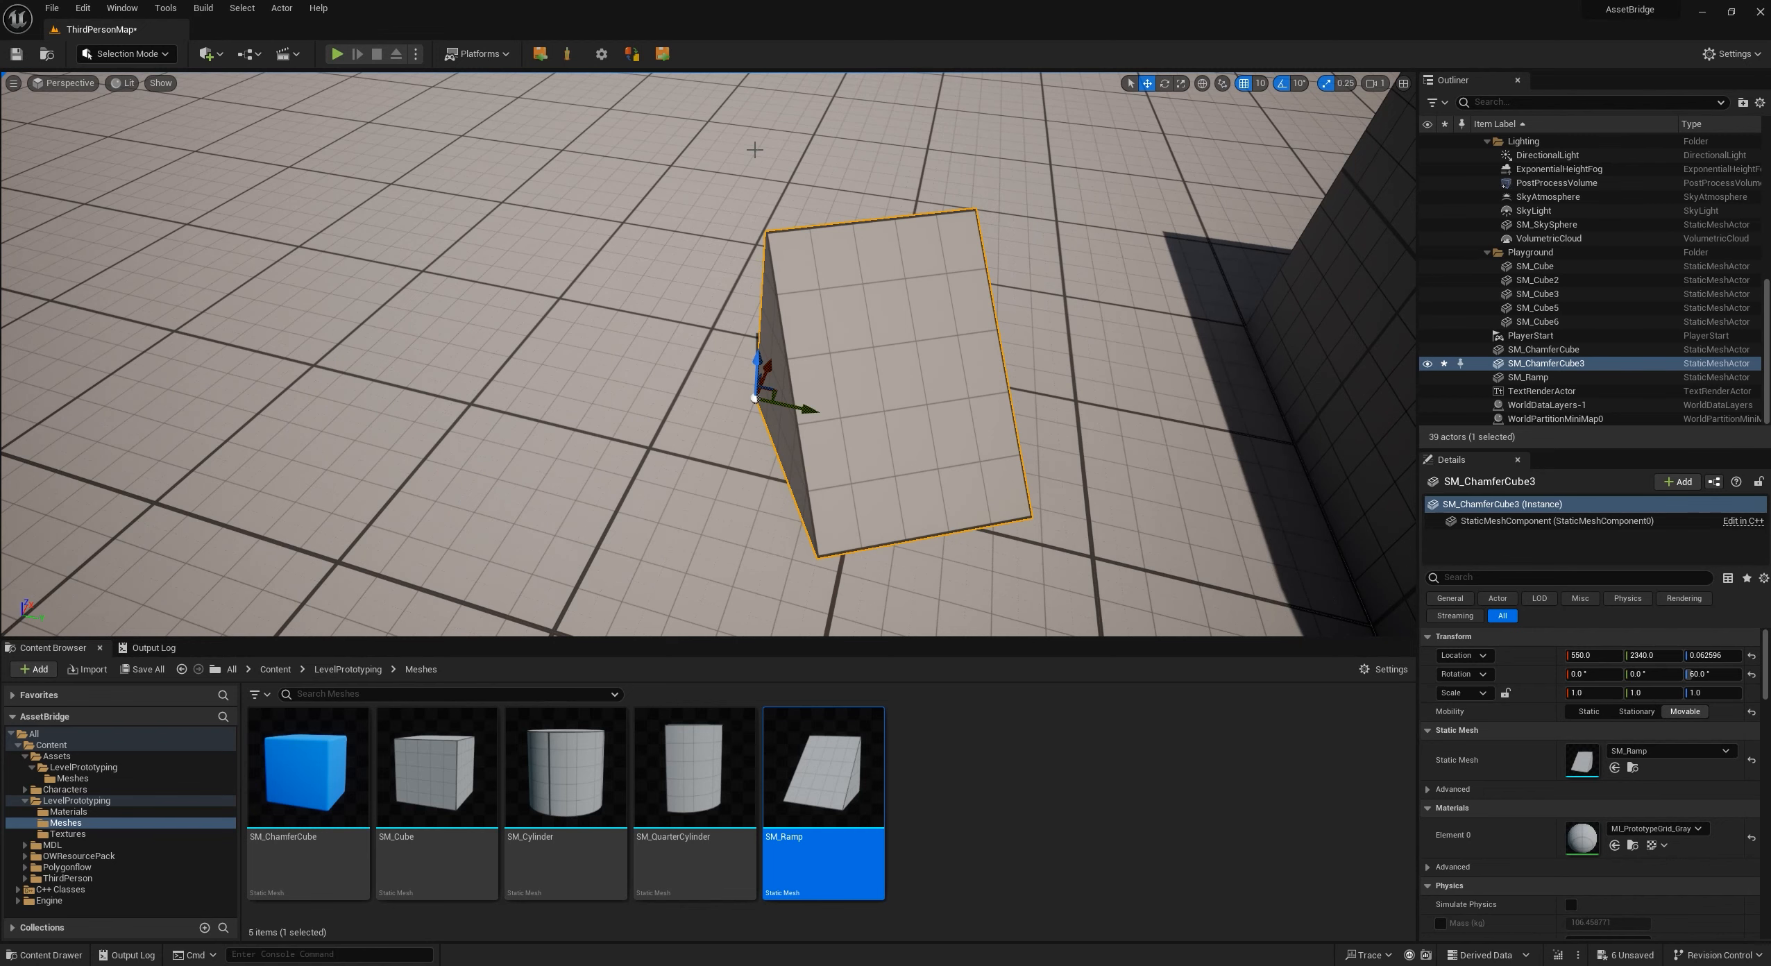
right_drag(1154, 271, 1354, 299)
key(s)
key(s)
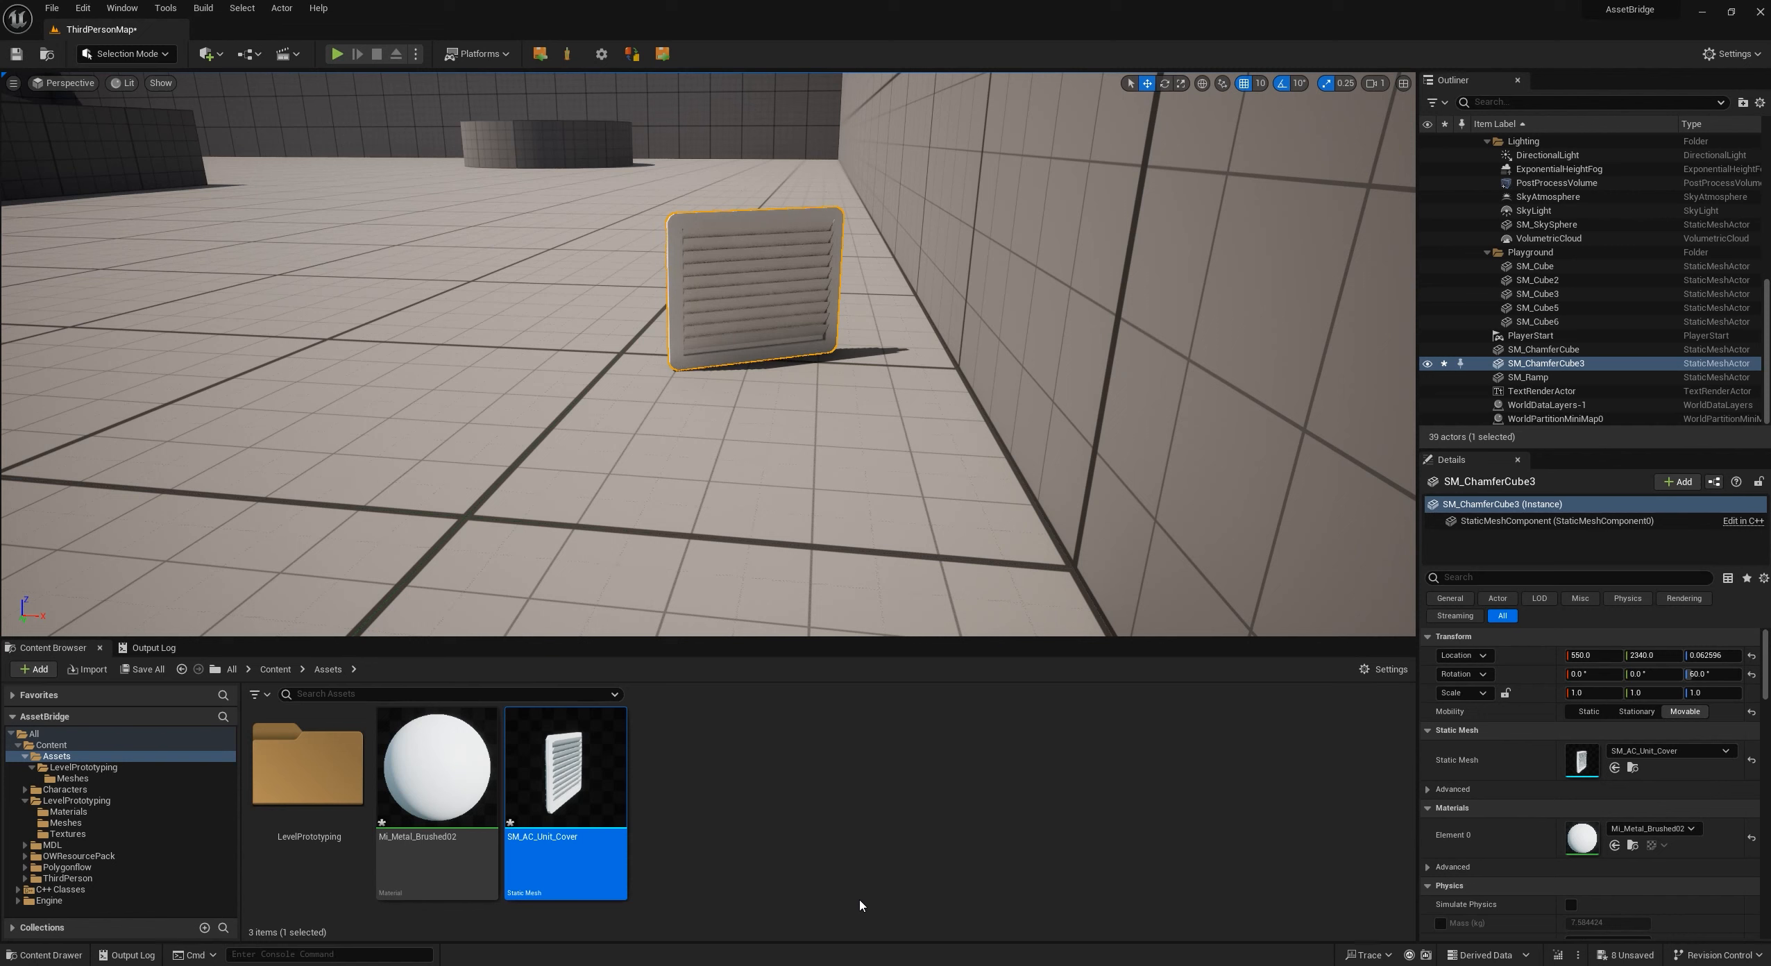
- Browse to the Characters/Mannequins/Meshes folder and select the SKM_Manny skeletal mesh
click(65, 790)
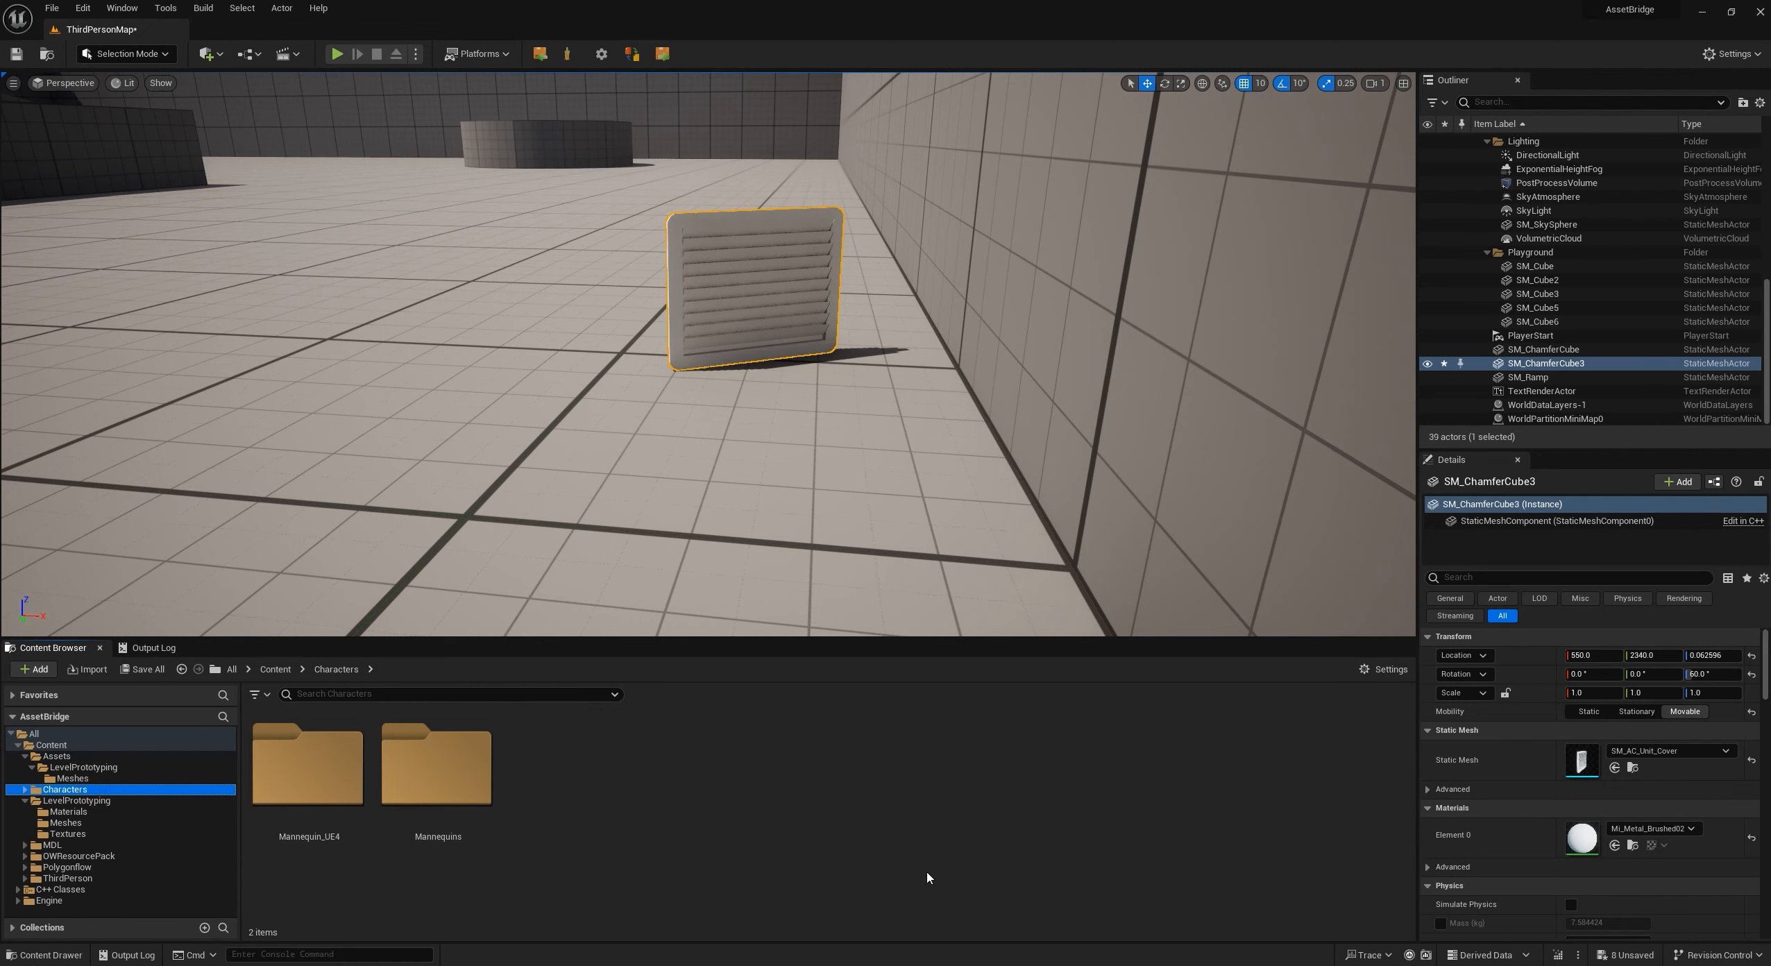
double_click(489, 776)
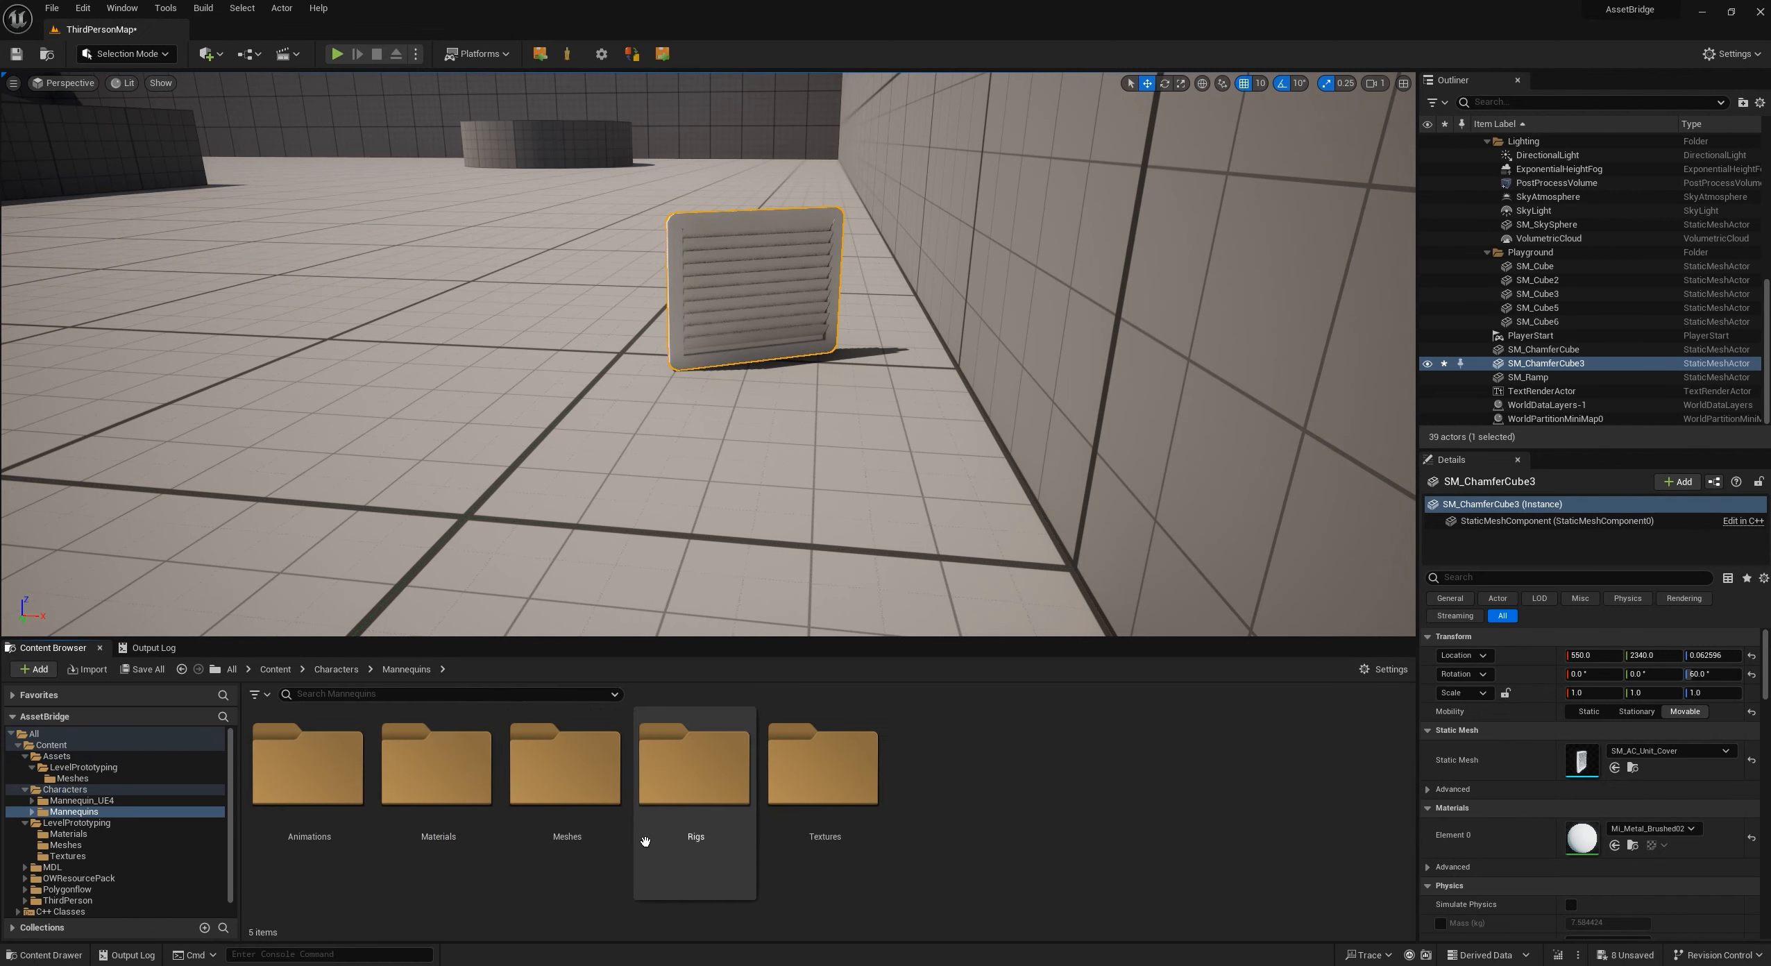
double_click(590, 819)
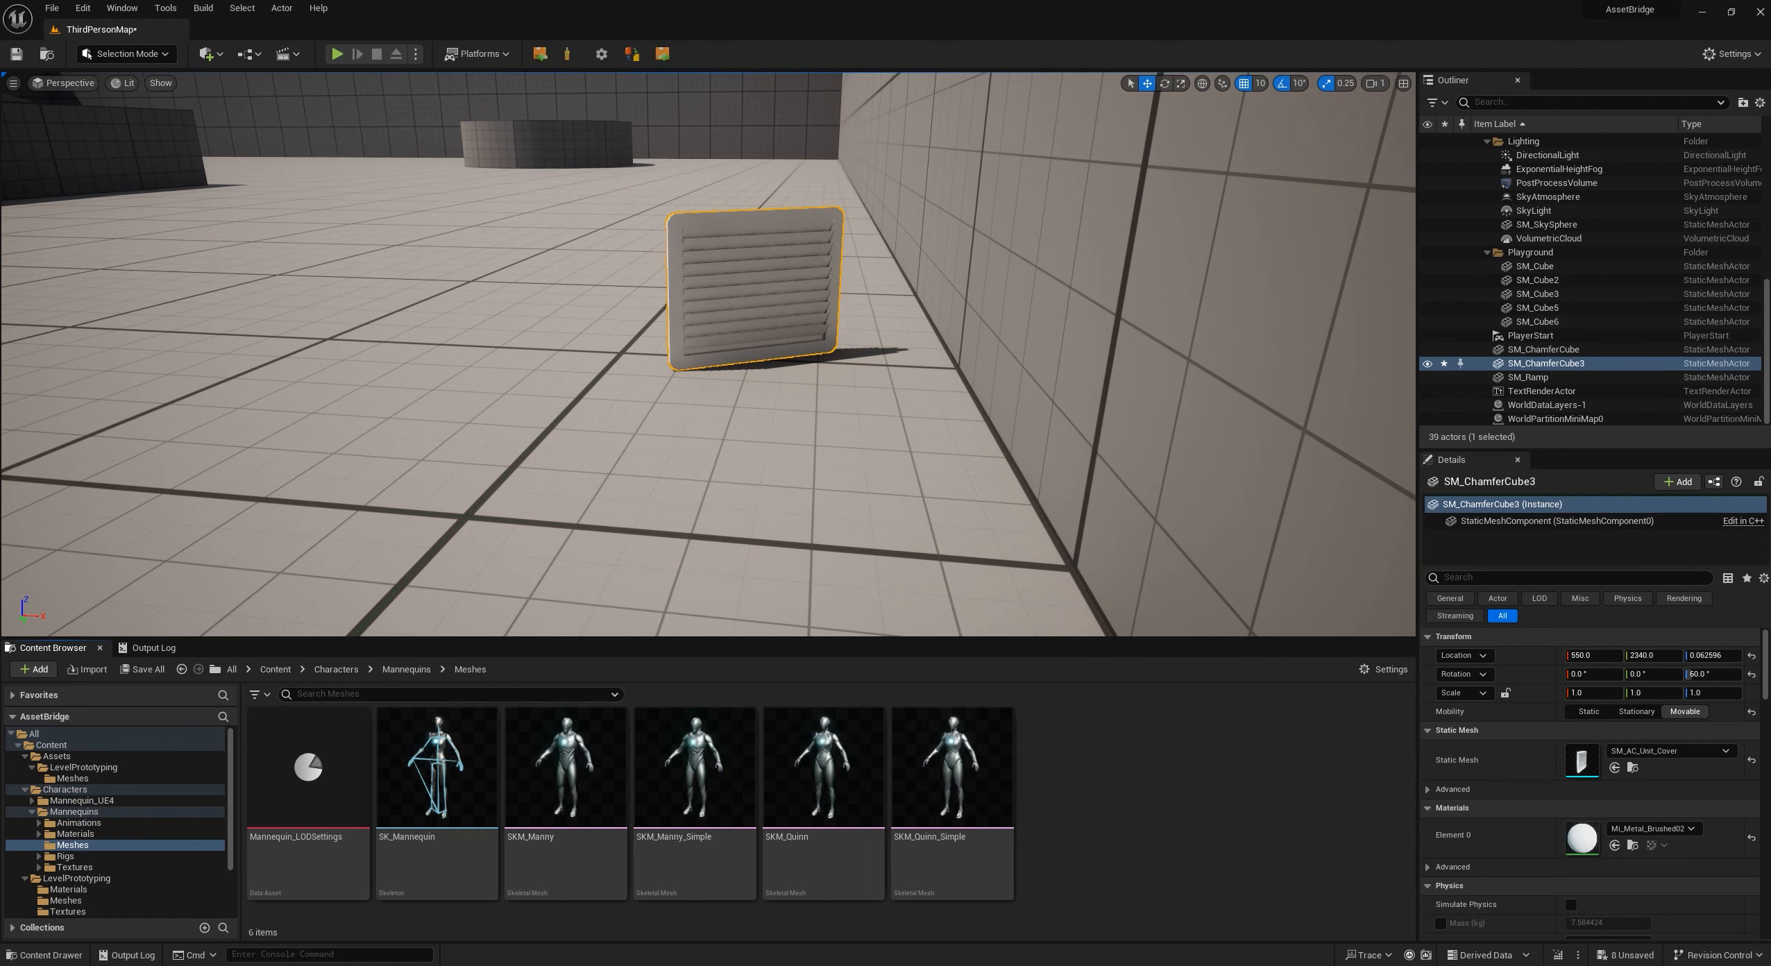
mouse_move(576, 764)
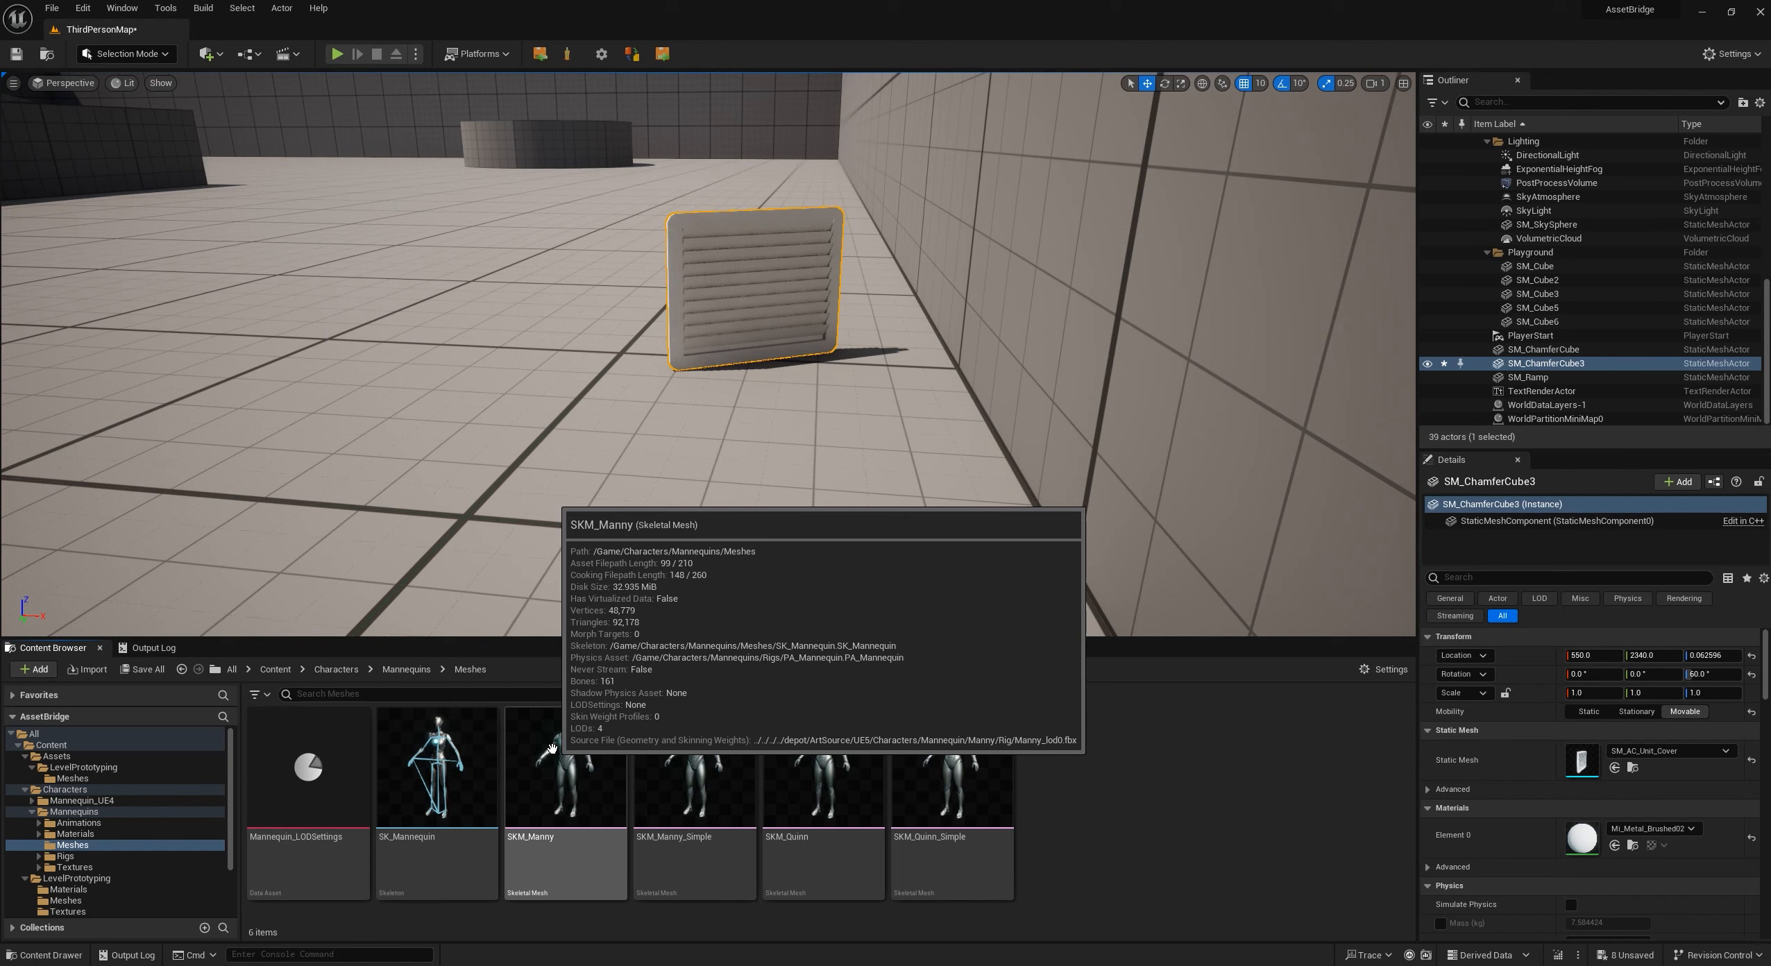
click(559, 764)
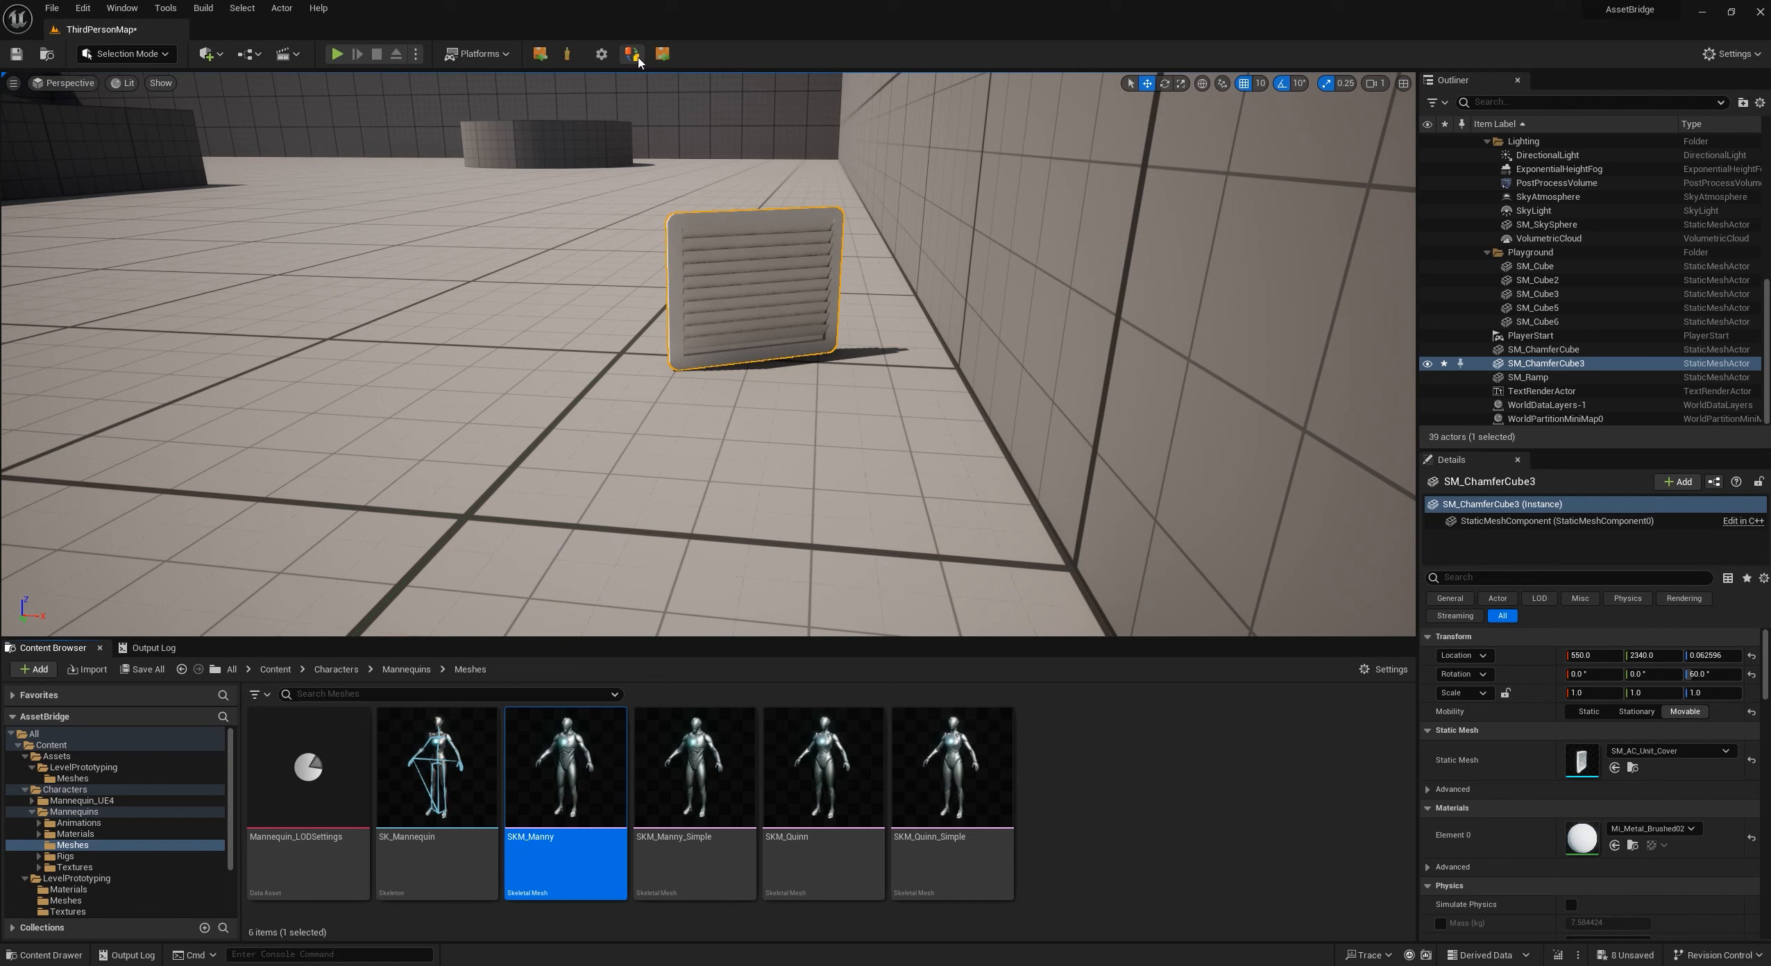
- Deselect the level actor and export the SKM_Manny asset with Assets Bridge
drag(741, 343, 741, 336)
key(Escape)
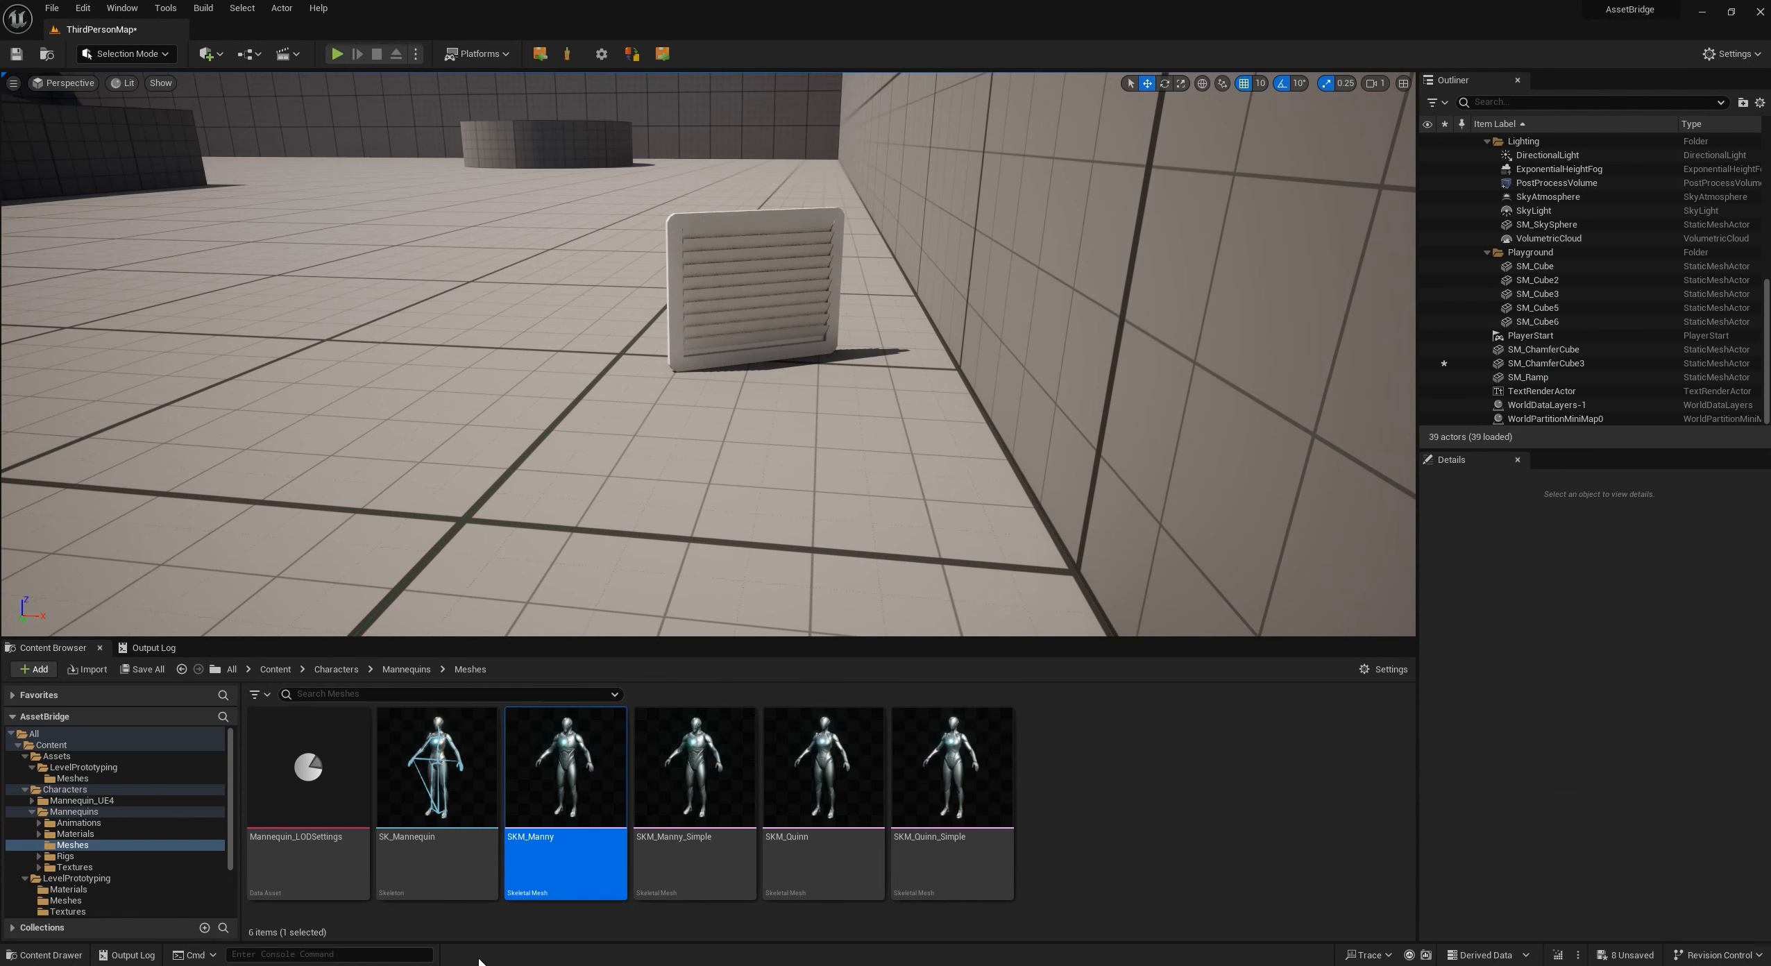
click(663, 55)
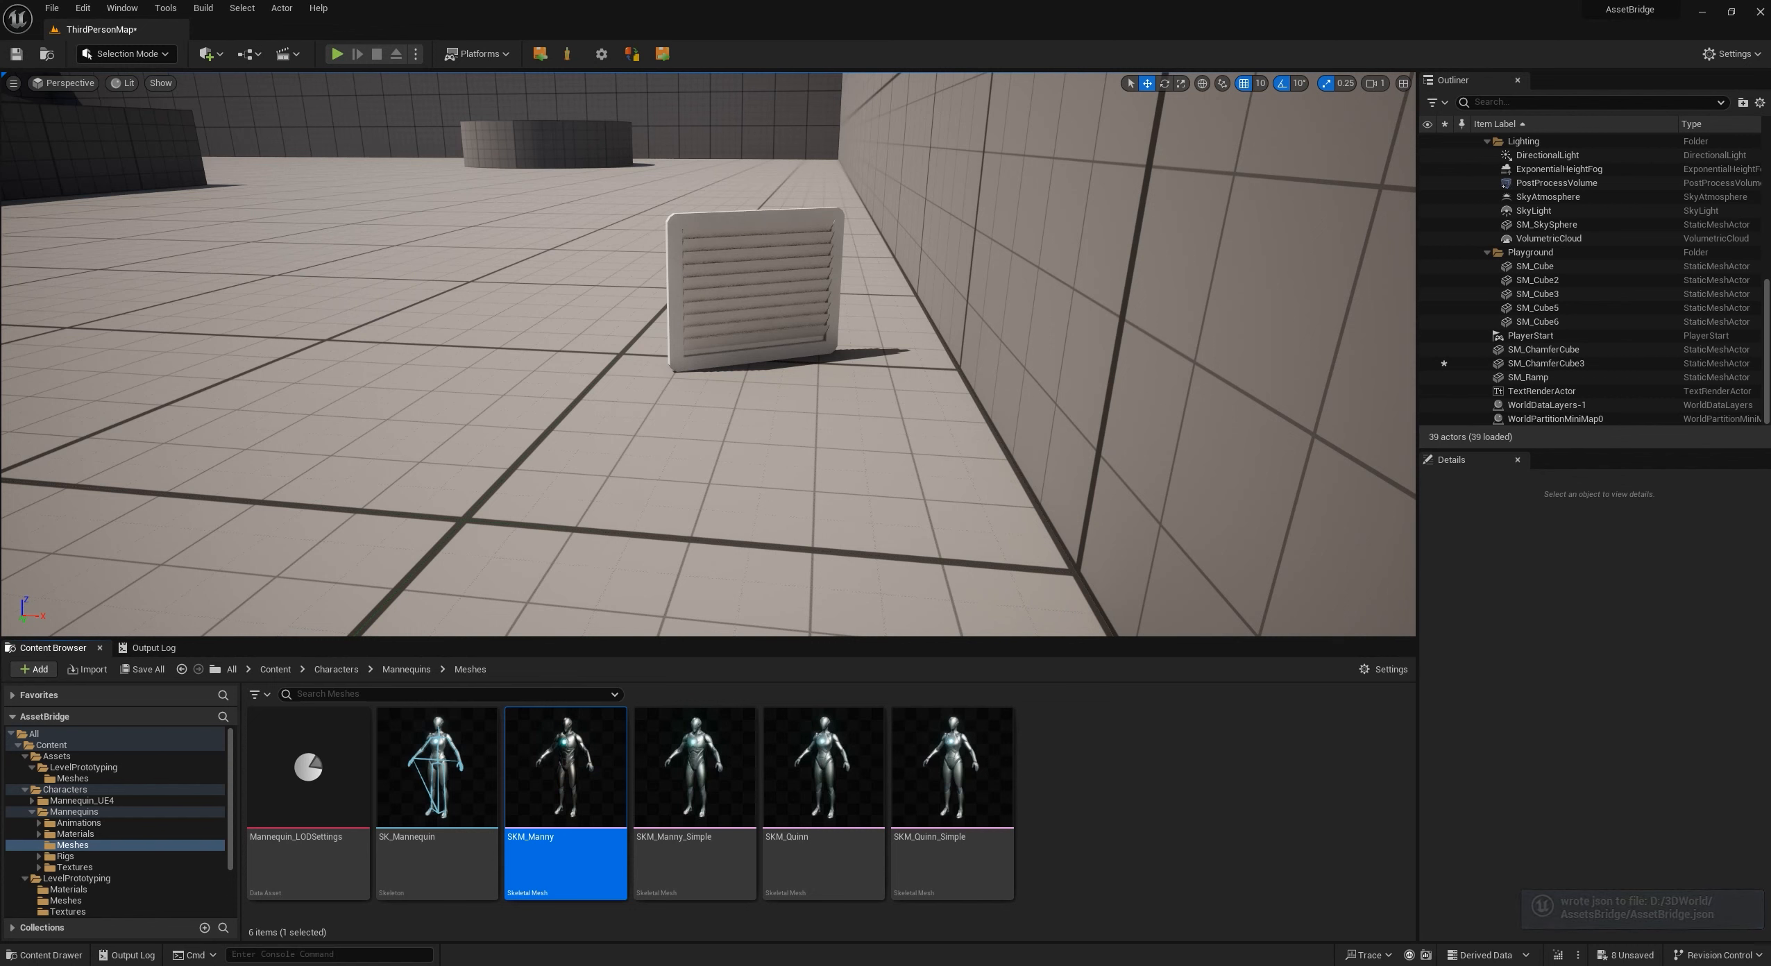
- Switch to Blender and import the exported SKM_Manny with Assets Bridge
key(alt+Tab)
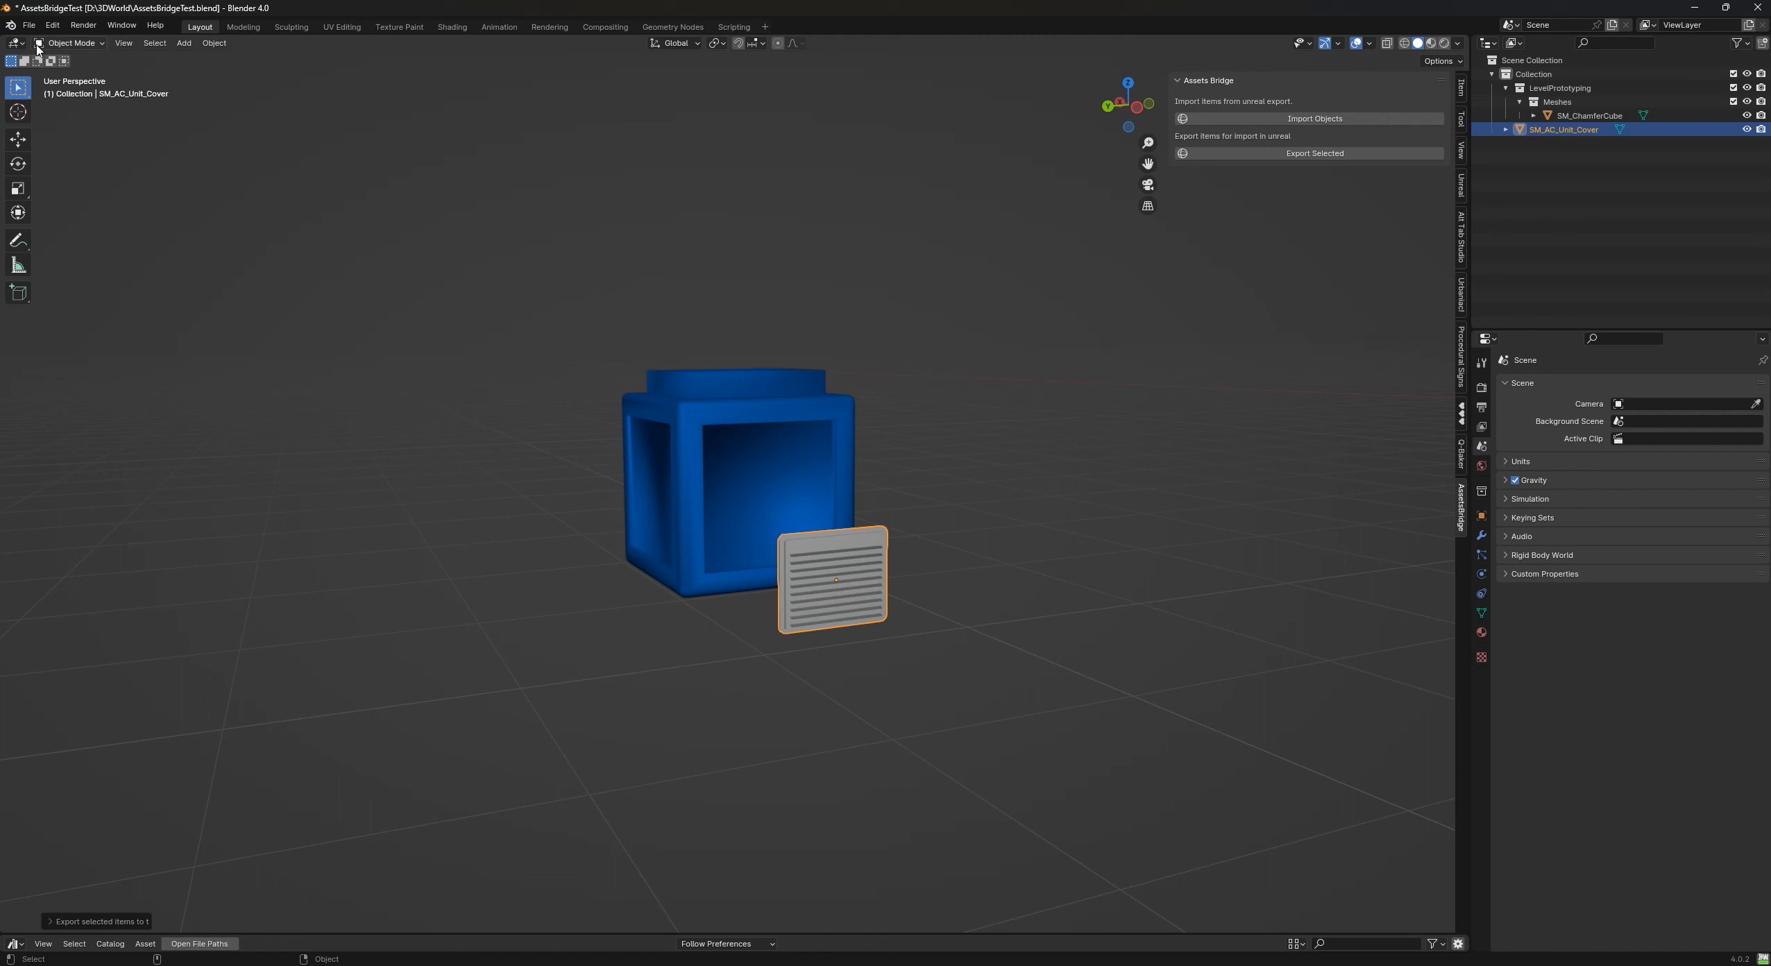
click(1314, 118)
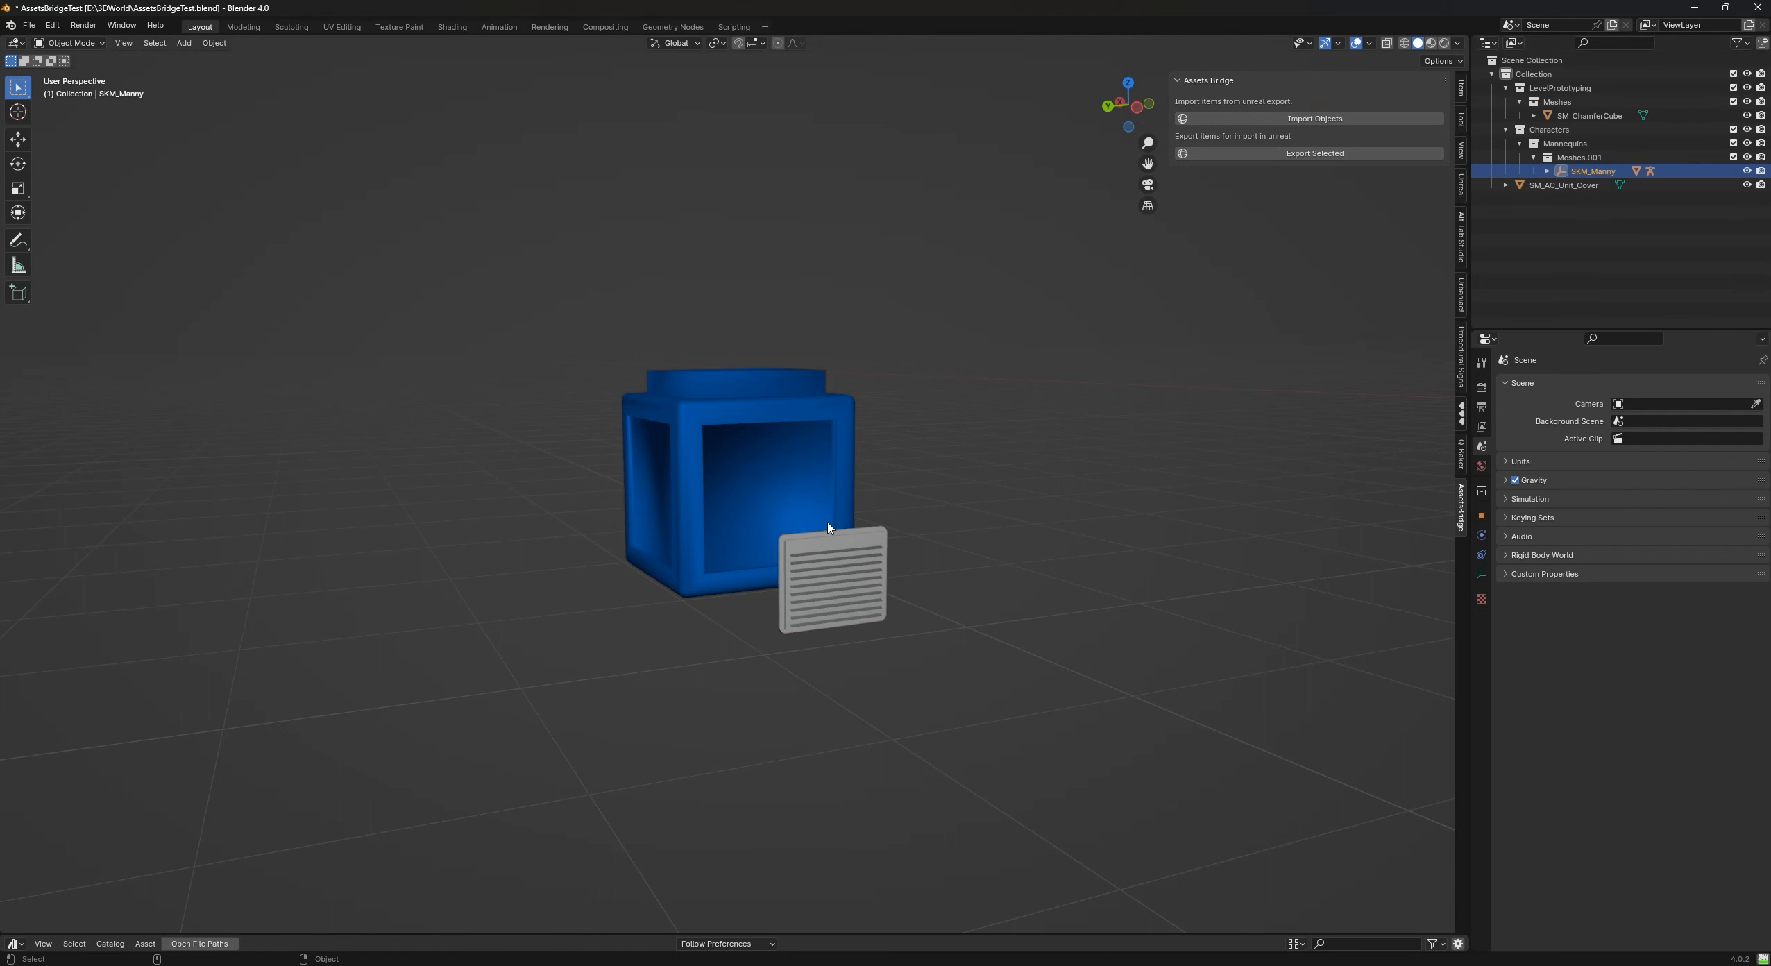
key(Home)
- Select the imported mannequin mesh and examine its body and bones up close
right_click(1177, 501)
click(1104, 472)
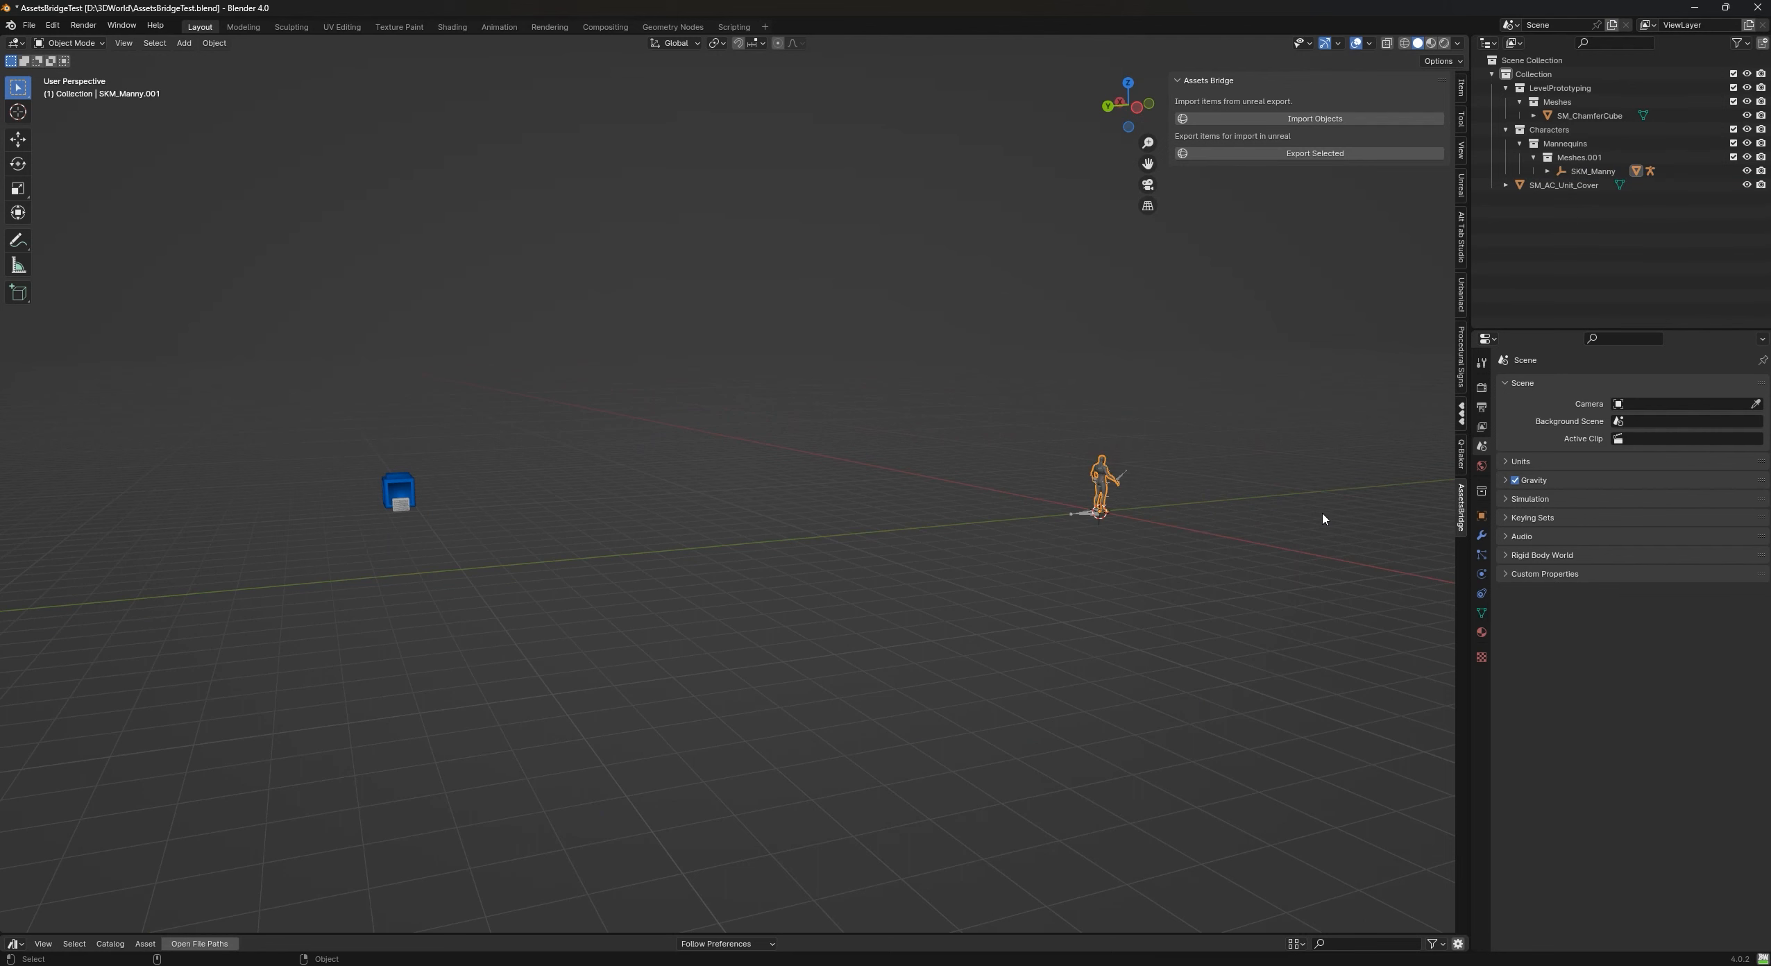
middle_drag(1146, 490, 972, 512)
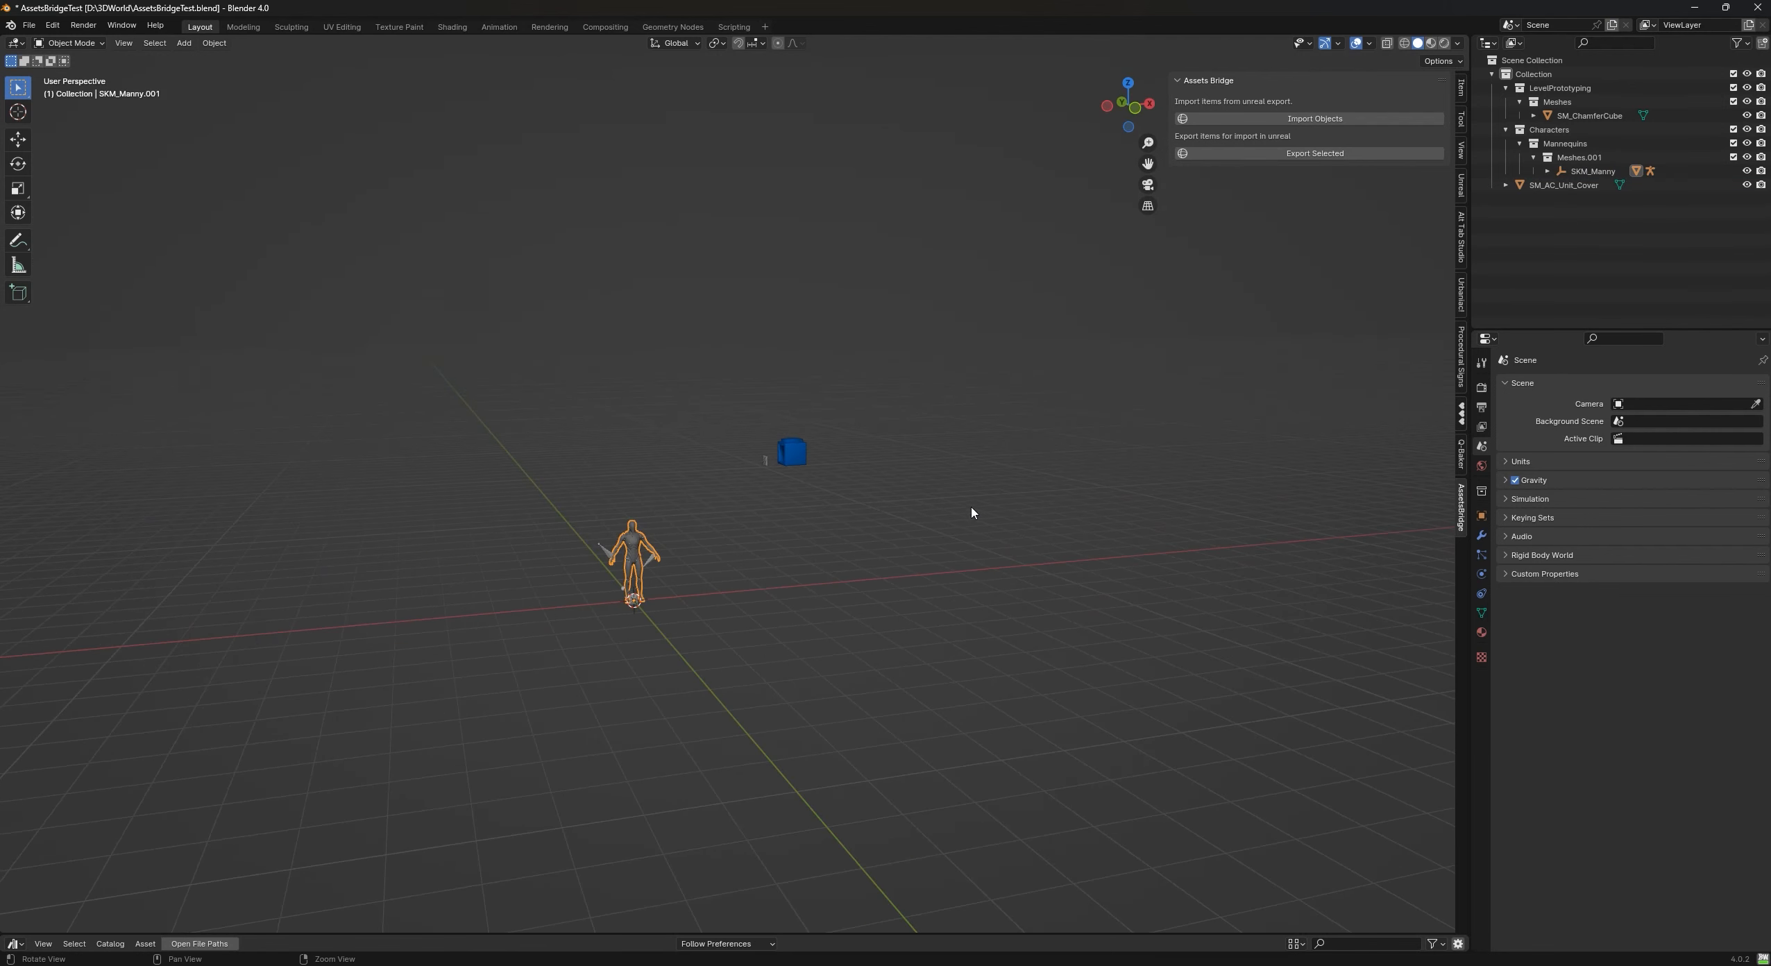
alt+right_drag(742, 567, 514, 432)
alt+middle_drag(509, 520, 1098, 552)
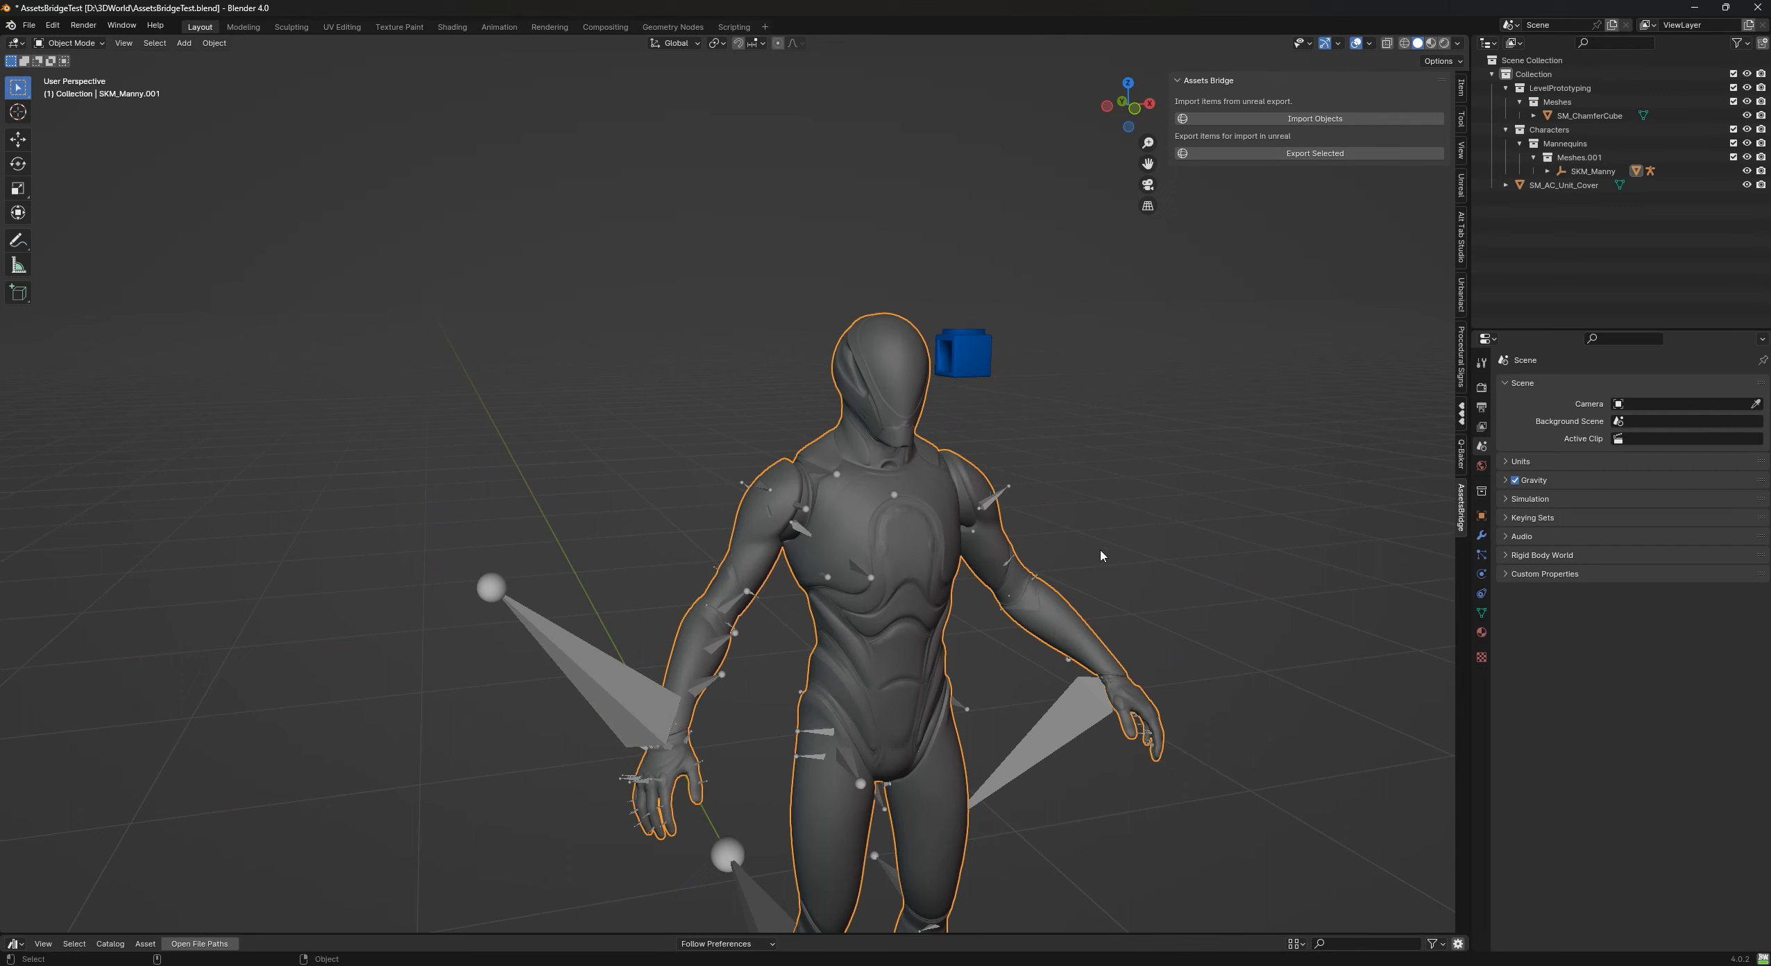
scroll(1098, 552, down, 2)
scroll(1103, 548, up, 3)
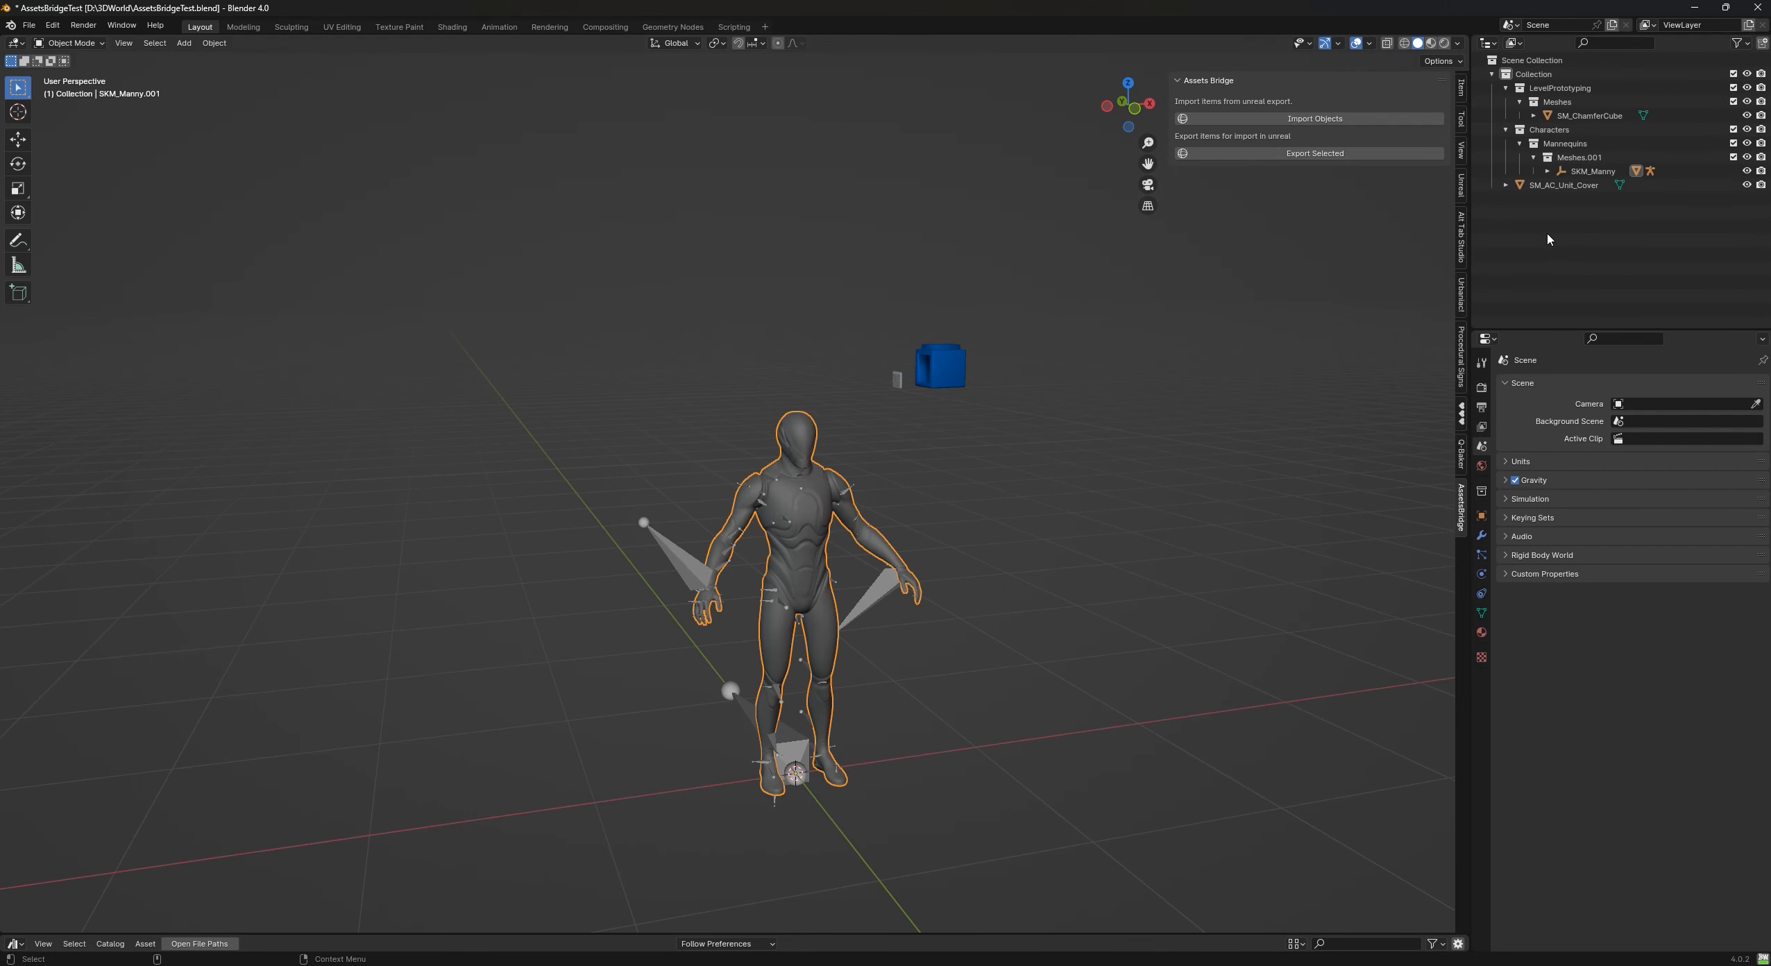
- Select SKM_Manny in the scene hierarchy and expand it to examine the contents of its root armature
click(1592, 170)
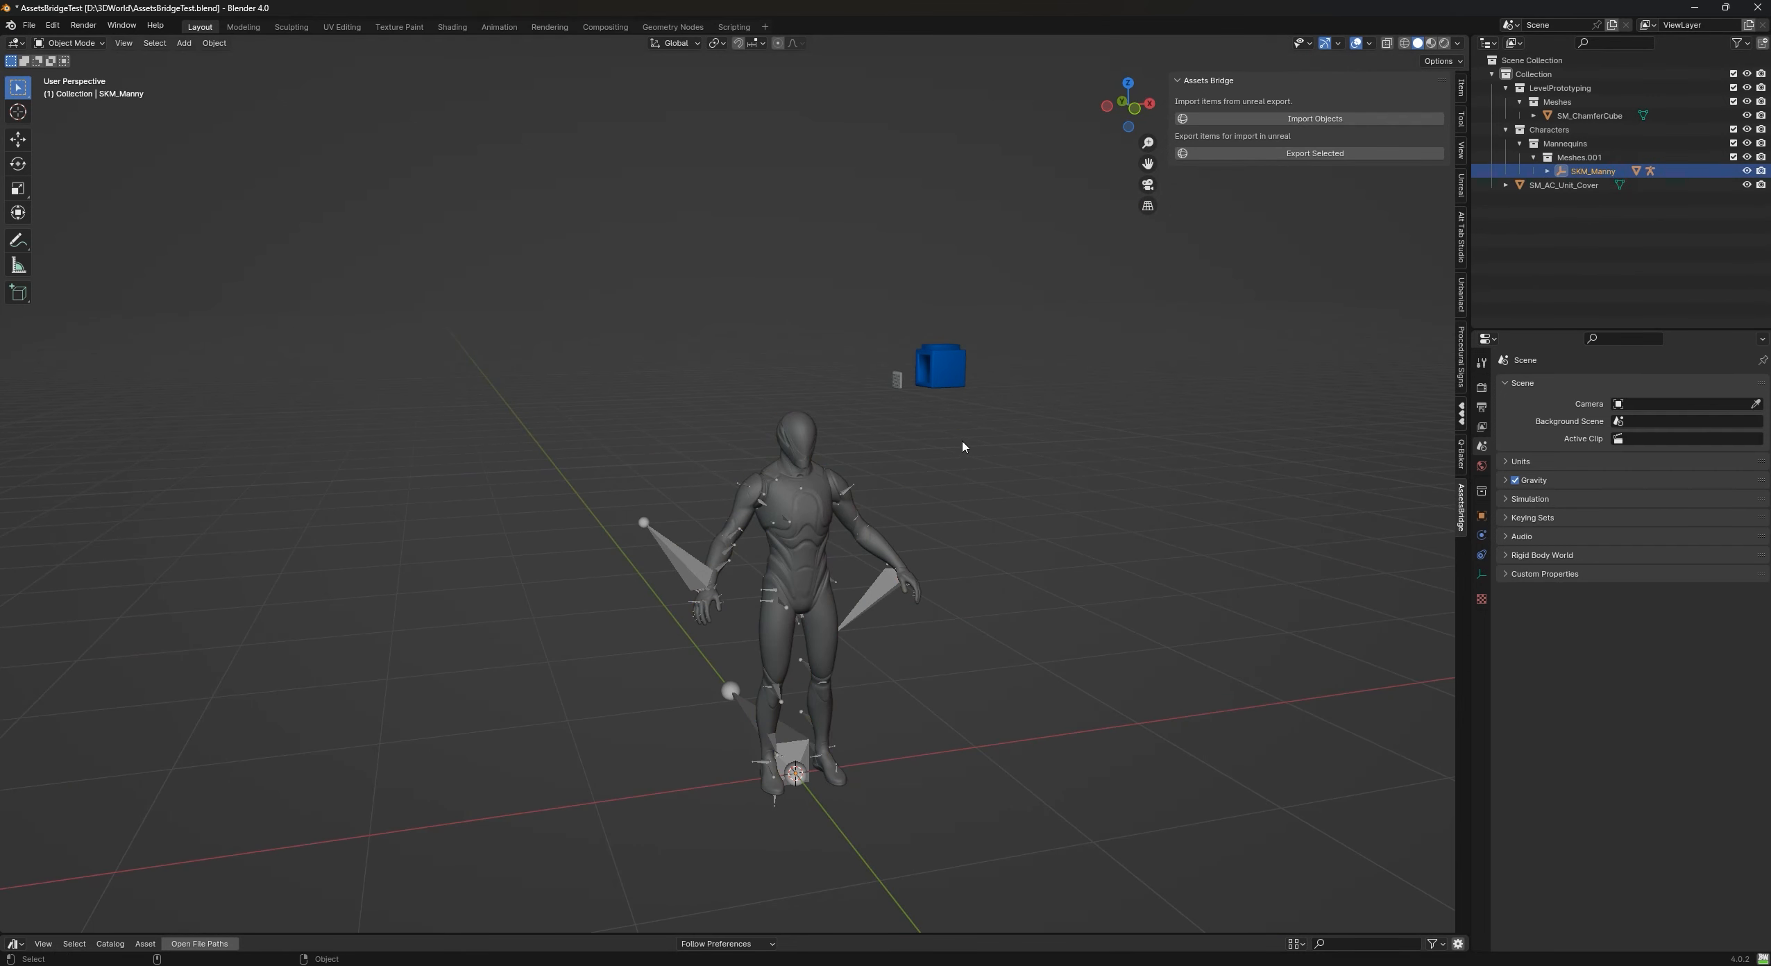
click(1547, 171)
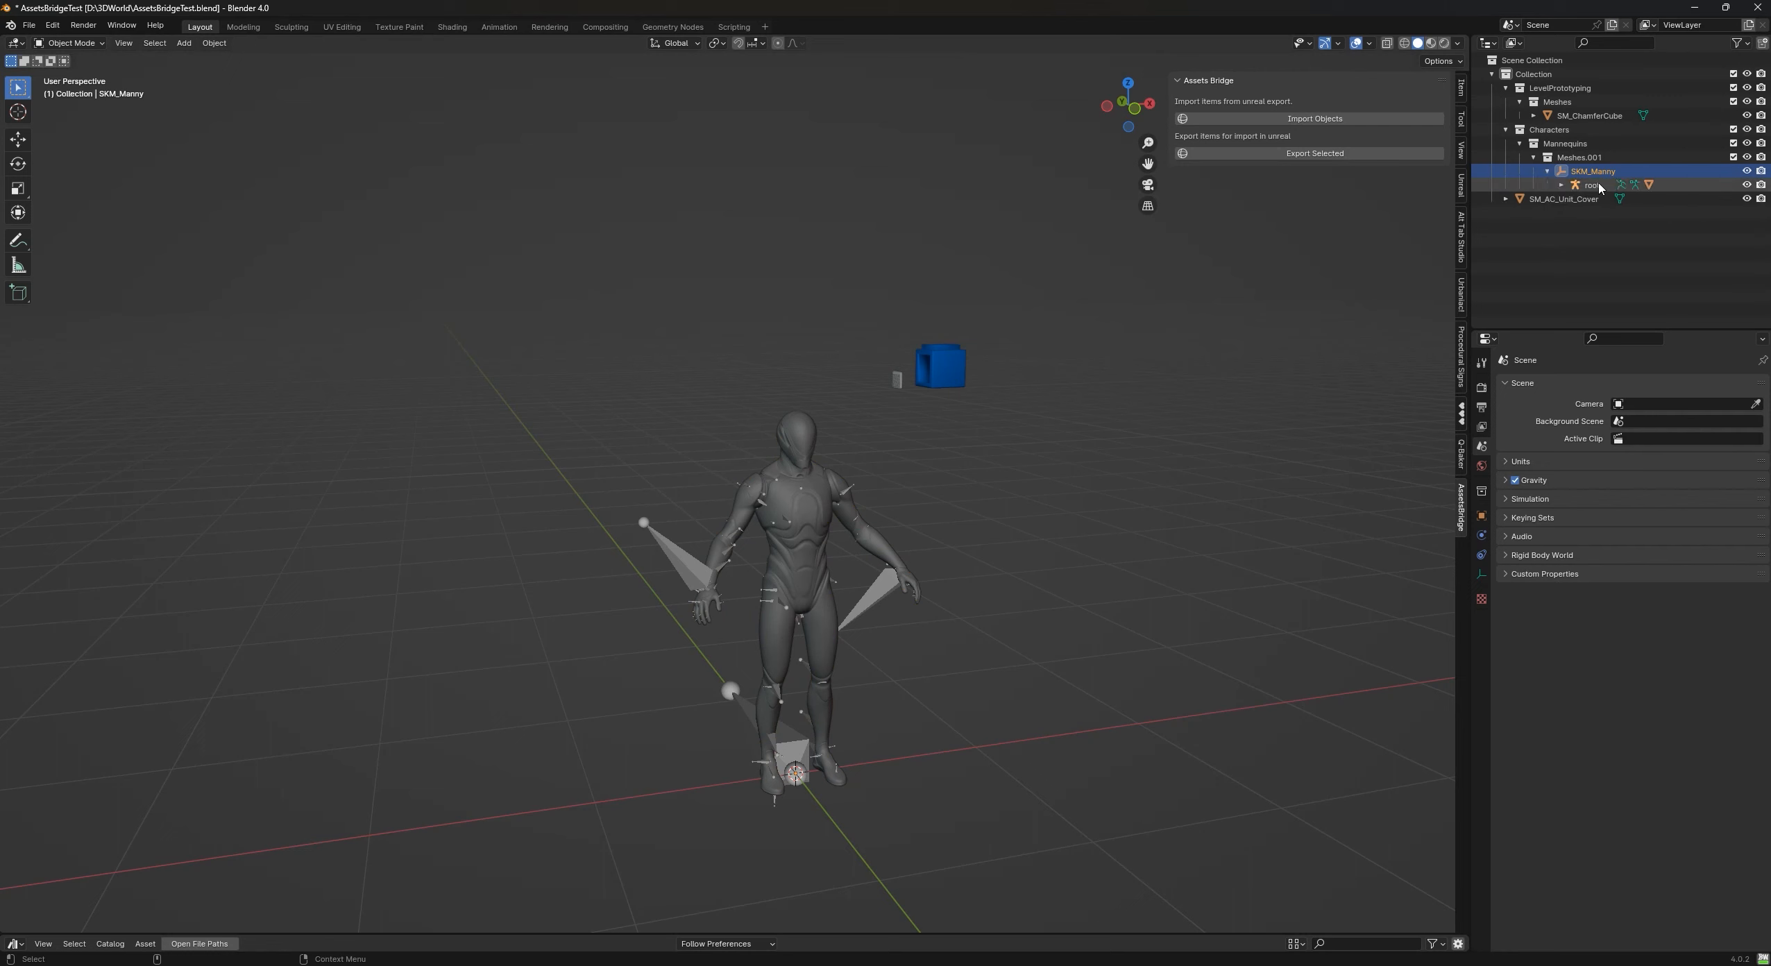
click(1562, 186)
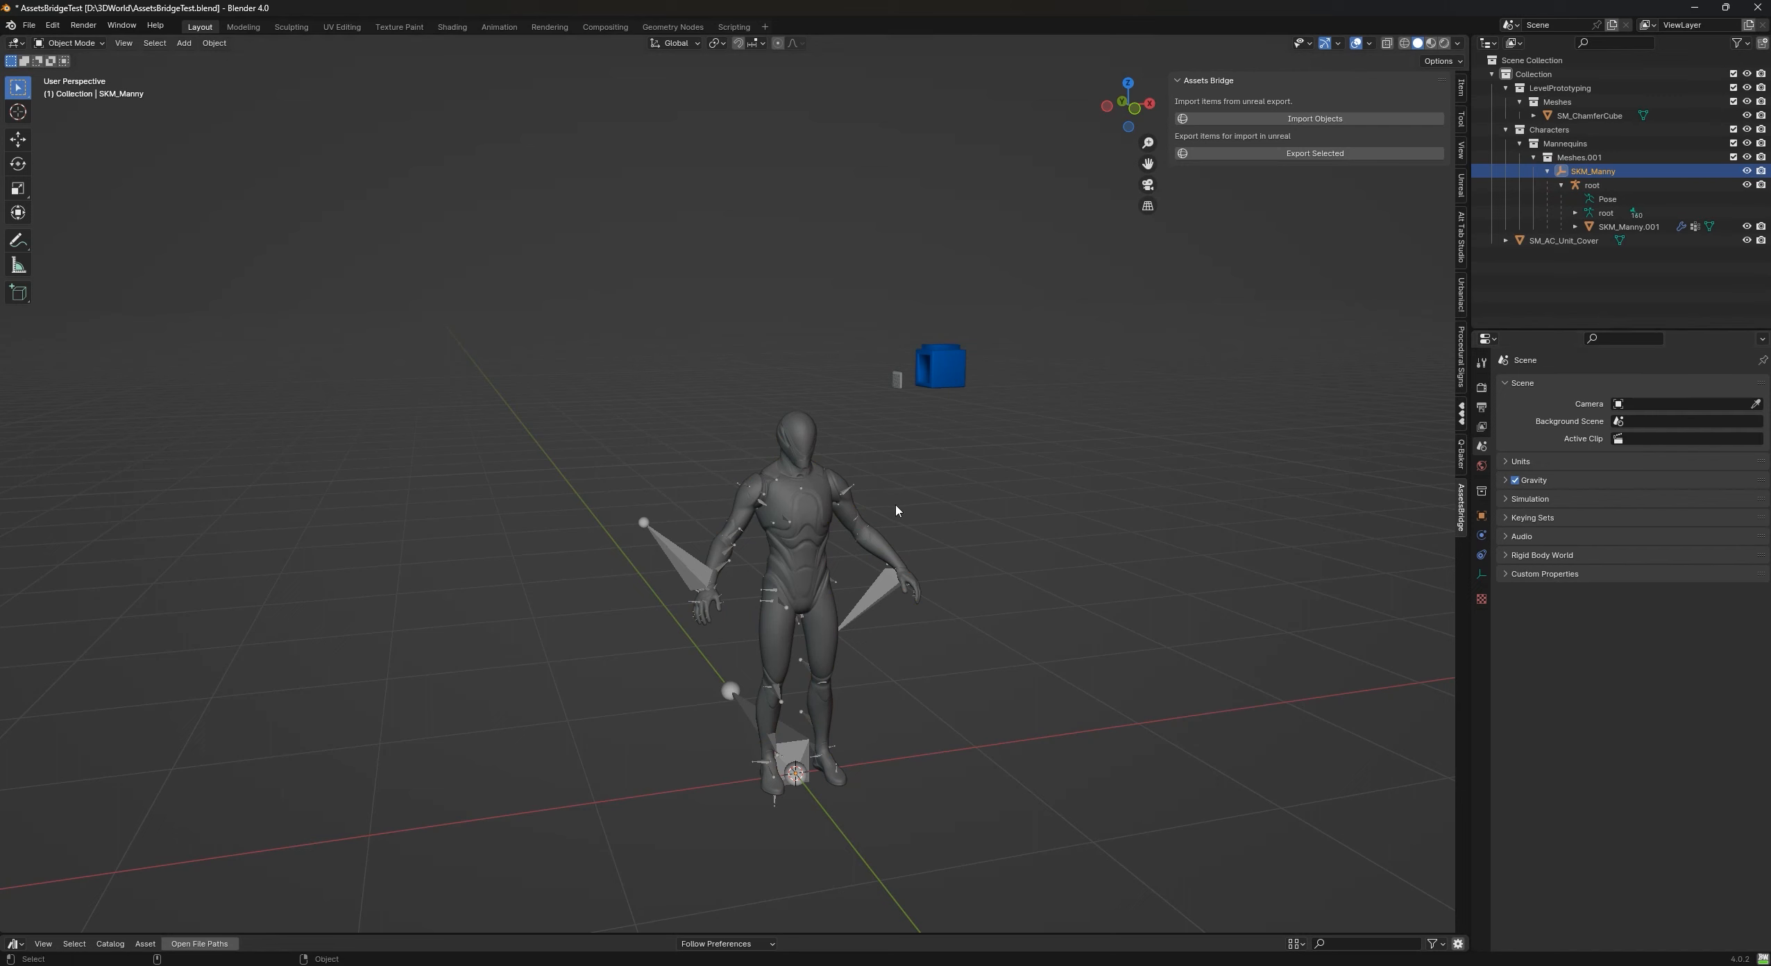
- Put the imported mannequin's body mesh into Edit Mode and clear its vertex selection
click(879, 548)
key(KP_Decimal)
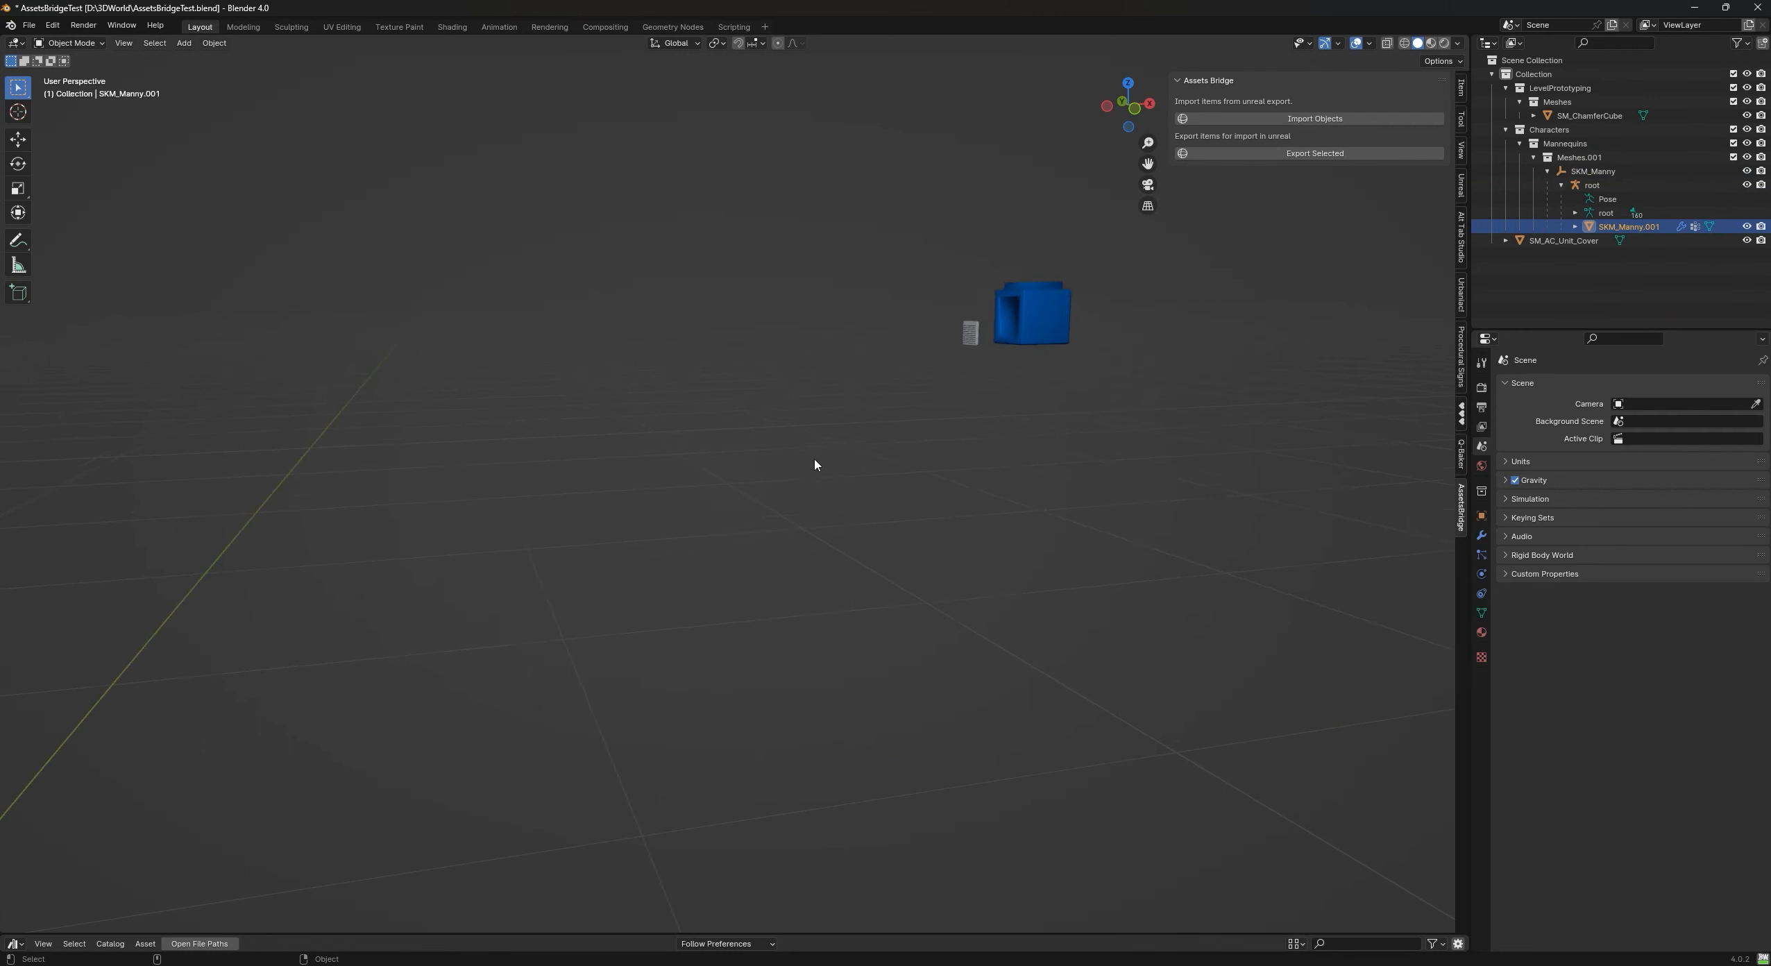
key(Tab)
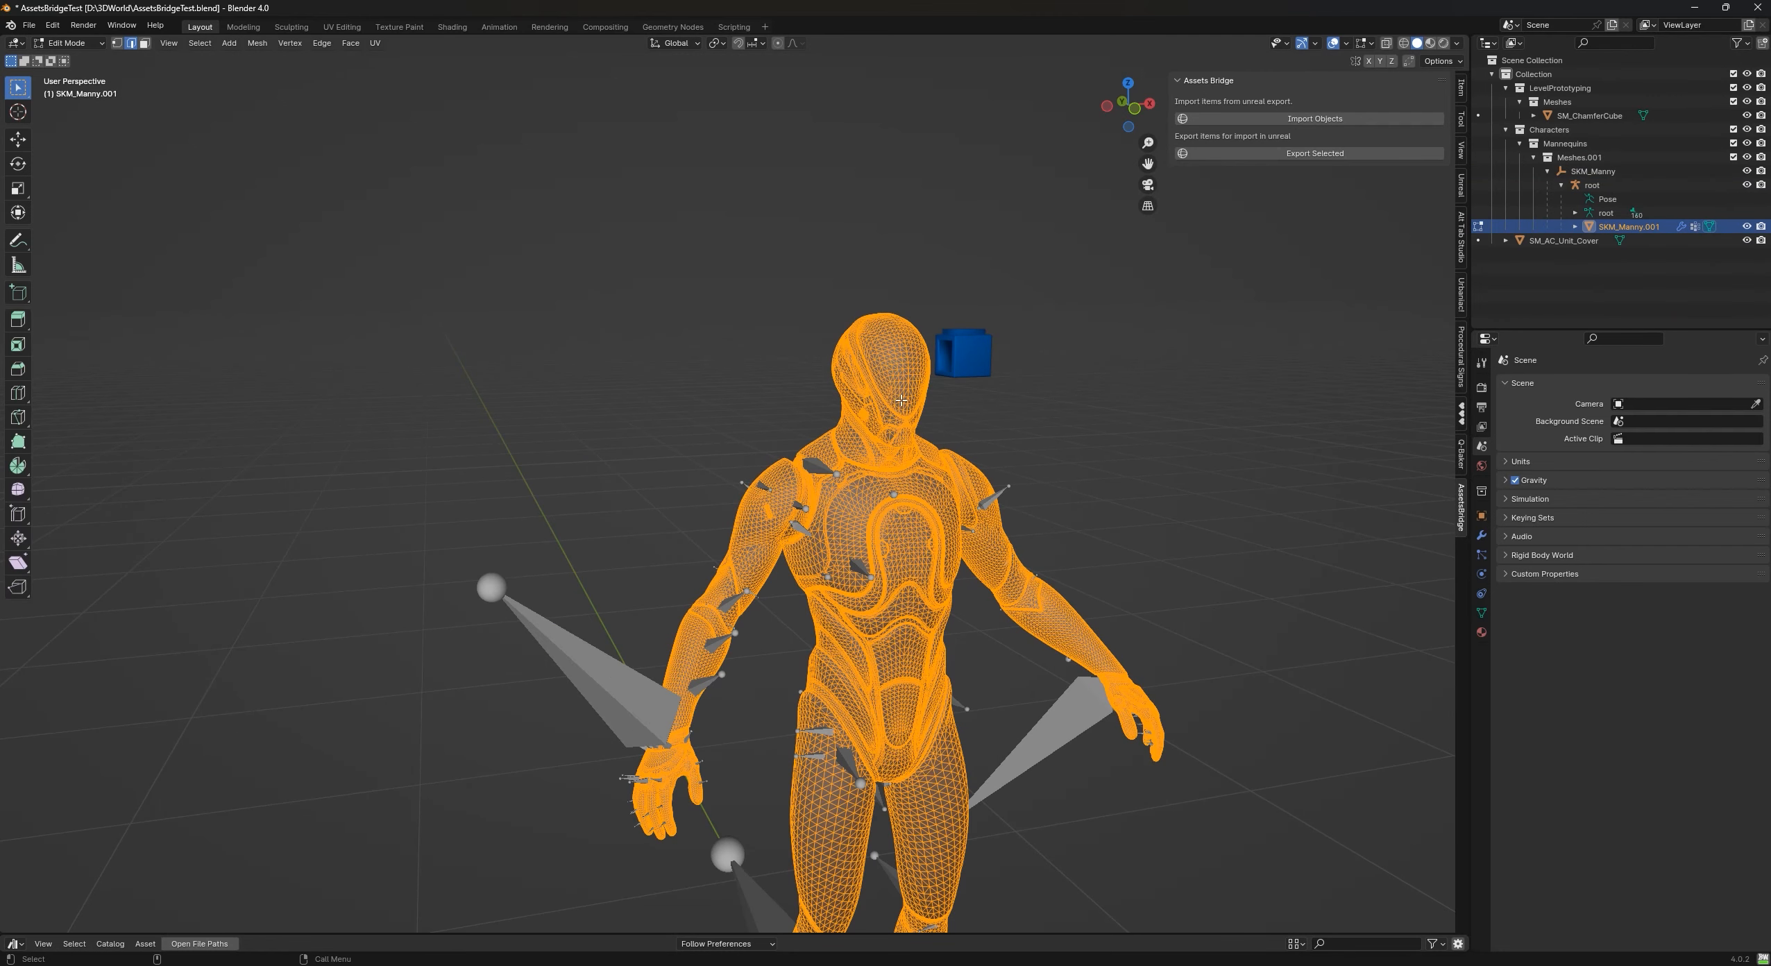
click(896, 375)
middle_drag(915, 390, 306, 181)
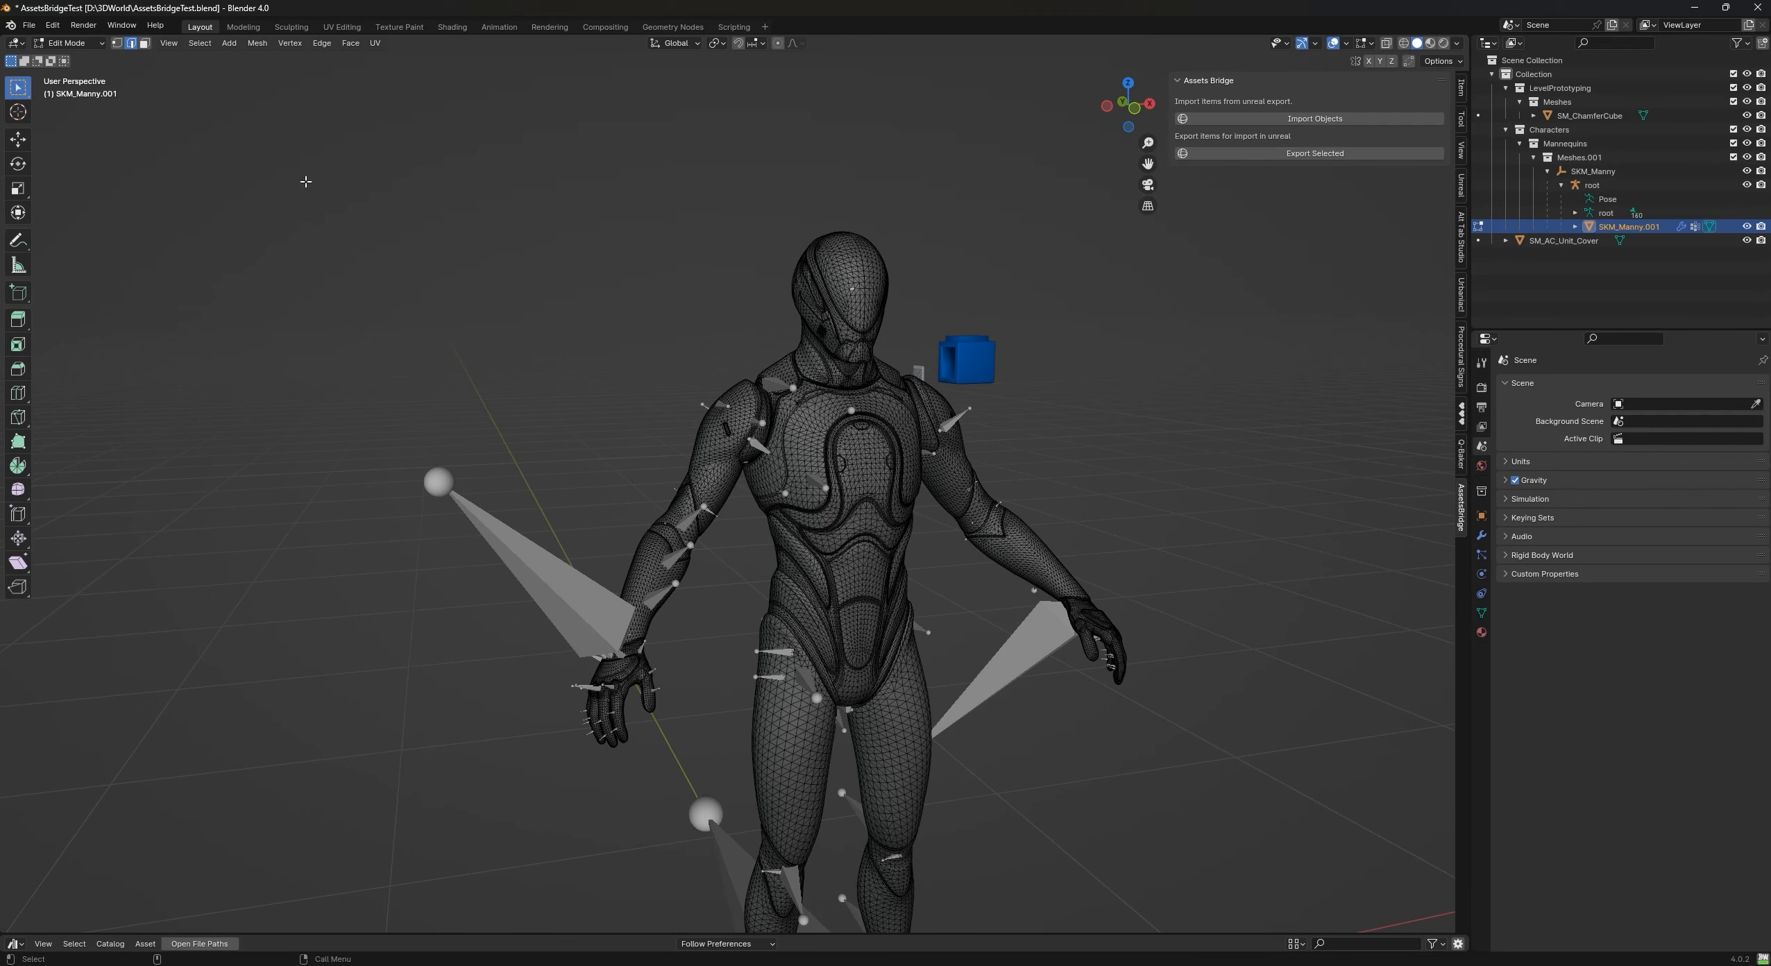
- Sculpt a raised bump on the mannequin's faceplate with the Draw brush in the Sculpting workspace
click(291, 26)
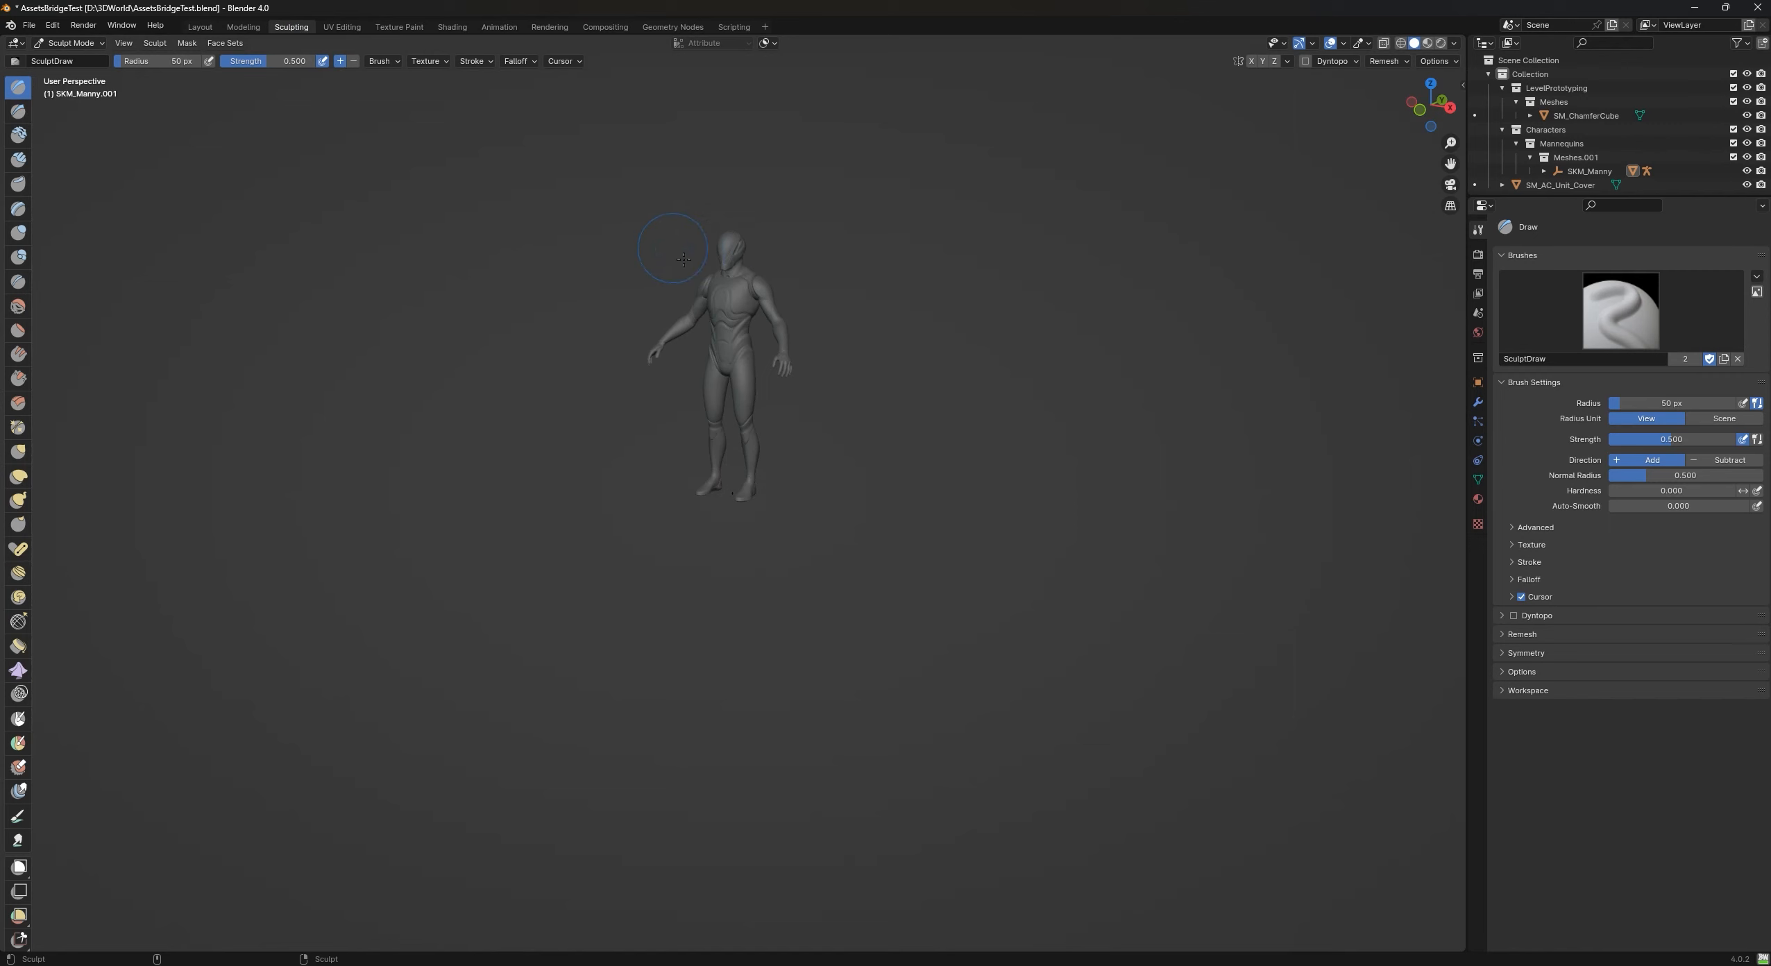
scroll(704, 250, up, 5)
shift+middle_drag(708, 251, 806, 793)
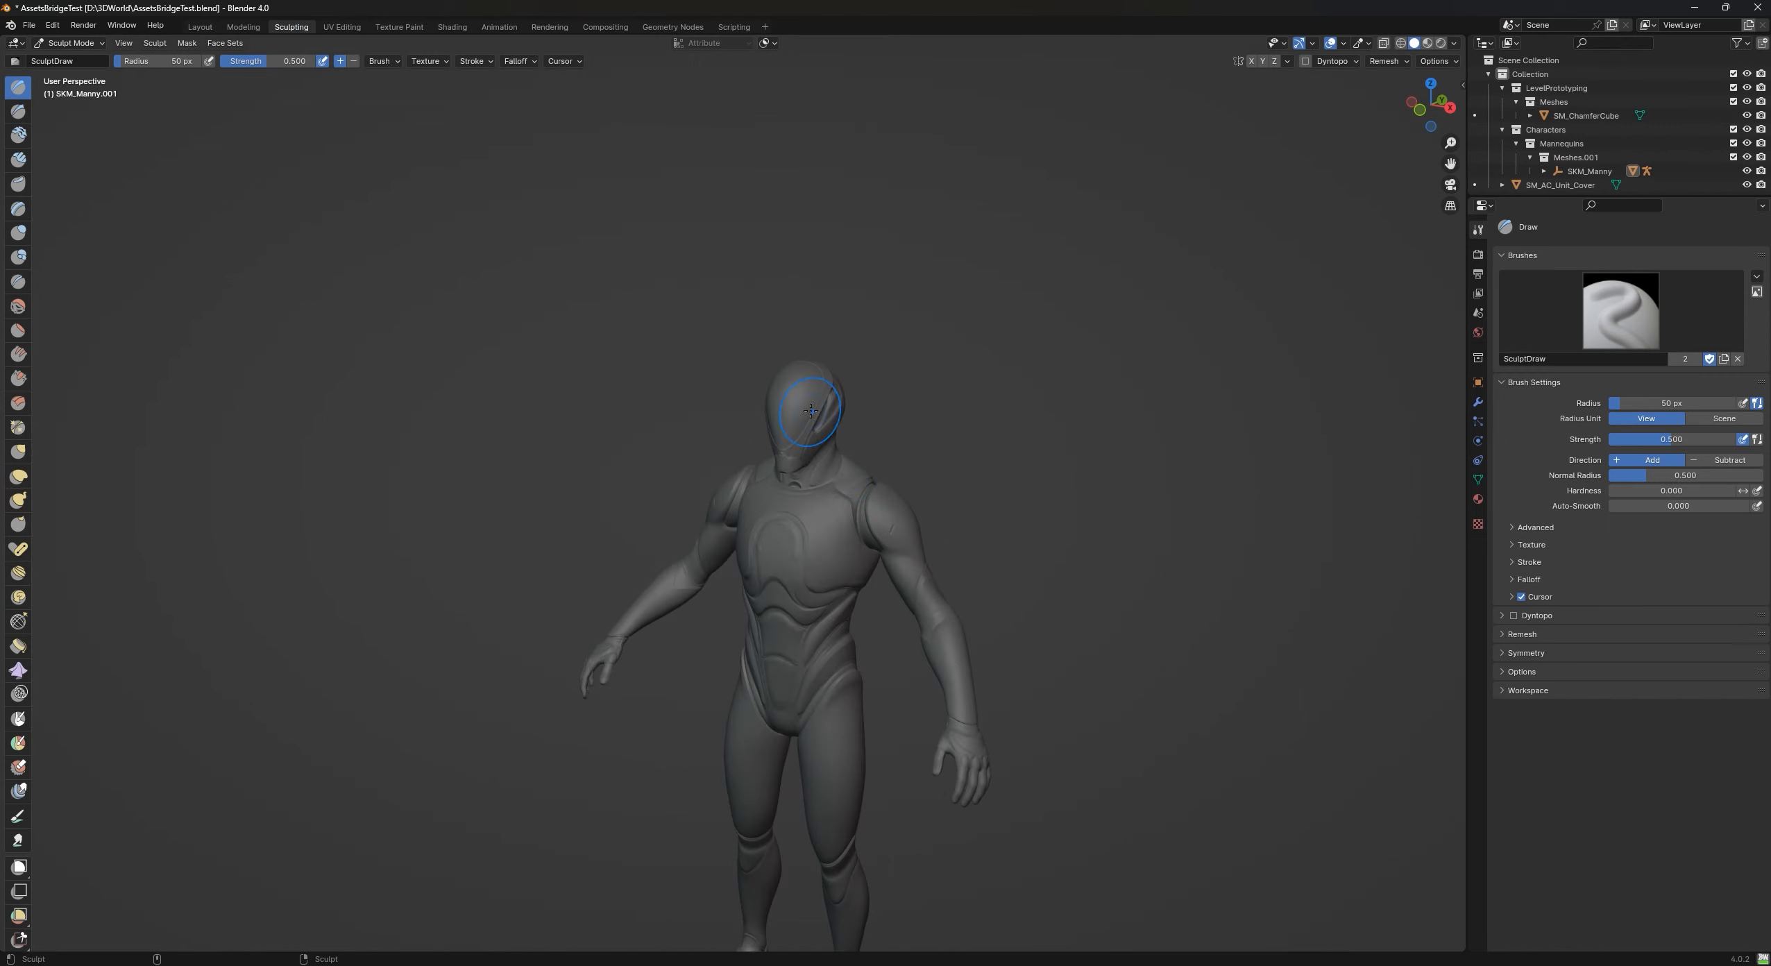
scroll(811, 411, up, 4)
drag(982, 150, 911, 173)
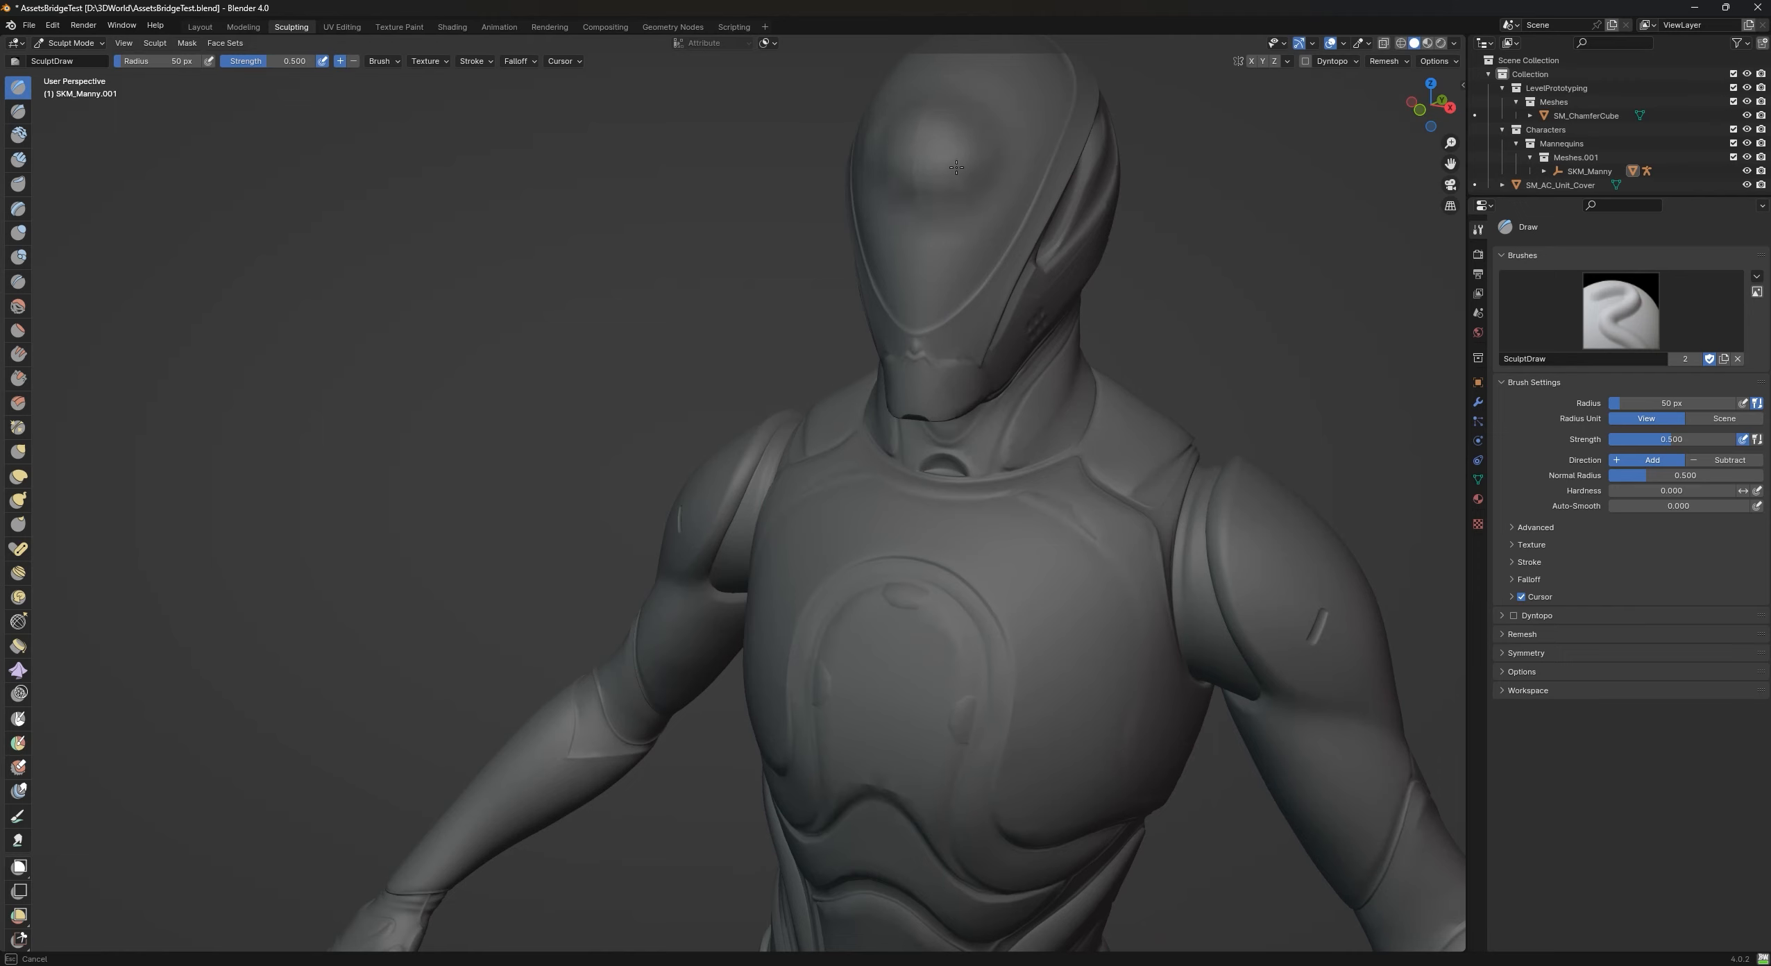
mouse_move(925, 139)
middle_down()
mouse_move(1169, 236)
mouse_move(1062, 281)
middle_up()
scroll(1054, 287, down, 3)
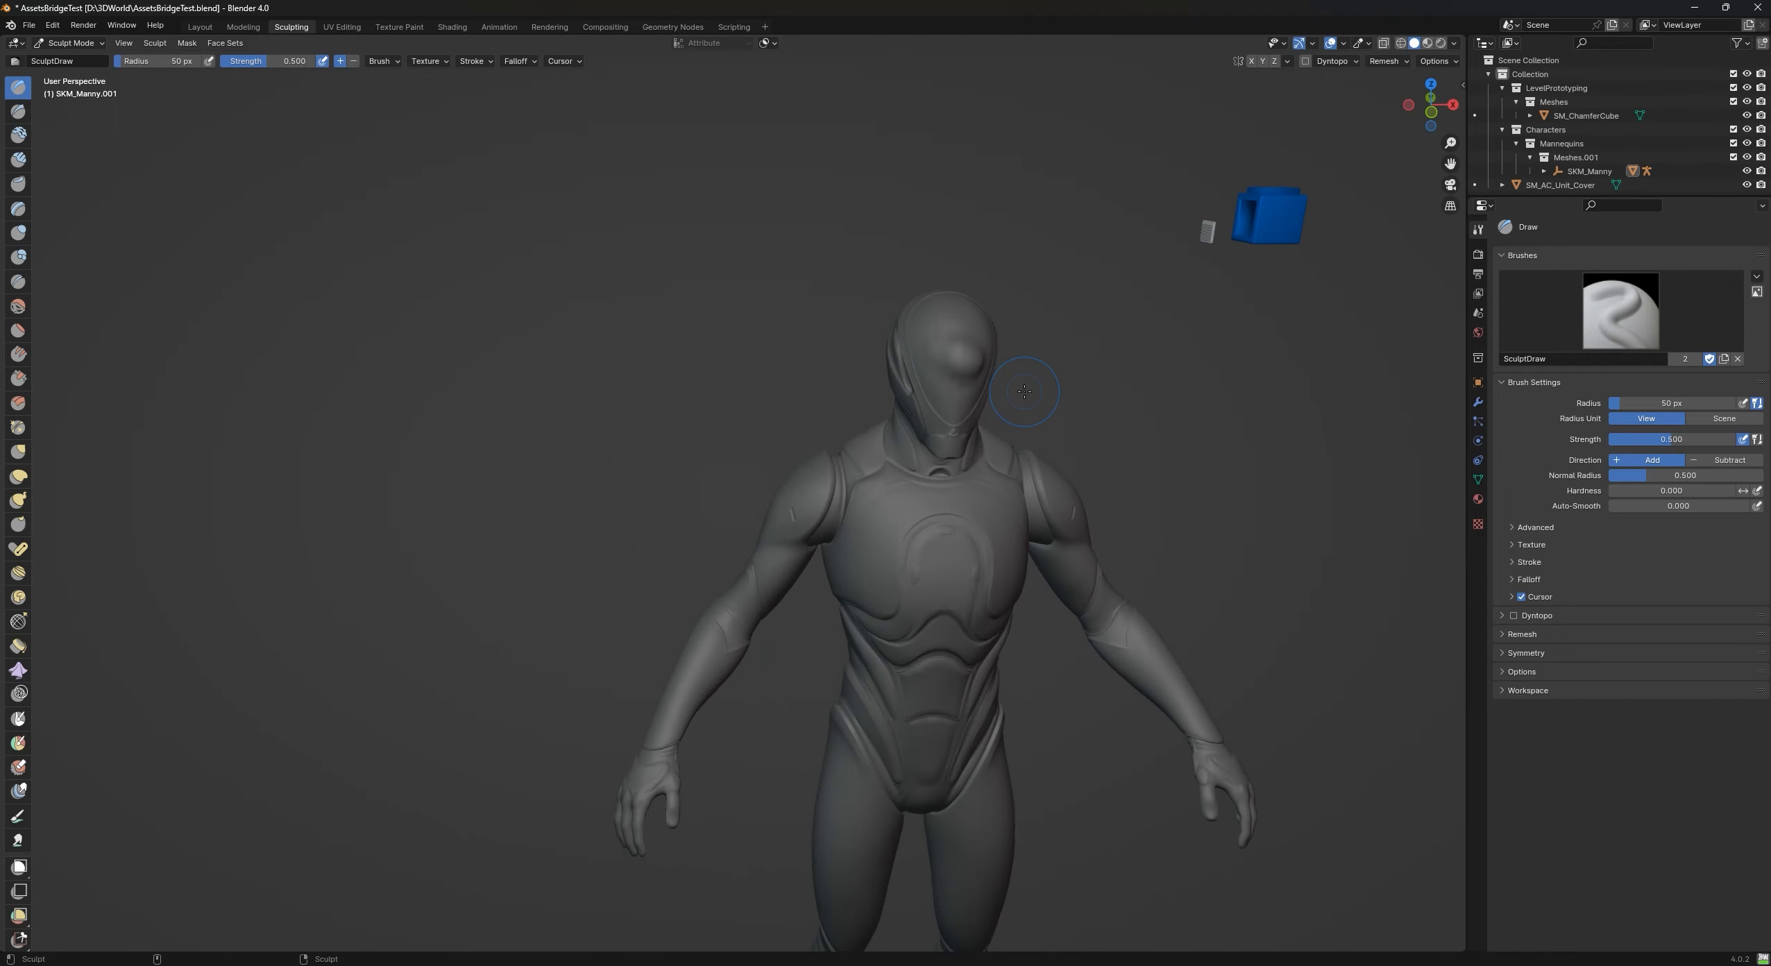
- Check the sculpted head from the front and return to the Layout workspace
key(Tab)
mouse_move(1087, 425)
middle_down()
mouse_move(1142, 407)
mouse_move(1069, 431)
middle_up()
key(Tab)
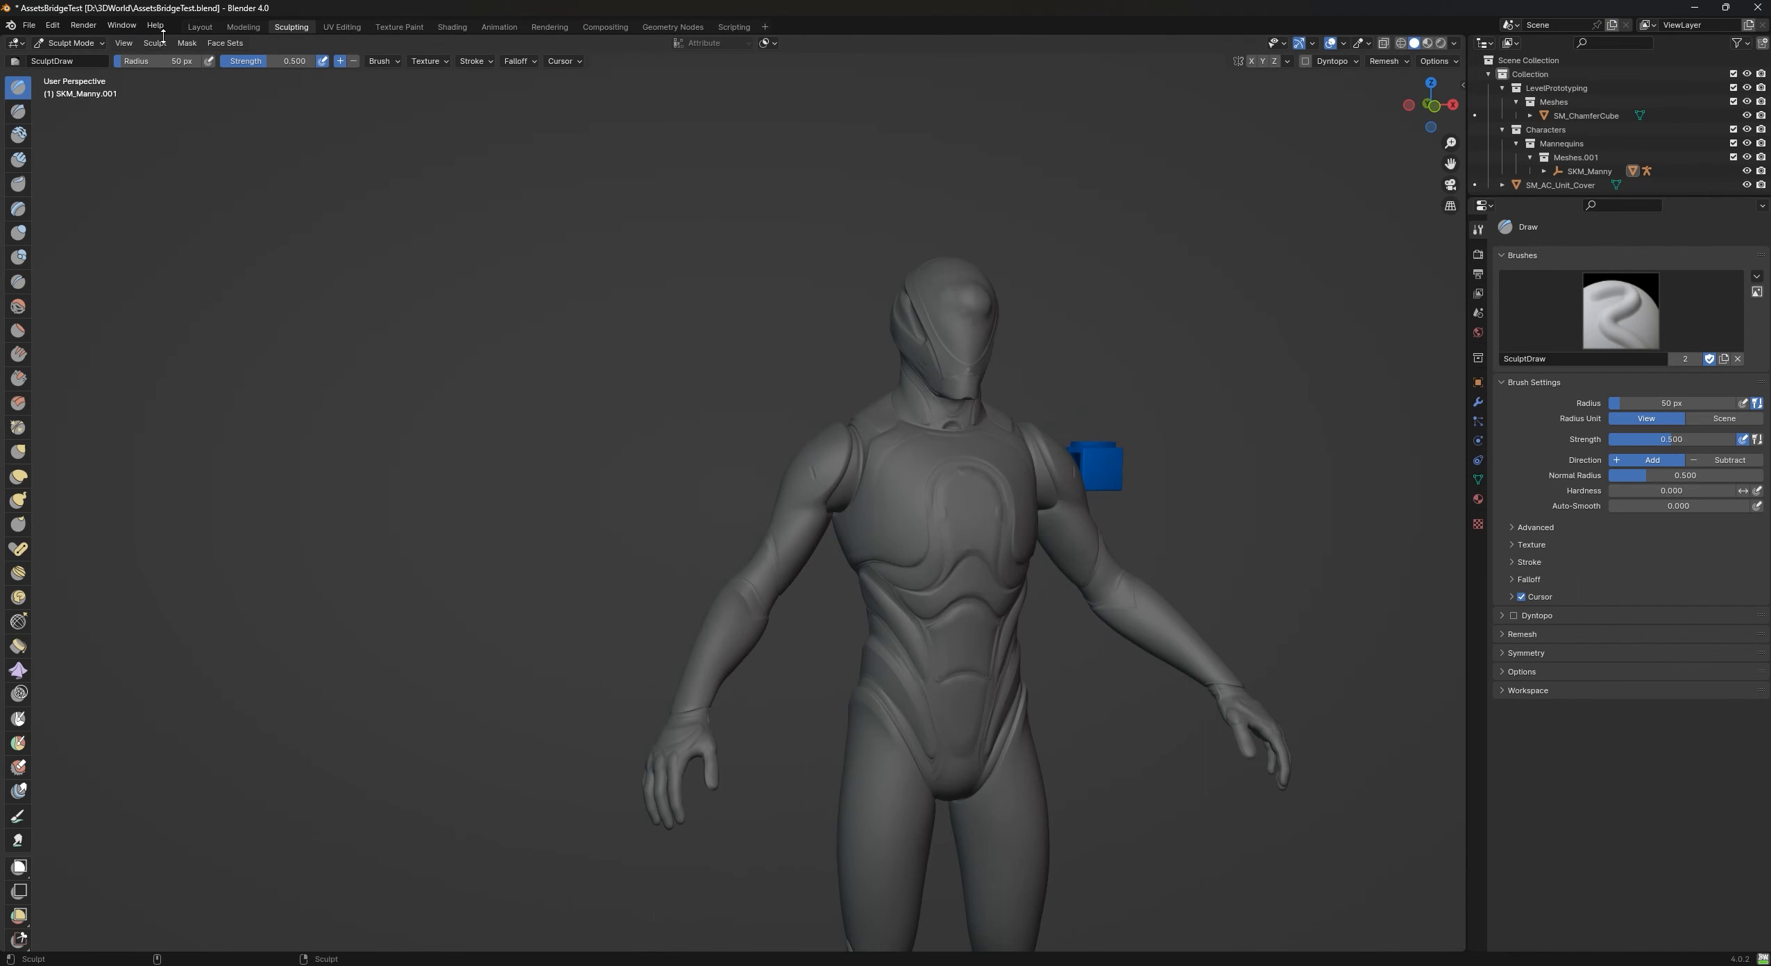
click(200, 26)
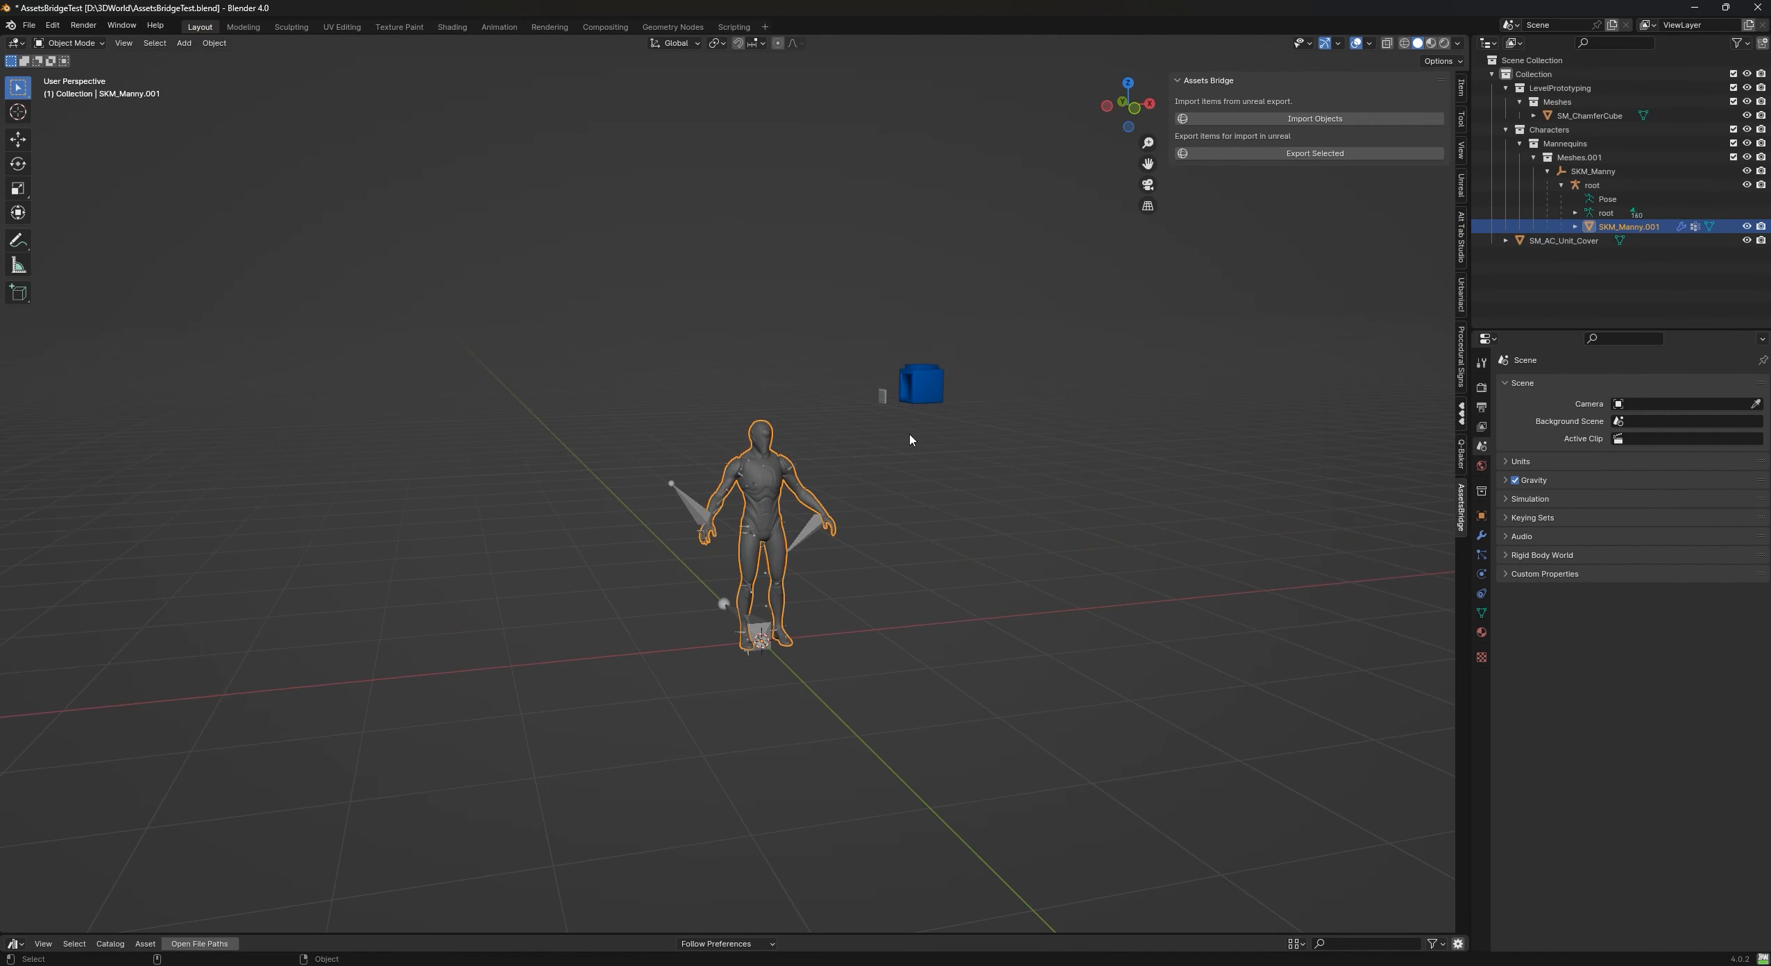
- Save the Blender file and export the SKM_Manny parent object with Assets Bridge
click(1615, 173)
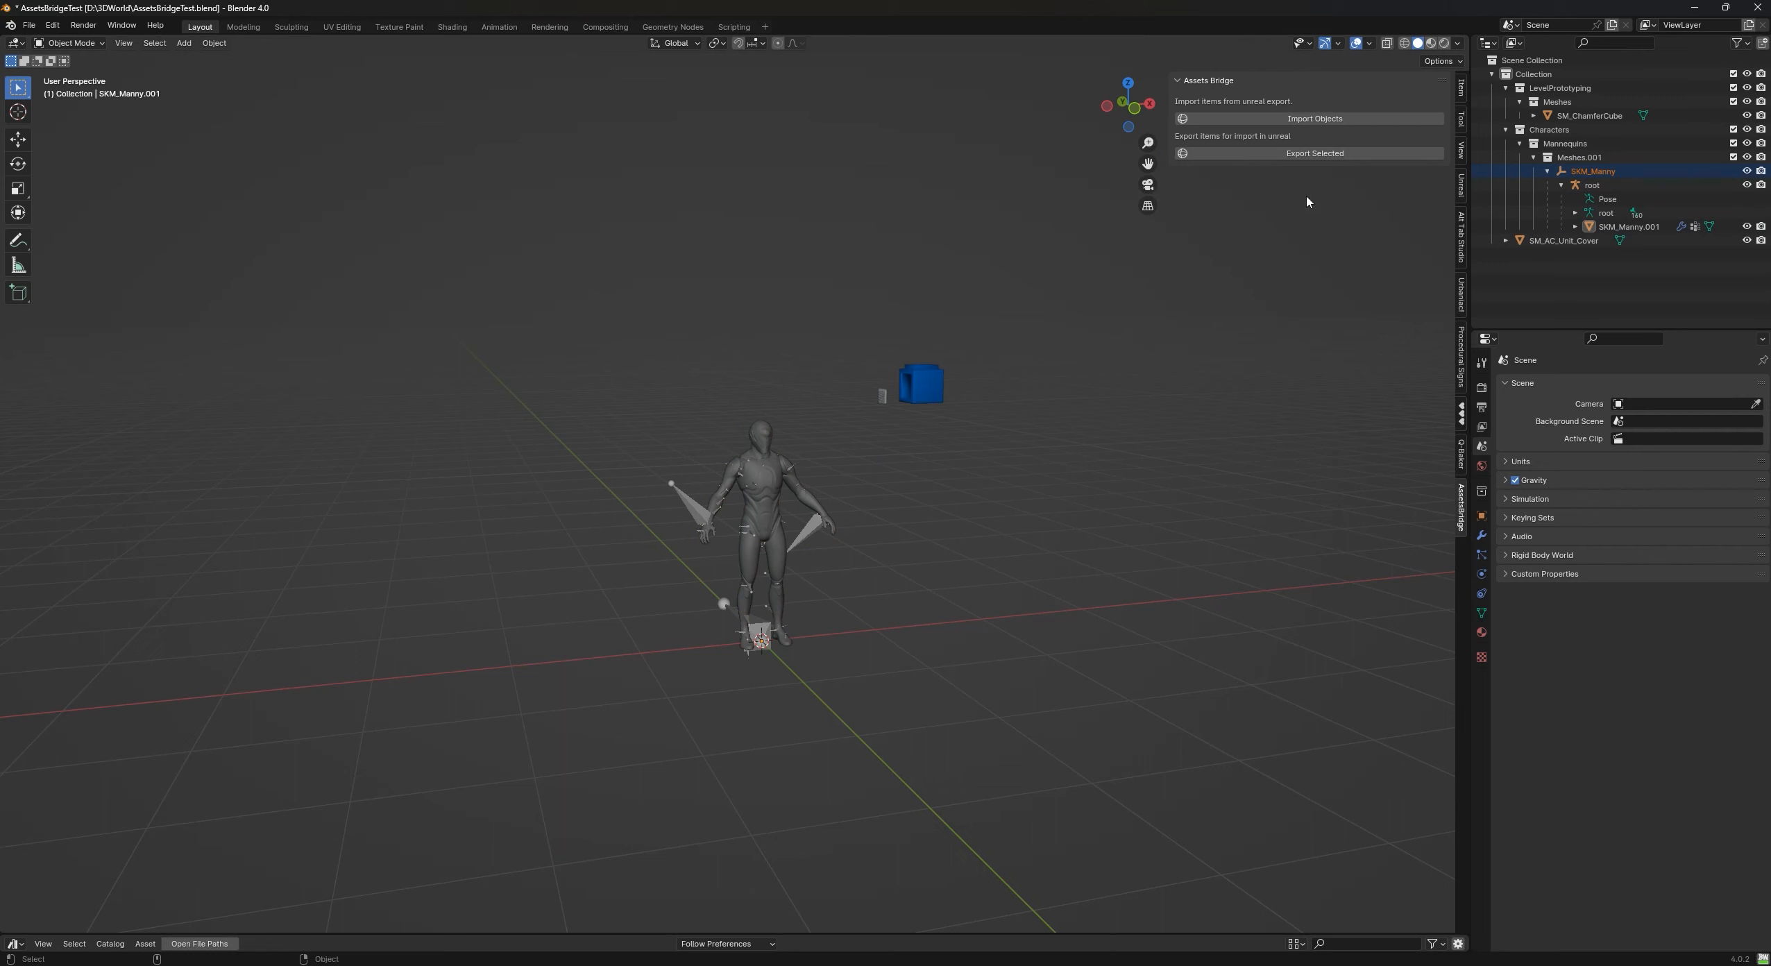
key(ctrl+s)
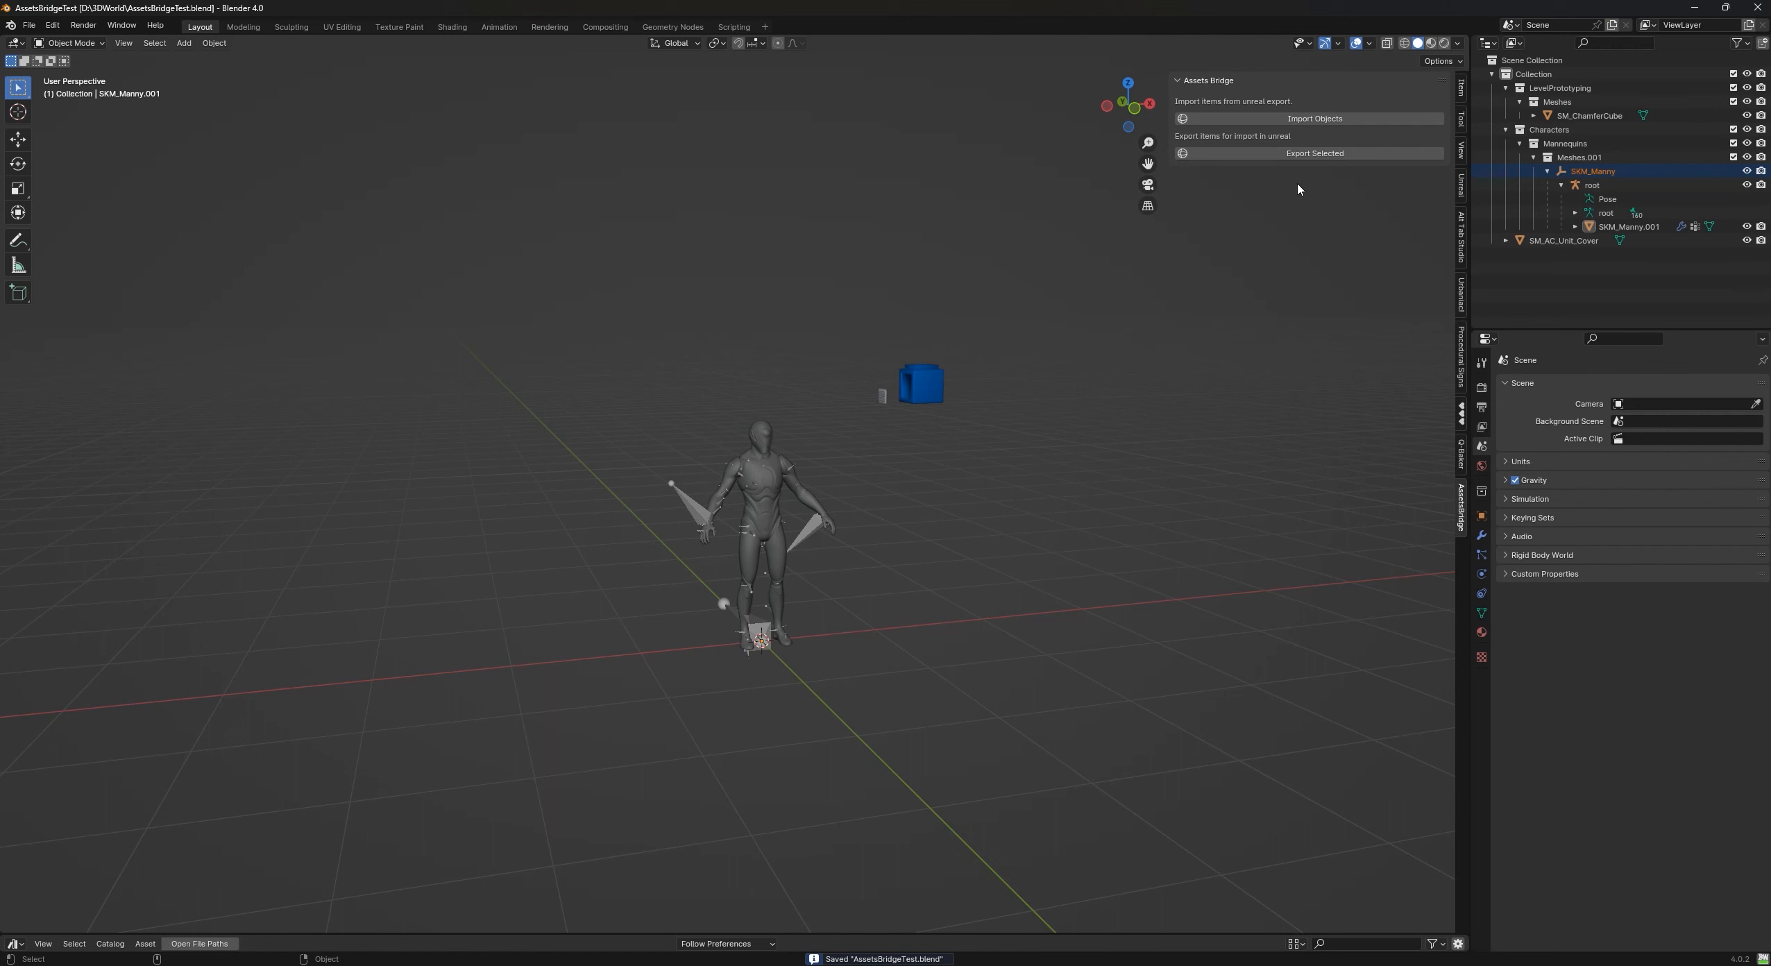
click(1301, 154)
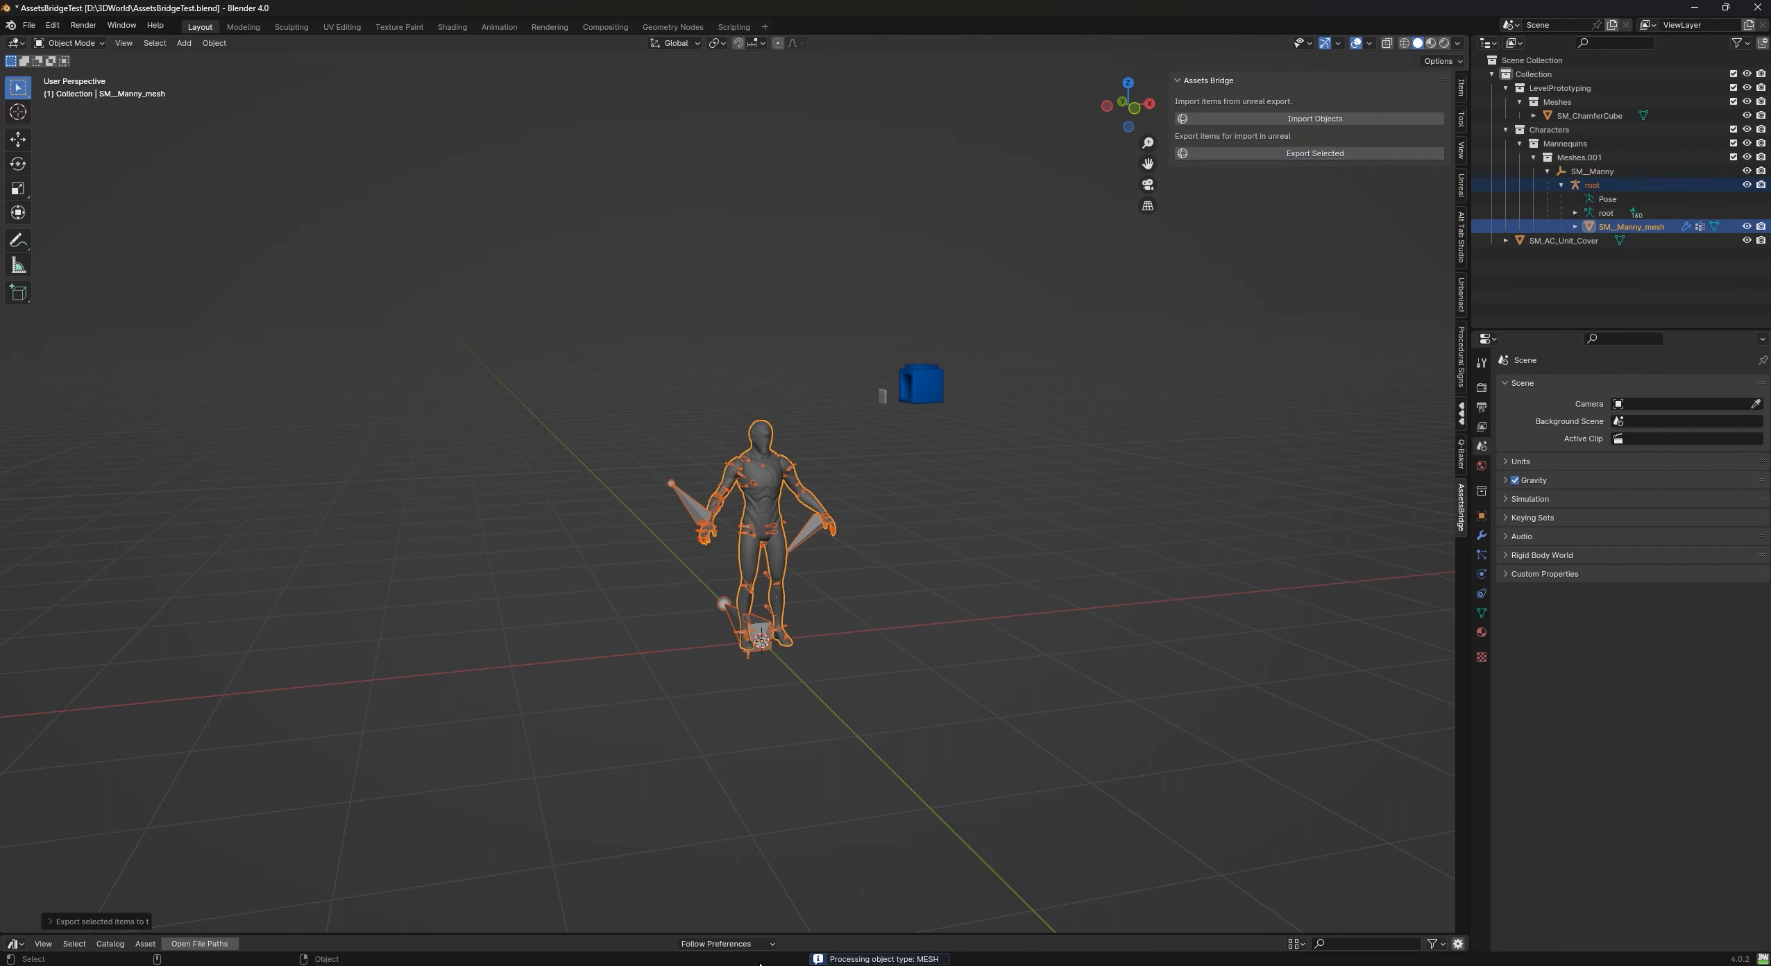
- Switch to Unreal Engine and import the exported mannequin with Assets Bridge
mouse_move(1114, 961)
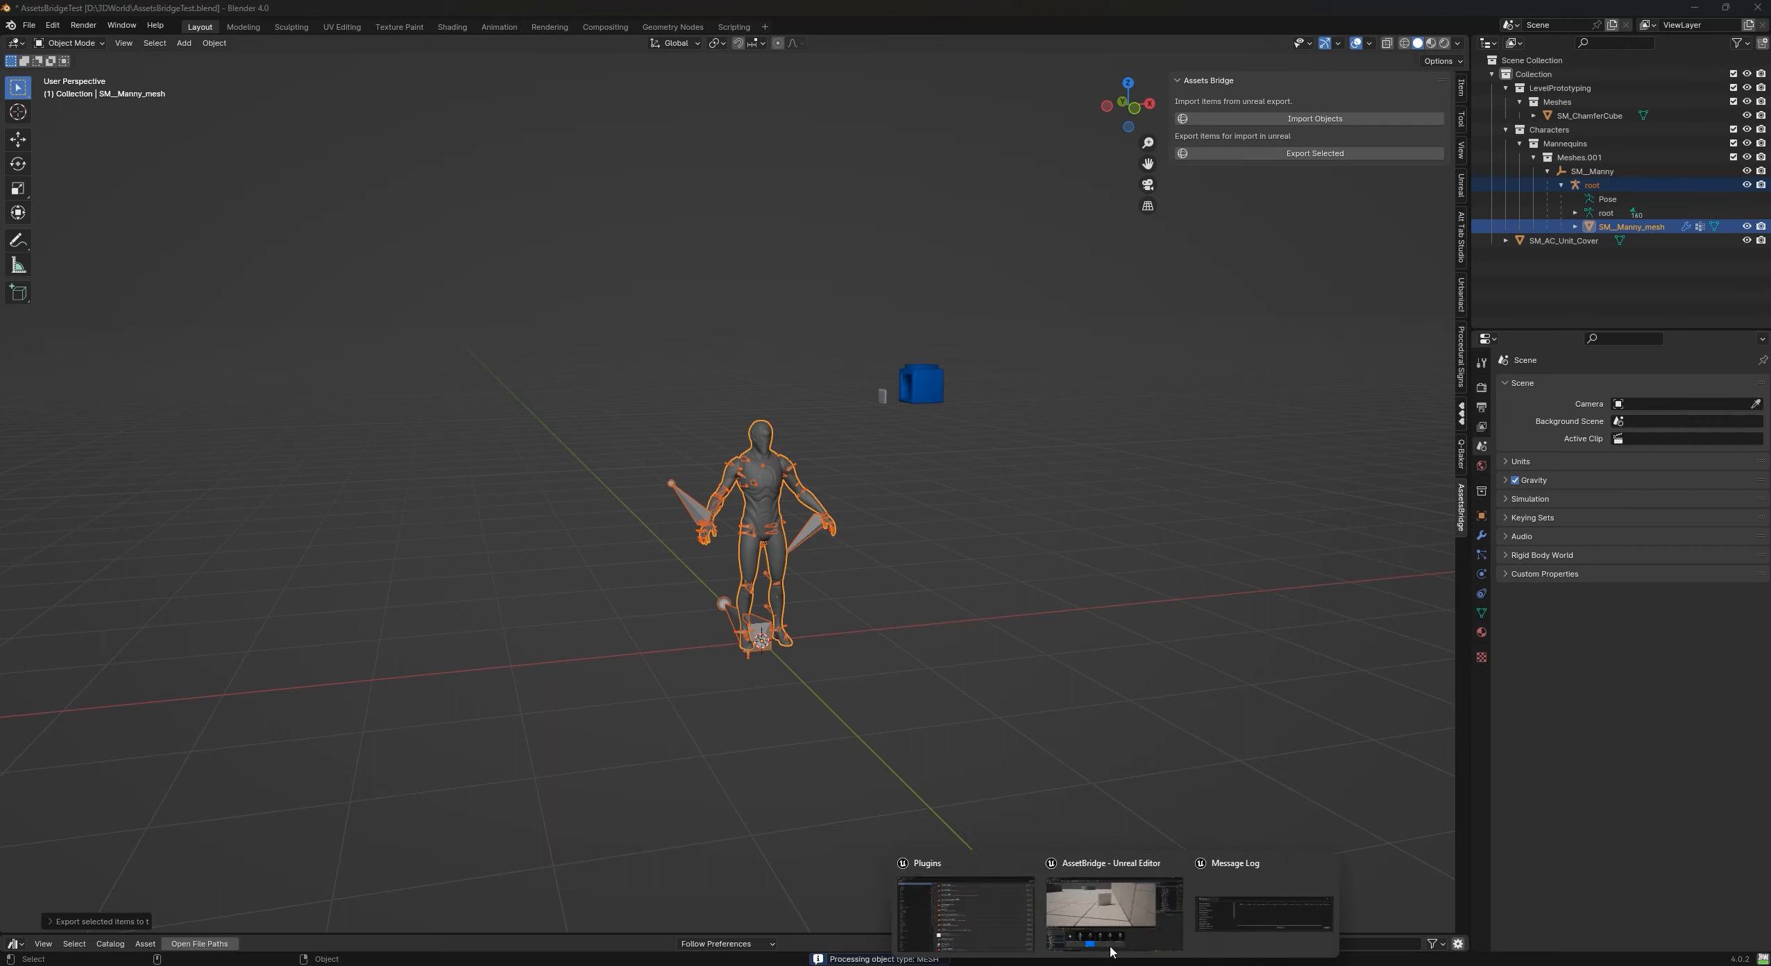
click(1111, 916)
right_drag(812, 485, 755, 361)
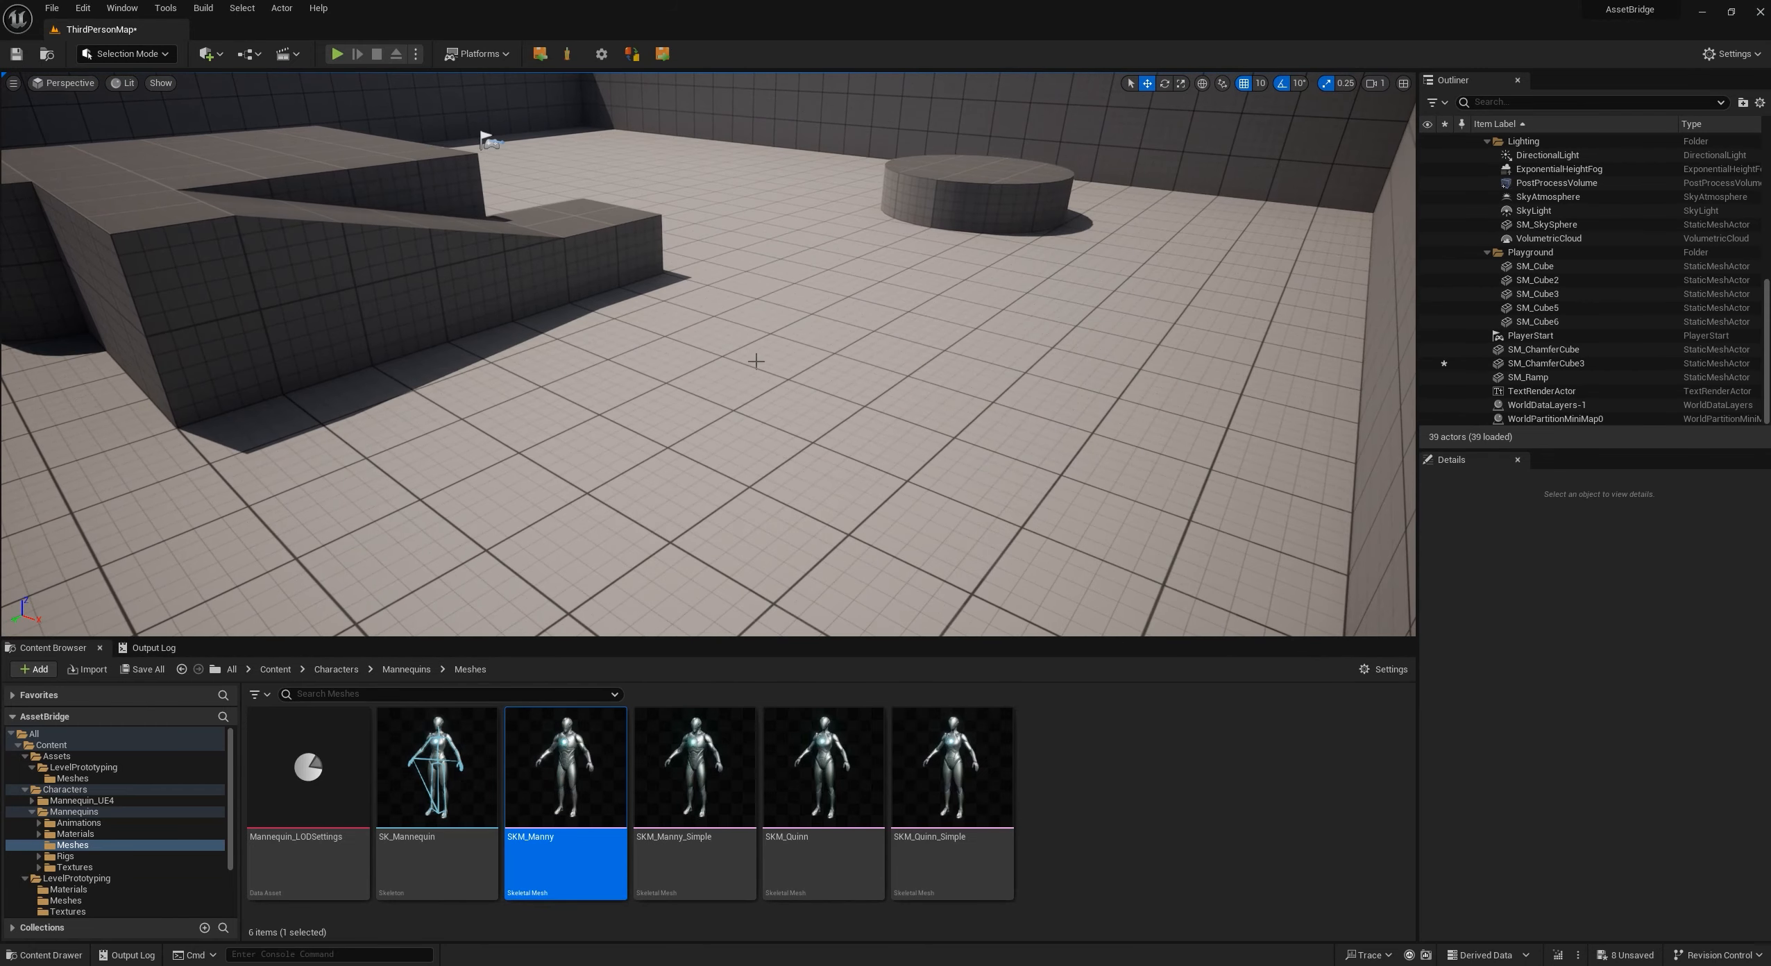
click(541, 55)
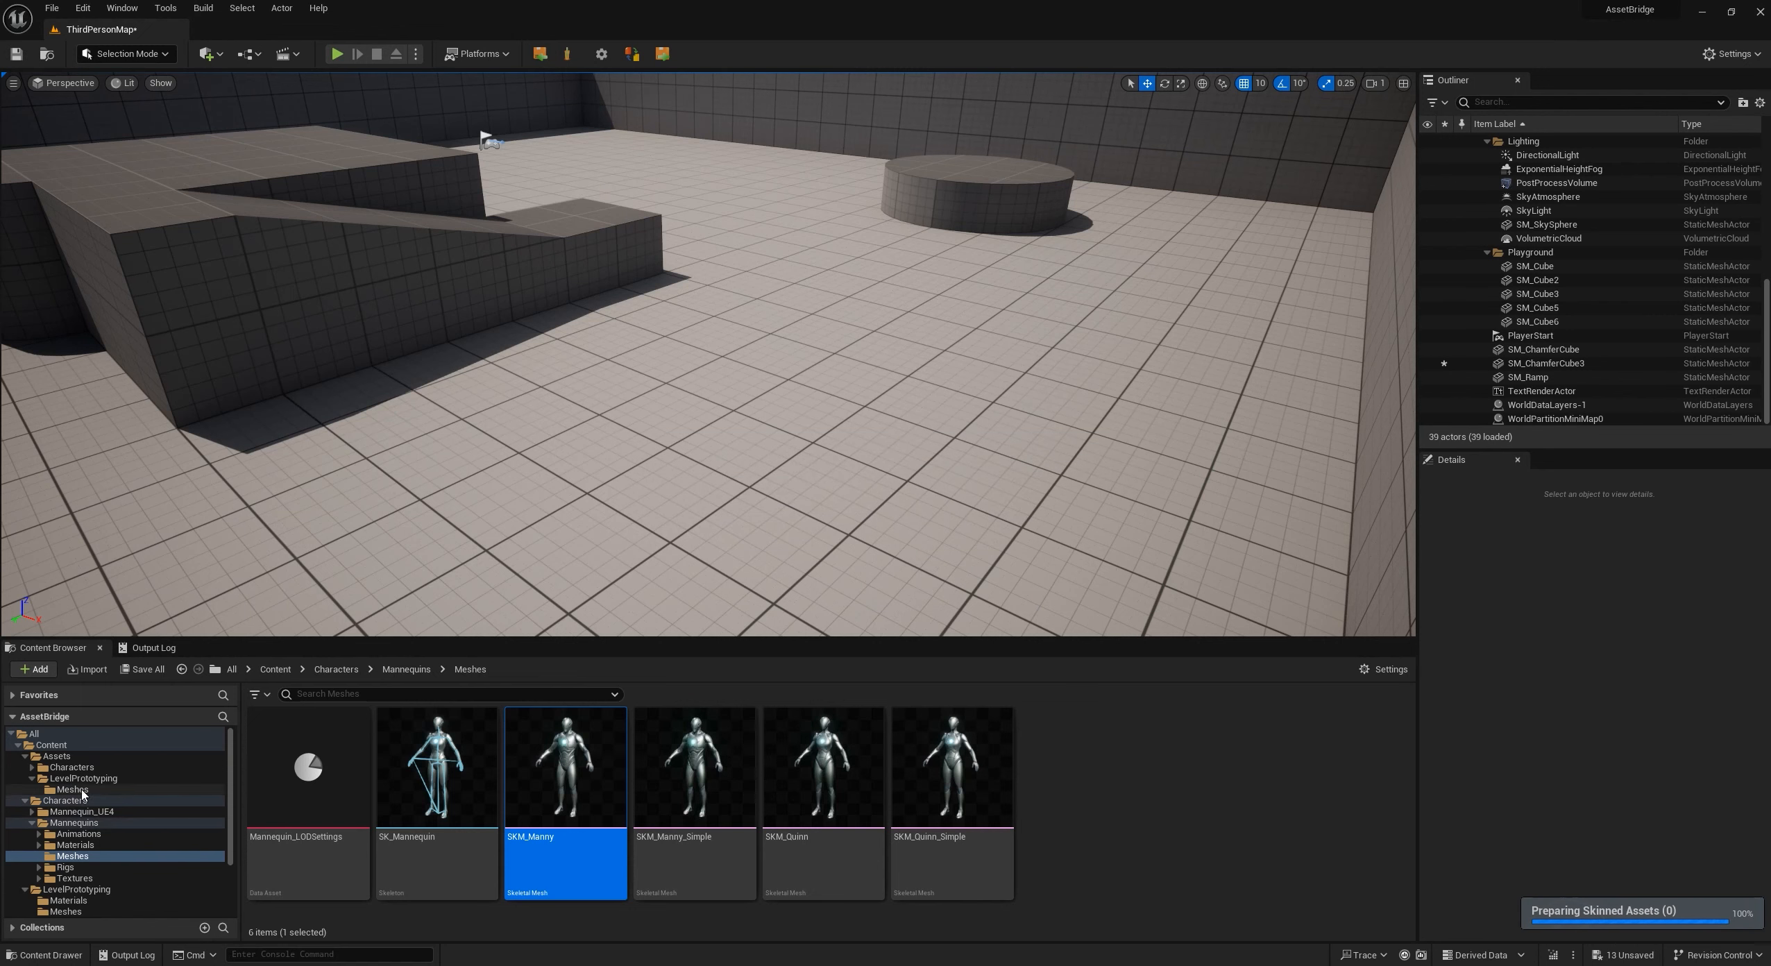
- Browse to the imported mannequin assets in Assets/Characters/Mannequins/Meshes_001
click(78, 790)
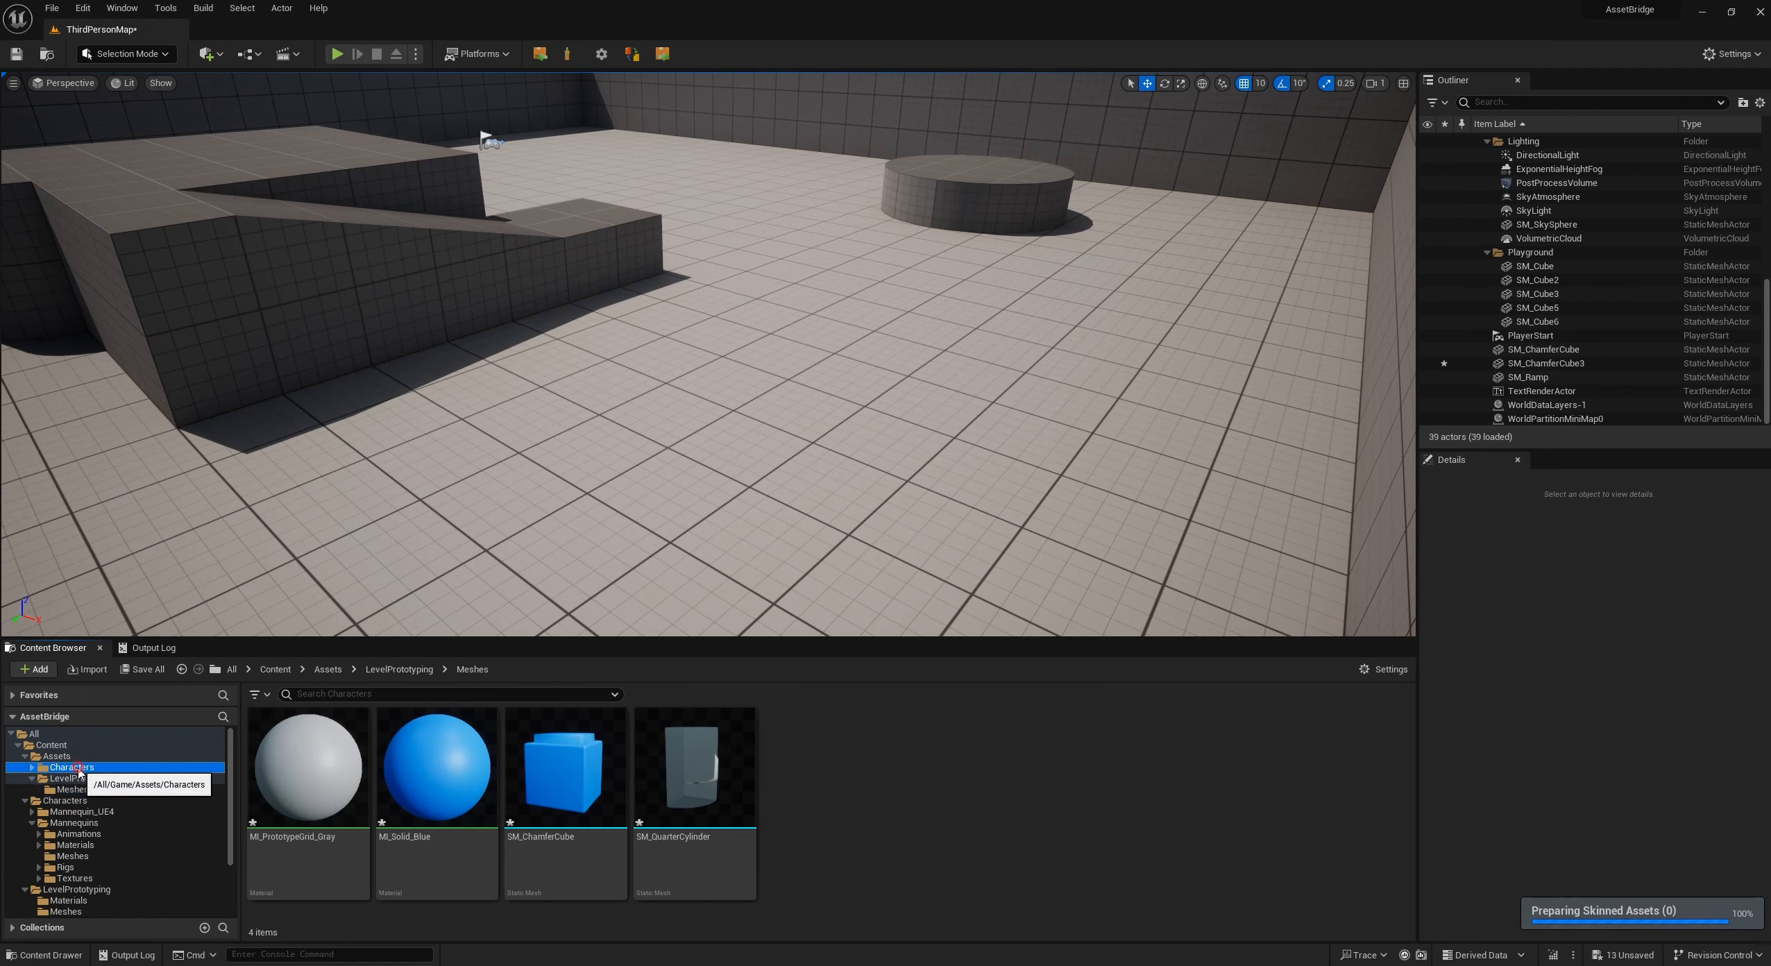
click(69, 767)
double_click(351, 777)
double_click(329, 774)
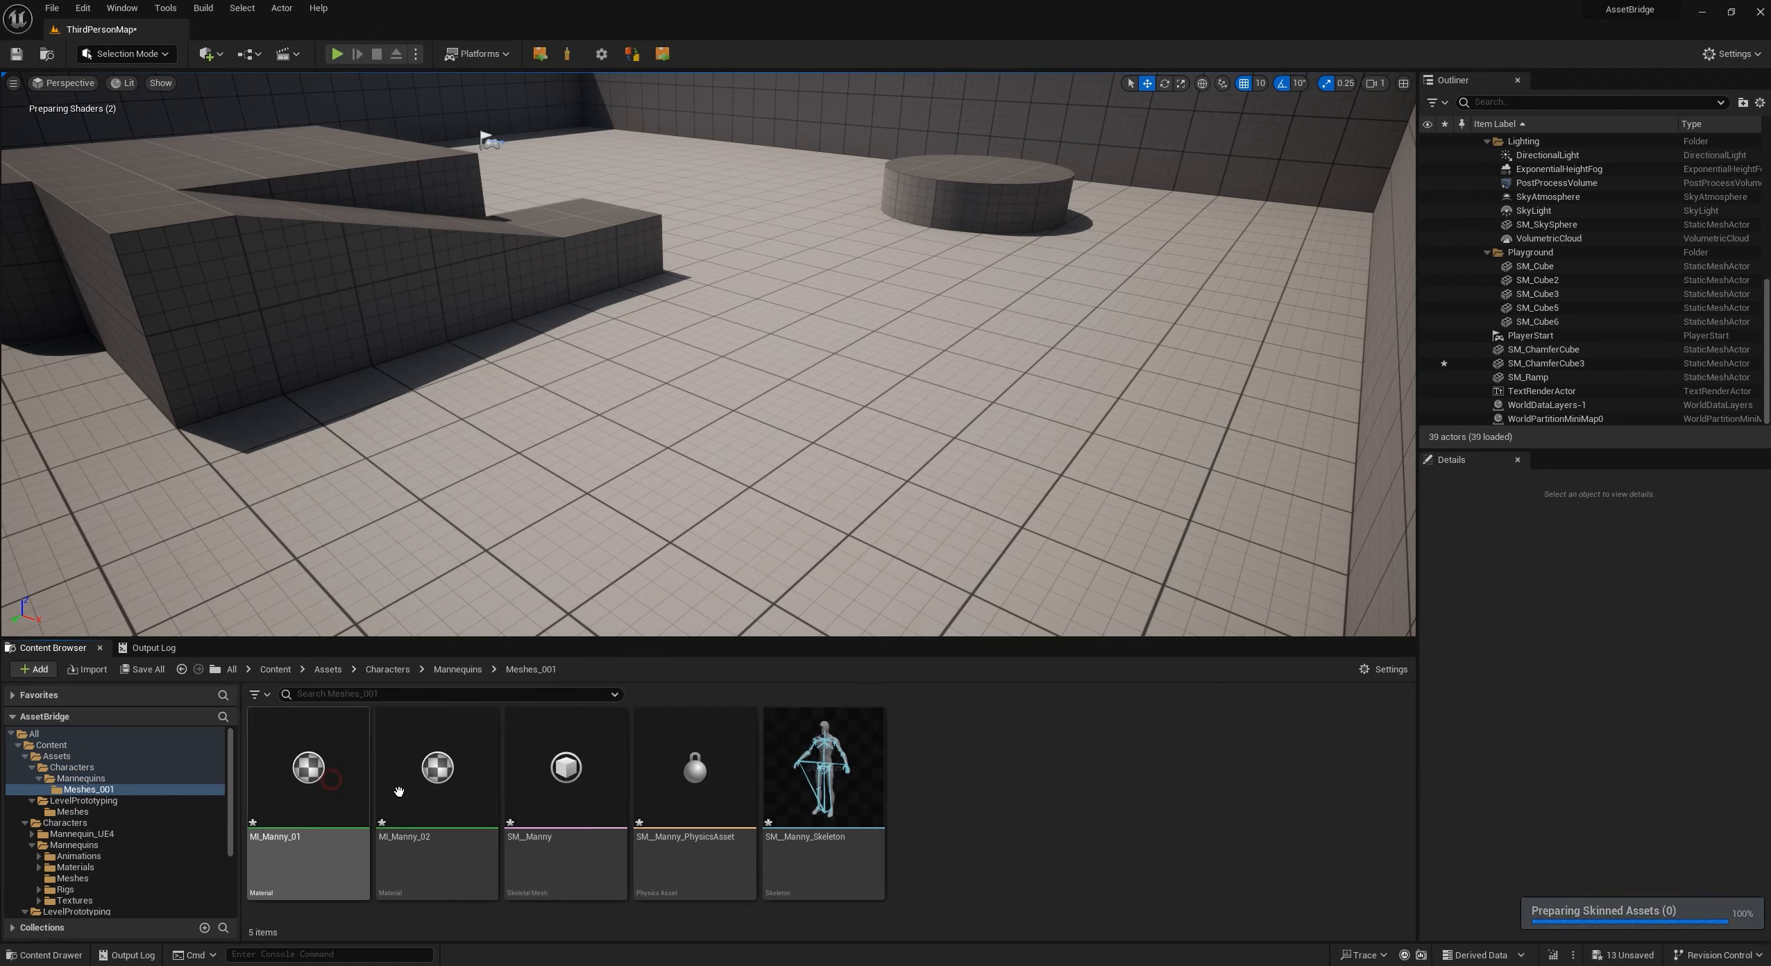
- Examine the imported SM__Manny skeletal mesh and place it in the level at about X 2560, Y 1940
click(560, 746)
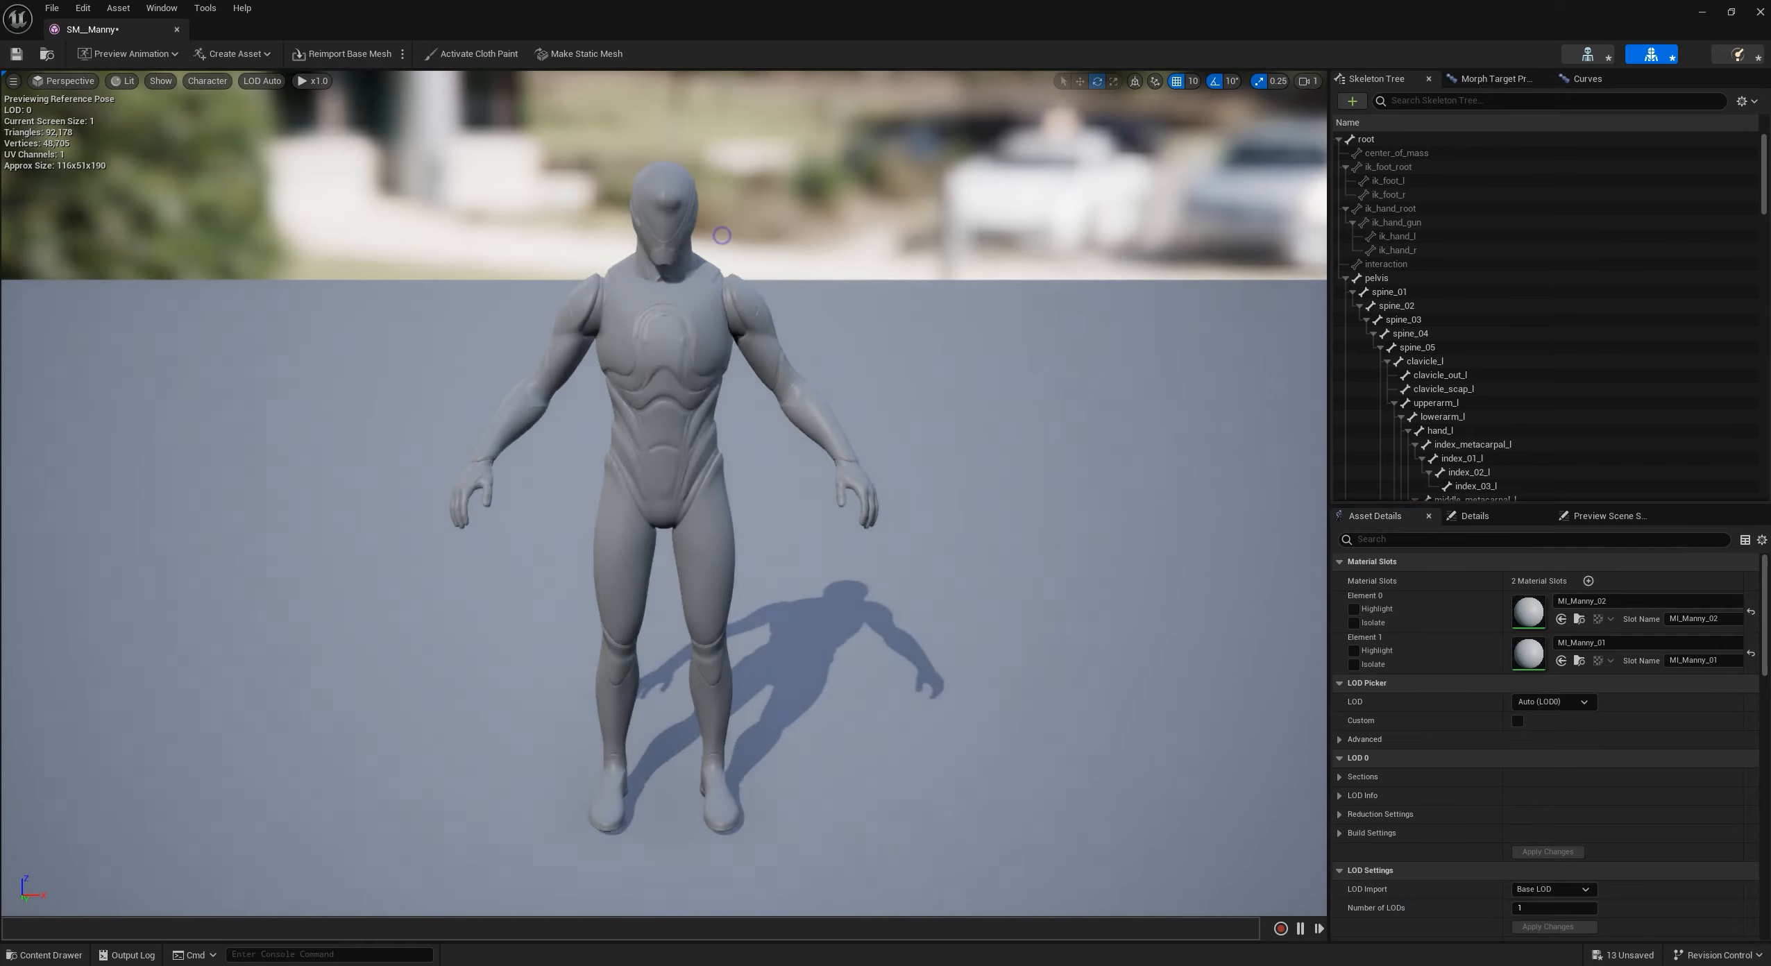
right_drag(714, 230, 812, 135)
key(w)
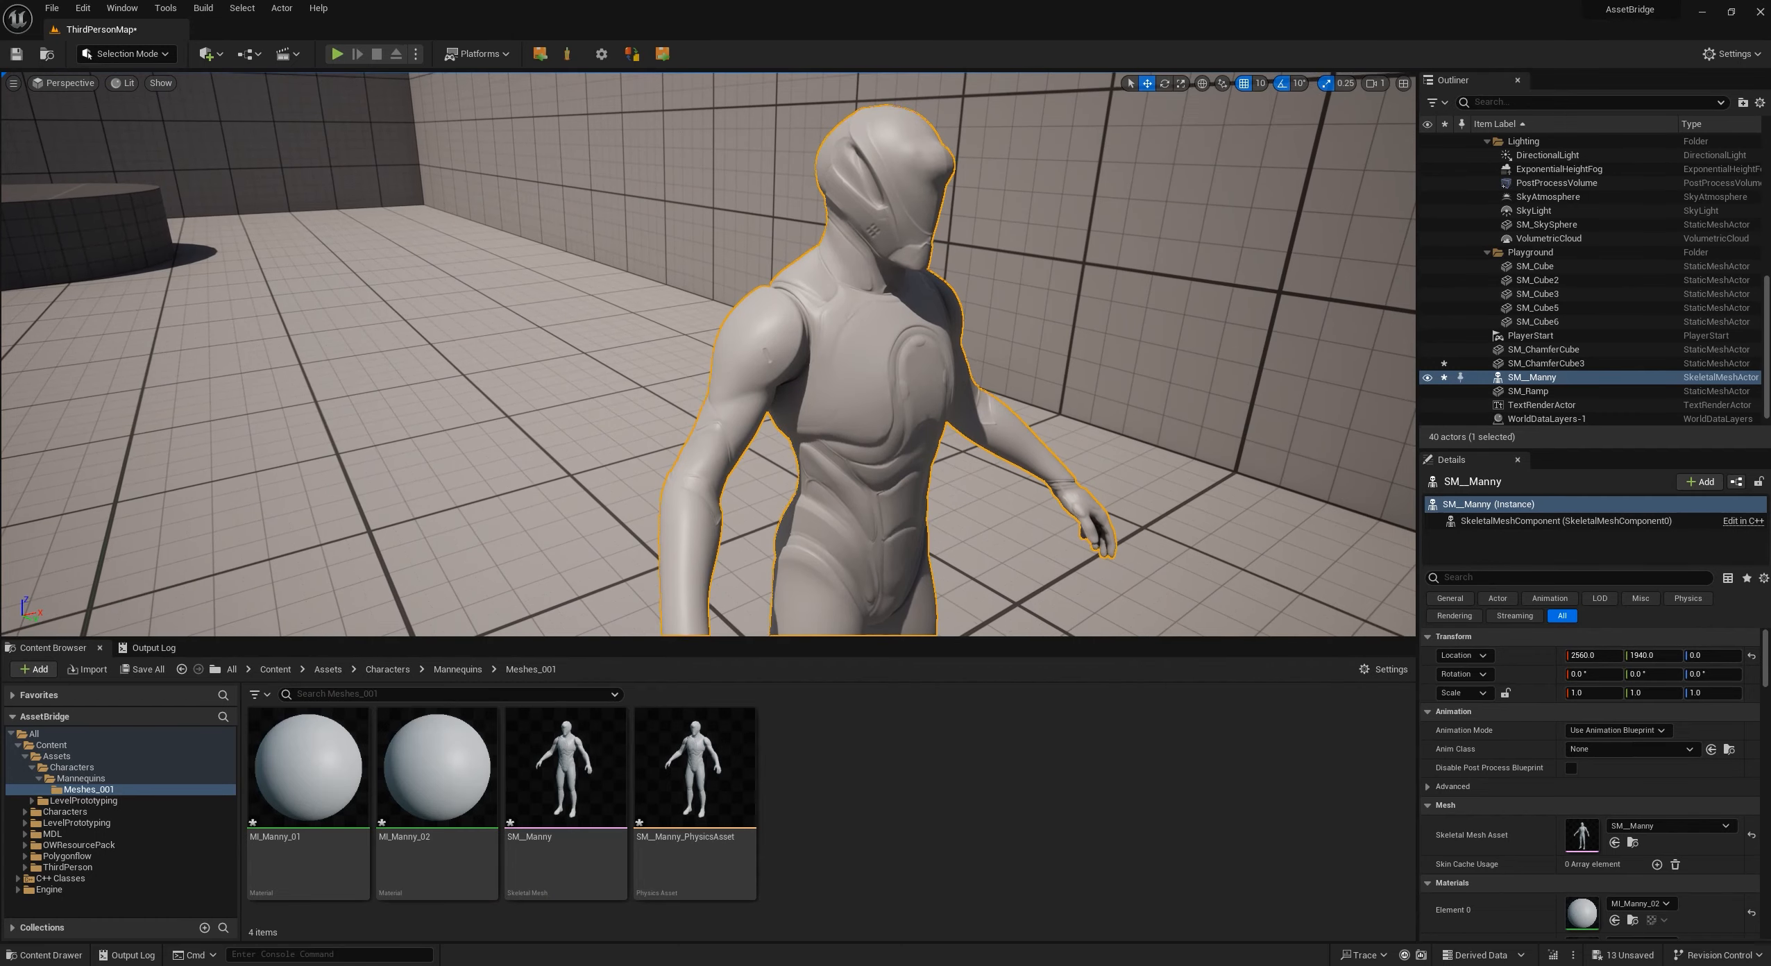
- Set the placed SM__Manny actor's Anim Class to ABP_Manny and view its animated pose up close
scroll(708, 354, down, 5)
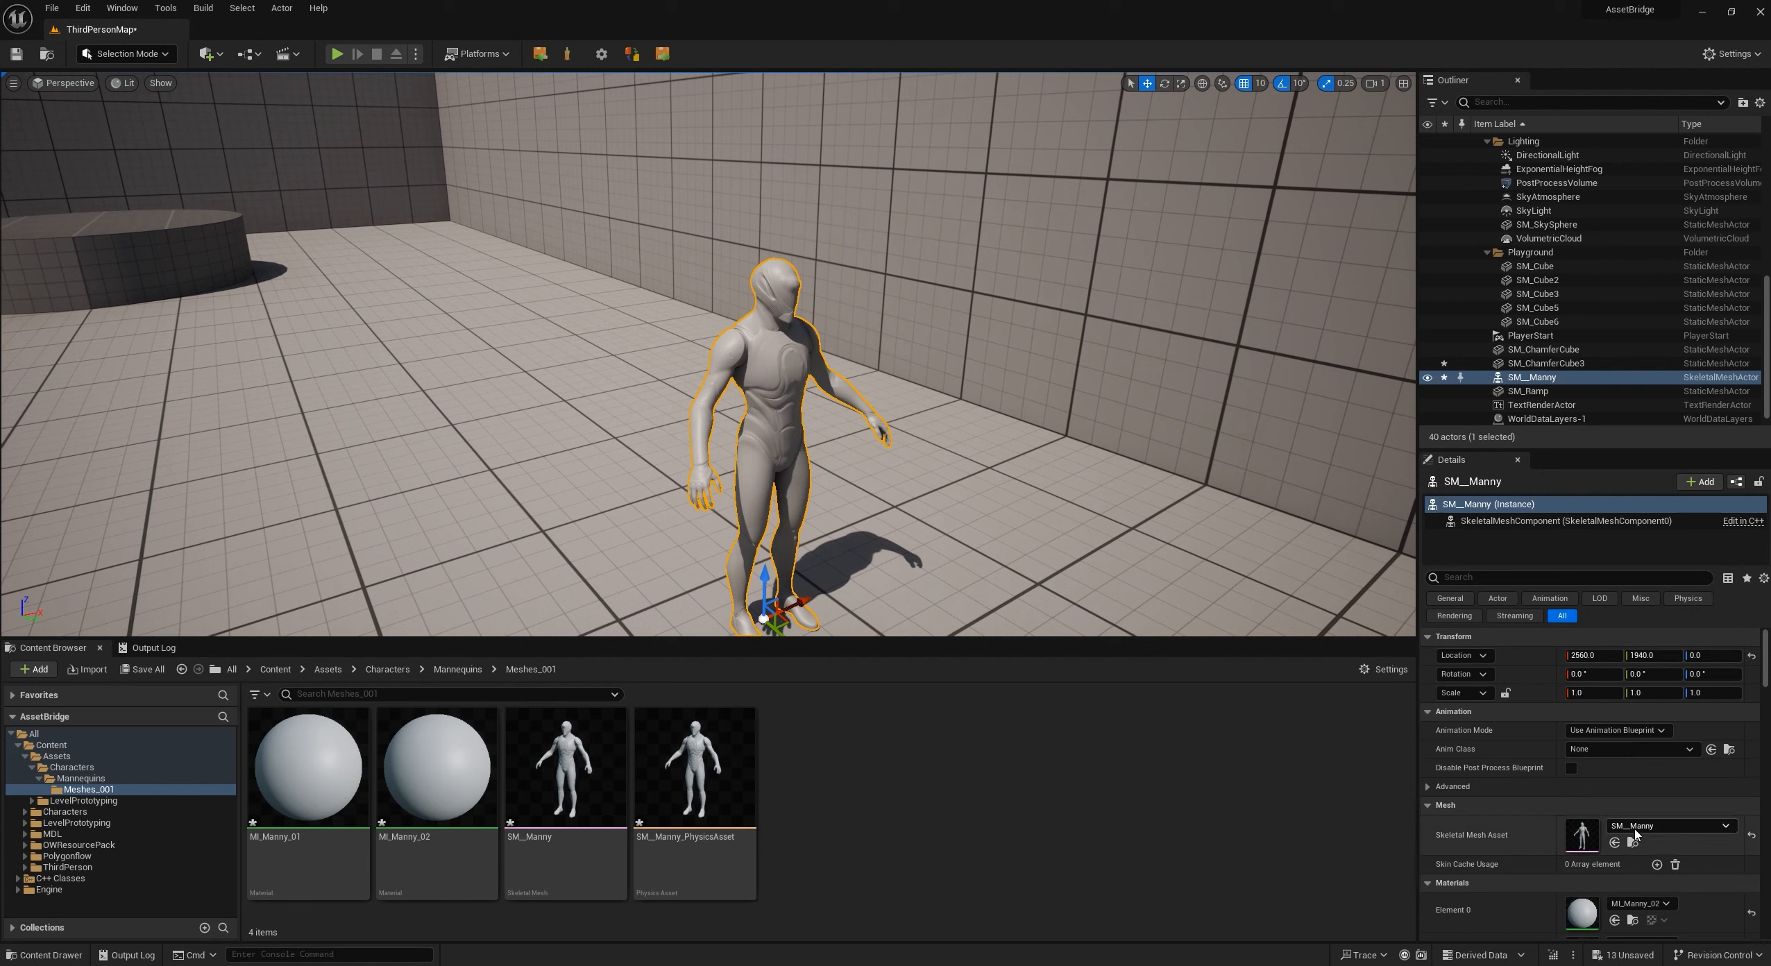
scroll(1654, 874, down, 3)
scroll(1636, 855, up, 3)
click(1657, 749)
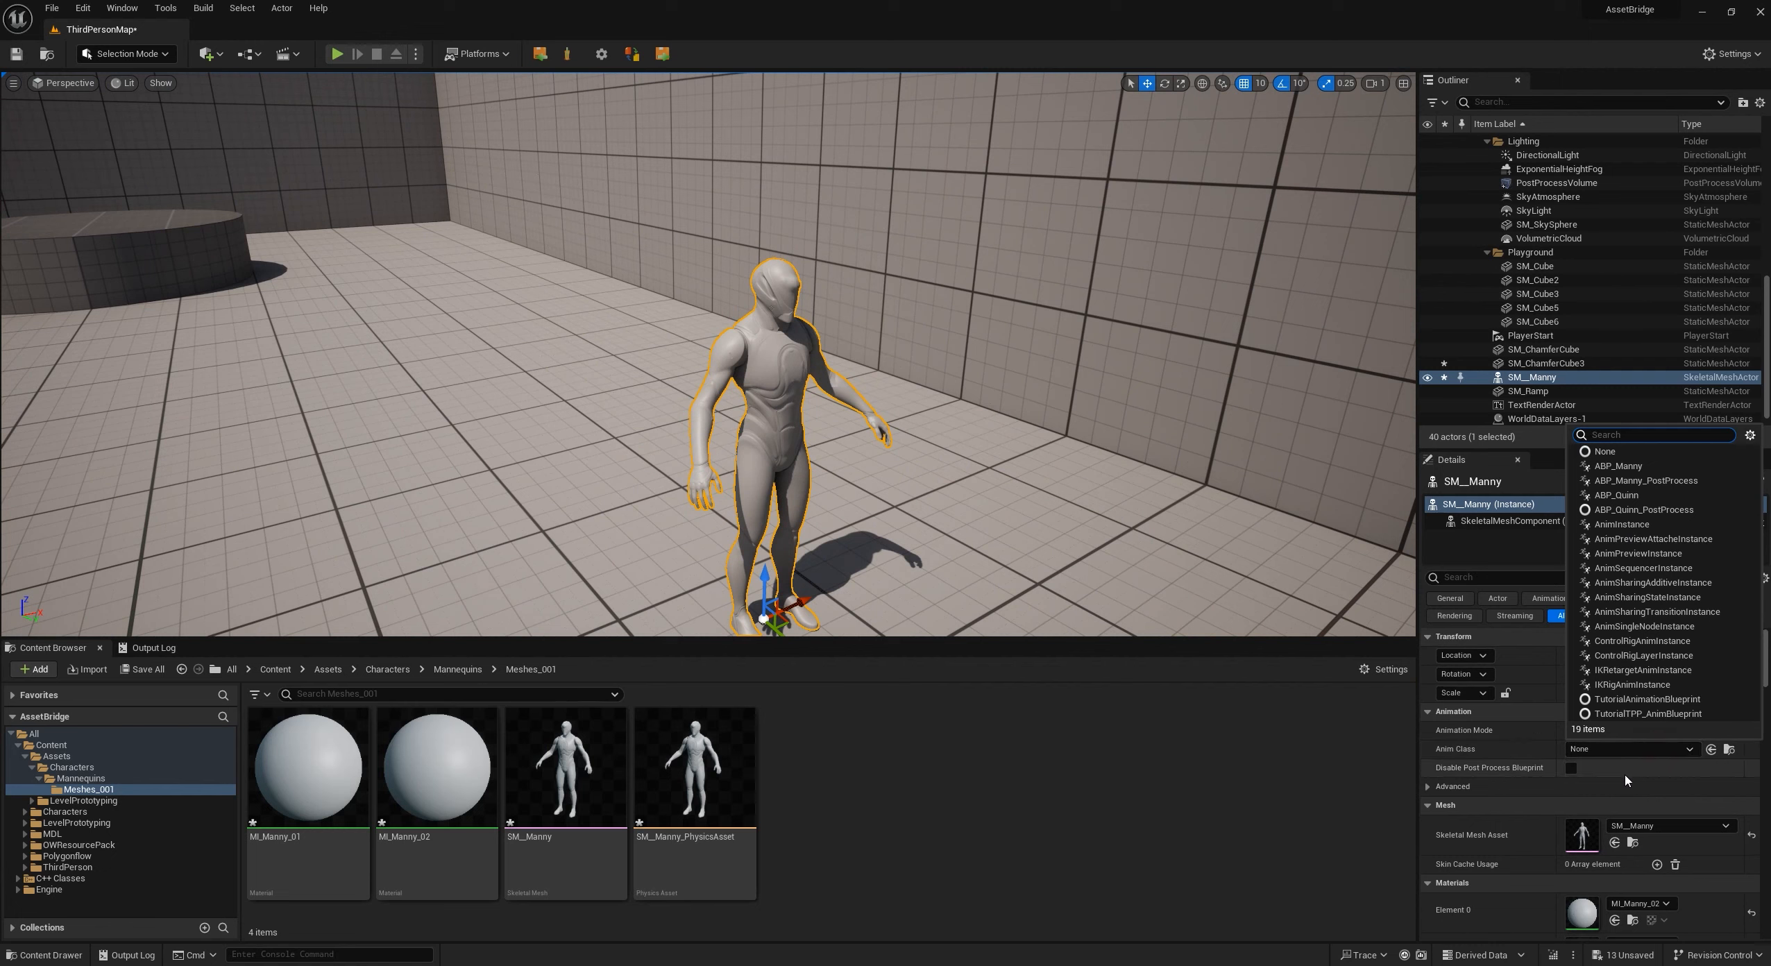
click(1617, 466)
right_drag(1002, 421, 1002, 541)
key(w)
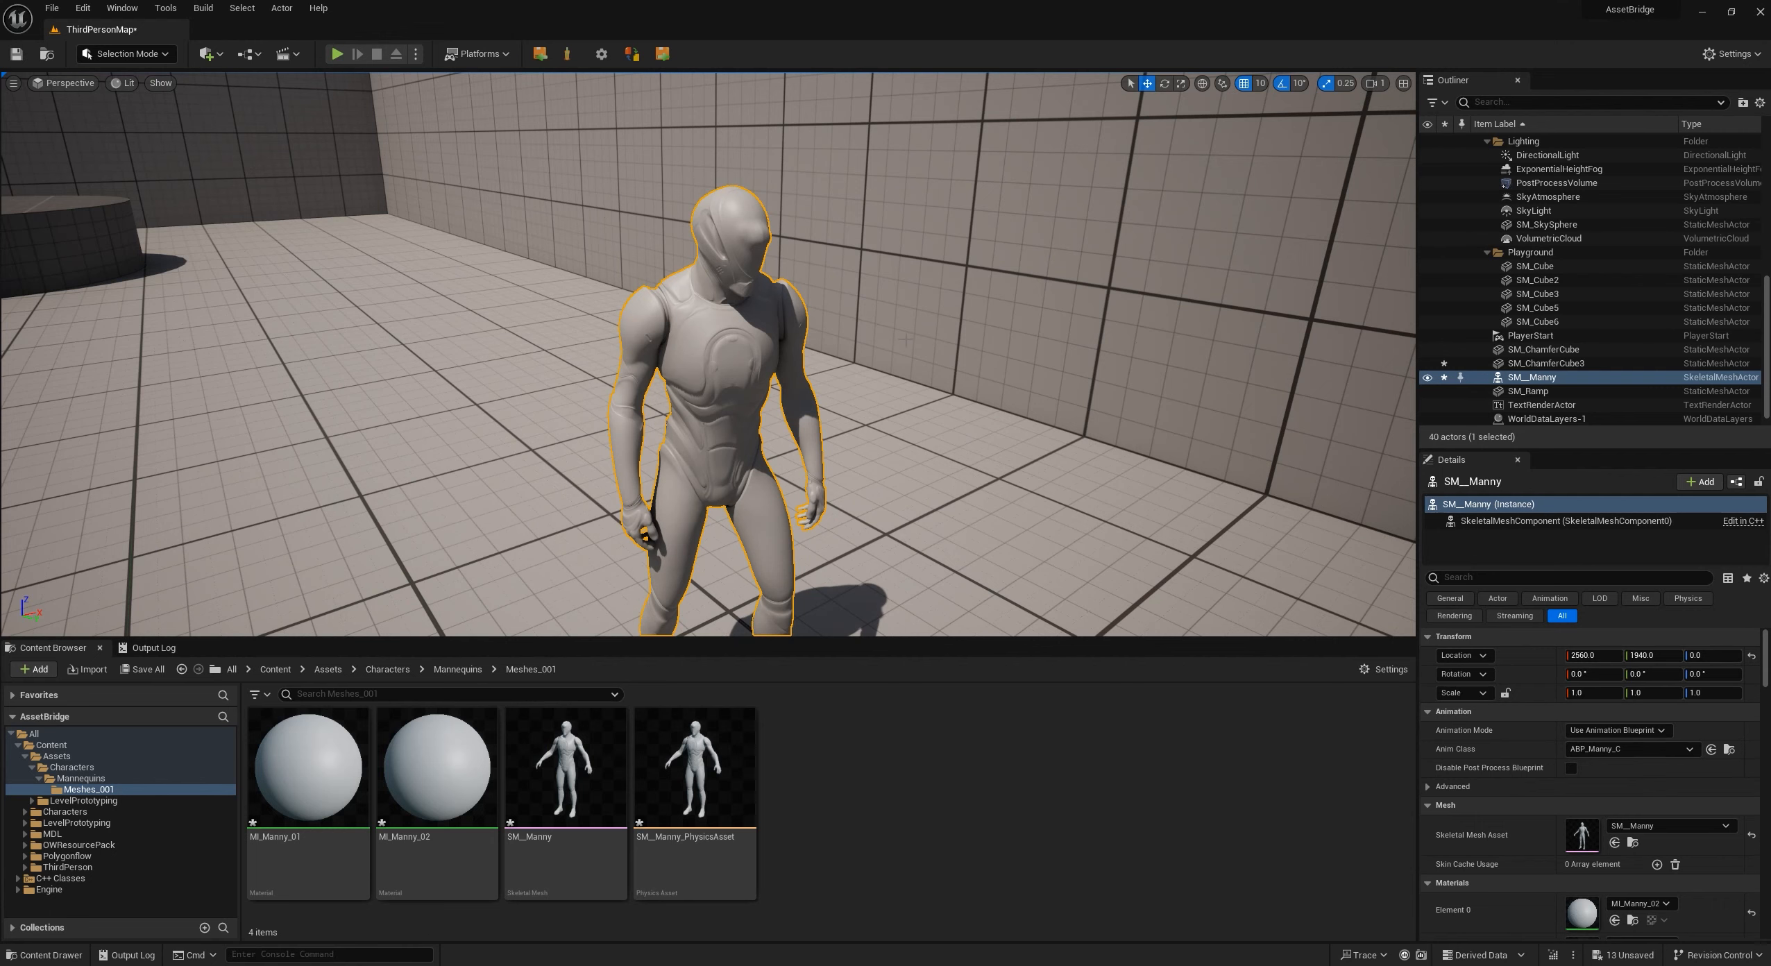
- Open the SM__Manny skeletal mesh asset and its assigned skeleton for inspection
double_click(566, 767)
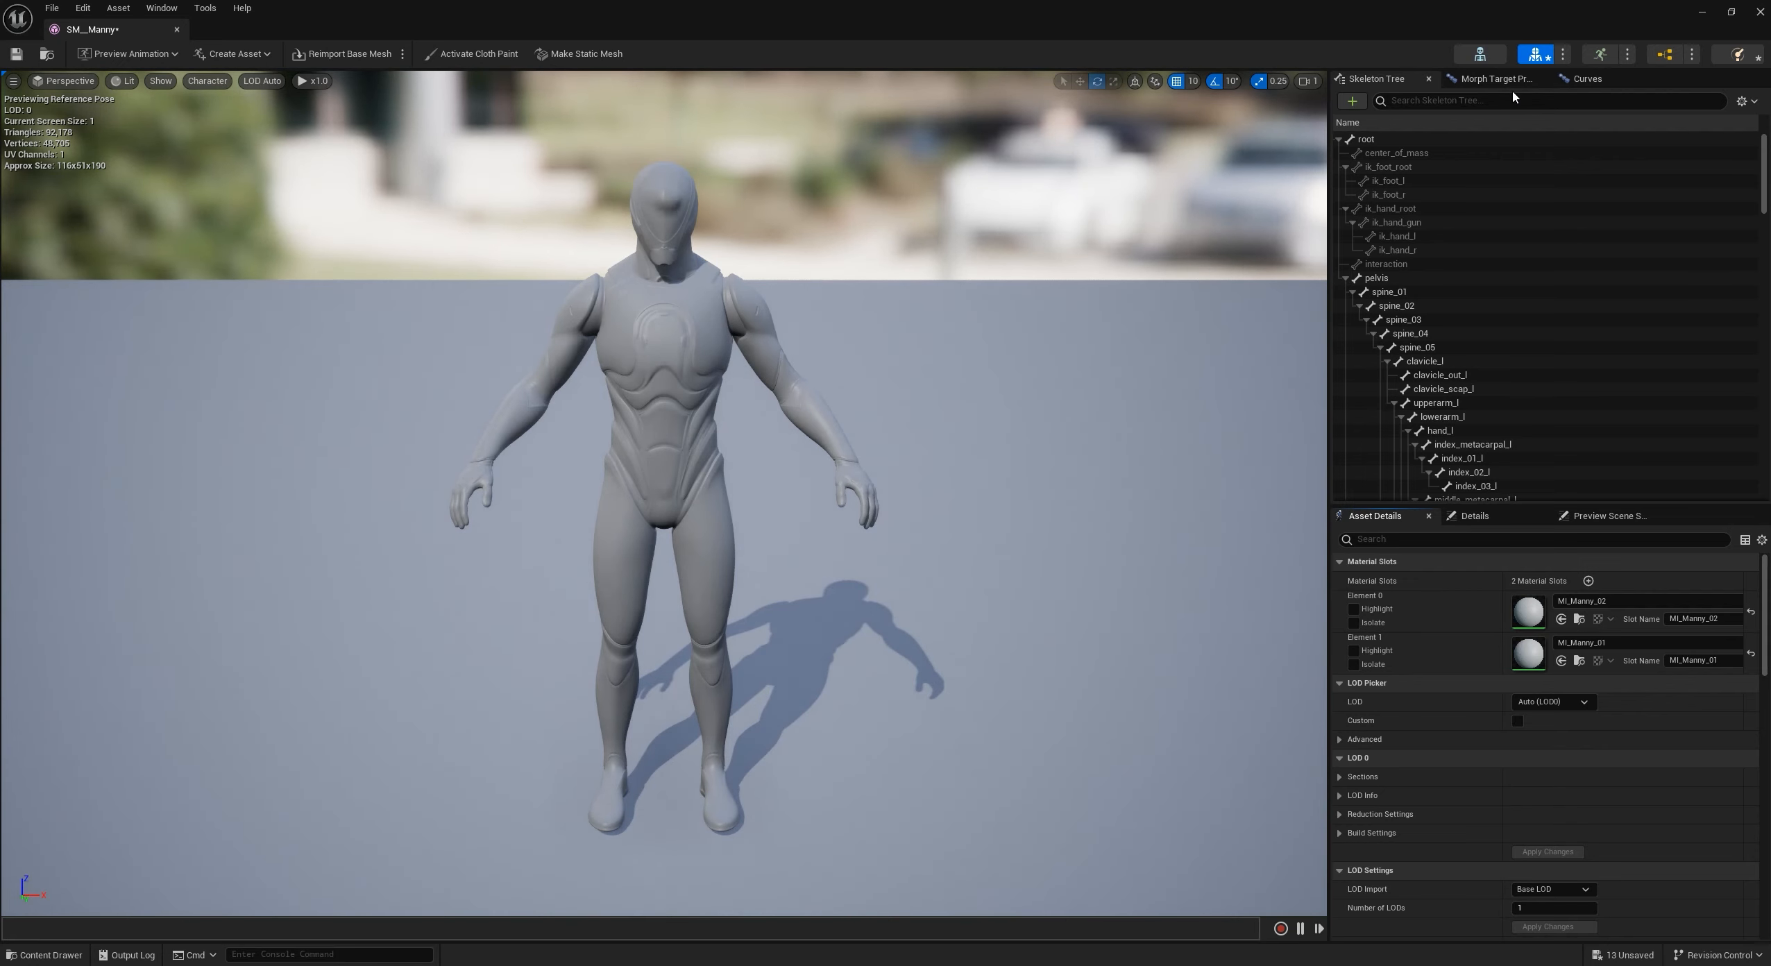
click(1480, 55)
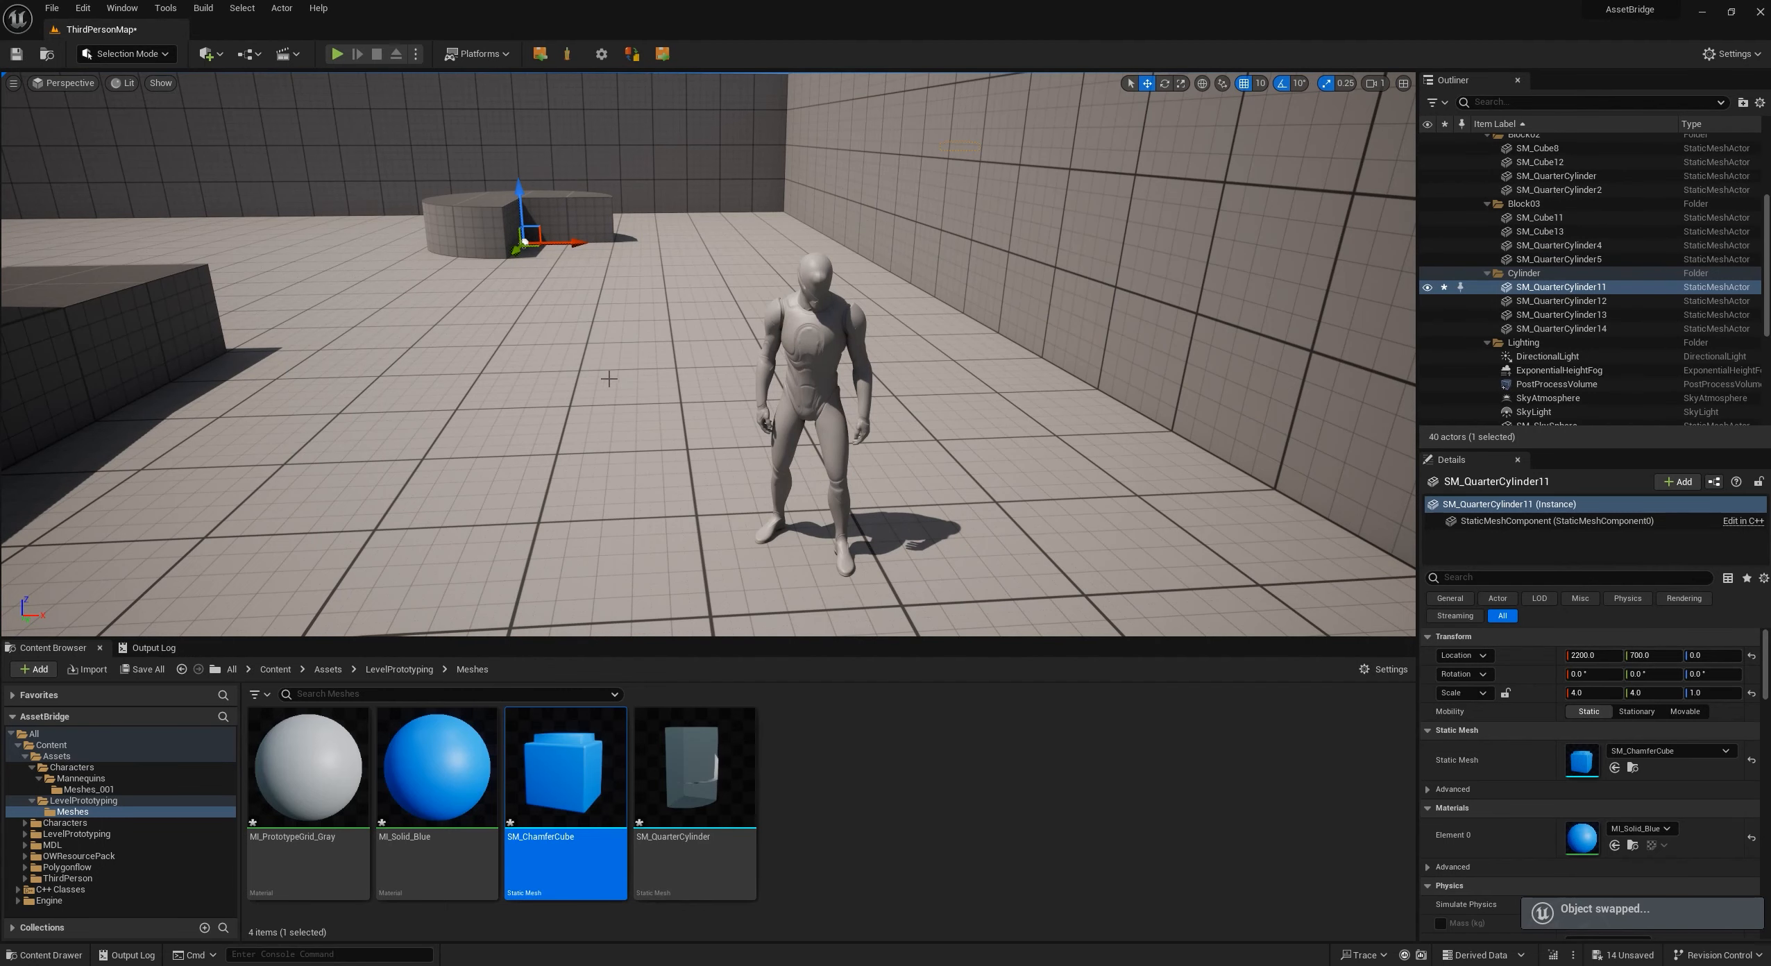
- Undo the swap of SM_QuarterCylinder11 to the SM_ChamferCube mesh
mouse_move(609, 379)
right_down()
mouse_move(486, 379)
mouse_move(389, 458)
mouse_move(416, 451)
mouse_move(417, 368)
mouse_move(208, 528)
mouse_move(333, 528)
mouse_move(334, 430)
mouse_move(340, 541)
mouse_move(486, 510)
mouse_move(609, 401)
right_up()
key(ctrl+z)
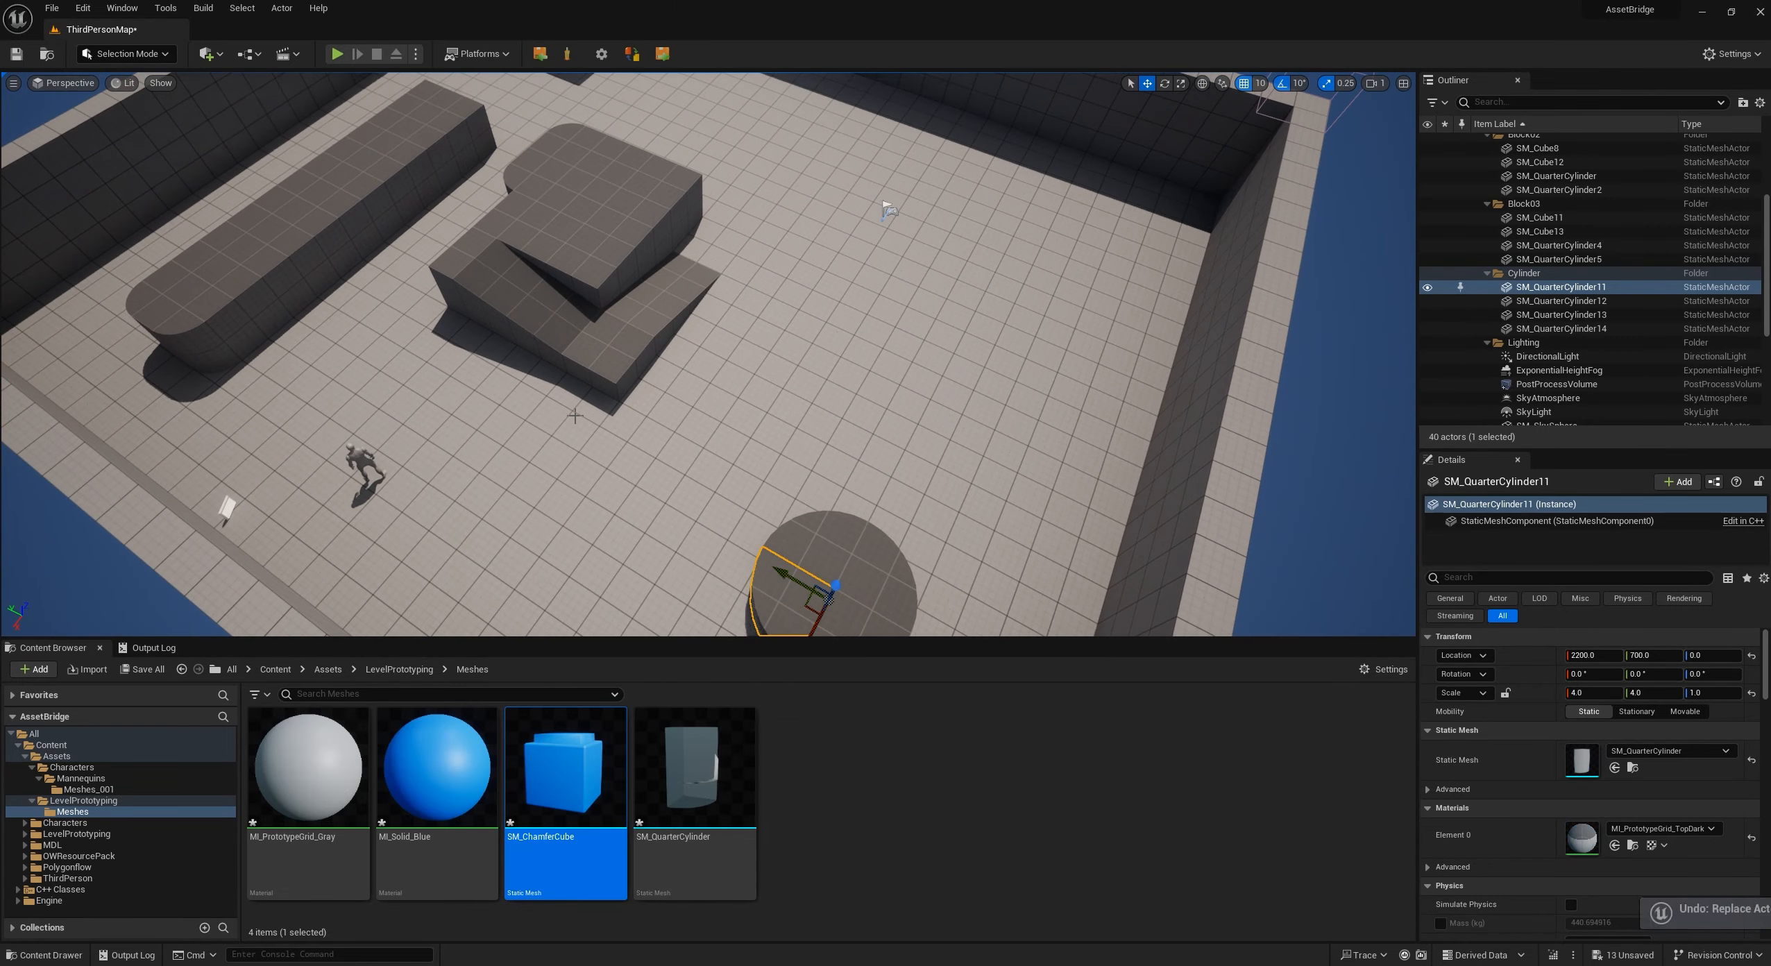